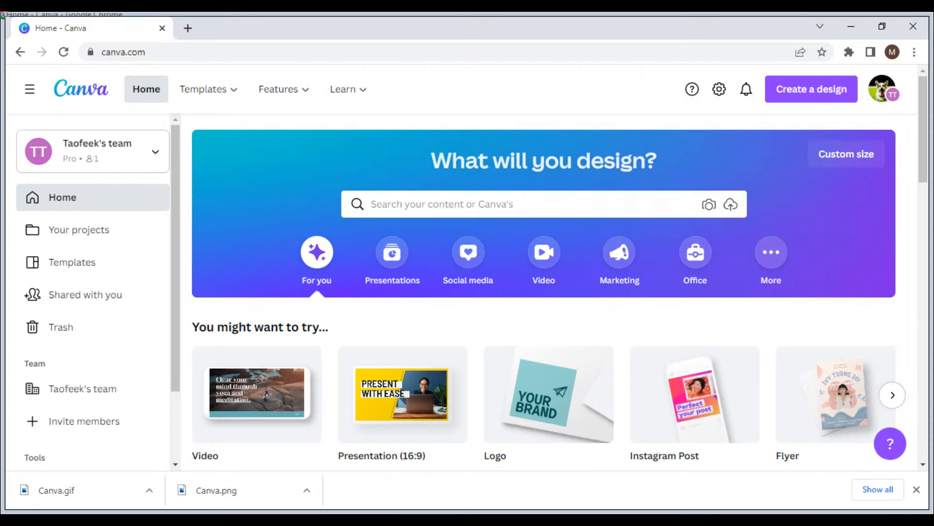
Create a new custom-size design 600 px wide and 700 px high.
{"action": "mouse_move", "coordinate": [434, 435]}
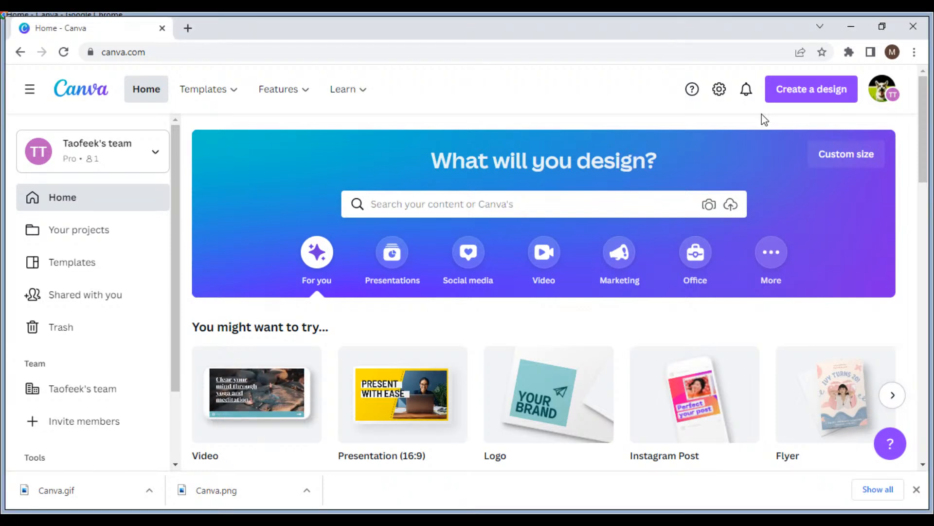
{"action": "left_click", "coordinate": [846, 154]}
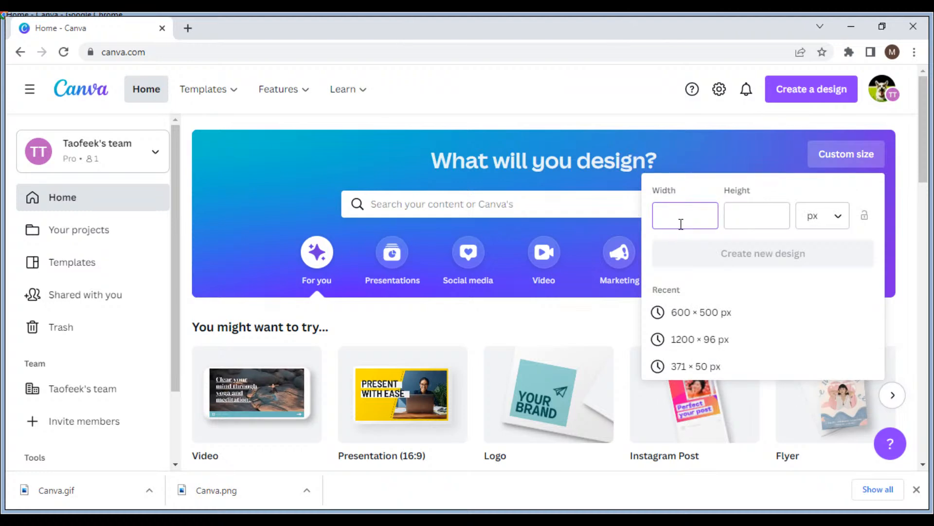
{"action": "type", "text": "600"}
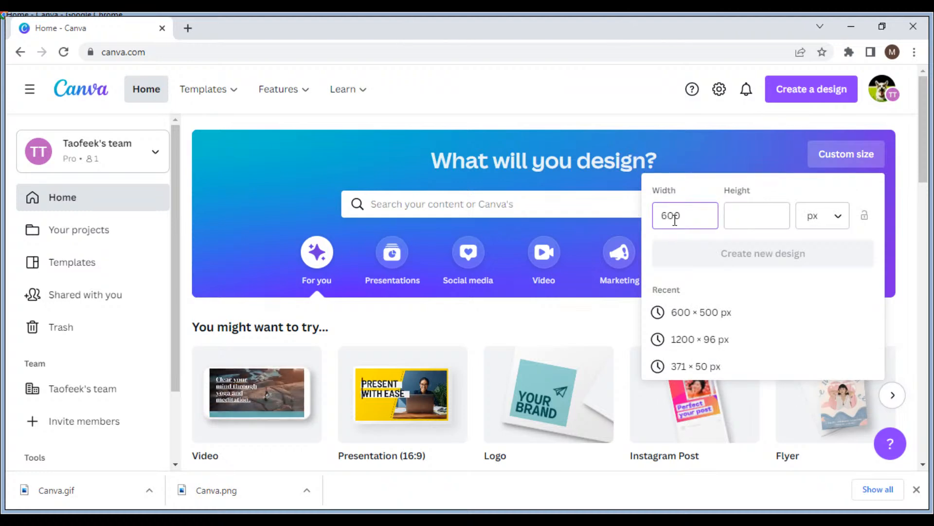
{"action": "key", "text": "Tab"}
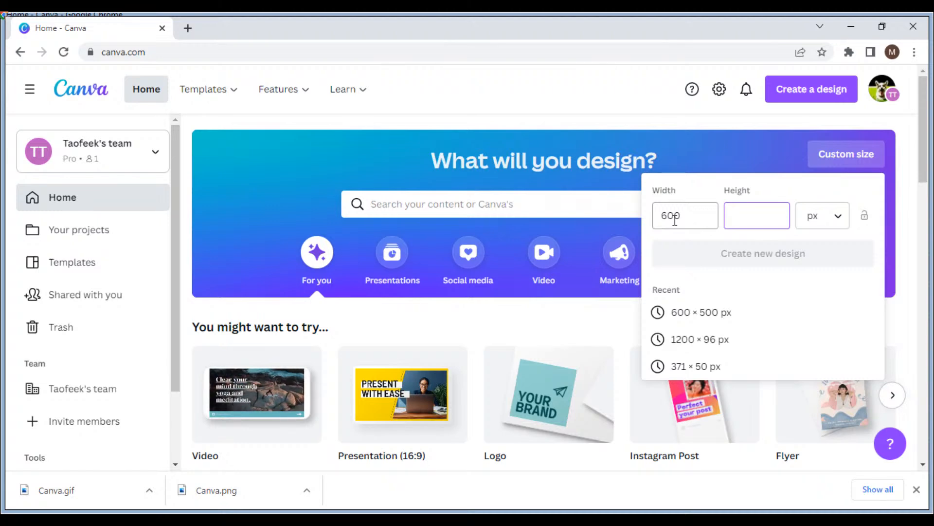
{"action": "type", "text": "700"}
{"action": "key", "text": "Return"}
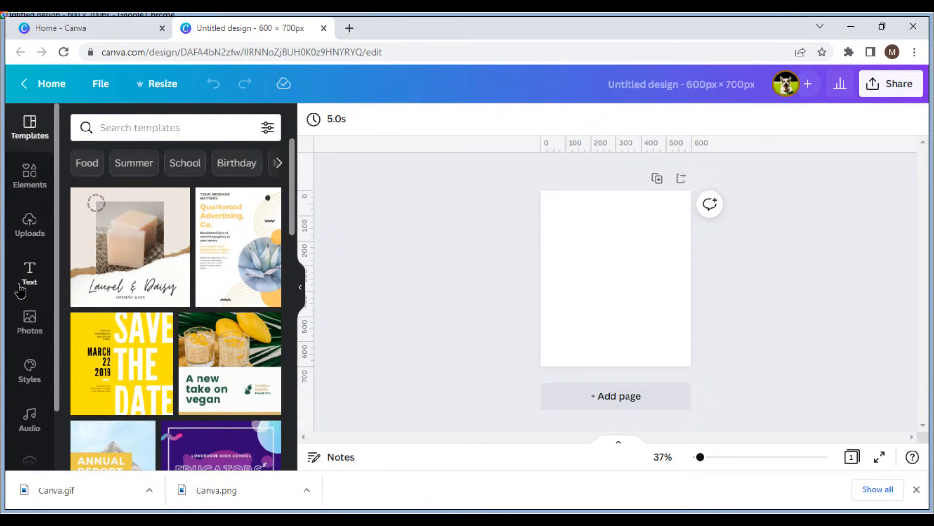
Add a heading to the page with the text JEANS.
{"action": "left_click", "coordinate": [21, 291]}
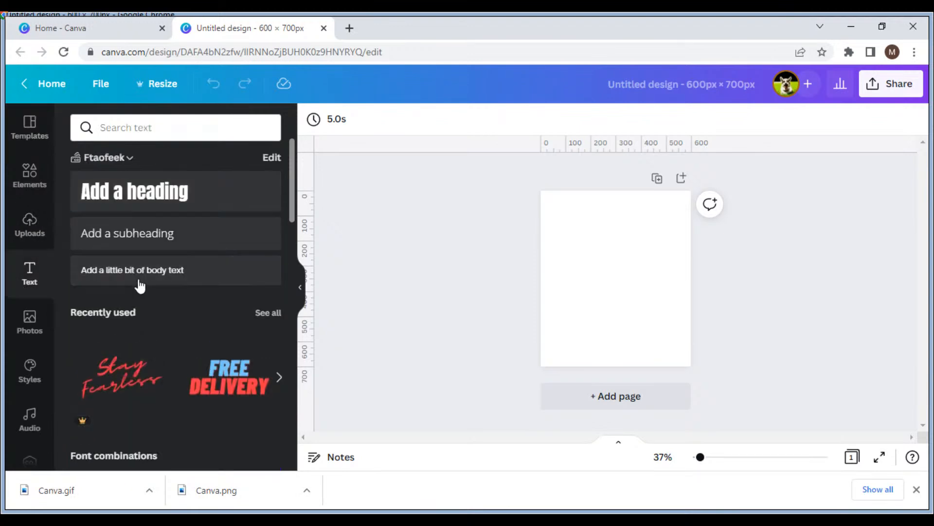
{"action": "left_click", "coordinate": [131, 197]}
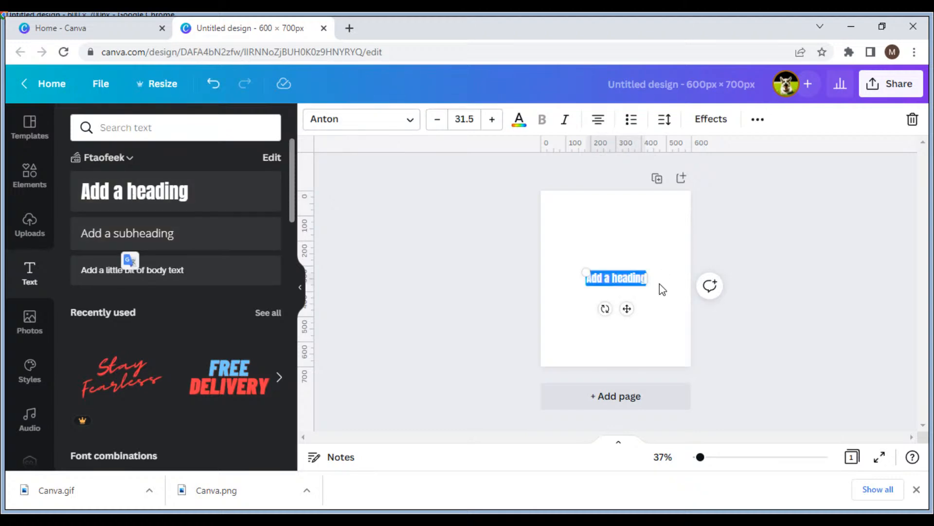
{"action": "type", "text": "JEAMS"}
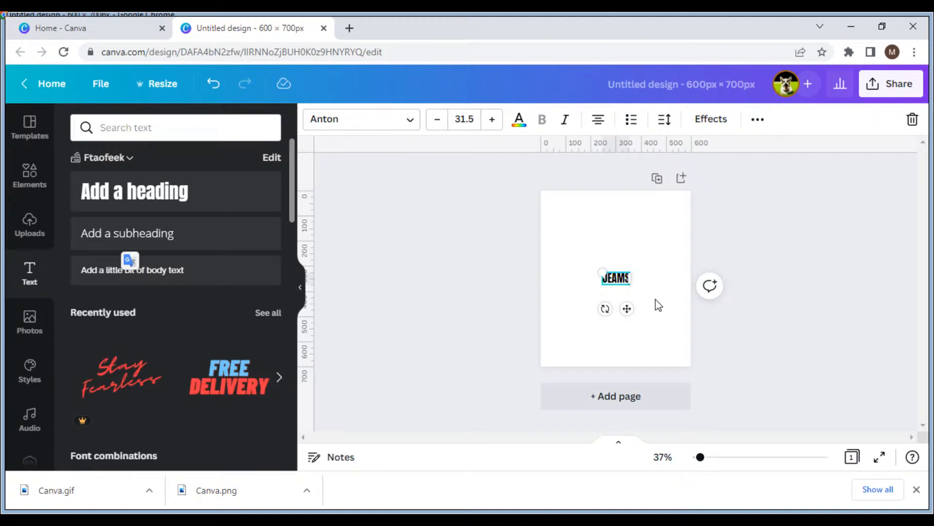
{"action": "key", "text": "BackSpace"}
{"action": "key", "text": "BackSpace"}
{"action": "type", "text": "NS"}
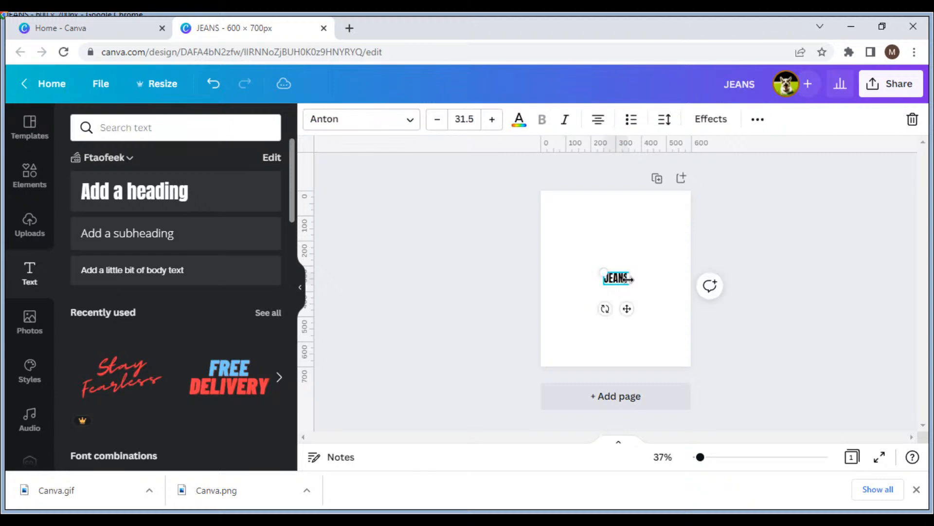
Set the JEANS heading to font size 150, widen its box to fit one line, and centre it near the page's upper edge.
{"action": "left_click_drag", "start_coordinate": [631, 277], "coordinate": [677, 277]}
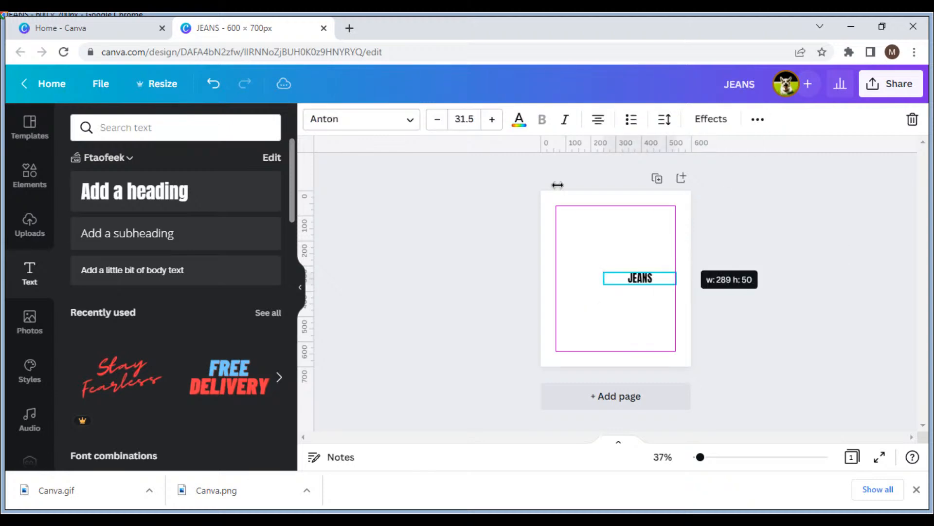
{"action": "left_click", "coordinate": [464, 127]}
{"action": "left_click", "coordinate": [464, 127]}
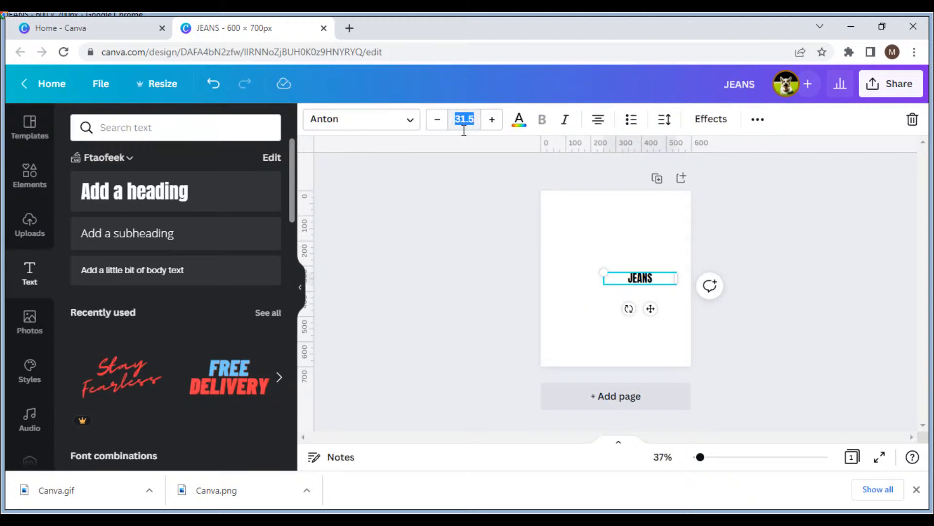
{"action": "type", "text": "150"}
{"action": "key", "text": "Return"}
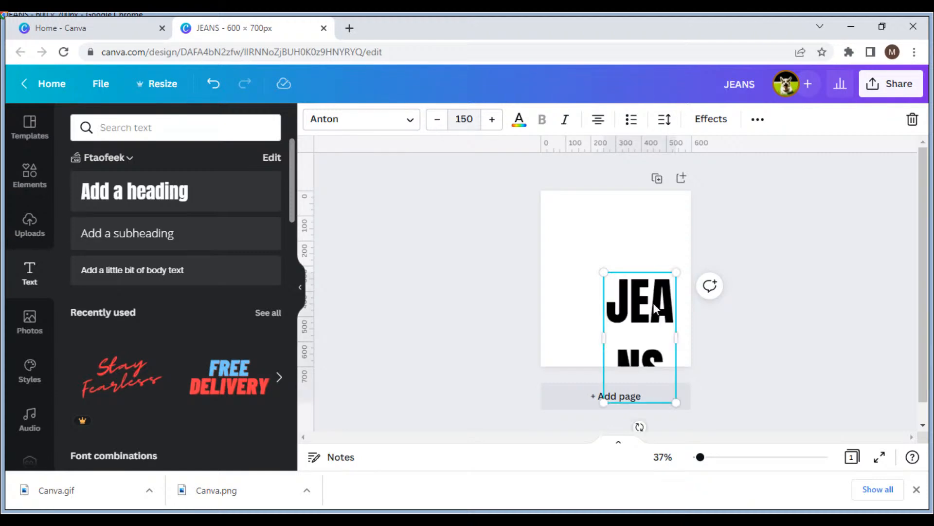
{"action": "left_click_drag", "start_coordinate": [638, 312], "coordinate": [675, 271]}
{"action": "left_click_drag", "start_coordinate": [642, 232], "coordinate": [642, 237]}
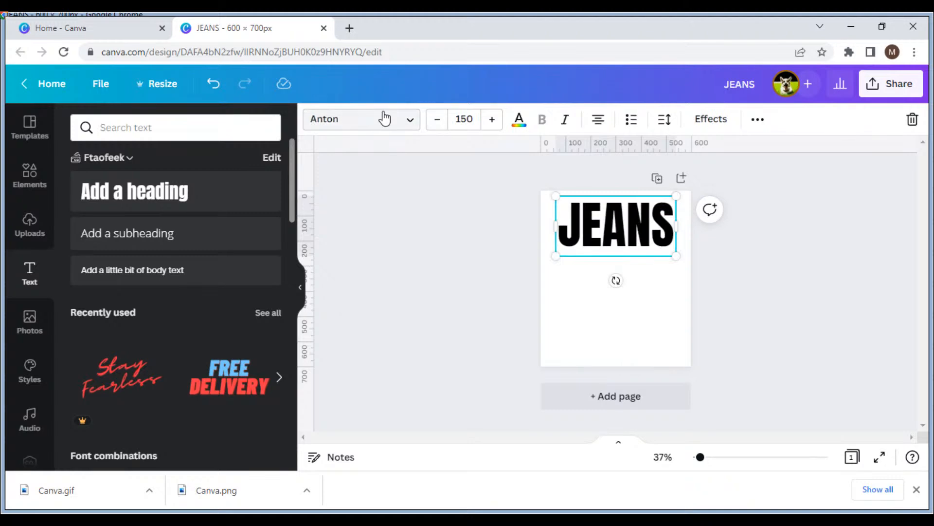
Try the Bayan font on the JEANS heading and filter the font list to the Corporate category.
{"action": "left_click", "coordinate": [384, 118]}
{"action": "left_click", "coordinate": [94, 220]}
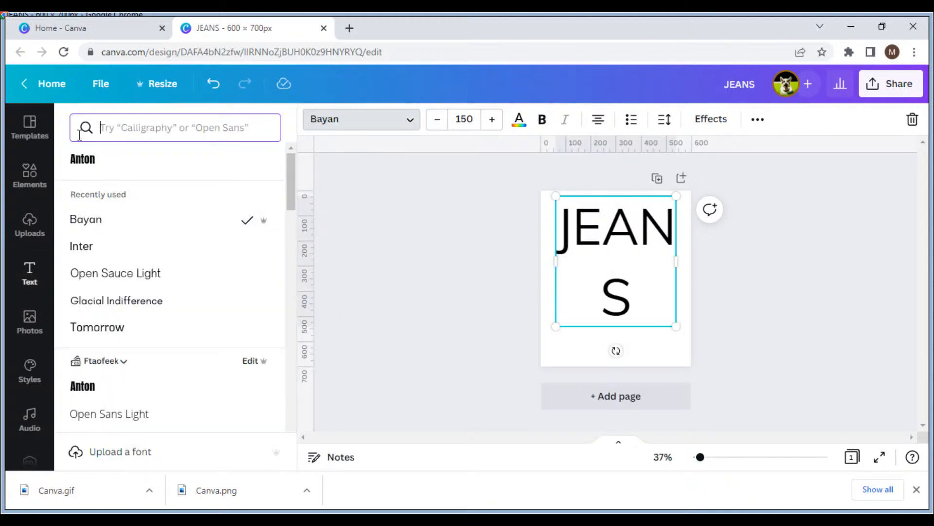
{"action": "left_click", "coordinate": [119, 130]}
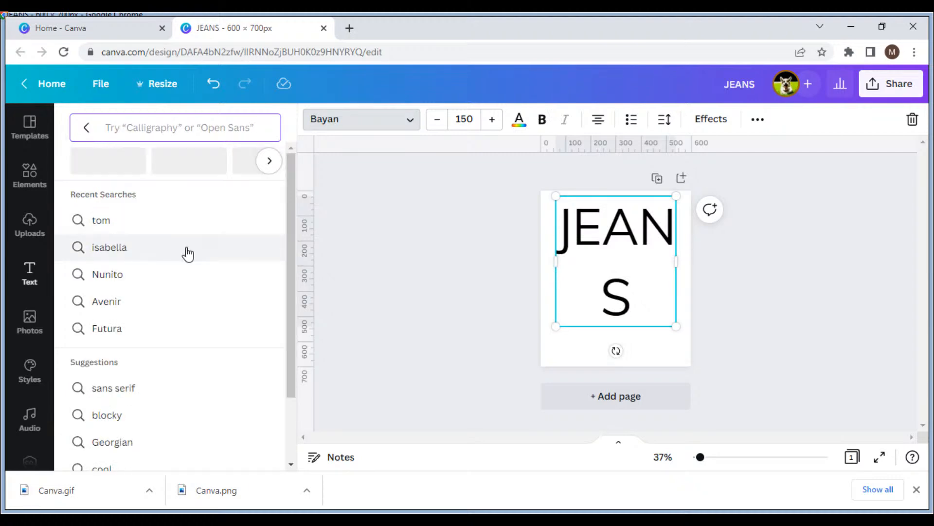
{"action": "scroll", "coordinate": [180, 272], "scroll_direction": "down", "scroll_amount": 2}
{"action": "scroll", "coordinate": [172, 311], "scroll_direction": "up", "scroll_amount": 2}
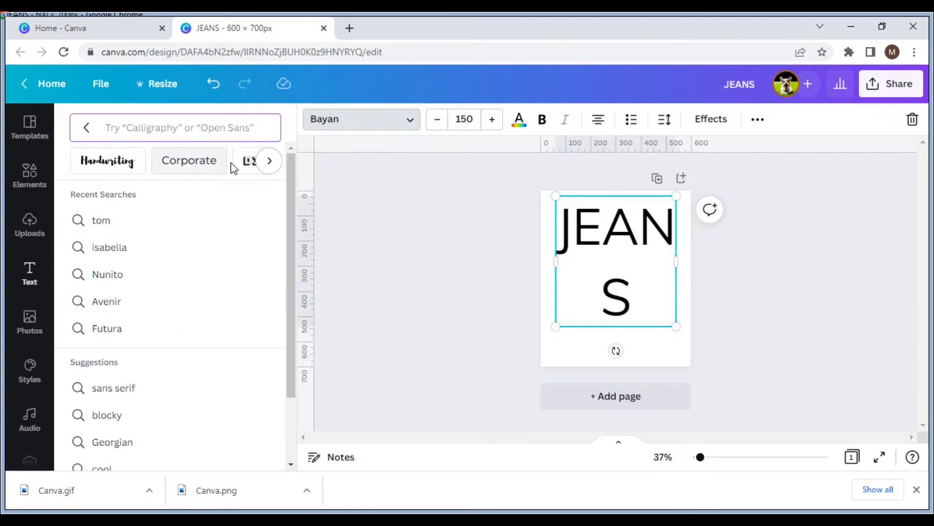
{"action": "left_click", "coordinate": [210, 161]}
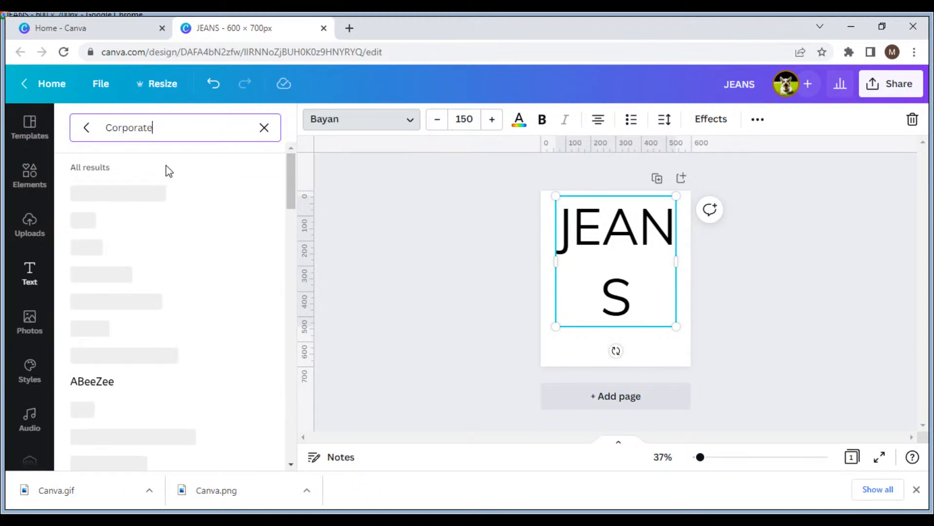
Try Saira Condensed Medium, Garet Book, Garet ExtraBold, Bernoru SemiCondensed and Neue Machina on the JEANS heading.
{"action": "left_click", "coordinate": [176, 208]}
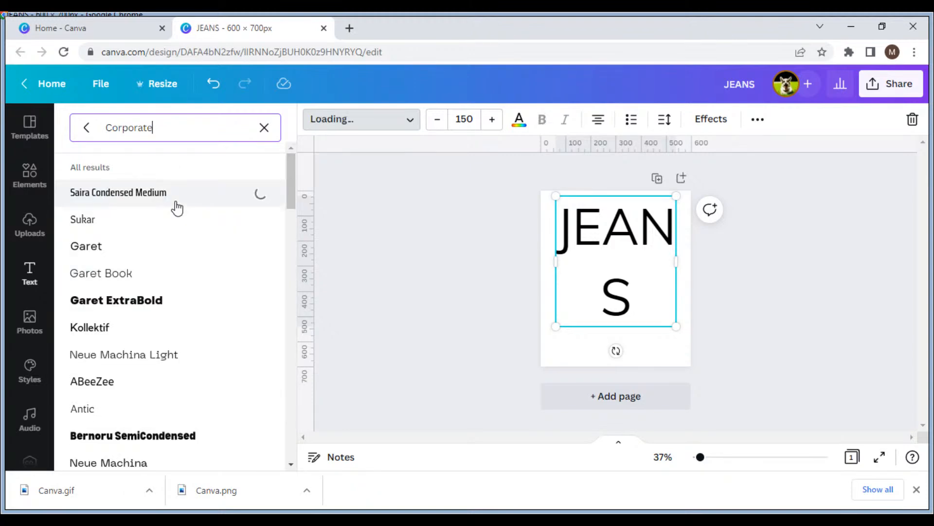
{"action": "left_click", "coordinate": [177, 236]}
{"action": "left_click", "coordinate": [170, 270]}
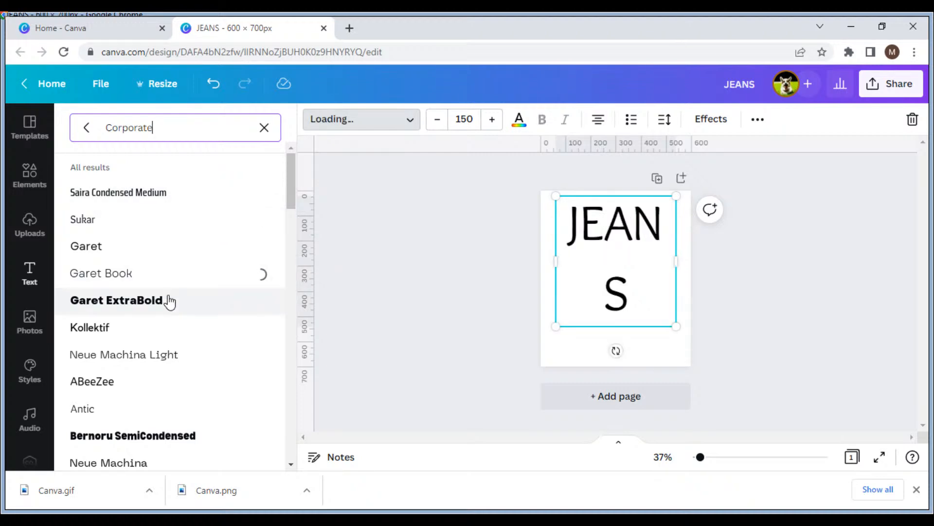
{"action": "left_click", "coordinate": [169, 301]}
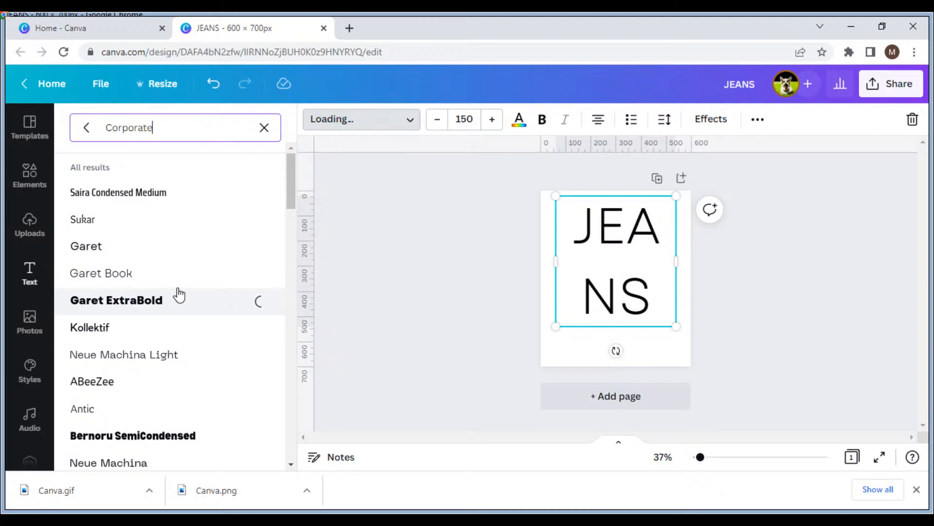
{"action": "scroll", "coordinate": [156, 326], "scroll_direction": "down", "scroll_amount": 1}
{"action": "left_click", "coordinate": [132, 367]}
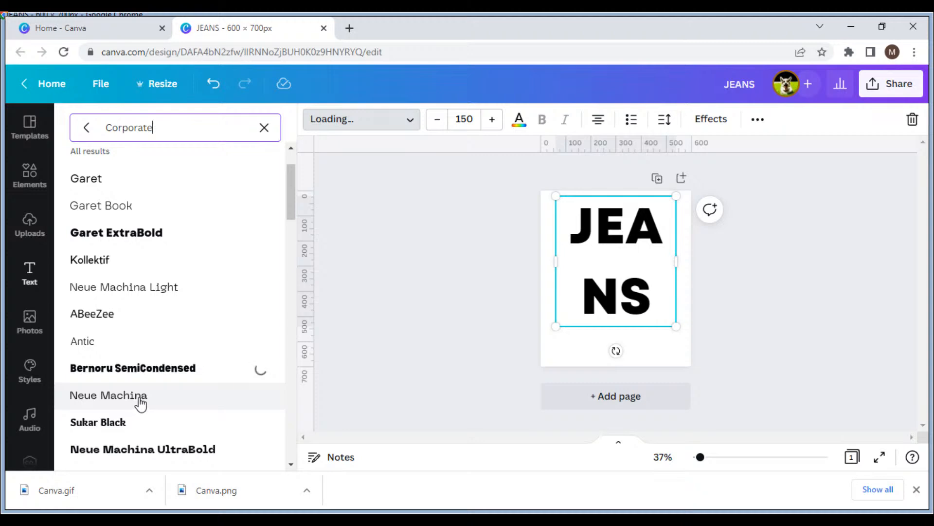
{"action": "left_click", "coordinate": [148, 402]}
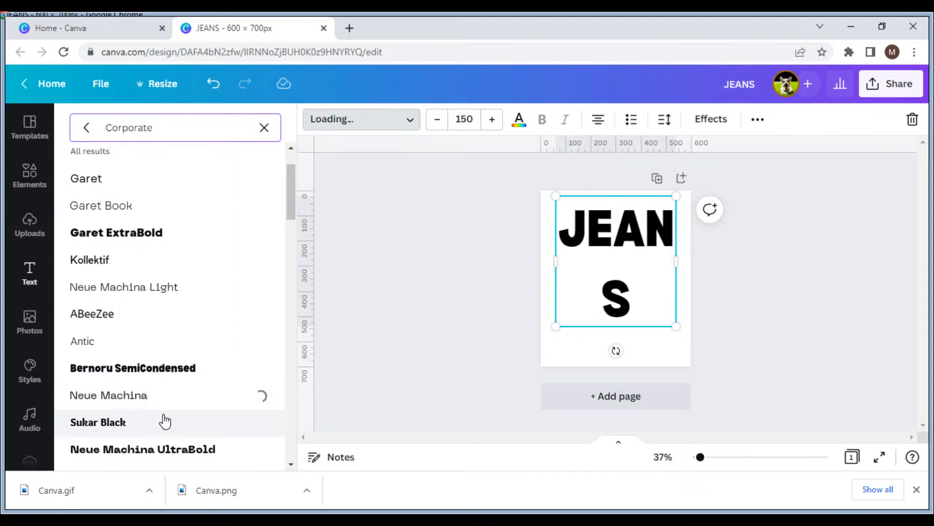
Apply the Agrandir Narrow font to the JEANS heading and widen its box so the word fits on one line, centred on the page.
{"action": "scroll", "coordinate": [165, 420], "scroll_direction": "down", "scroll_amount": 1}
{"action": "scroll", "coordinate": [167, 412], "scroll_direction": "down", "scroll_amount": 1}
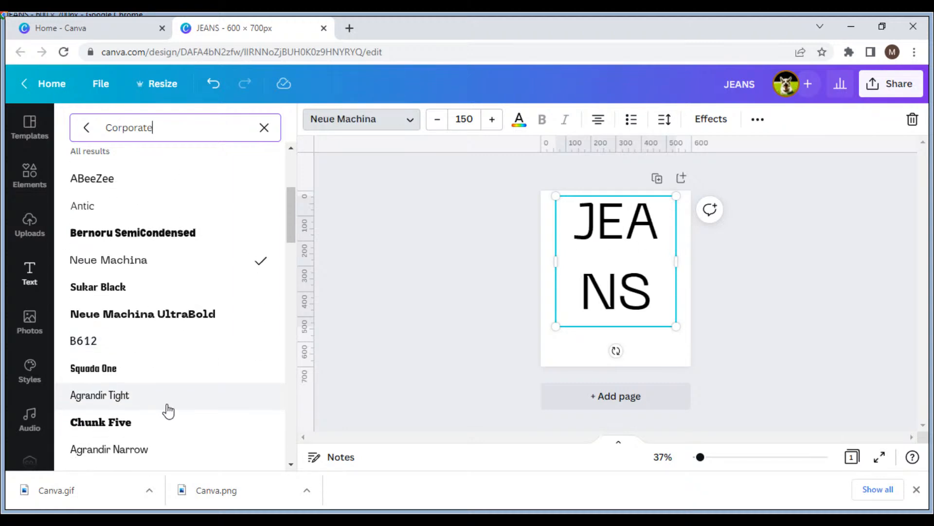
{"action": "left_click", "coordinate": [156, 460]}
{"action": "scroll", "coordinate": [157, 400], "scroll_direction": "down", "scroll_amount": 3}
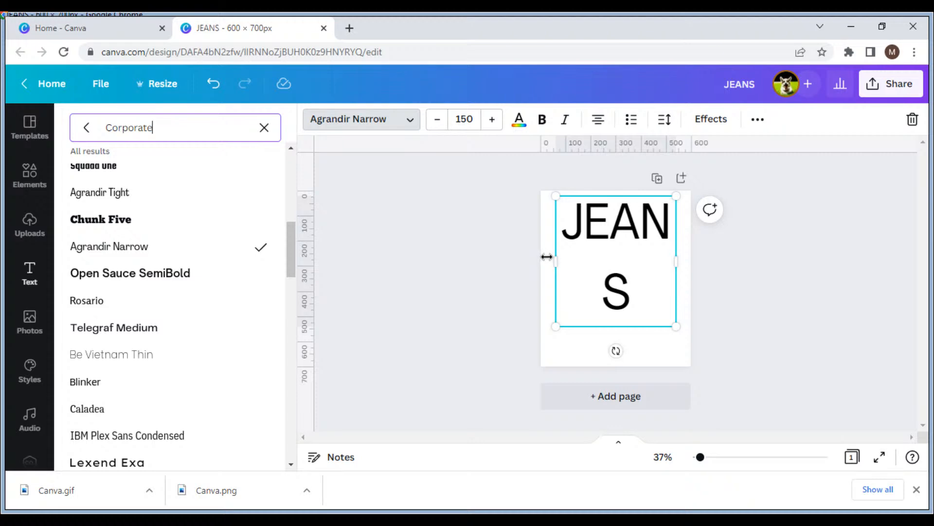
{"action": "left_click_drag", "start_coordinate": [548, 259], "coordinate": [522, 261]}
{"action": "left_click_drag", "start_coordinate": [610, 236], "coordinate": [624, 234]}
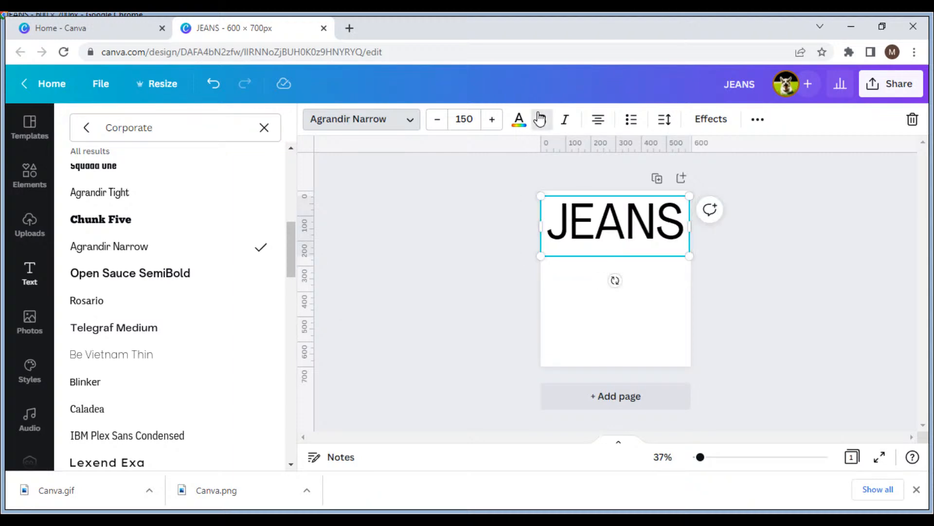
Make the JEANS heading bold, widen its text box slightly, and reduce the font size to 140.
{"action": "left_click", "coordinate": [539, 119]}
{"action": "mouse_move", "coordinate": [538, 258]}
{"action": "left_mouse_down"}
{"action": "mouse_move", "coordinate": [521, 256]}
{"action": "mouse_move", "coordinate": [530, 259]}
{"action": "left_mouse_up"}
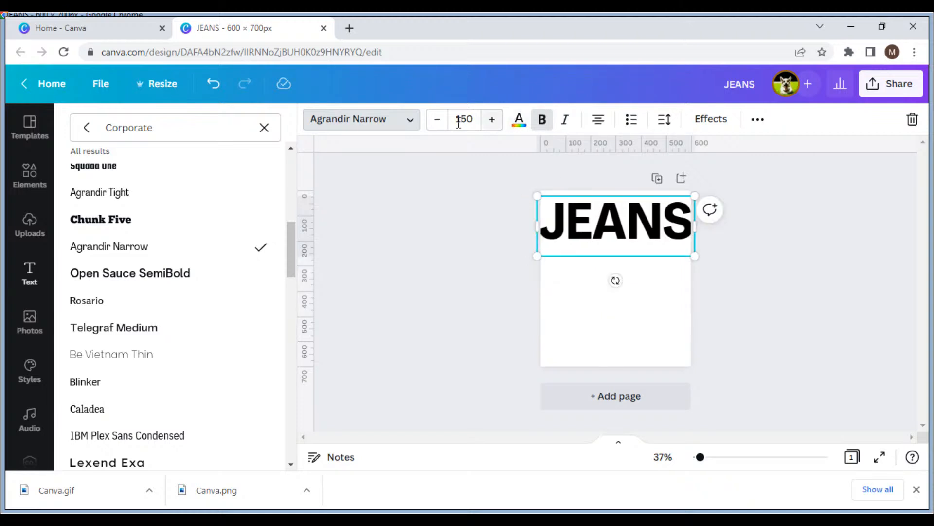
{"action": "left_click", "coordinate": [445, 127]}
{"action": "left_click", "coordinate": [445, 127]}
{"action": "left_click", "coordinate": [445, 128]}
{"action": "left_click", "coordinate": [446, 127]}
{"action": "left_click", "coordinate": [445, 127]}
{"action": "left_click", "coordinate": [446, 127]}
{"action": "left_click", "coordinate": [446, 127]}
{"action": "left_click", "coordinate": [446, 127]}
{"action": "left_click", "coordinate": [445, 128]}
{"action": "left_click", "coordinate": [446, 127]}
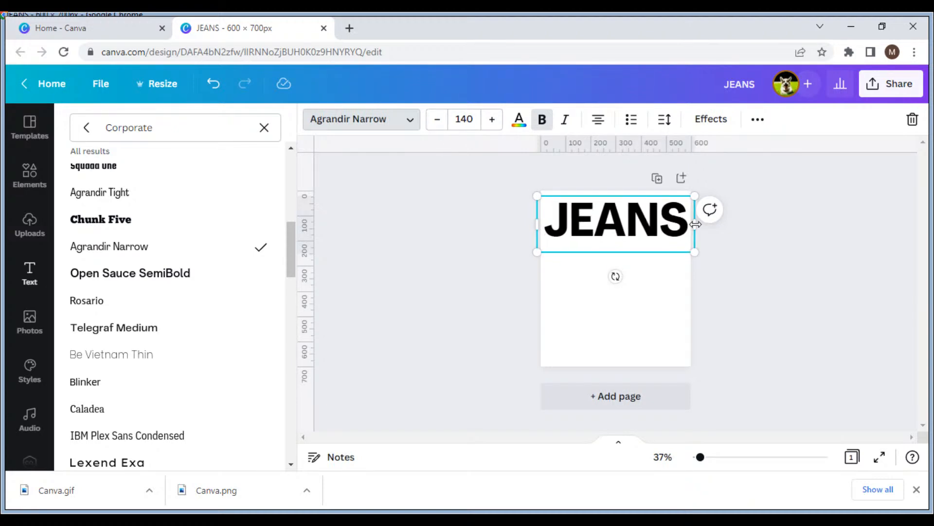
Fit the heading's text box to the page width and align it with the page's top edge.
{"action": "left_click_drag", "start_coordinate": [696, 224], "coordinate": [691, 224]}
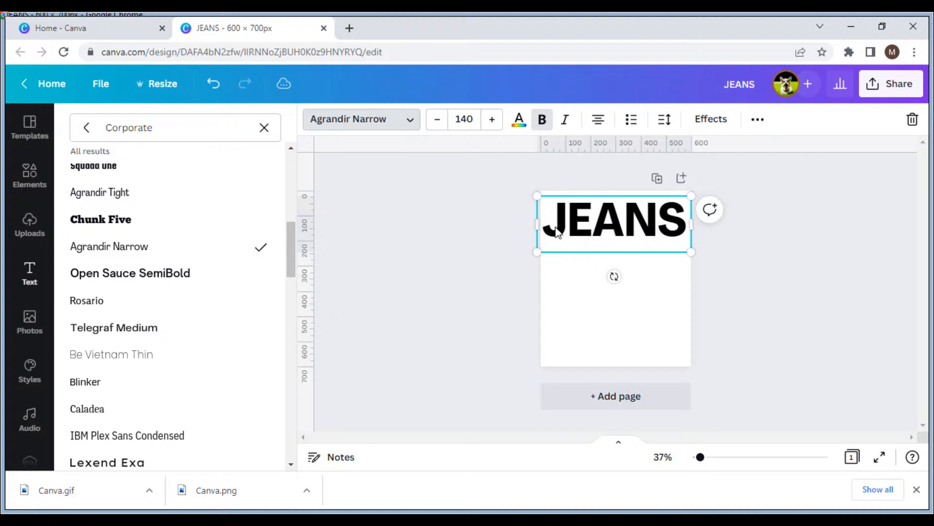
{"action": "left_click_drag", "start_coordinate": [538, 226], "coordinate": [590, 228]}
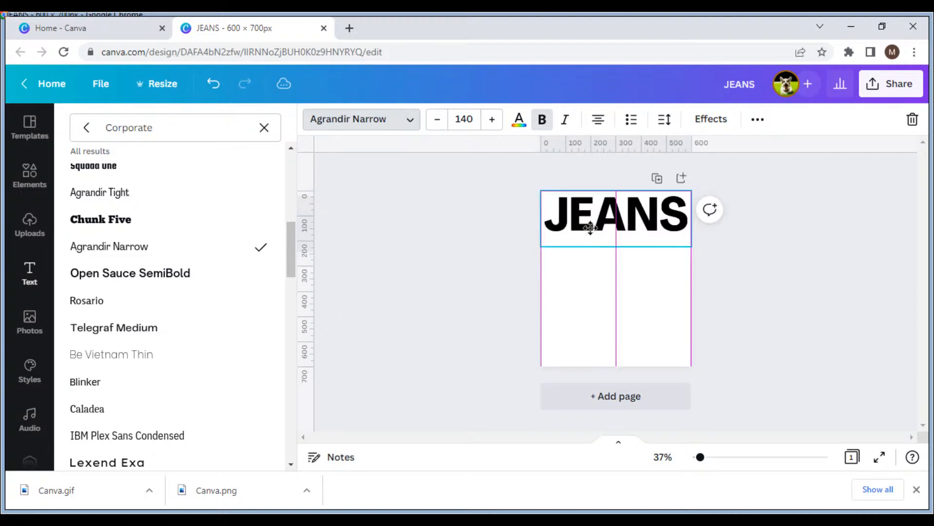
{"action": "left_click", "coordinate": [778, 340]}
{"action": "left_click", "coordinate": [749, 259]}
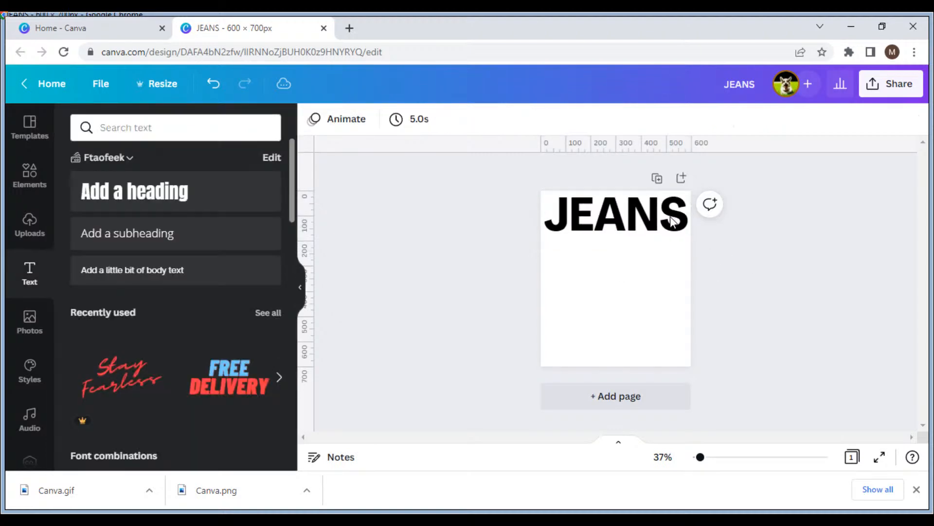
Duplicate the JEANS heading directly below the original and repeat the copy at the same spacing until there are four stacked rows.
{"action": "left_click", "coordinate": [673, 222]}
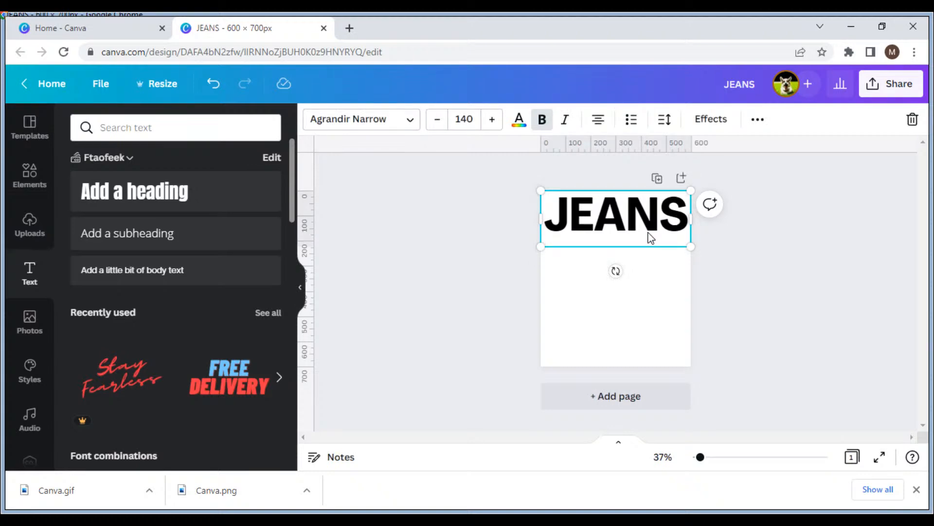
{"action": "key", "text": "ctrl+d"}
{"action": "left_click_drag", "start_coordinate": [649, 238], "coordinate": [644, 270]}
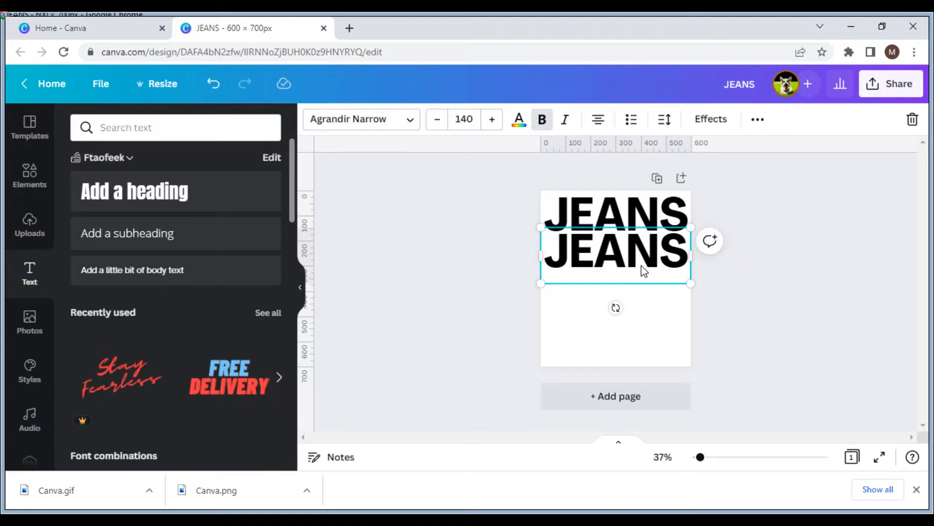
{"action": "key", "text": "ctrl+d"}
{"action": "key", "text": "ctrl+d"}
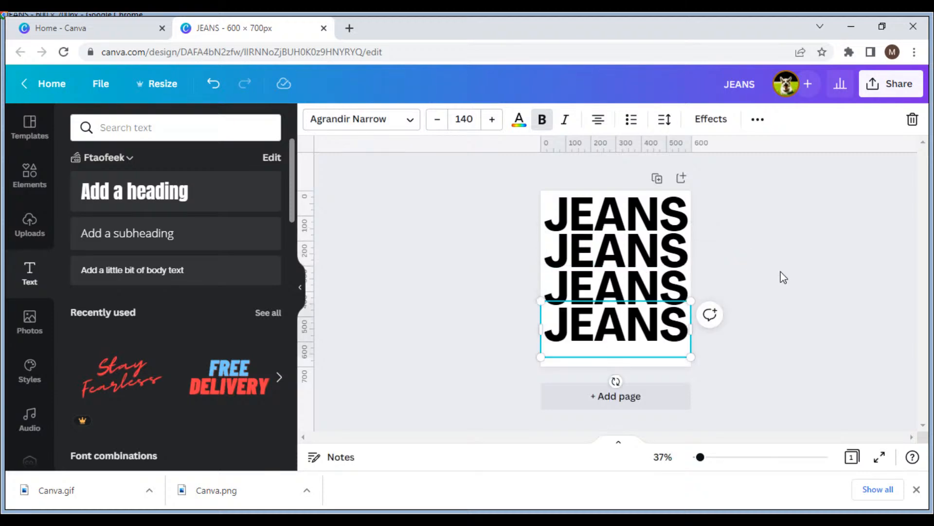
Duplicate the fourth JEANS heading and place the copy below it, running off the page's bottom edge.
{"action": "left_click", "coordinate": [663, 361]}
{"action": "left_click", "coordinate": [630, 340]}
{"action": "key", "text": "ctrl+d"}
{"action": "left_click_drag", "start_coordinate": [630, 341], "coordinate": [618, 373]}
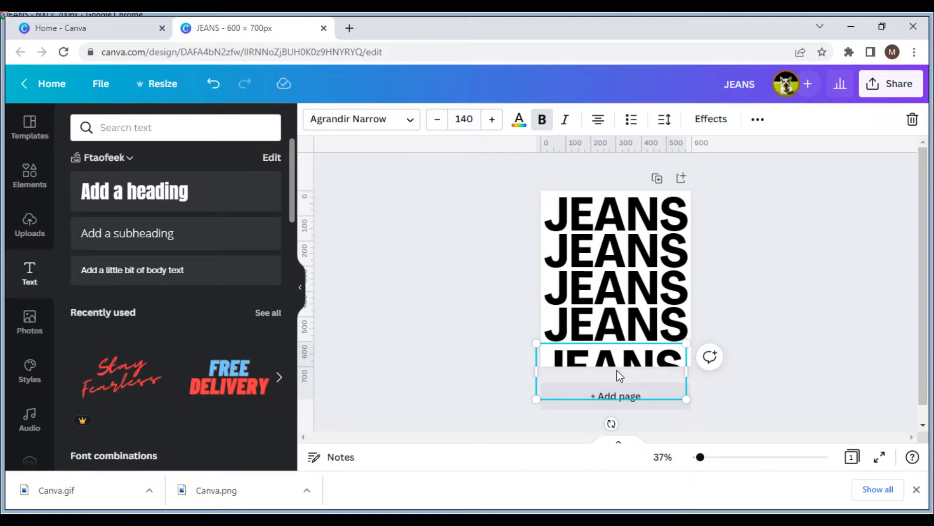
{"action": "left_click", "coordinate": [656, 343]}
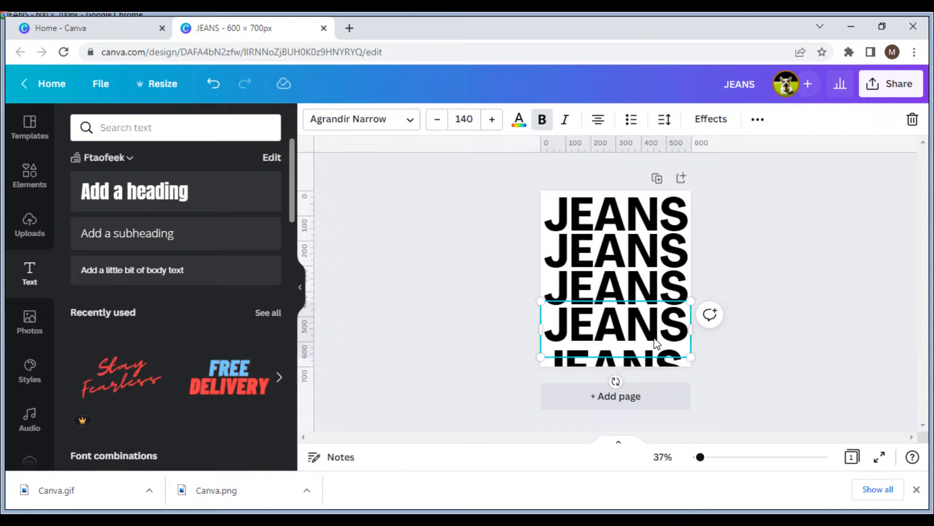
Nudge the fourth JEANS heading down a little to widen the gap below the third heading.
{"action": "left_click", "coordinate": [656, 344]}
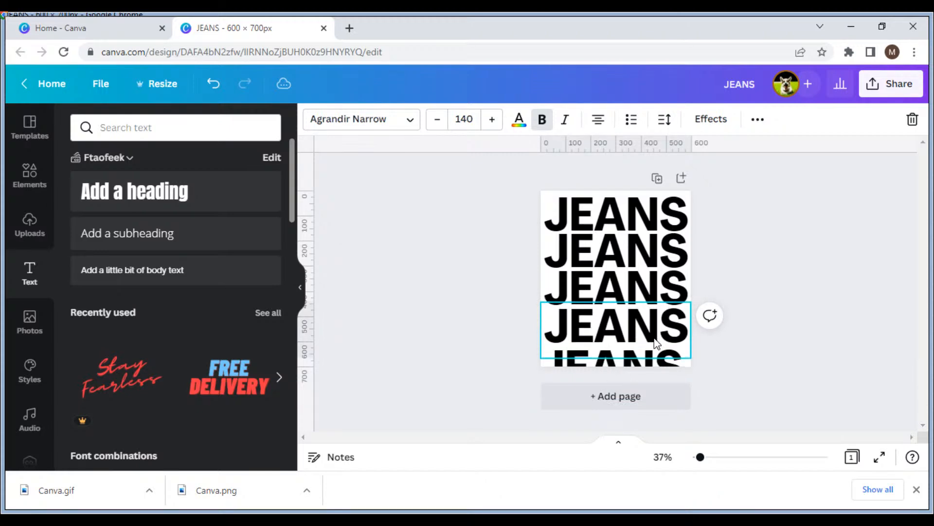
{"action": "left_click", "coordinate": [645, 277]}
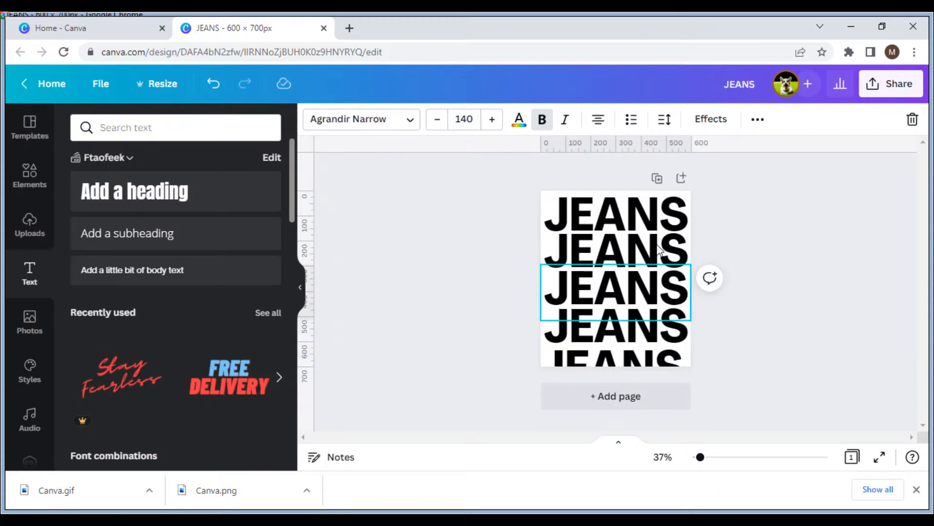
{"action": "scroll", "coordinate": [731, 320], "scroll_direction": "up", "scroll_amount": 2}
{"action": "scroll", "coordinate": [733, 323], "scroll_direction": "up", "scroll_amount": 2}
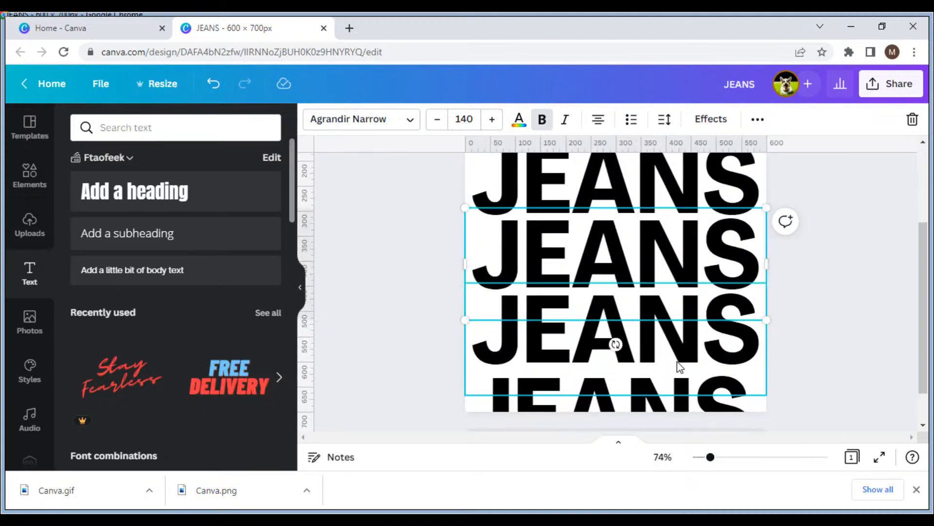
{"action": "left_click", "coordinate": [702, 348]}
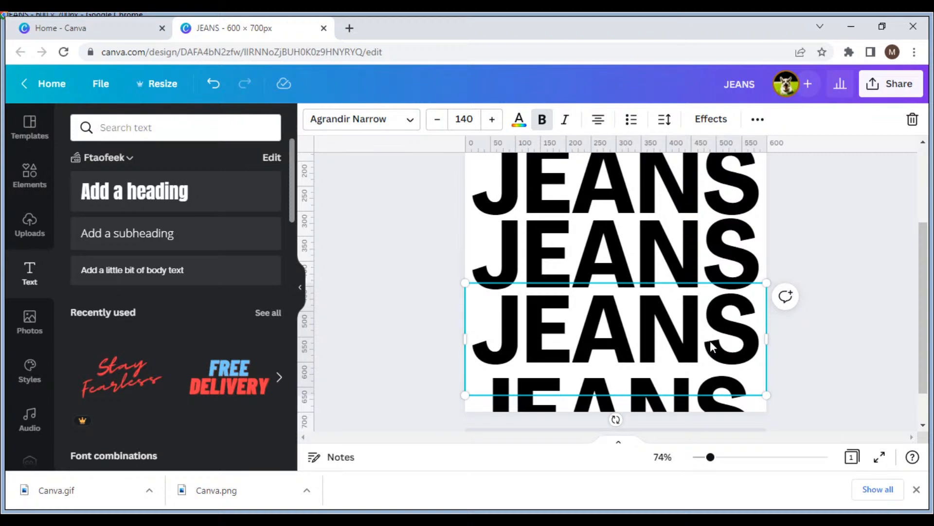
{"action": "left_click", "coordinate": [721, 457]}
{"action": "left_click", "coordinate": [703, 461]}
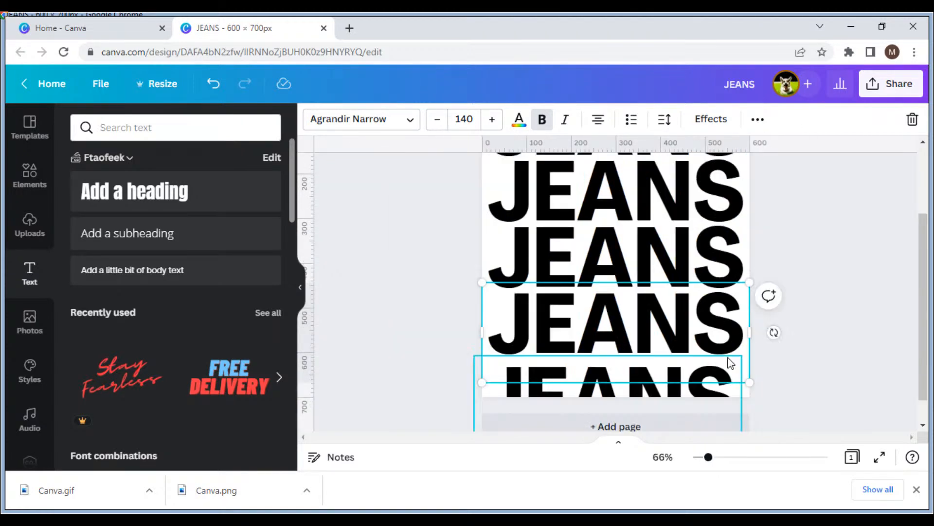
{"action": "left_click", "coordinate": [732, 333]}
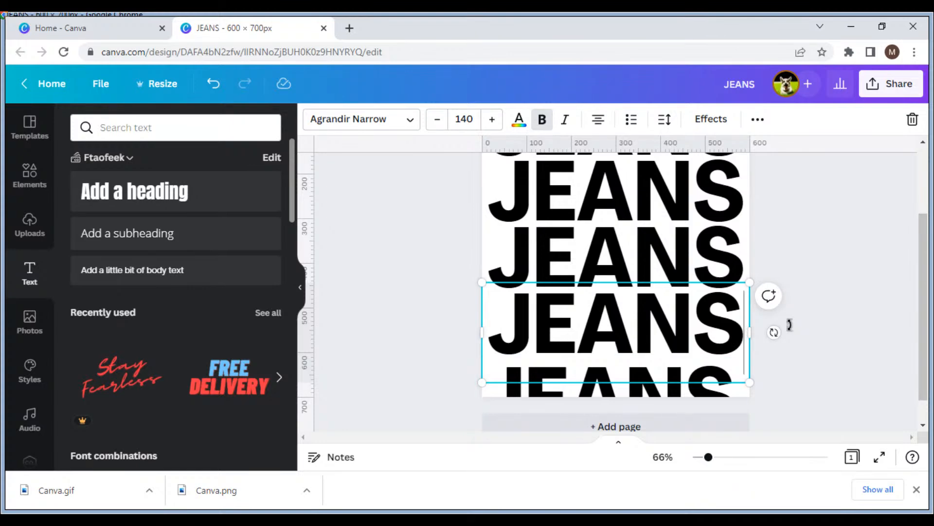
{"action": "key", "text": "Escape"}
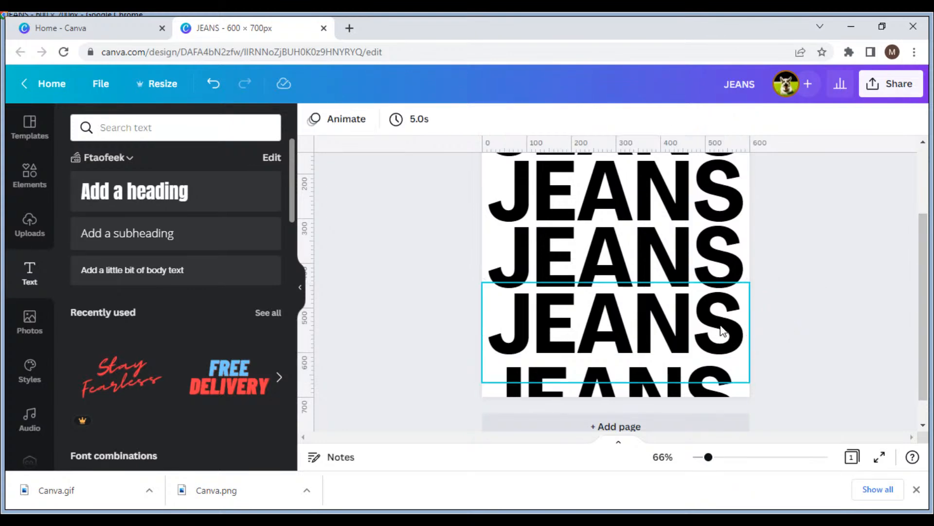
{"action": "left_click", "coordinate": [722, 330]}
{"action": "key", "text": "Down"}
{"action": "key", "text": "Down"}
{"action": "key", "text": "Down"}
{"action": "key", "text": "Down"}
{"action": "key", "text": "Down"}
{"action": "key", "text": "Down"}
{"action": "key", "text": "Down"}
{"action": "key", "text": "Down"}
{"action": "key", "text": "Down"}
{"action": "key", "text": "Down"}
{"action": "key", "text": "Down"}
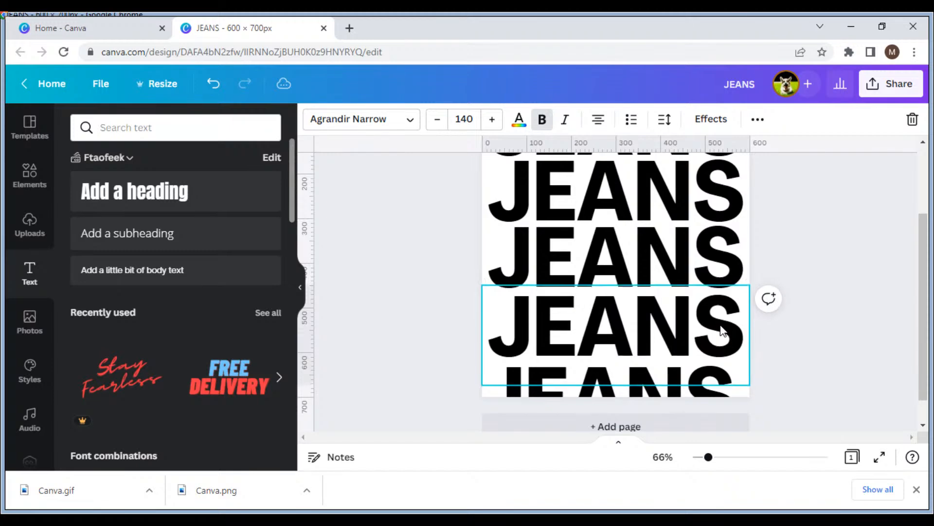
Nudge the third JEANS heading slightly down to even out its spacing with the fourth.
{"action": "left_click", "coordinate": [695, 284]}
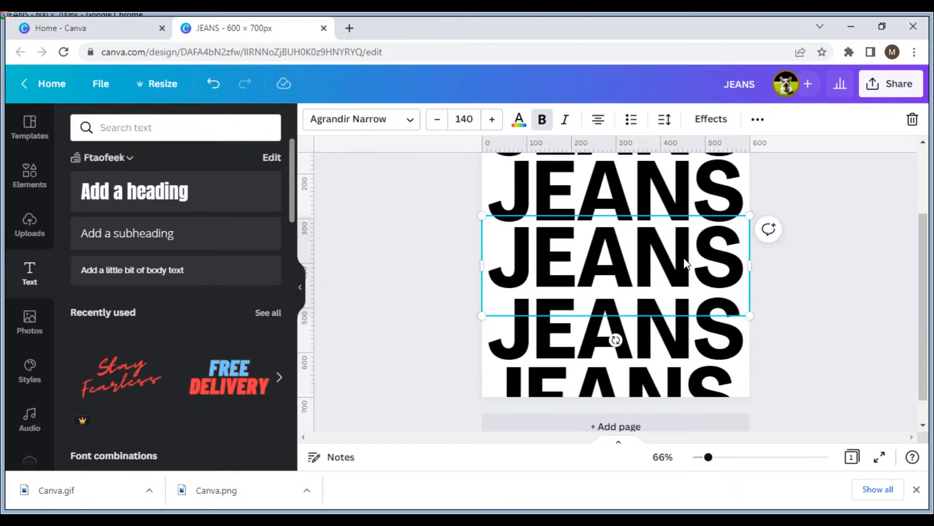
{"action": "key", "text": "Down"}
{"action": "key", "text": "Down"}
{"action": "key", "text": "Down"}
{"action": "key", "text": "Down"}
{"action": "key", "text": "Down"}
{"action": "key", "text": "Down"}
{"action": "key", "text": "Down"}
{"action": "key", "text": "Down"}
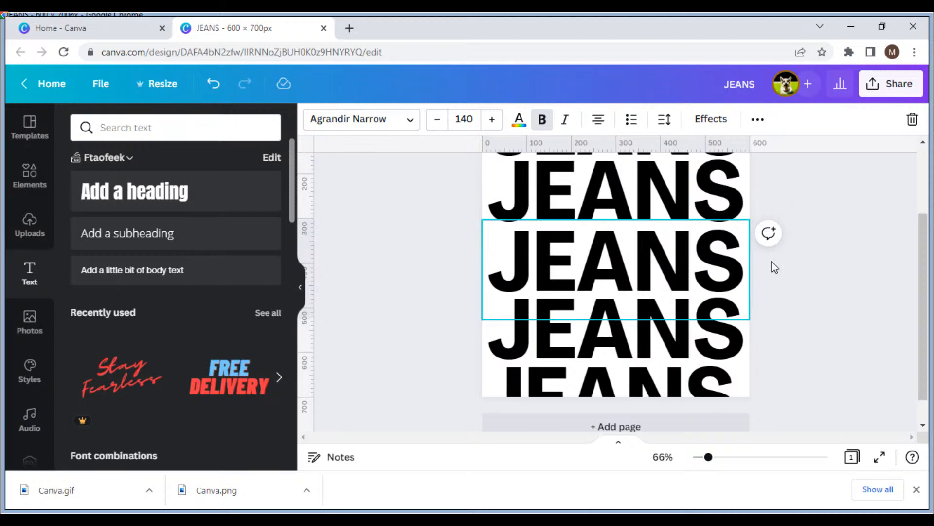
Nudge the second JEANS heading slightly down to even out its spacing with the third.
{"action": "left_click", "coordinate": [884, 313]}
{"action": "scroll", "coordinate": [884, 312], "scroll_direction": "up", "scroll_amount": 2}
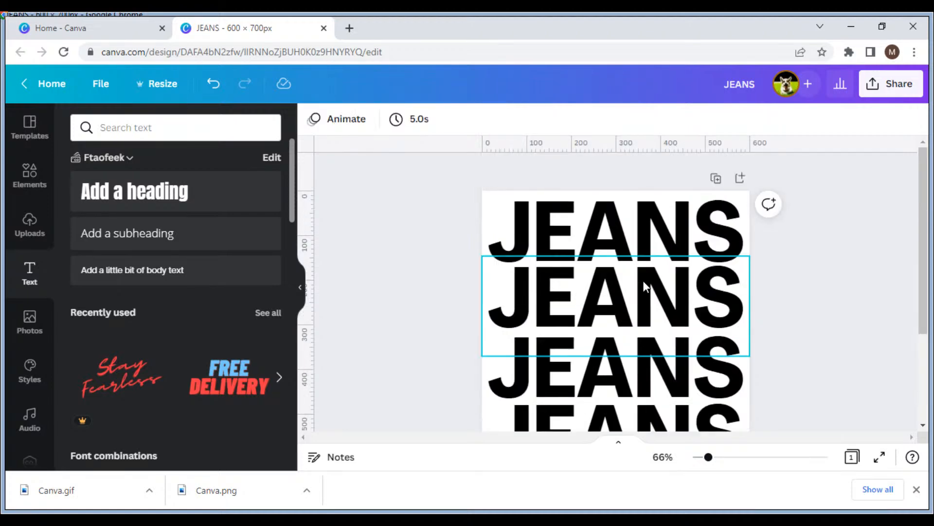
{"action": "left_click", "coordinate": [644, 285]}
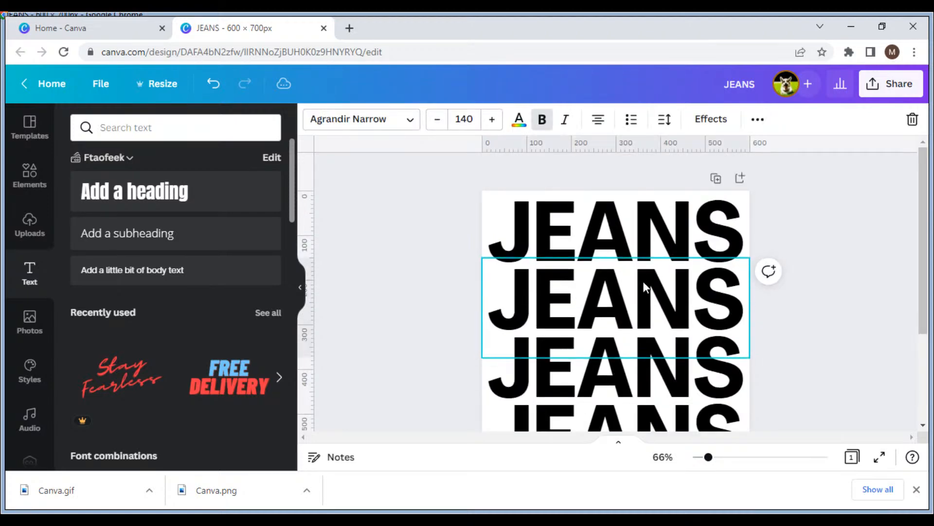
Nudge the first JEANS heading slightly up so its box sits just past the page's top edge.
{"action": "left_click", "coordinate": [649, 226]}
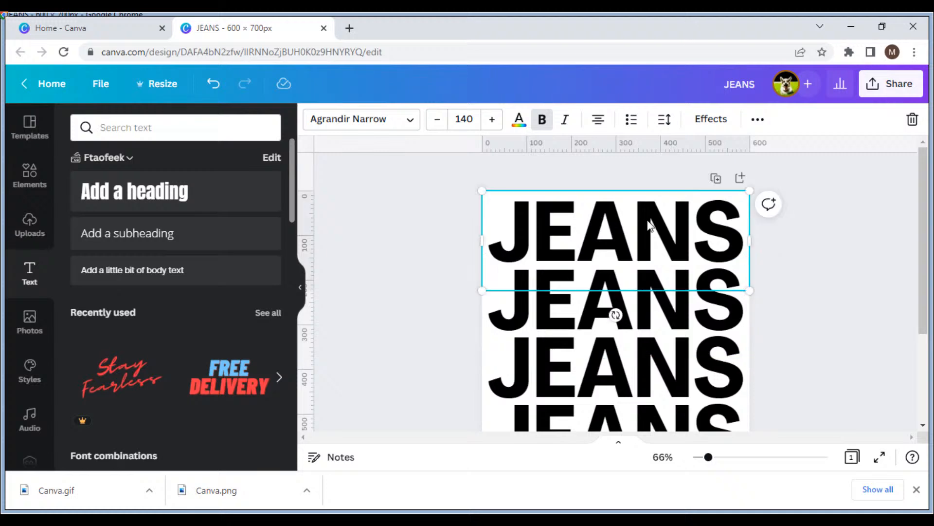
{"action": "key", "text": "Up"}
{"action": "key", "text": "Up"}
{"action": "key", "text": "Up"}
{"action": "key", "text": "Up"}
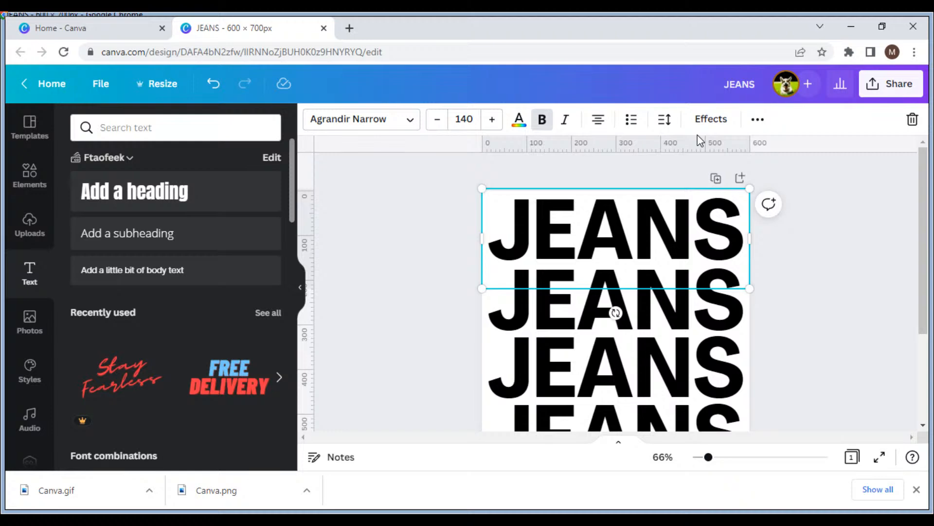
Try the Hollow text effect on the first JEANS heading, switching bold off and on again.
{"action": "left_click", "coordinate": [713, 120]}
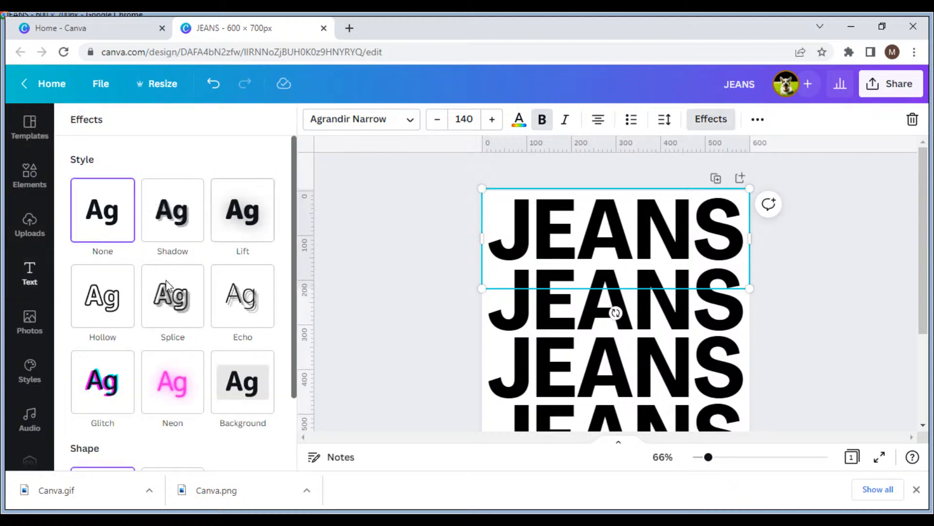
{"action": "left_click", "coordinate": [103, 296]}
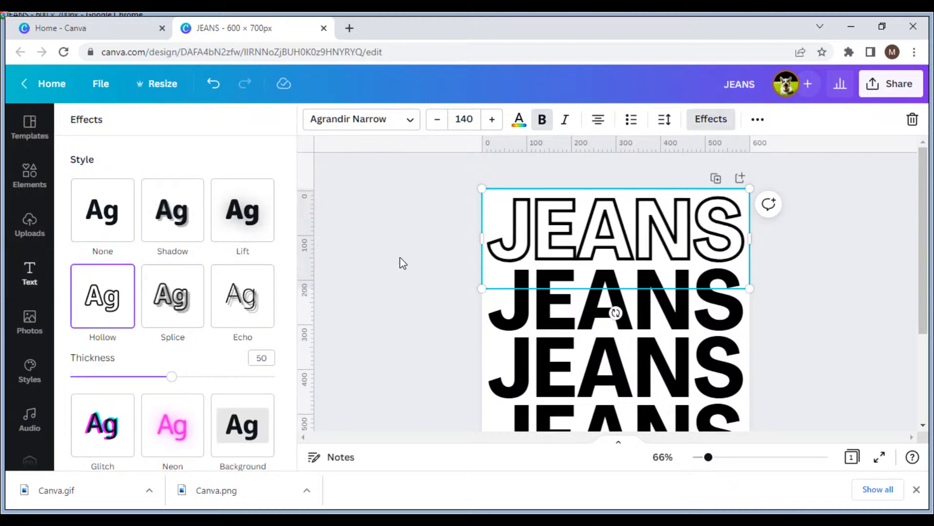
{"action": "left_click", "coordinate": [541, 121]}
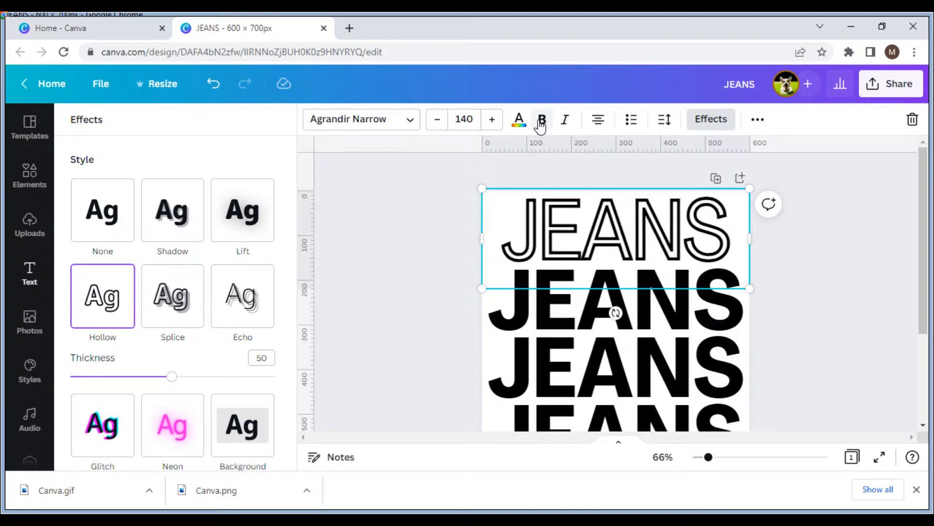
{"action": "left_click", "coordinate": [541, 121]}
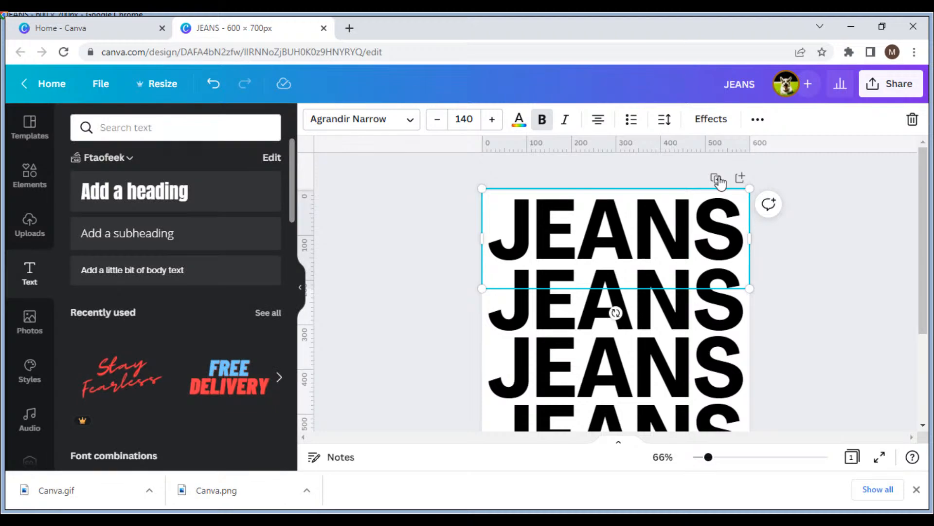
Duplicate the page of stacked JEANS headings to make a second page.
{"action": "left_click", "coordinate": [716, 179]}
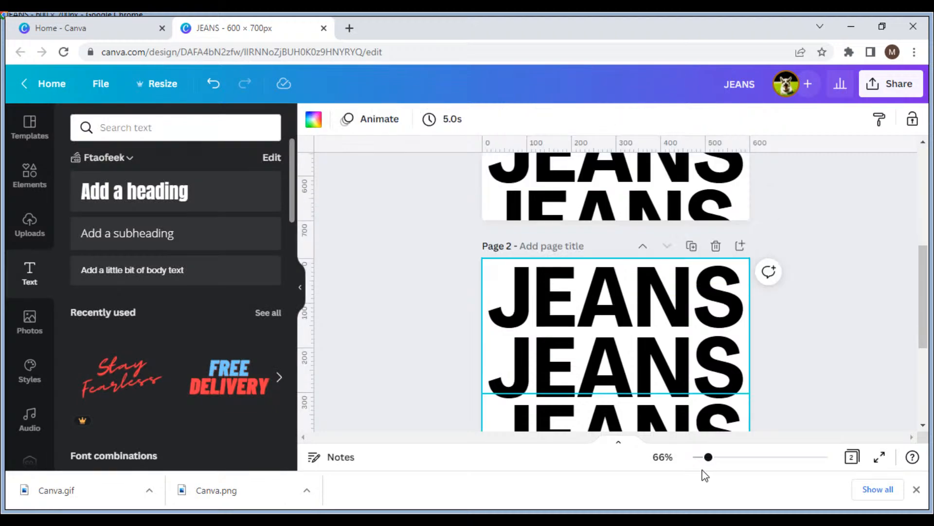
{"action": "left_click", "coordinate": [663, 457]}
{"action": "left_click", "coordinate": [671, 386]}
{"action": "left_click", "coordinate": [800, 326]}
{"action": "scroll", "coordinate": [790, 309], "scroll_direction": "up", "scroll_amount": 3}
{"action": "scroll", "coordinate": [792, 309], "scroll_direction": "down", "scroll_amount": 1}
{"action": "scroll", "coordinate": [792, 309], "scroll_direction": "down", "scroll_amount": 3}
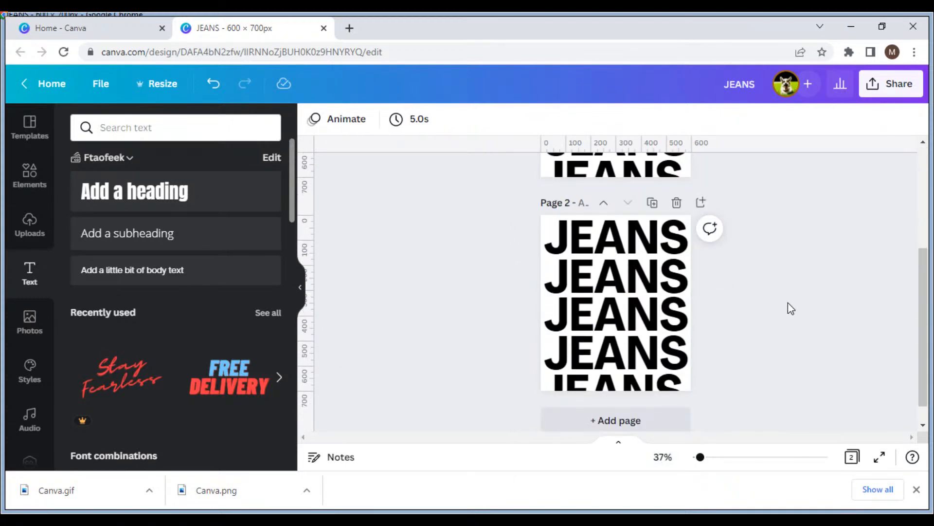
Change the font of all JEANS headings on page 2 to Telegraf Medium.
{"action": "scroll", "coordinate": [791, 309], "scroll_direction": "down", "scroll_amount": 1}
{"action": "left_click_drag", "start_coordinate": [508, 198], "coordinate": [759, 403]}
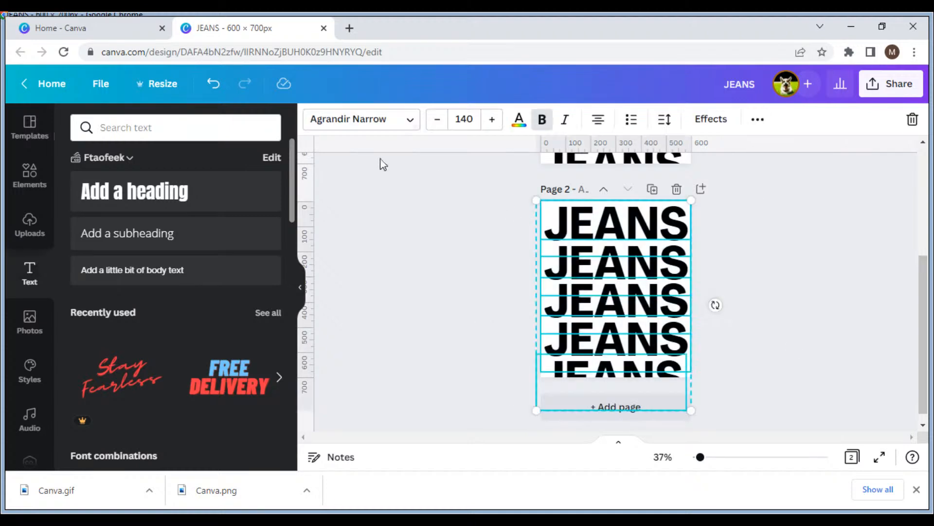
{"action": "left_click", "coordinate": [373, 124]}
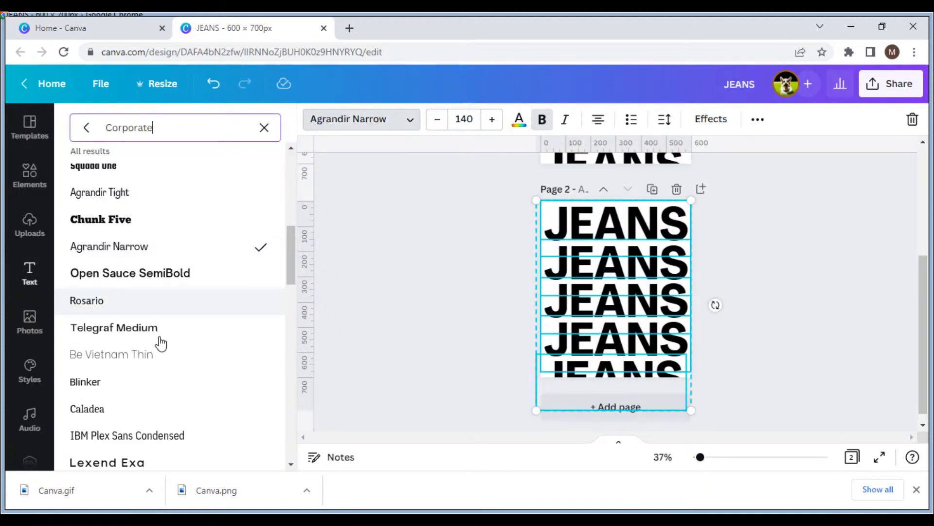
{"action": "left_click", "coordinate": [187, 337]}
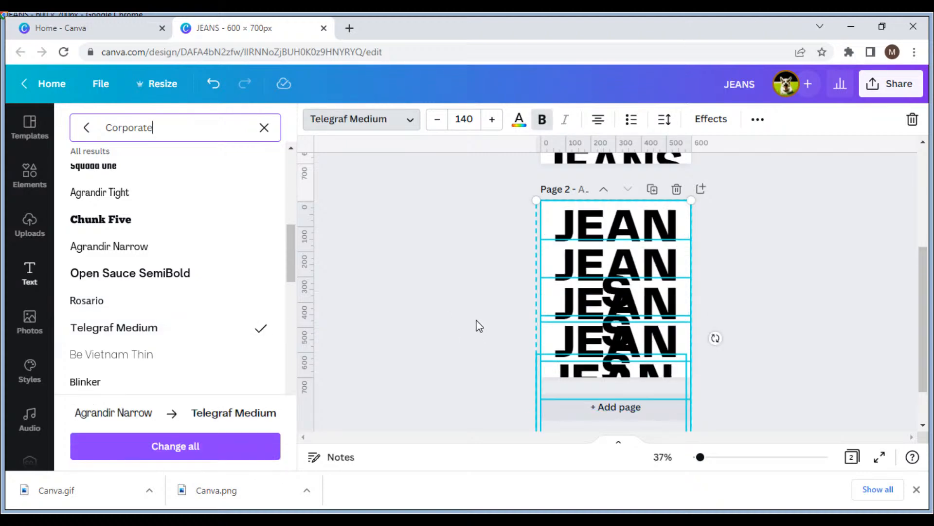
{"action": "left_click", "coordinate": [497, 305]}
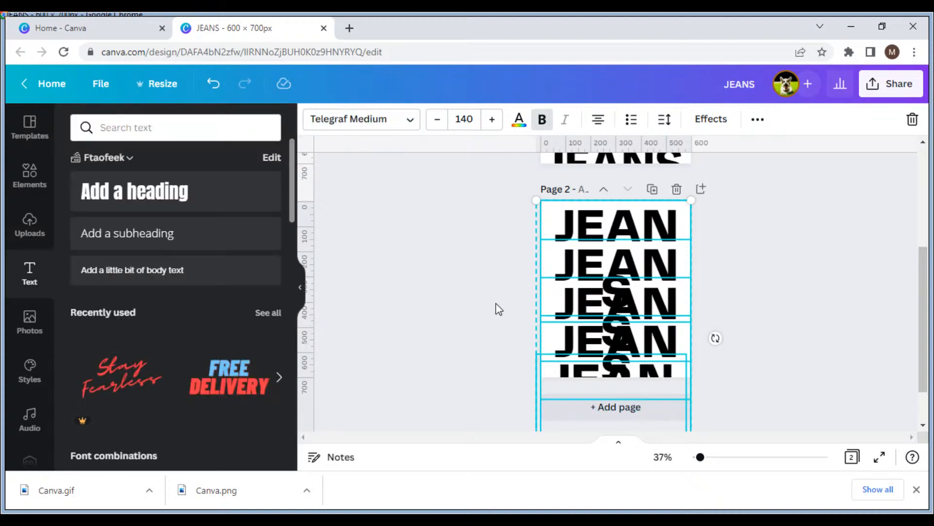
Set the font size of all JEANS headings on page 2 to 135 so each word fits on one line.
{"action": "left_click", "coordinate": [439, 122]}
{"action": "left_click", "coordinate": [439, 121]}
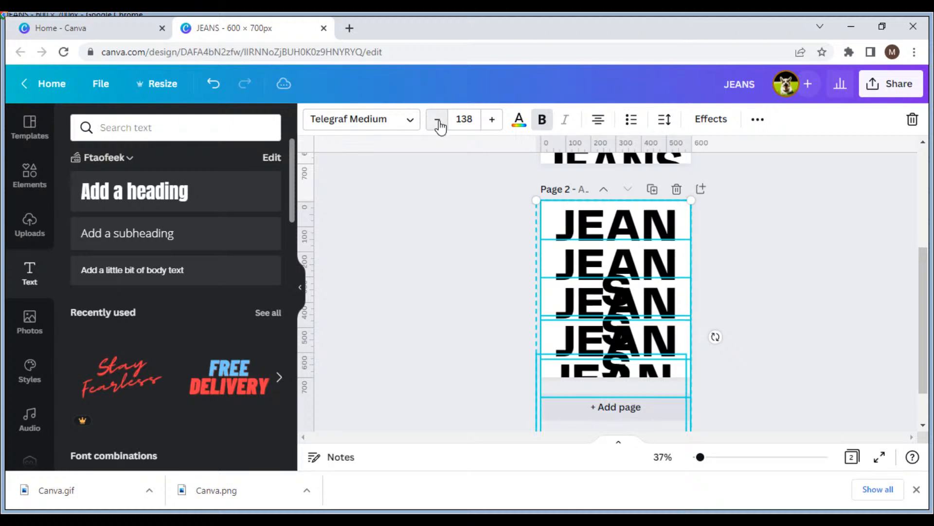
{"action": "left_click", "coordinate": [439, 121]}
{"action": "left_click", "coordinate": [439, 122]}
{"action": "left_click", "coordinate": [439, 122]}
{"action": "left_click", "coordinate": [439, 122]}
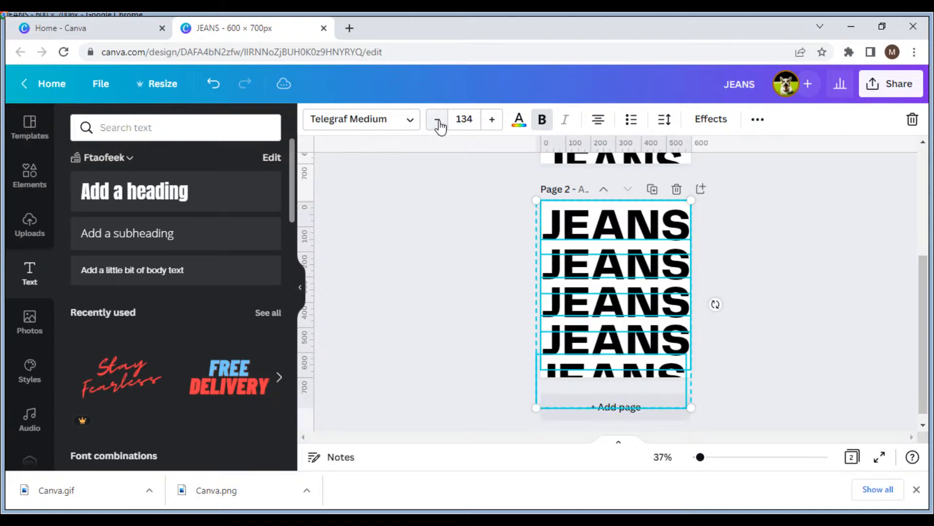
{"action": "left_click", "coordinate": [492, 122]}
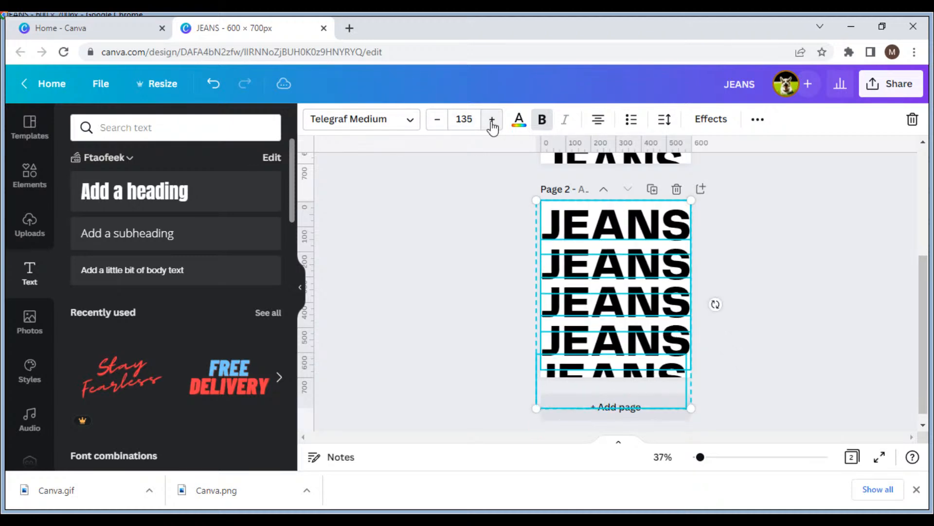
{"action": "left_click", "coordinate": [460, 271]}
Apply the Hollow text effect to the second JEANS heading on page 2 and duplicate that page.
{"action": "left_click", "coordinate": [635, 267]}
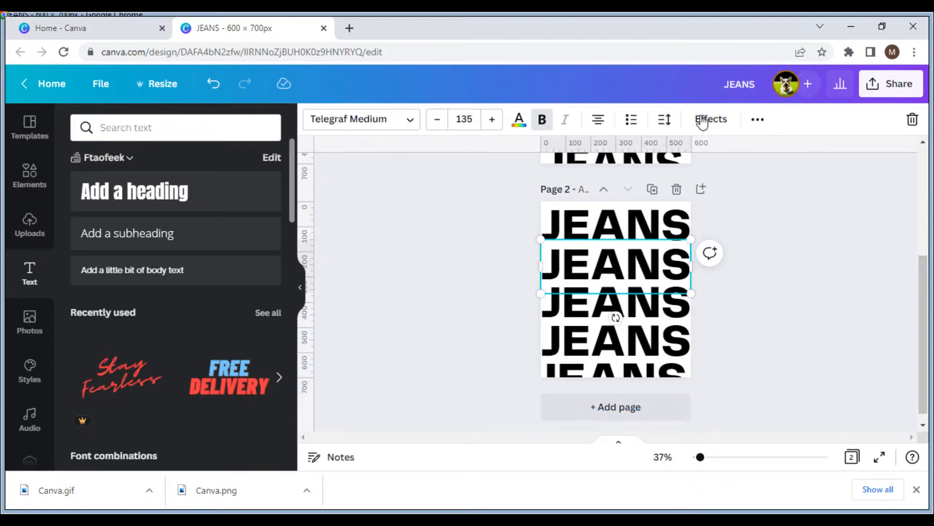
{"action": "left_click", "coordinate": [702, 123]}
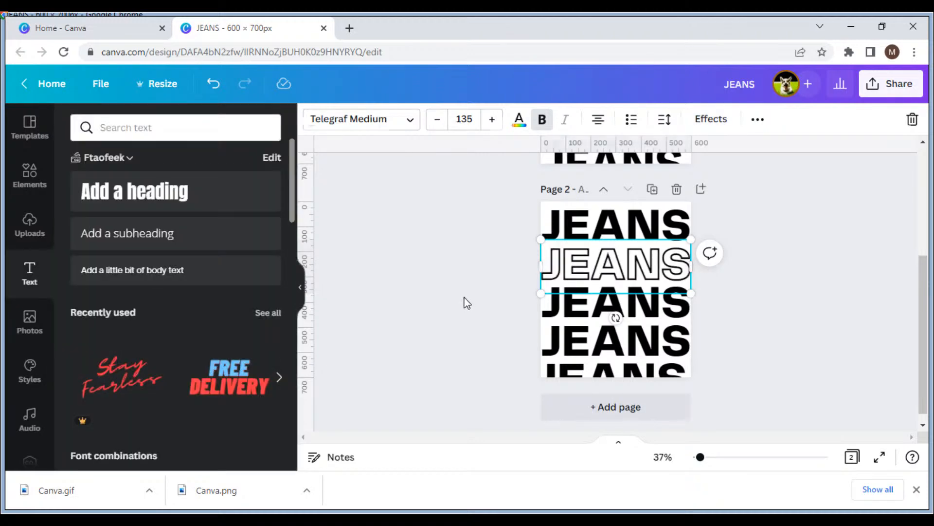
{"action": "left_click", "coordinate": [463, 302]}
{"action": "left_click", "coordinate": [652, 189]}
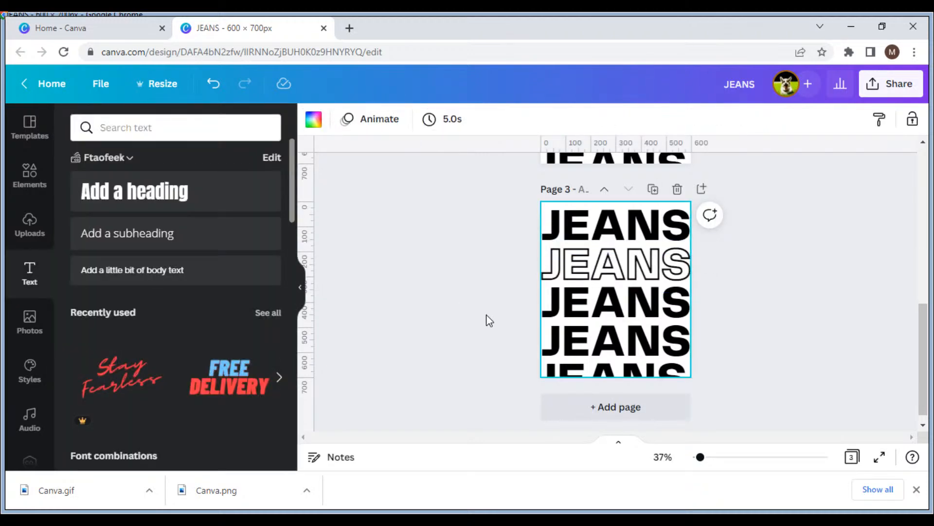
Change the font of all JEANS headings on page 3 to Livvic.
{"action": "left_click", "coordinate": [653, 309]}
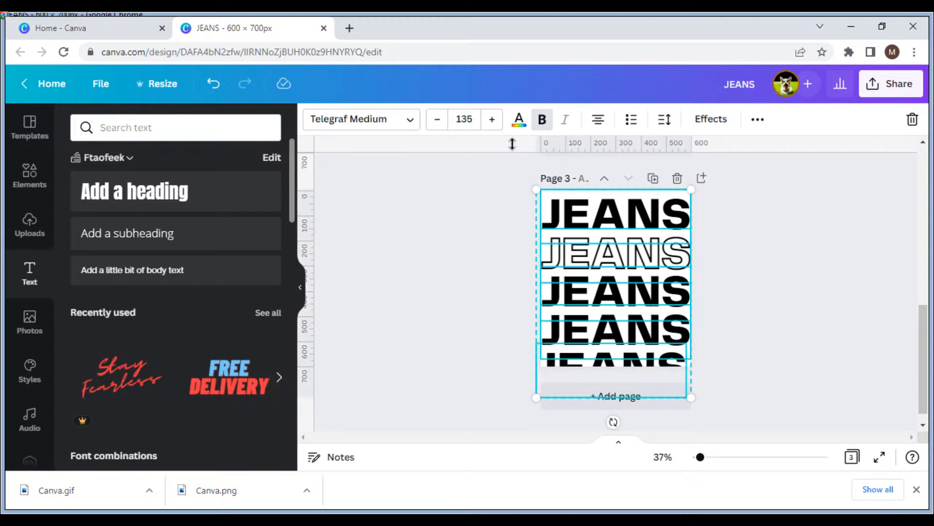
{"action": "left_click", "coordinate": [361, 119]}
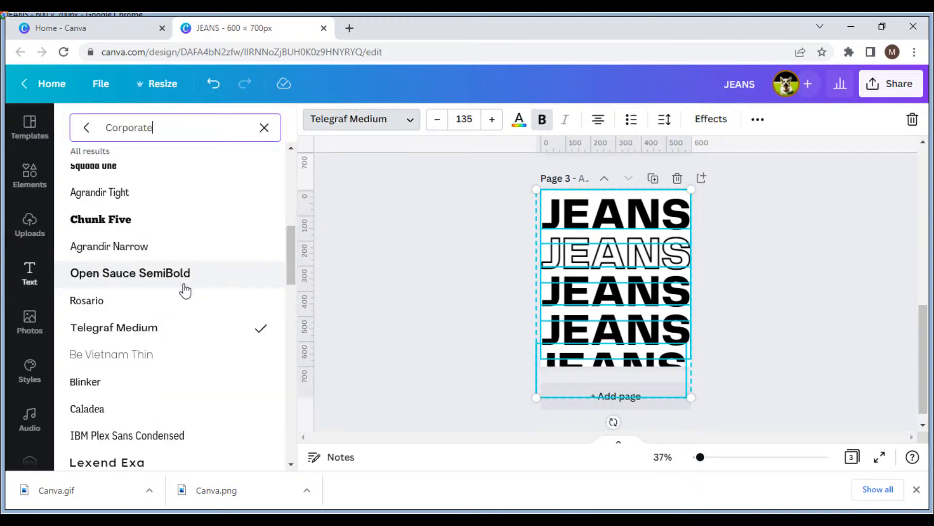
{"action": "scroll", "coordinate": [187, 311], "scroll_direction": "down", "scroll_amount": 3}
{"action": "scroll", "coordinate": [189, 327], "scroll_direction": "down", "scroll_amount": 3}
{"action": "left_click", "coordinate": [193, 258]}
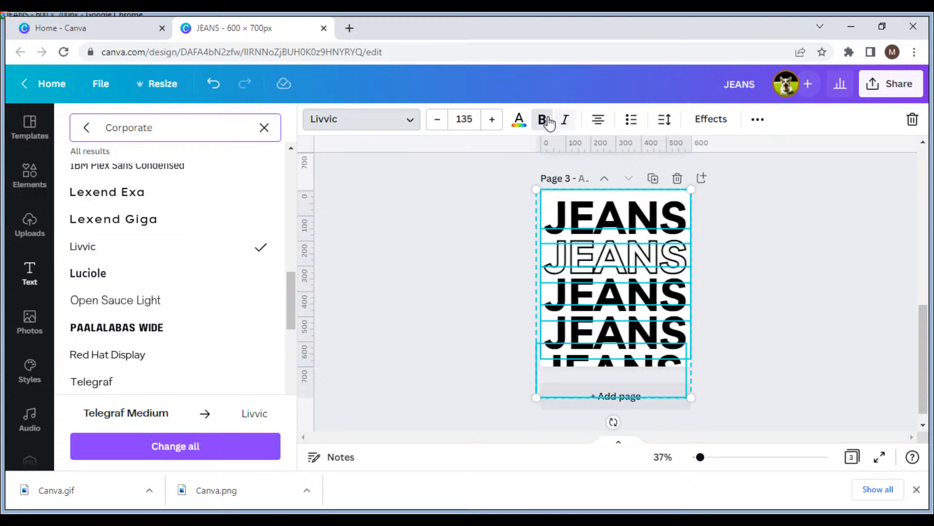
Remove bold from all JEANS headings on page 3 and from all those on page 2.
{"action": "left_click", "coordinate": [549, 122]}
{"action": "scroll", "coordinate": [492, 253], "scroll_direction": "up", "scroll_amount": 4}
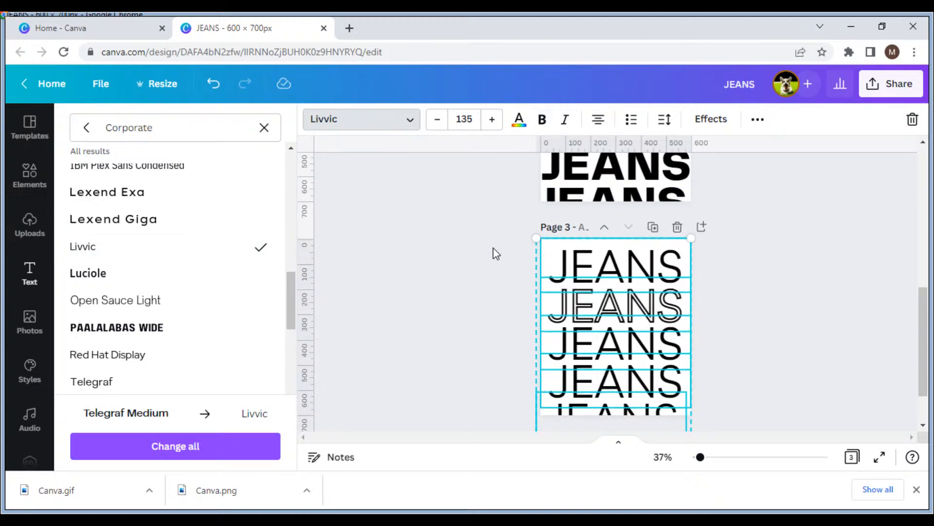
{"action": "left_click_drag", "start_coordinate": [515, 198], "coordinate": [727, 395]}
{"action": "left_click", "coordinate": [541, 121]}
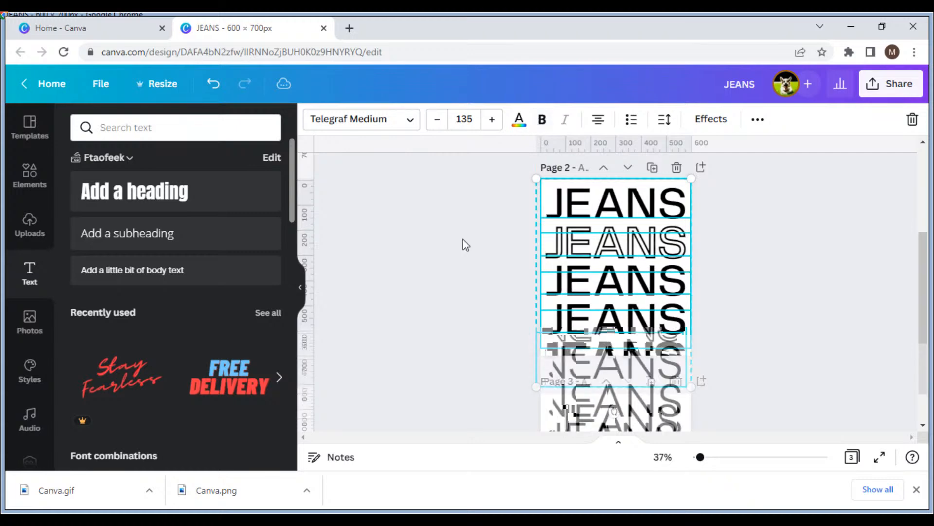
Make all JEANS headings on page 3 bold and duplicate that page.
{"action": "left_click", "coordinate": [463, 239]}
{"action": "scroll", "coordinate": [474, 234], "scroll_direction": "down", "scroll_amount": 3}
{"action": "left_click_drag", "start_coordinate": [506, 209], "coordinate": [752, 407]}
{"action": "left_click_drag", "start_coordinate": [751, 406], "coordinate": [752, 405]}
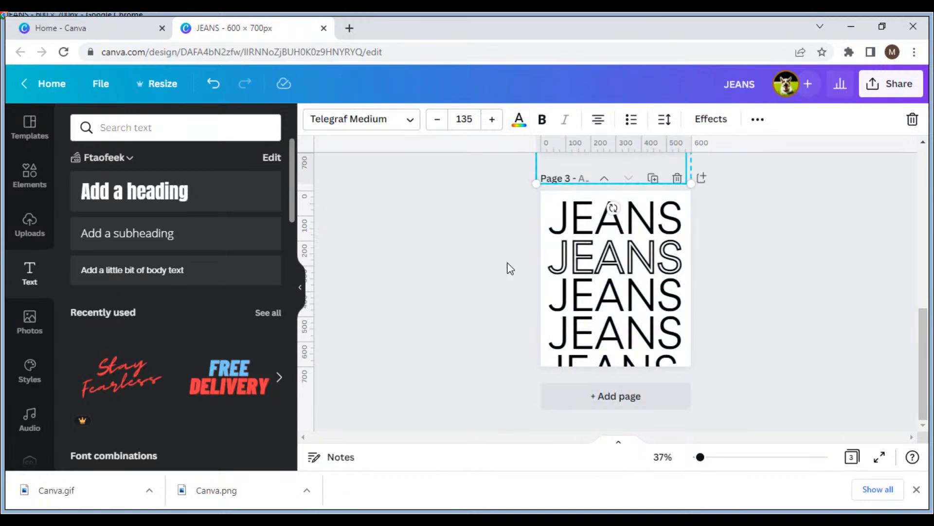
{"action": "left_click_drag", "start_coordinate": [523, 218], "coordinate": [762, 435]}
{"action": "left_click", "coordinate": [535, 122]}
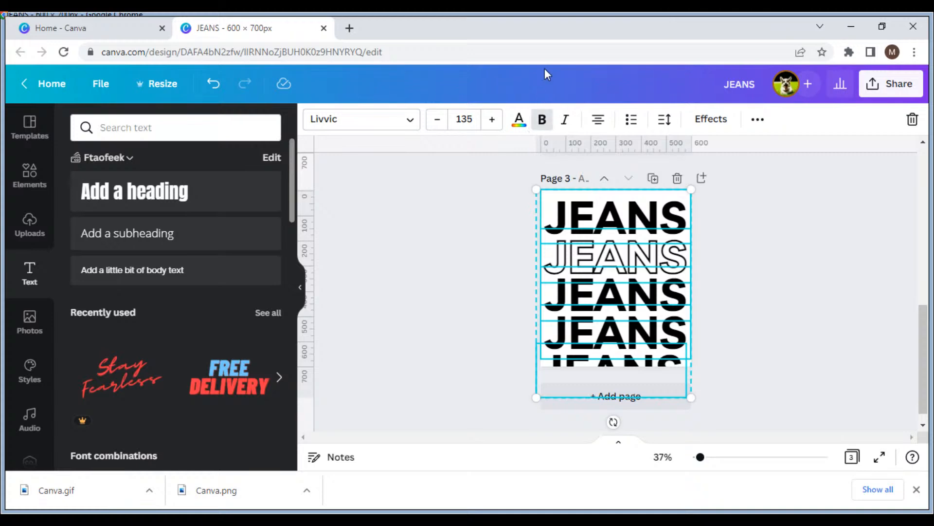
{"action": "left_click", "coordinate": [652, 178]}
Try the Nunito and Overpass fonts without bold on all JEANS headings on page 4.
{"action": "left_click_drag", "start_coordinate": [526, 195], "coordinate": [715, 371]}
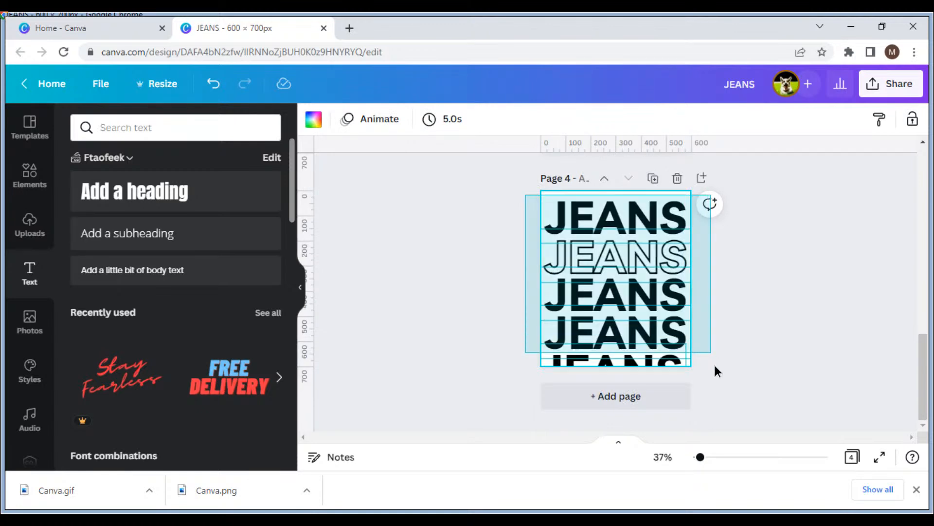
{"action": "left_click_drag", "start_coordinate": [716, 370], "coordinate": [716, 371]}
{"action": "scroll", "coordinate": [198, 288], "scroll_direction": "down", "scroll_amount": 3}
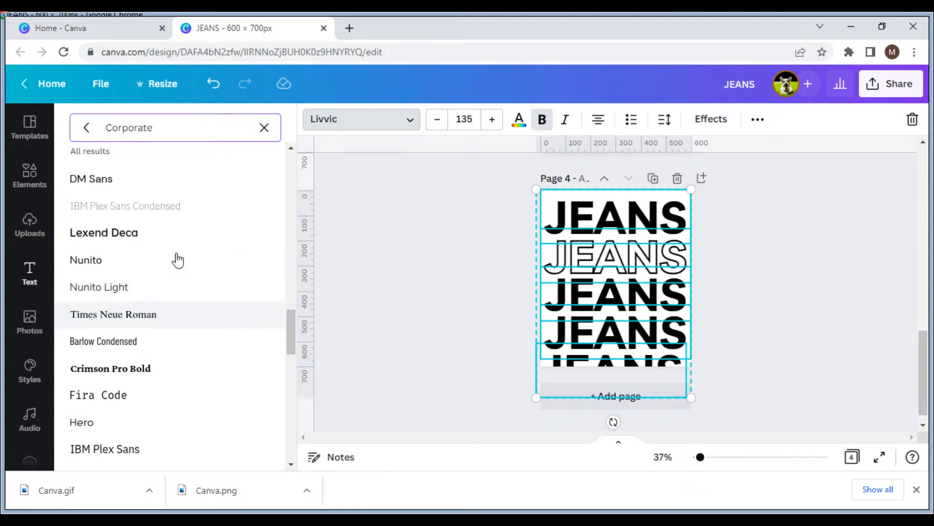
{"action": "left_click", "coordinate": [177, 260]}
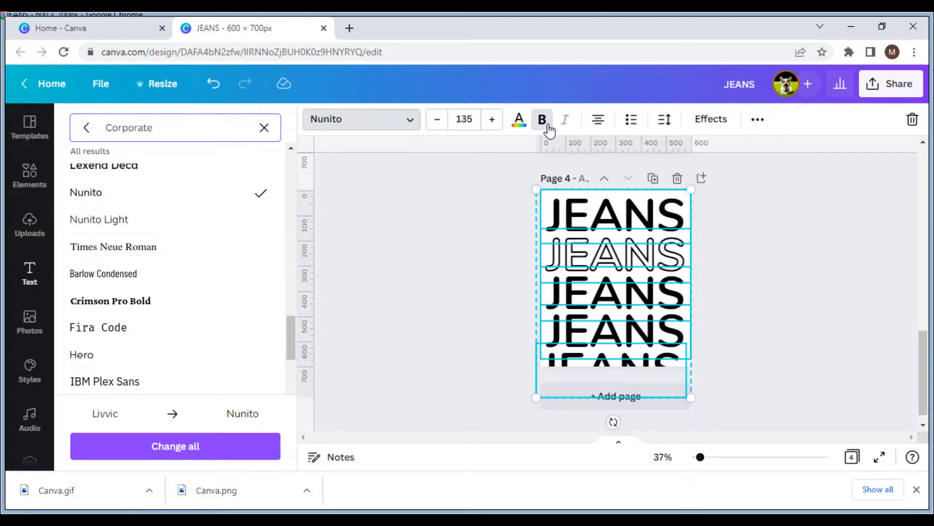
{"action": "left_click", "coordinate": [549, 125]}
{"action": "scroll", "coordinate": [175, 339], "scroll_direction": "down", "scroll_amount": 2}
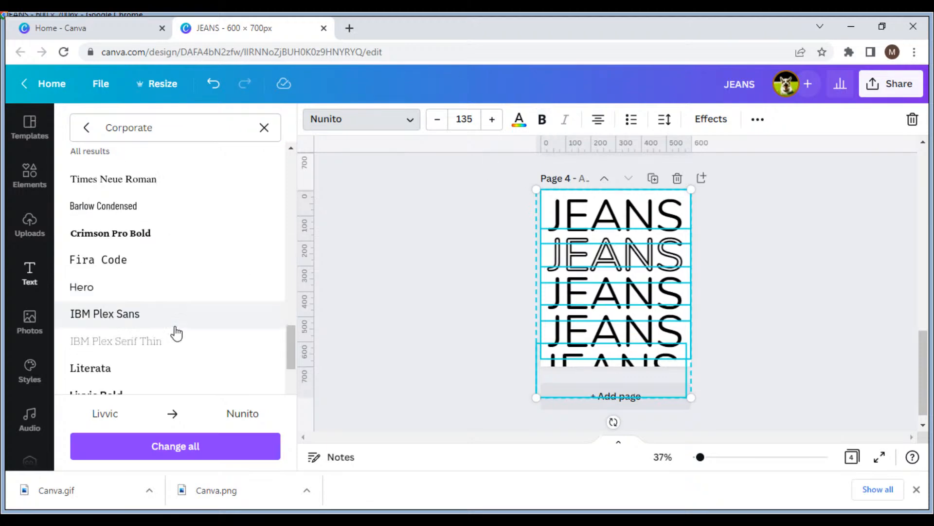
{"action": "scroll", "coordinate": [177, 333], "scroll_direction": "down", "scroll_amount": 6}
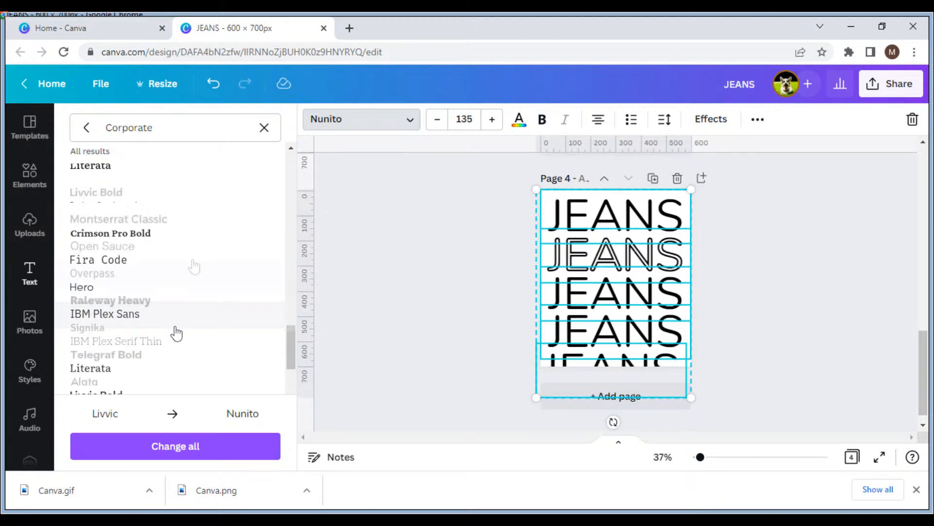
{"action": "left_click", "coordinate": [194, 285]}
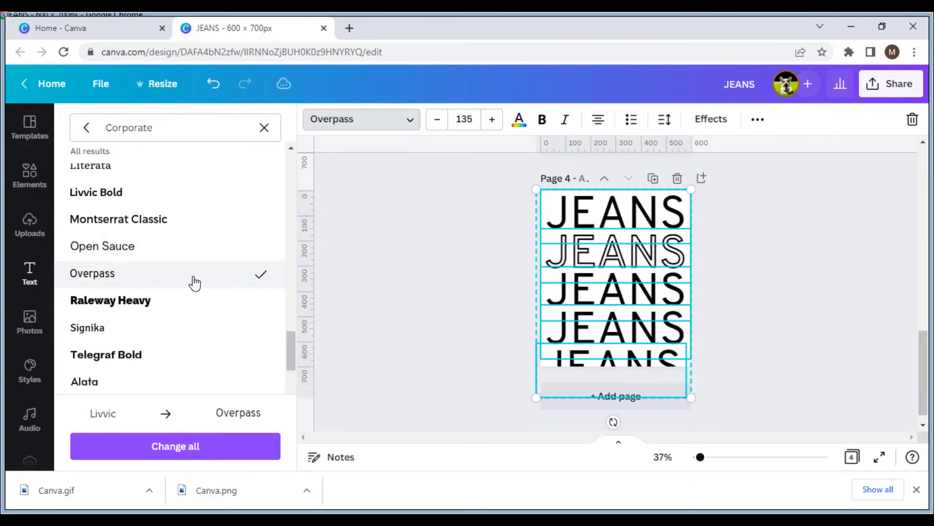
Set the font of all JEANS headings on page 4 to Livvic Bold with bold applied.
{"action": "left_click", "coordinate": [191, 198]}
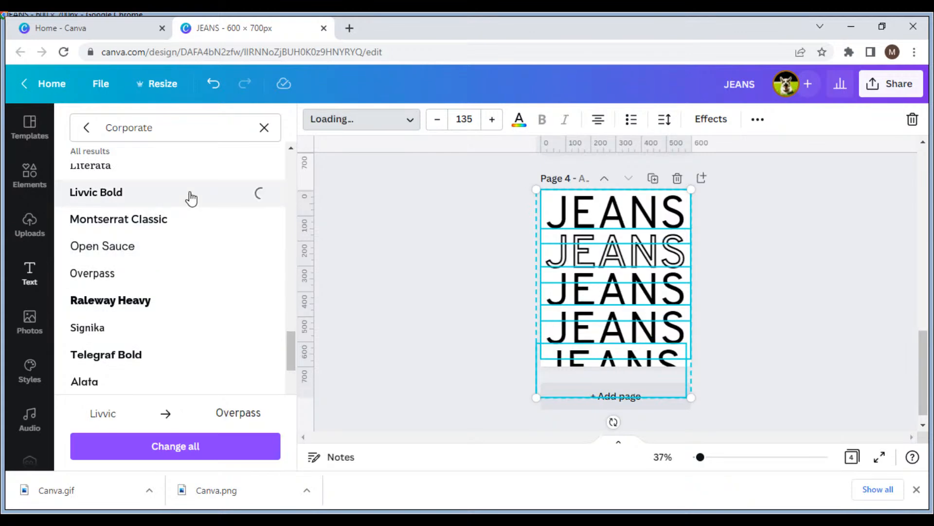
{"action": "left_click", "coordinate": [543, 124]}
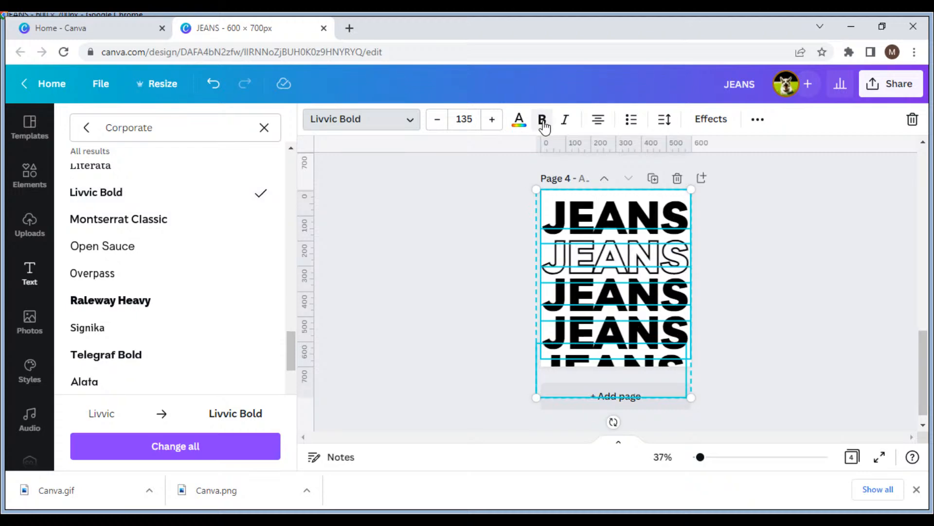
{"action": "left_click", "coordinate": [350, 331]}
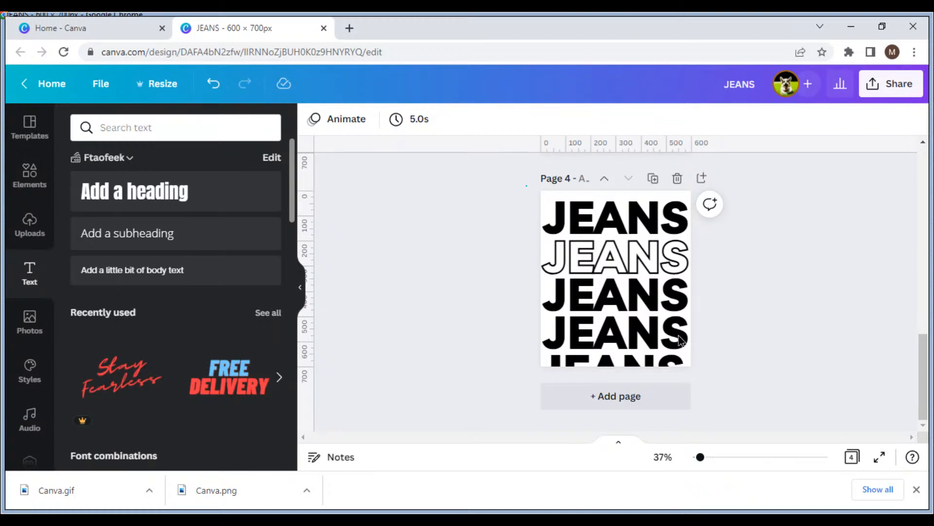
Nudge all JEANS headings on page 4 slightly upward together.
{"action": "left_click_drag", "start_coordinate": [491, 184], "coordinate": [732, 384]}
{"action": "key", "text": "Up"}
{"action": "key", "text": "Up"}
{"action": "key", "text": "Up"}
{"action": "key", "text": "Up"}
{"action": "key", "text": "Up"}
{"action": "key", "text": "Up"}
{"action": "key", "text": "Up"}
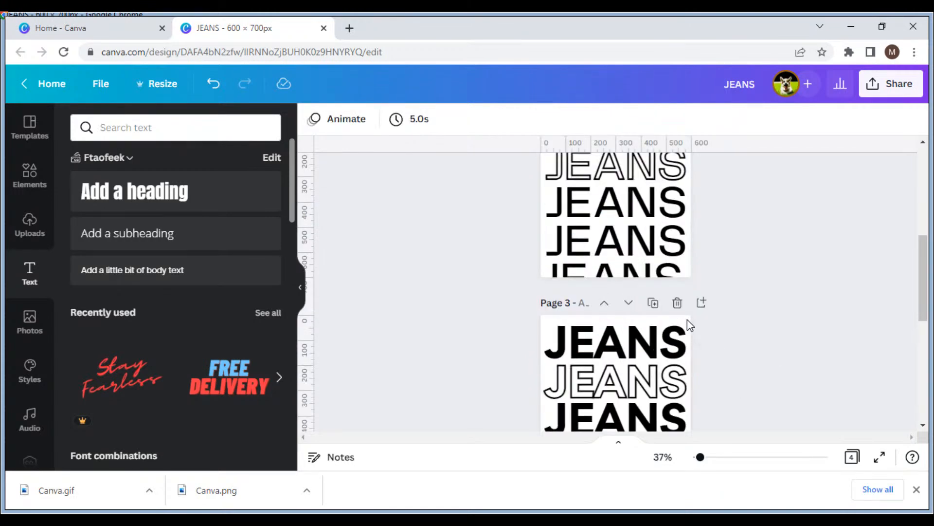
Delete the first three pages, keeping only the page with the Livvic Bold headings.
{"action": "left_click", "coordinate": [678, 307]}
{"action": "scroll", "coordinate": [678, 312], "scroll_direction": "up", "scroll_amount": 3}
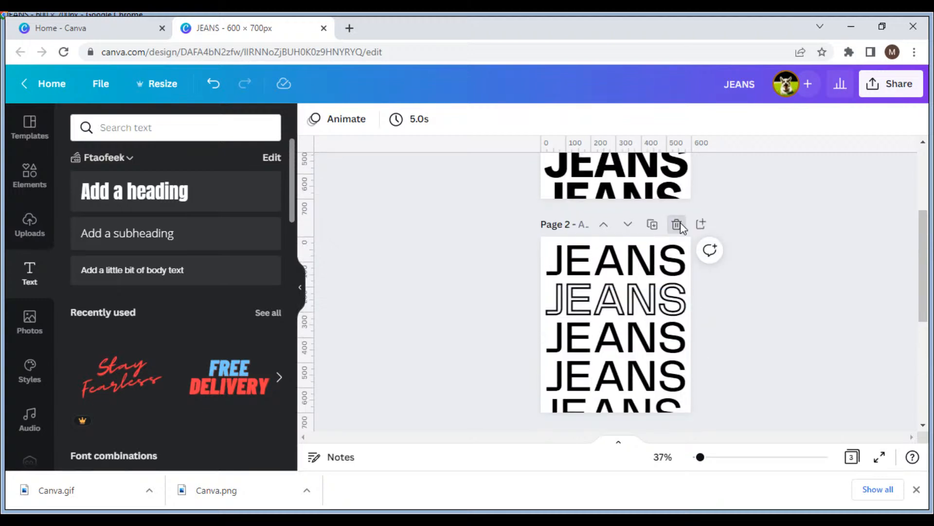
{"action": "left_click", "coordinate": [677, 224]}
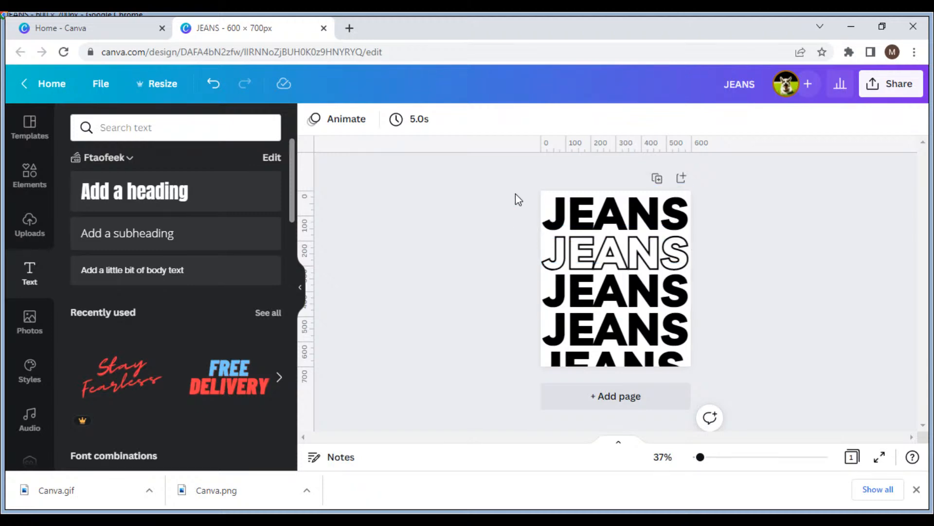
Group all JEANS headings on the remaining page and undo the grouping.
{"action": "left_click_drag", "start_coordinate": [518, 183], "coordinate": [802, 392]}
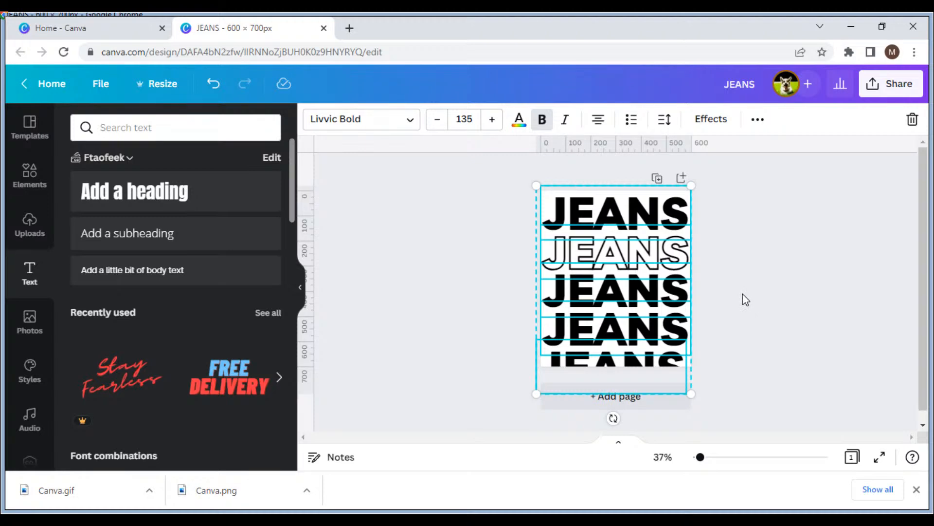
{"action": "key", "text": "ctrl+g"}
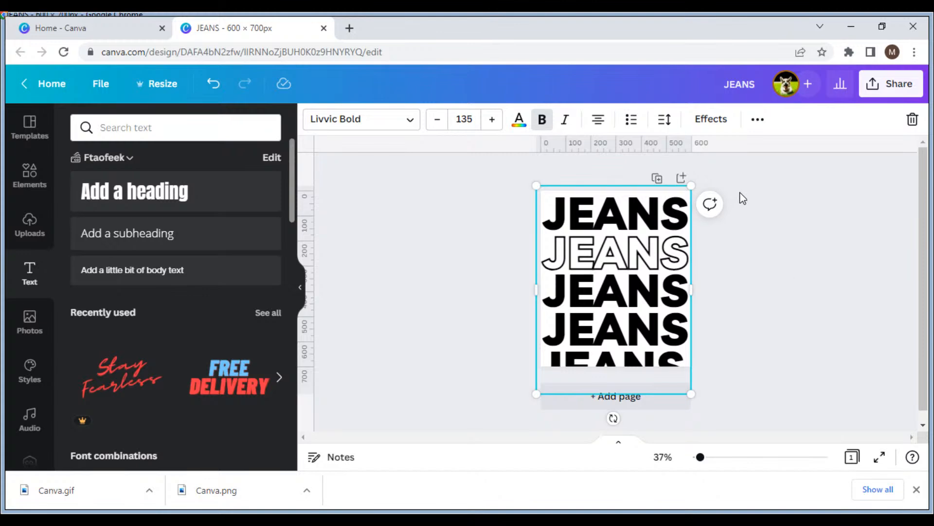
{"action": "left_click", "coordinate": [787, 273]}
Group the full stack of JEANS headings again and ungroup it.
{"action": "left_click_drag", "start_coordinate": [503, 183], "coordinate": [701, 404]}
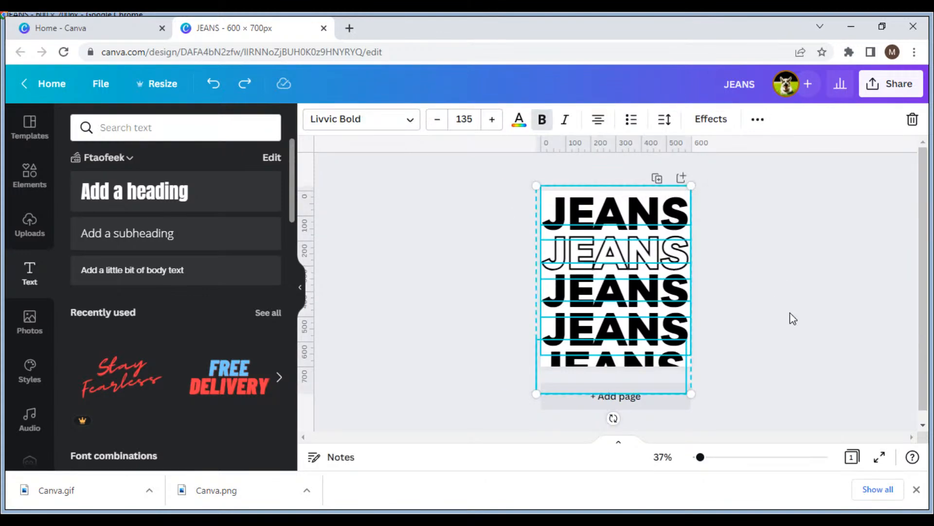
{"action": "left_click", "coordinate": [756, 119]}
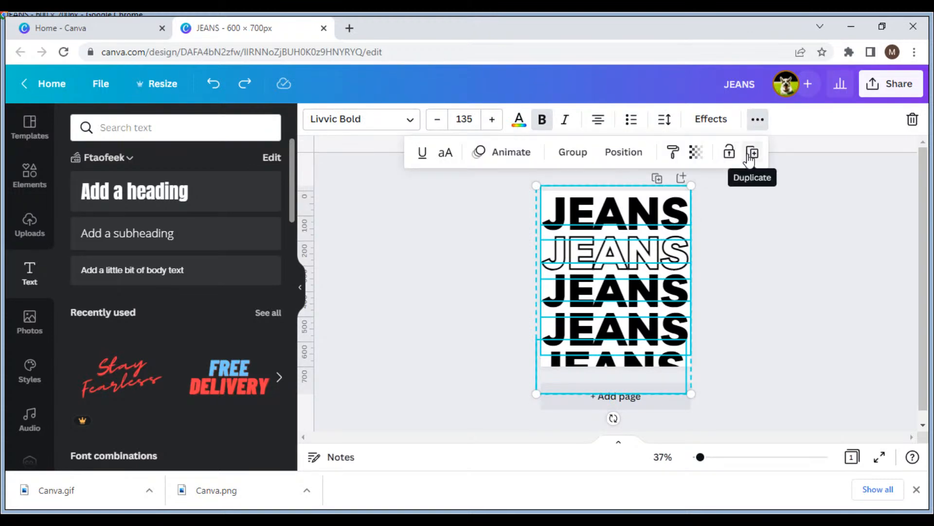
{"action": "left_click", "coordinate": [572, 153]}
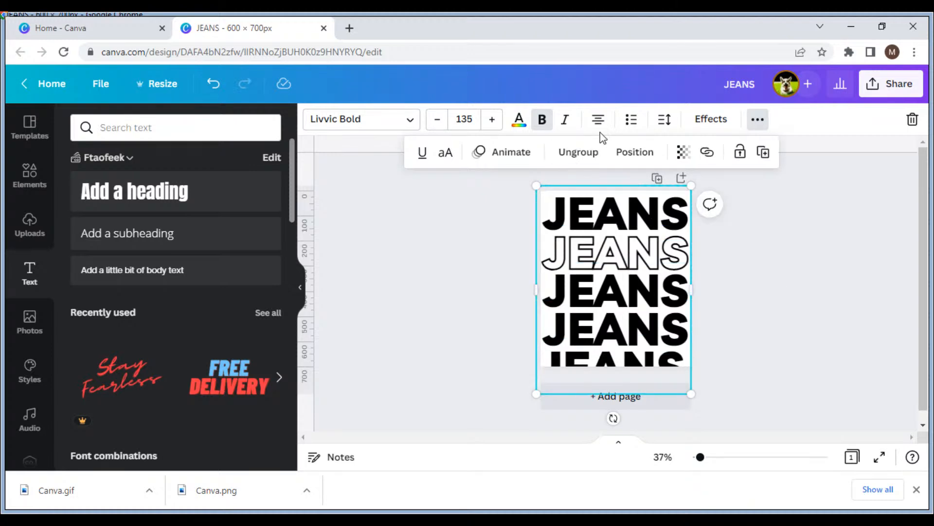
{"action": "left_click", "coordinate": [583, 150]}
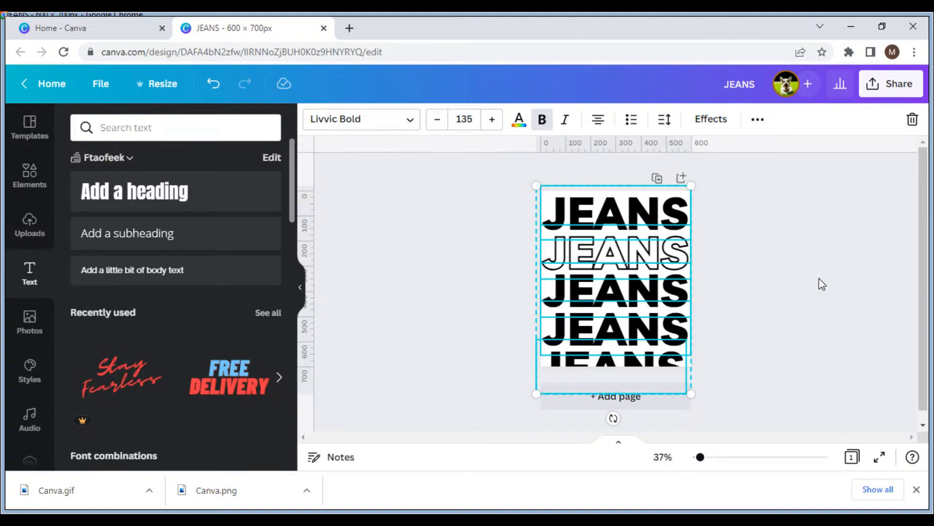
Regroup the JEANS headings and shift the group rightward so the words run past the page edge.
{"action": "left_click", "coordinate": [792, 270]}
{"action": "left_click_drag", "start_coordinate": [576, 254], "coordinate": [596, 259]}
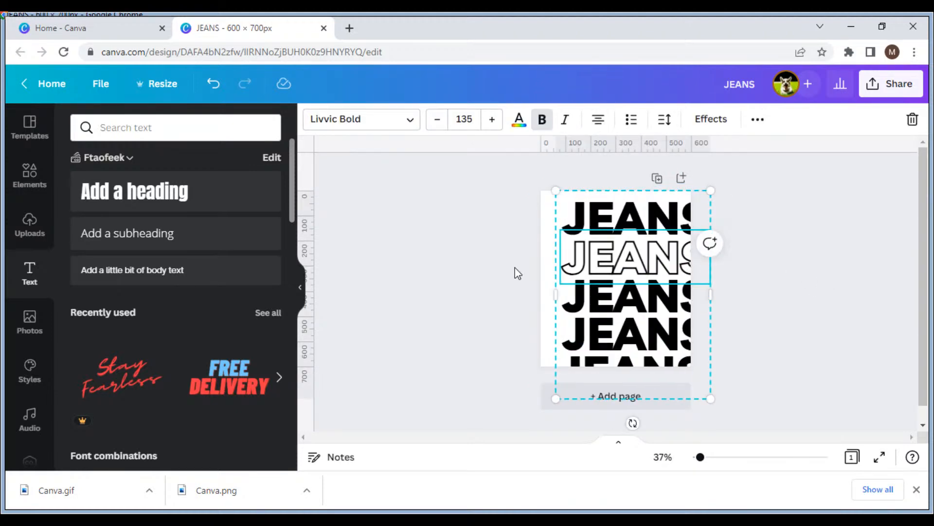
{"action": "left_click", "coordinate": [518, 273]}
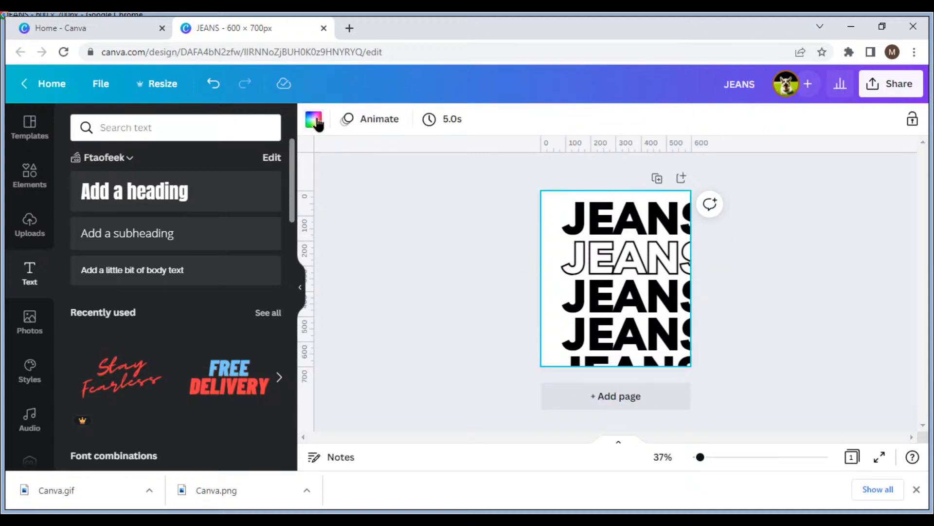
Try the palette's blue as the page background and switch it to the palette's yellow.
{"action": "left_click", "coordinate": [314, 121]}
{"action": "left_click", "coordinate": [165, 296]}
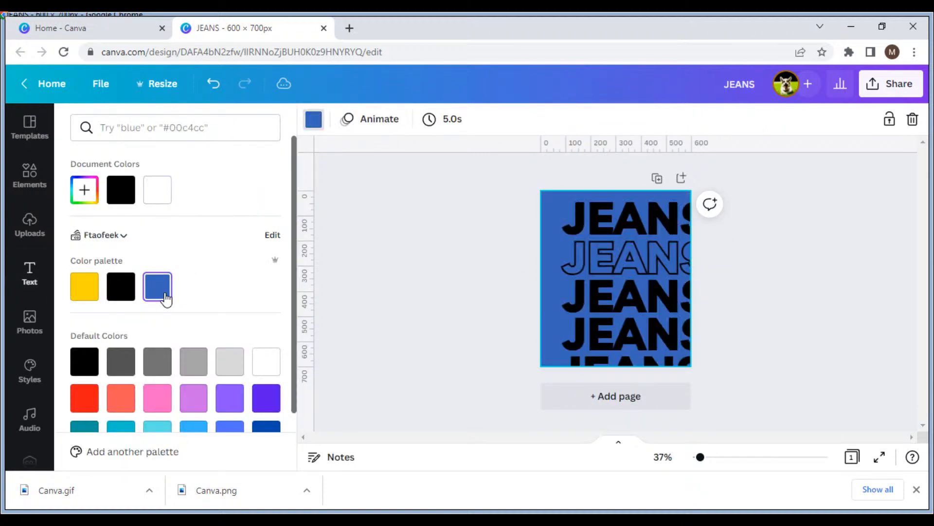
{"action": "left_click", "coordinate": [71, 294]}
{"action": "left_click", "coordinate": [375, 303]}
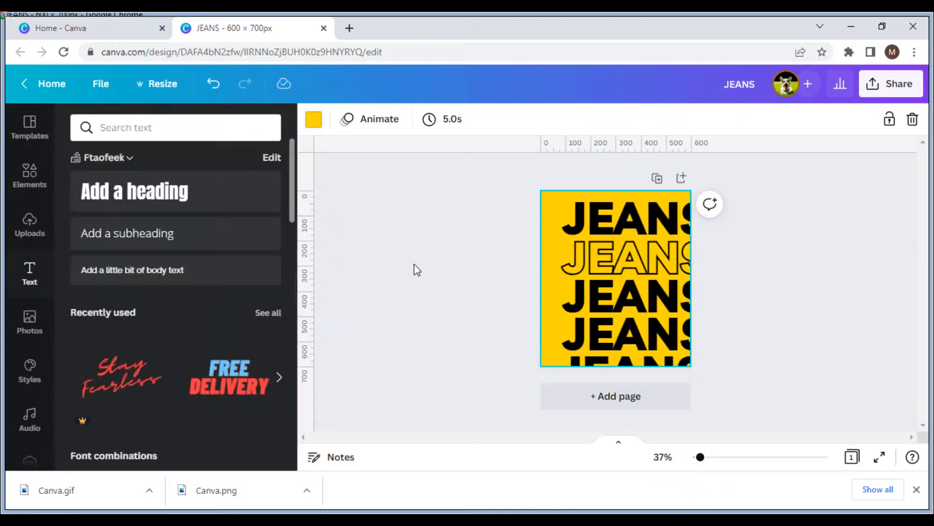
Lighten the page background to a softer custom yellow.
{"action": "left_click", "coordinate": [314, 120]}
{"action": "left_click", "coordinate": [84, 189]}
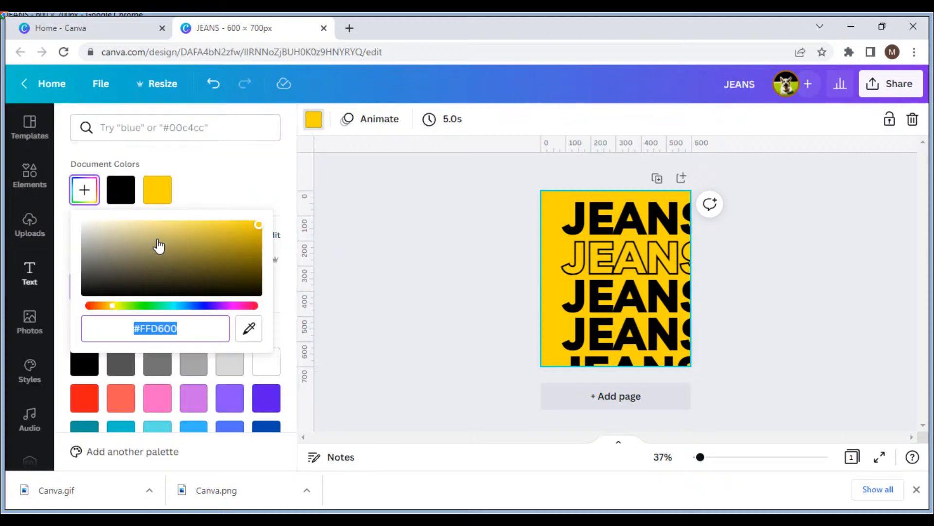
{"action": "left_click_drag", "start_coordinate": [259, 225], "coordinate": [176, 194]}
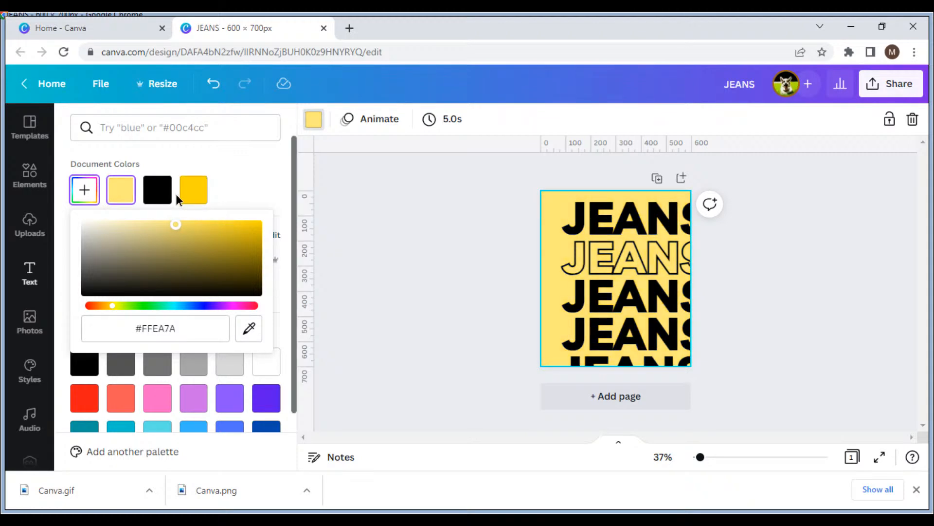
{"action": "left_click", "coordinate": [466, 211]}
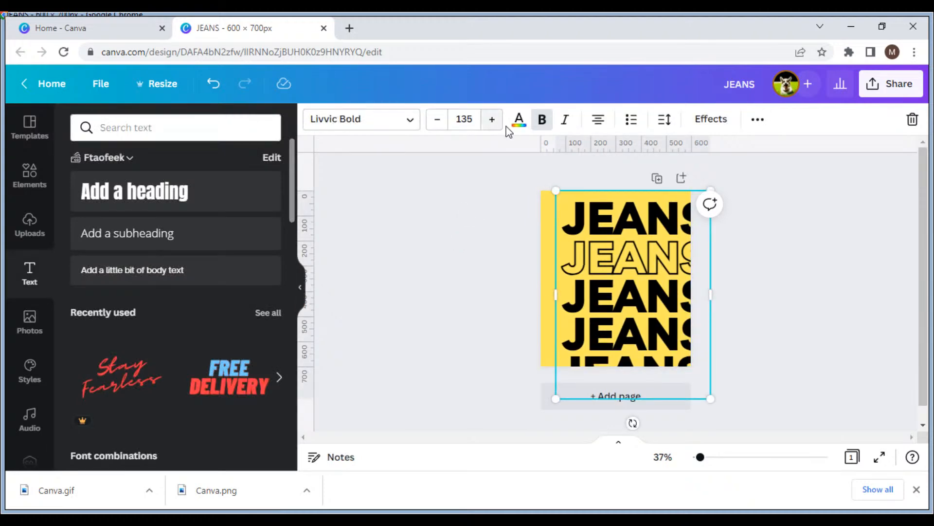
Change the text colour of the grouped JEANS headings to white.
{"action": "left_click", "coordinate": [517, 121]}
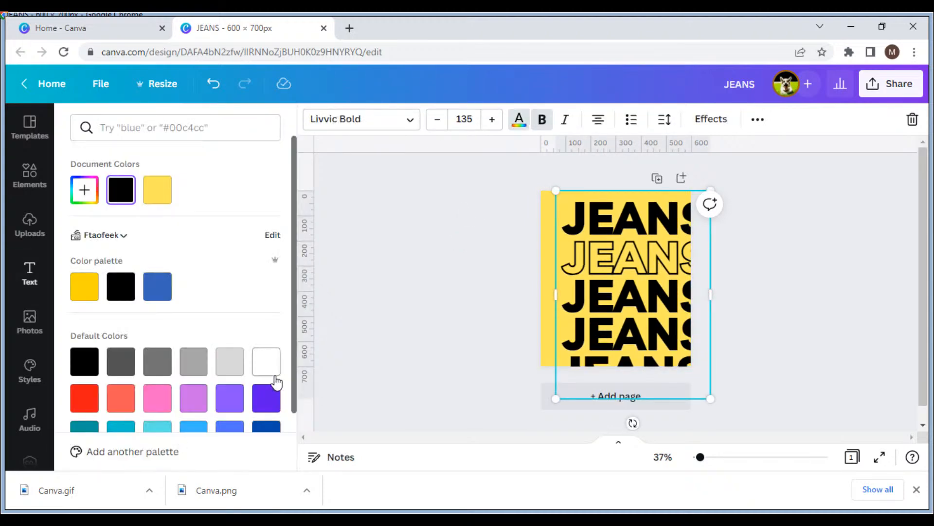
{"action": "left_click", "coordinate": [273, 375]}
{"action": "left_click", "coordinate": [406, 276]}
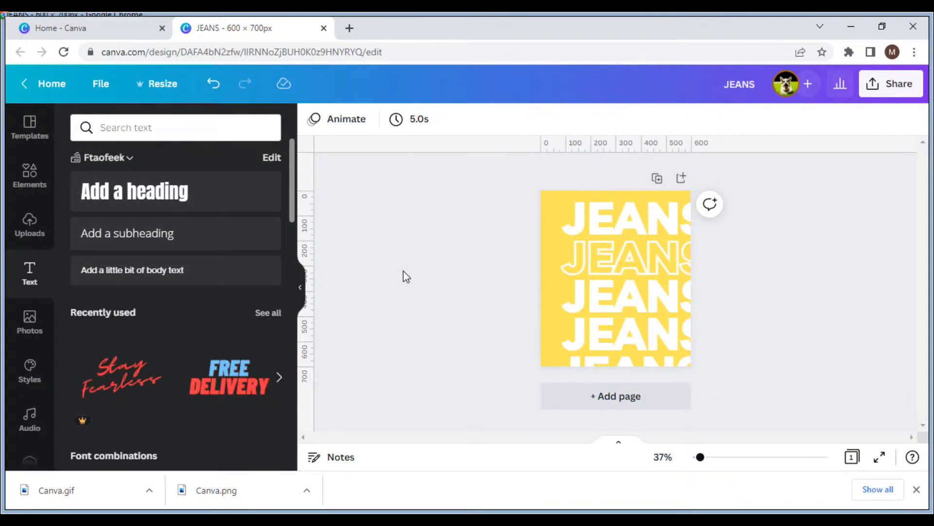
{"action": "left_click", "coordinate": [559, 212]}
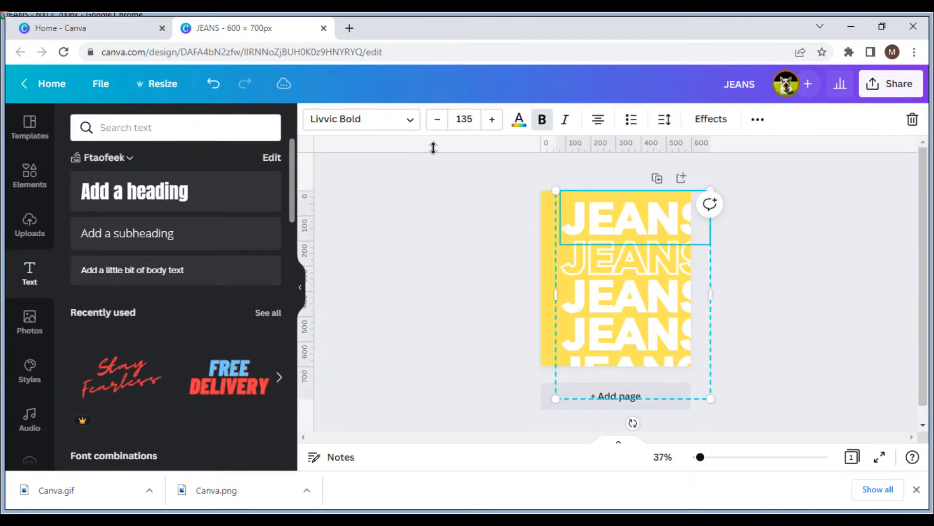
{"action": "left_click", "coordinate": [519, 120]}
{"action": "left_click", "coordinate": [84, 189]}
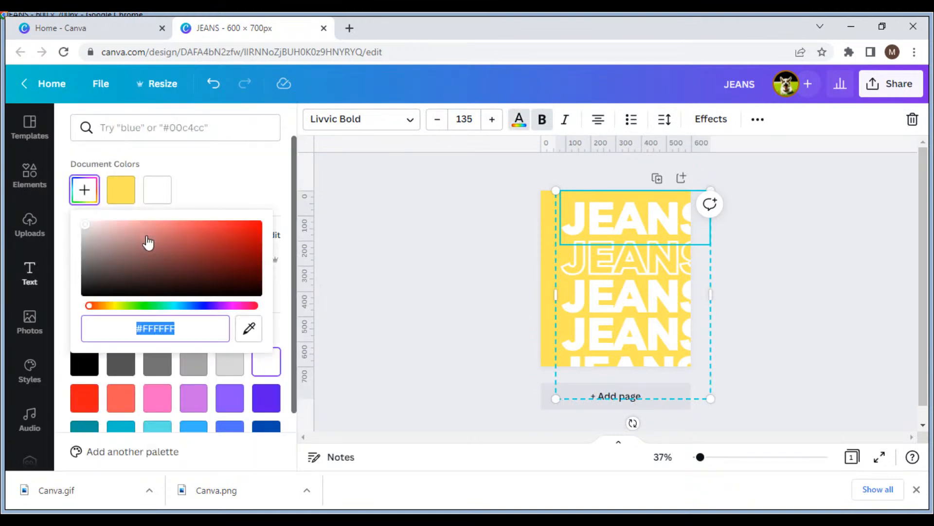
{"action": "left_click", "coordinate": [519, 258]}
Deepen the page background to a richer golden yellow using a custom colour.
{"action": "left_click", "coordinate": [542, 252]}
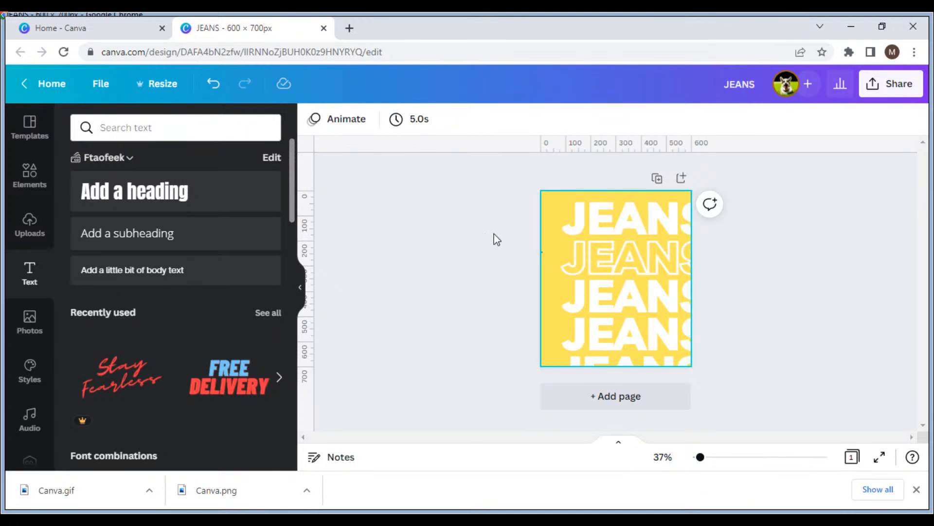
{"action": "left_click", "coordinate": [319, 124]}
{"action": "left_click", "coordinate": [83, 192]}
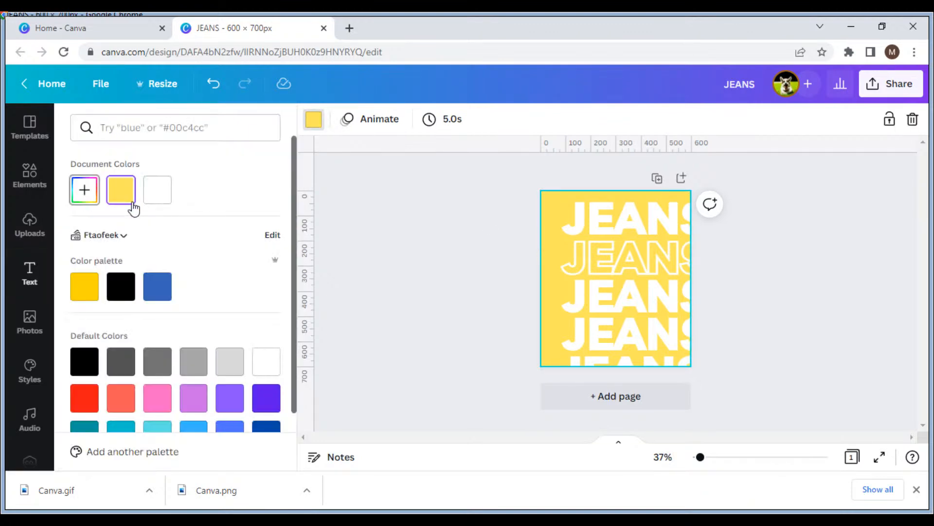
{"action": "left_click_drag", "start_coordinate": [197, 225], "coordinate": [231, 224]}
{"action": "left_click", "coordinate": [411, 249]}
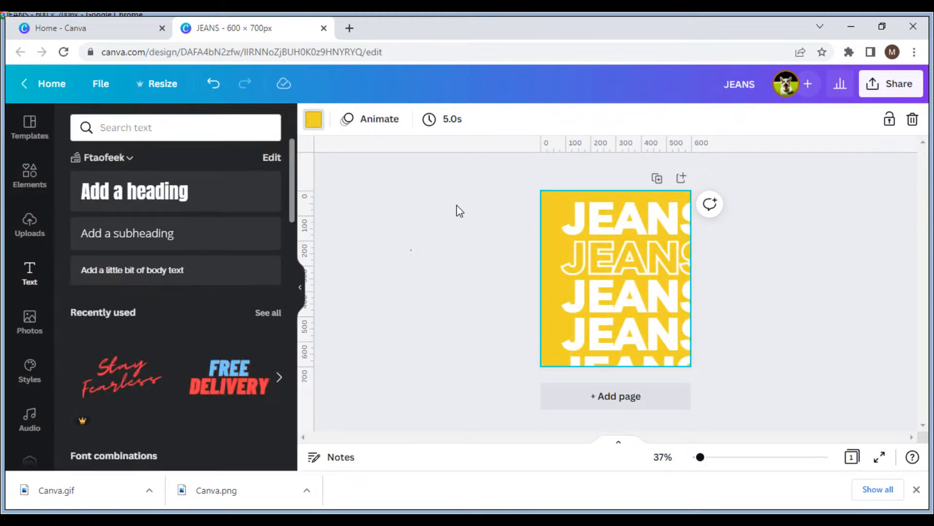
Shift the grouped JEANS headings left and slightly up so the full words fit across the page width.
{"action": "left_click", "coordinate": [673, 332]}
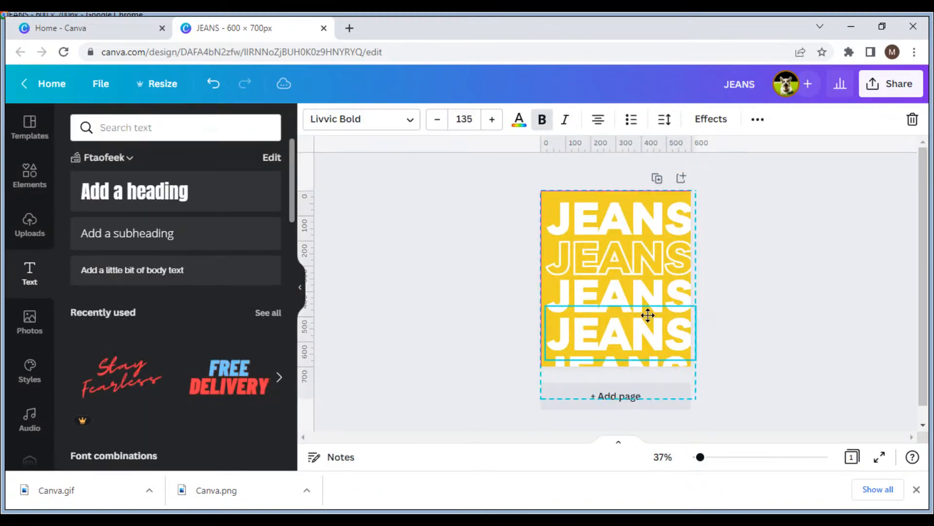
{"action": "left_click_drag", "start_coordinate": [648, 315], "coordinate": [645, 315]}
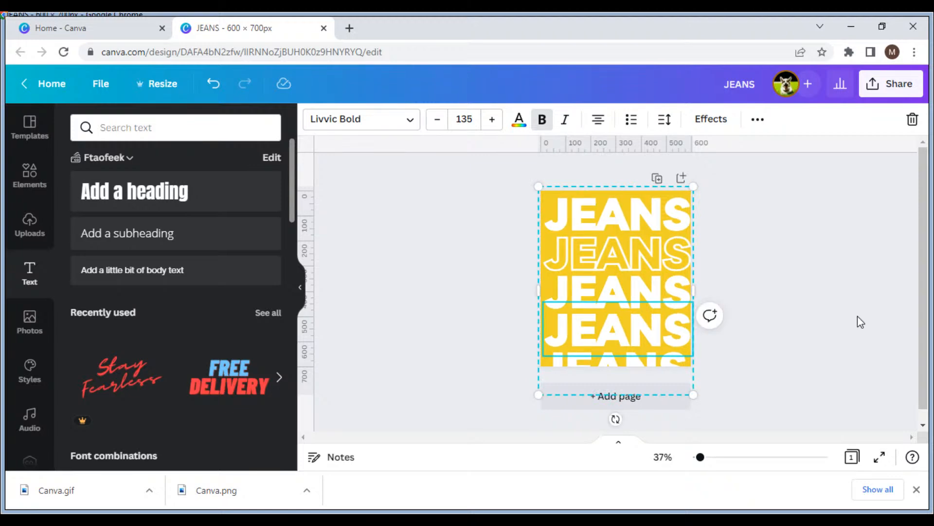
{"action": "left_click", "coordinate": [815, 272]}
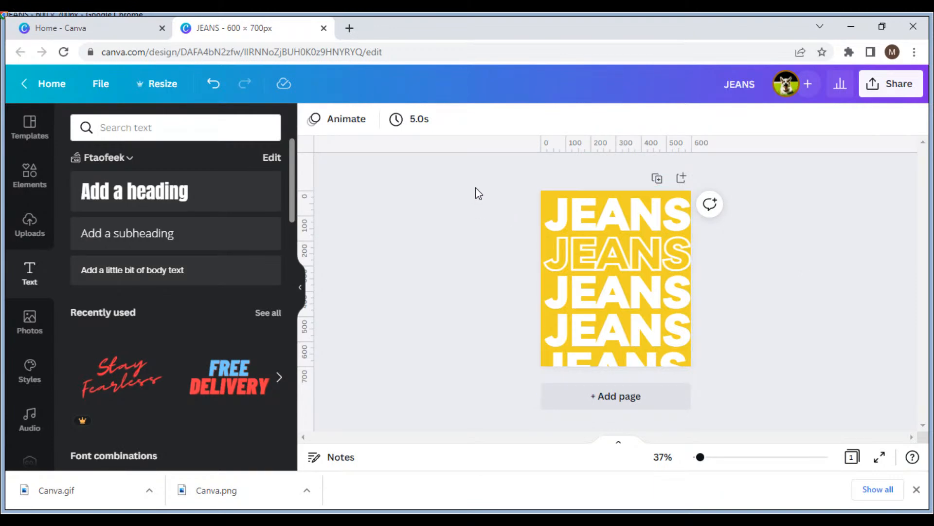
{"action": "left_click_drag", "start_coordinate": [476, 189], "coordinate": [666, 299]}
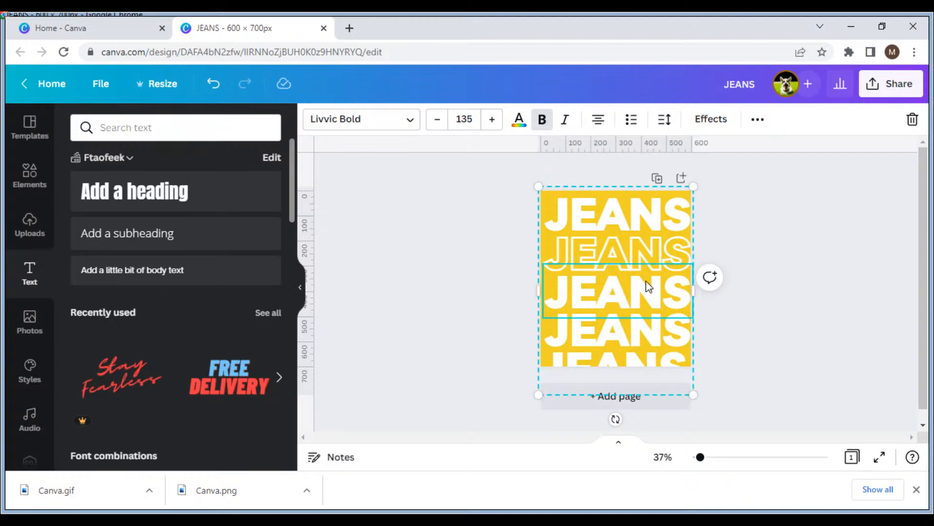
{"action": "left_click", "coordinate": [822, 296]}
{"action": "left_click", "coordinate": [628, 238]}
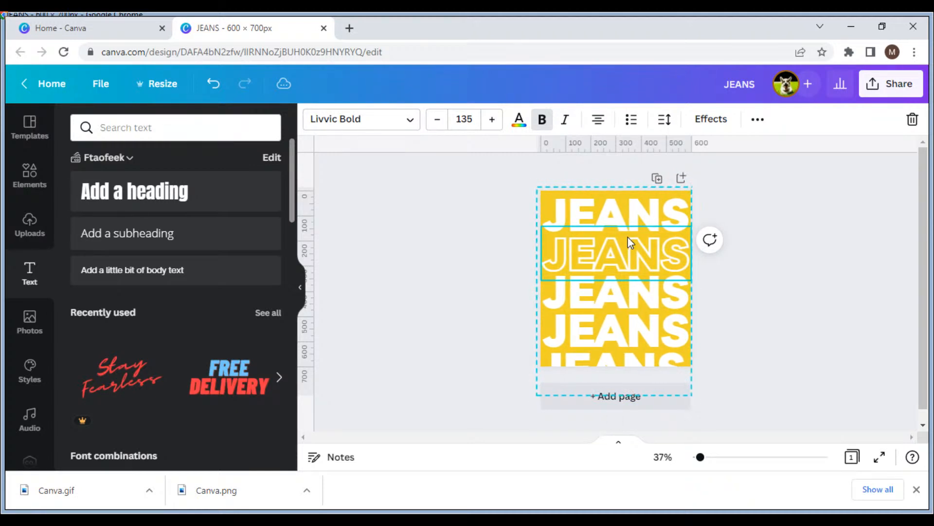
{"action": "left_click", "coordinate": [799, 275]}
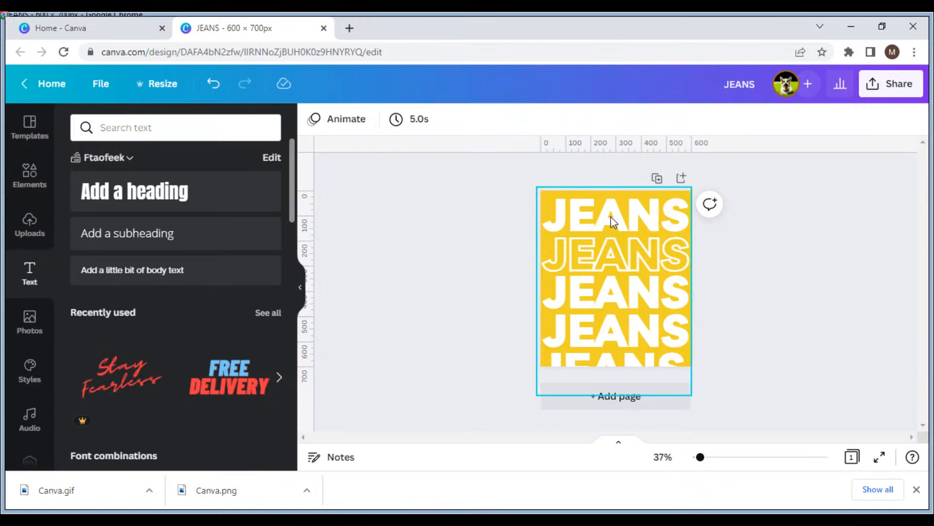
{"action": "left_click", "coordinate": [611, 217]}
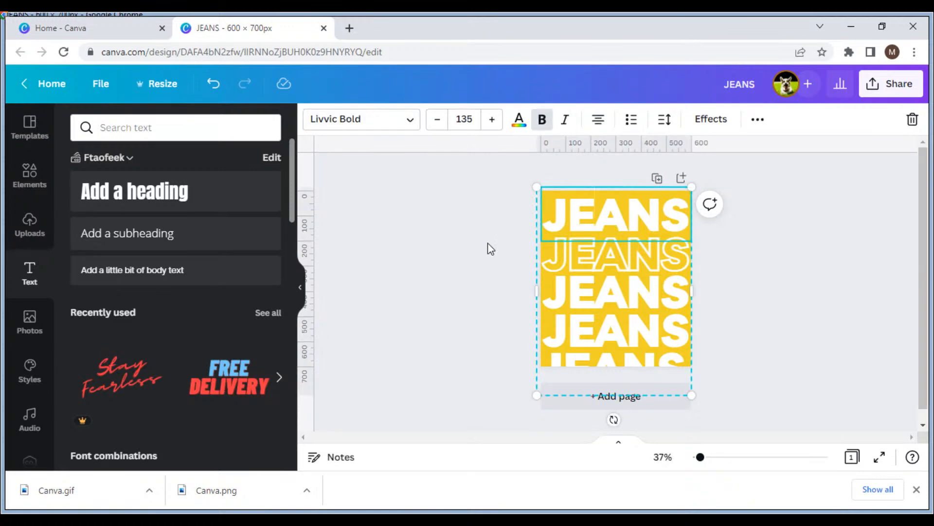
{"action": "left_click", "coordinate": [409, 188]}
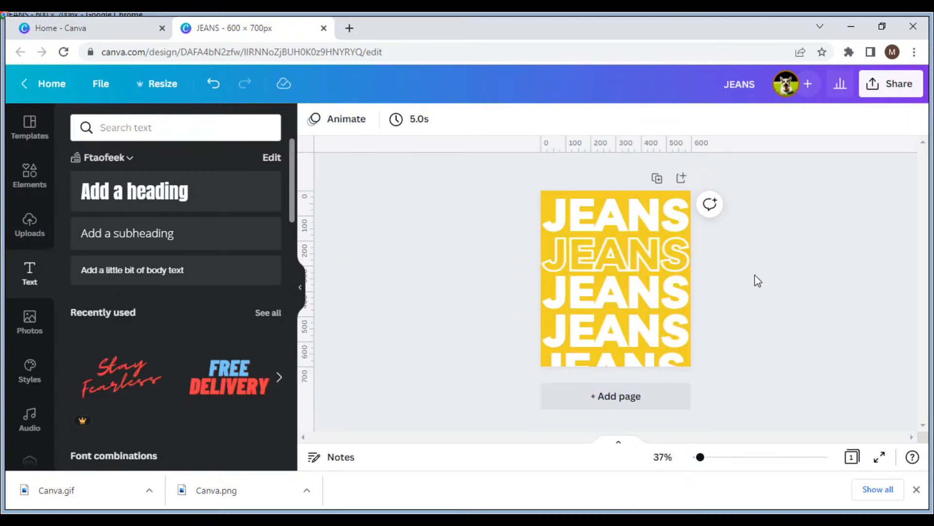
Apply the Hollow text effect to all the JEANS headings.
{"action": "left_click", "coordinate": [670, 281]}
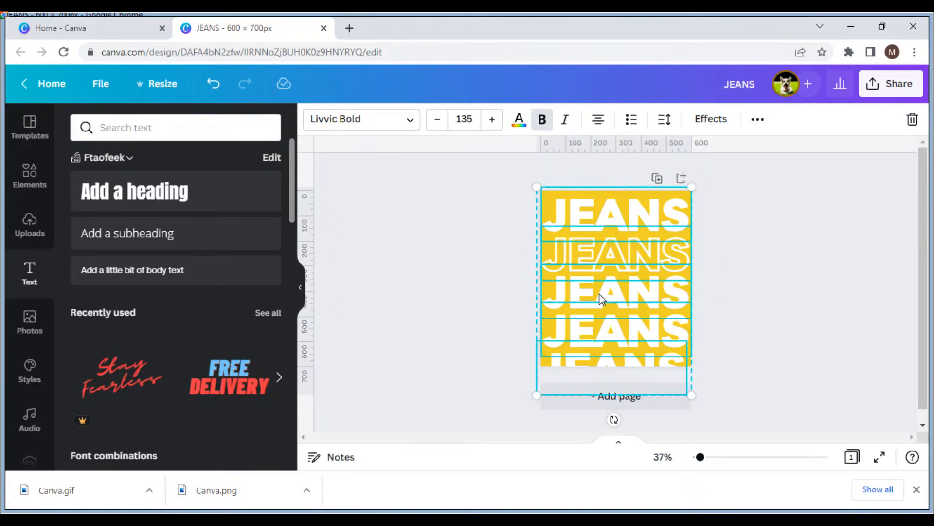
{"action": "left_click_drag", "start_coordinate": [485, 190], "coordinate": [749, 383]}
{"action": "left_click", "coordinate": [706, 120]}
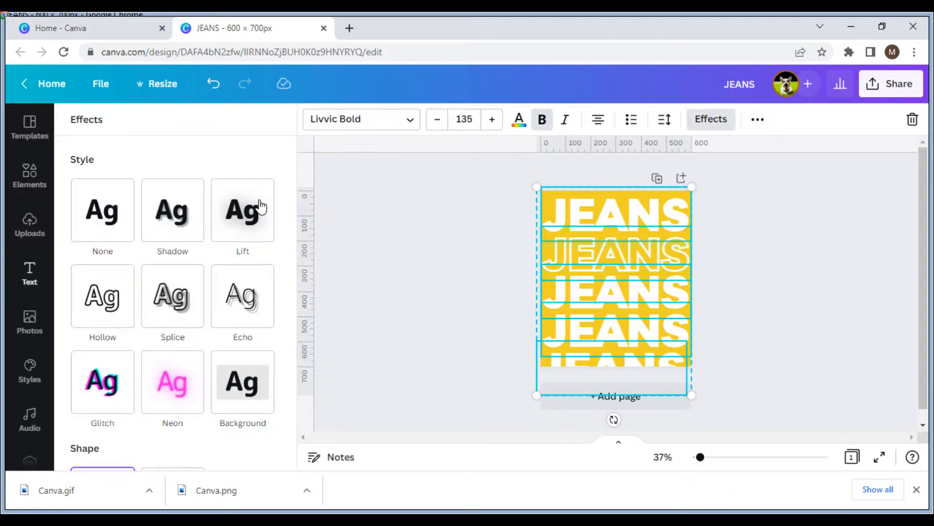
{"action": "left_click", "coordinate": [103, 296]}
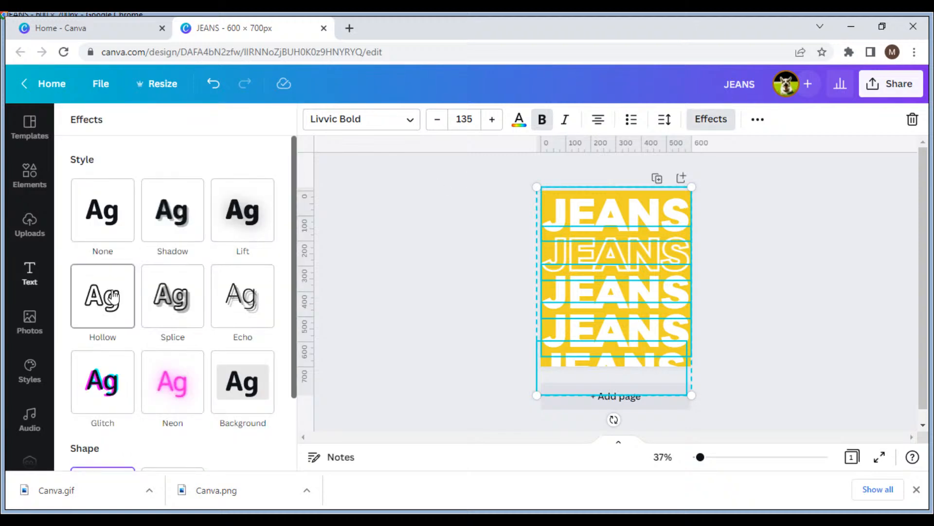
{"action": "left_click", "coordinate": [508, 267]}
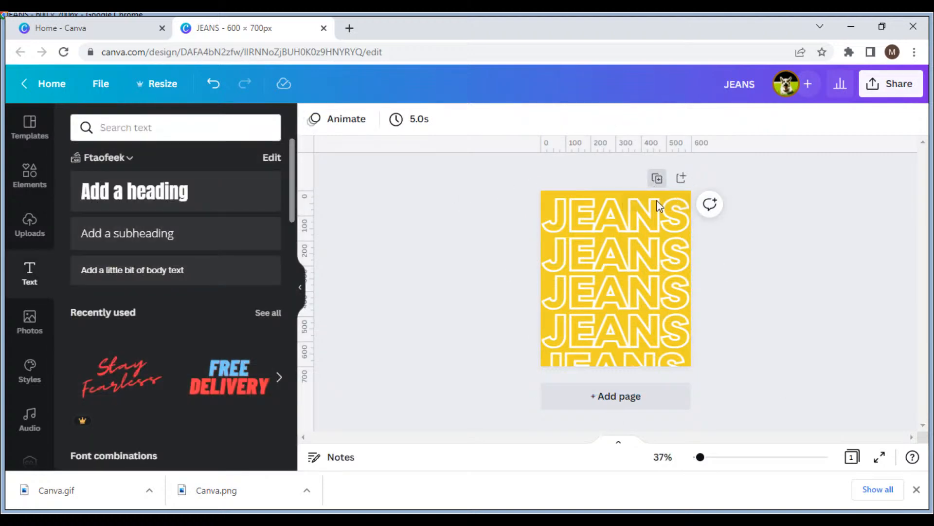
Duplicate the page and delete all the JEANS headings from the copy, leaving a plain yellow page.
{"action": "left_click", "coordinate": [657, 178]}
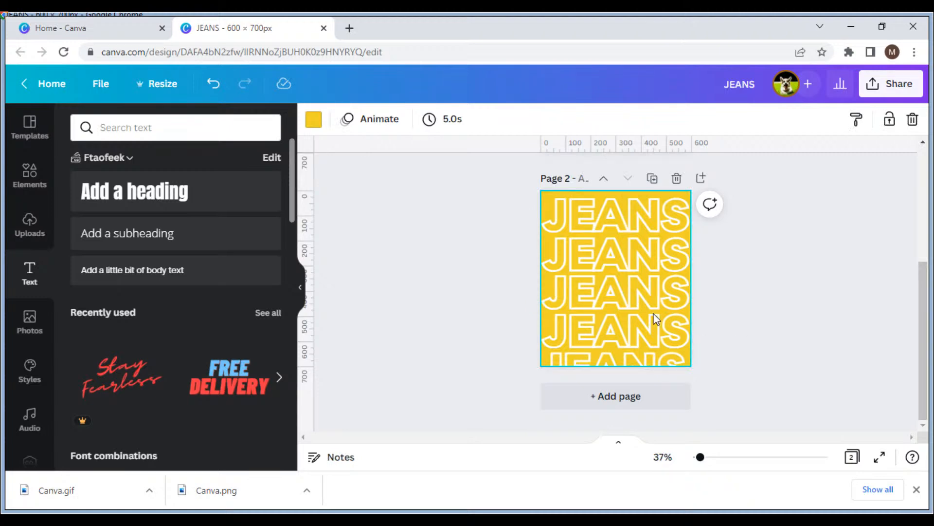
{"action": "scroll", "coordinate": [496, 275], "scroll_direction": "up", "scroll_amount": 3}
{"action": "scroll", "coordinate": [478, 288], "scroll_direction": "down", "scroll_amount": 3}
{"action": "left_click_drag", "start_coordinate": [533, 185], "coordinate": [701, 358]}
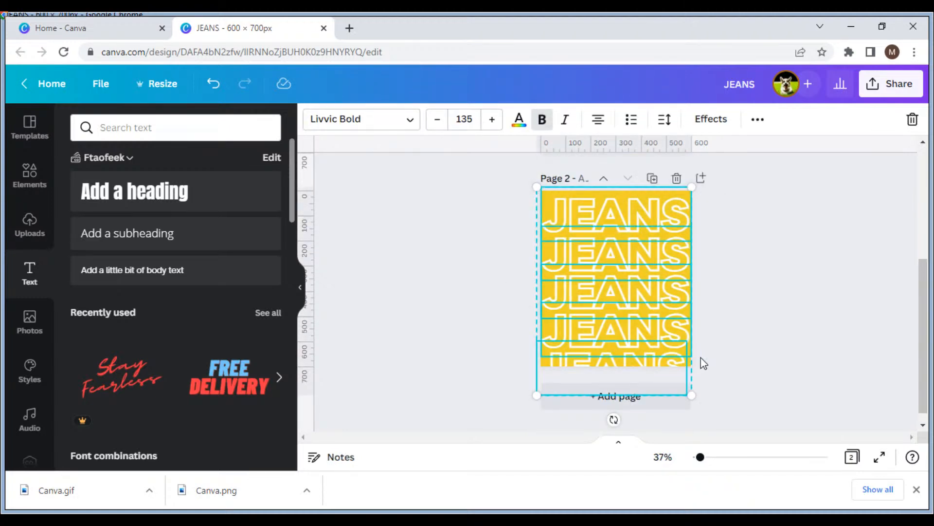
{"action": "key", "text": "Delete"}
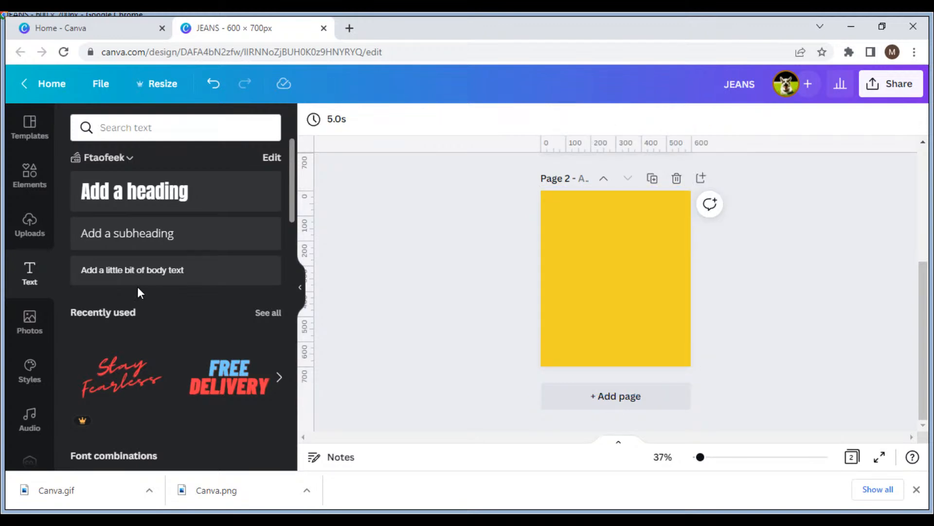
Search the elements for Jeans photos and place the stack of folded blue jeans in the middle of page 2.
{"action": "left_click", "coordinate": [23, 190]}
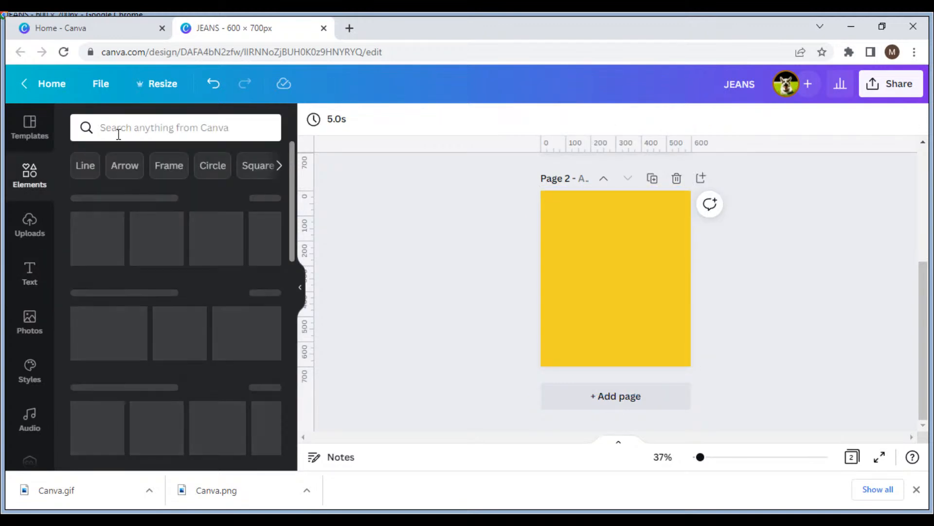
{"action": "left_click", "coordinate": [118, 131]}
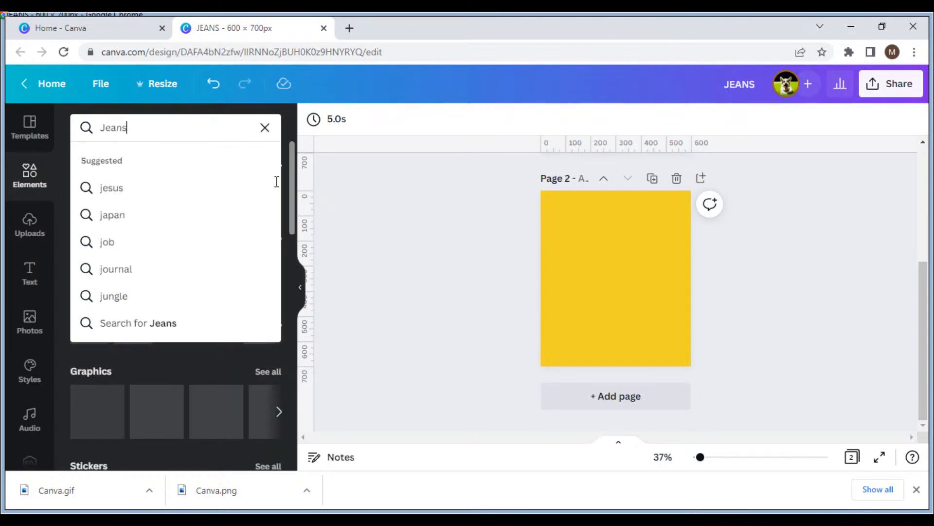
{"action": "key", "text": "Return"}
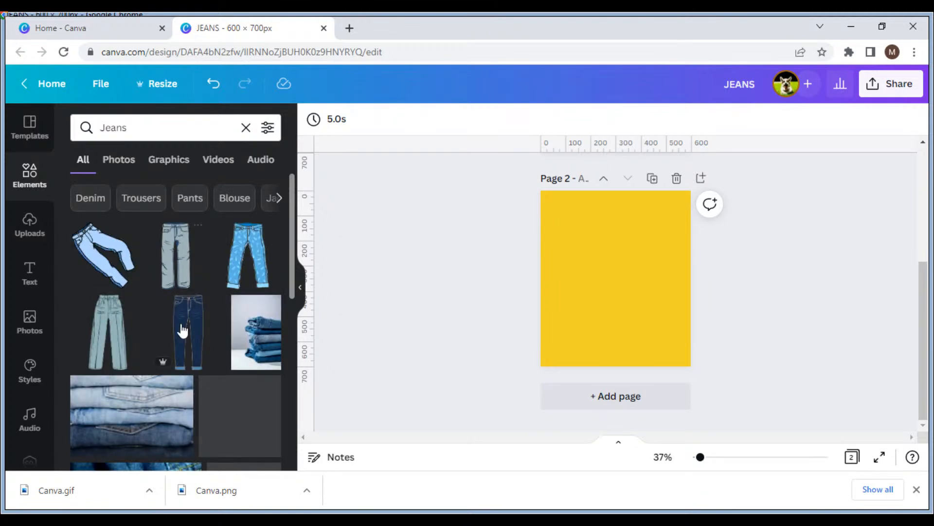
{"action": "scroll", "coordinate": [183, 331], "scroll_direction": "down", "scroll_amount": 5}
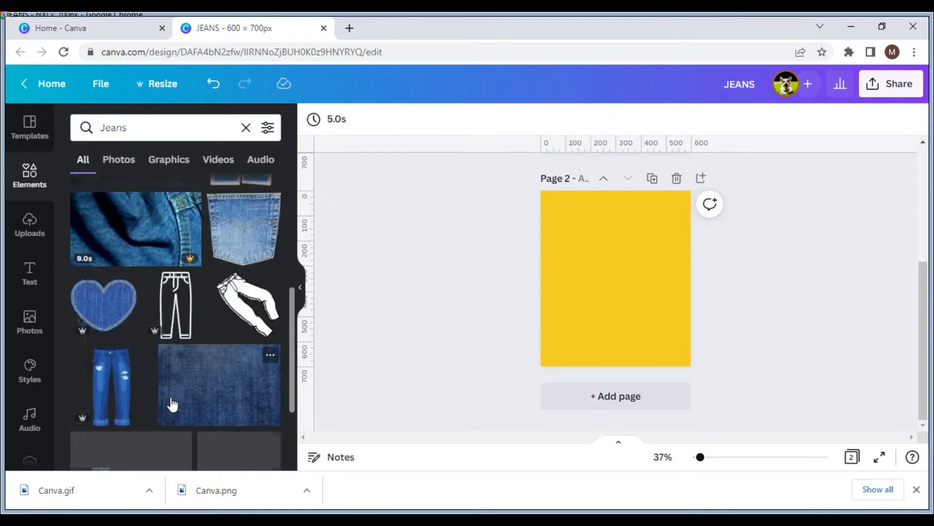
{"action": "scroll", "coordinate": [172, 404], "scroll_direction": "down", "scroll_amount": 3}
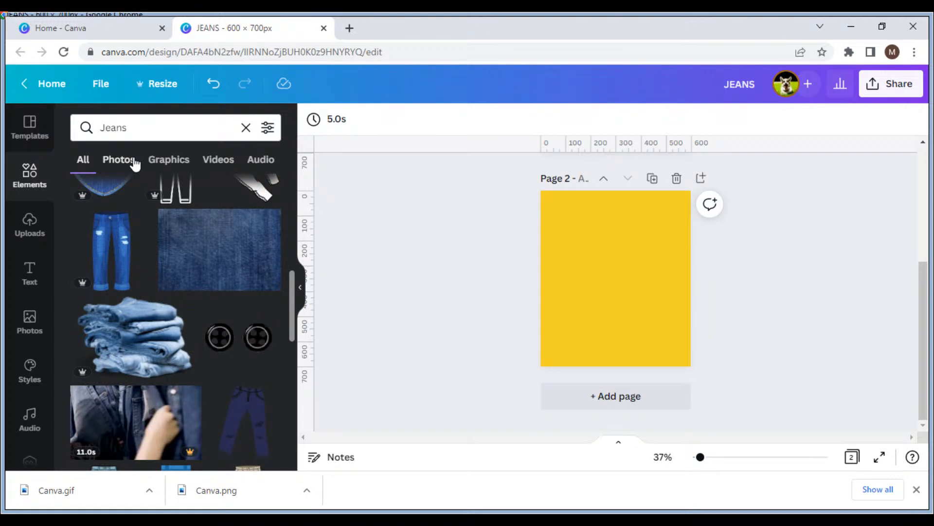
{"action": "left_click", "coordinate": [135, 165]}
{"action": "scroll", "coordinate": [209, 344], "scroll_direction": "down", "scroll_amount": 5}
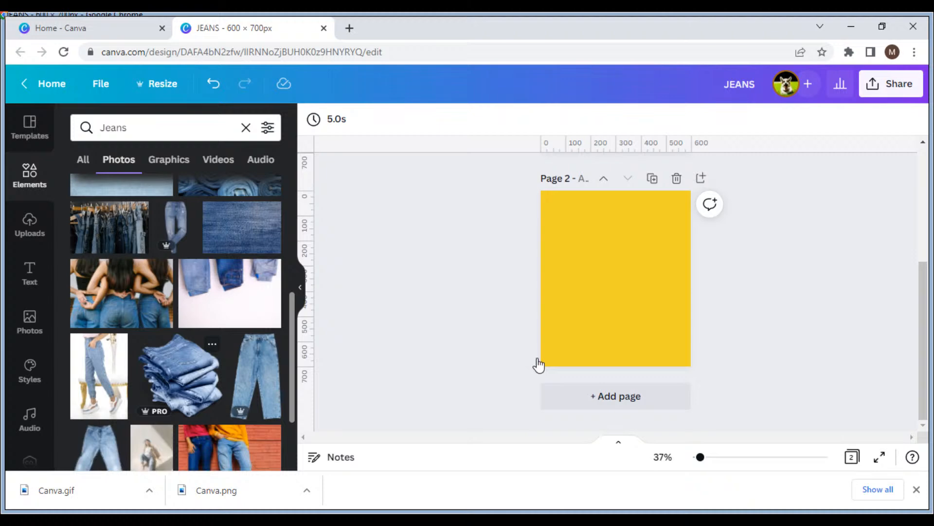
{"action": "left_click_drag", "start_coordinate": [538, 365], "coordinate": [634, 289]}
{"action": "left_click", "coordinate": [351, 350]}
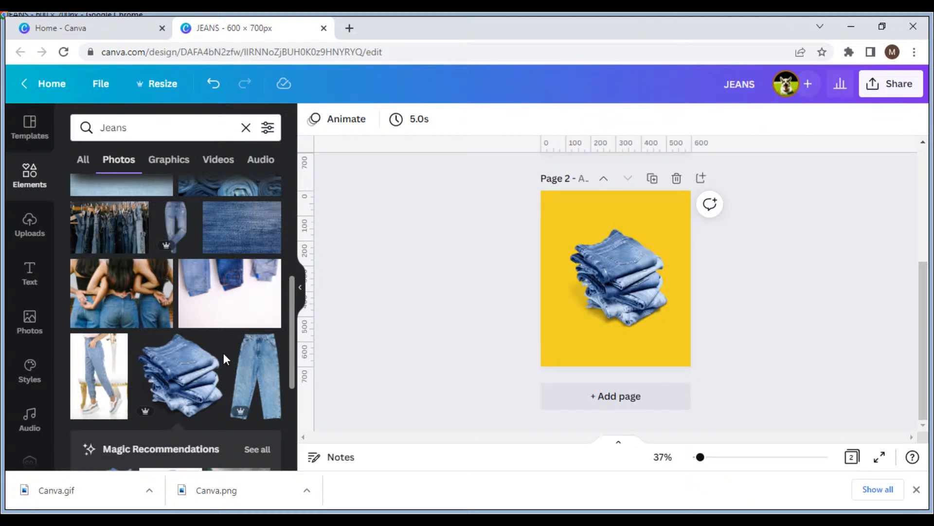
Look through the recommended and remaining jeans photos for other suitable pictures.
{"action": "scroll", "coordinate": [224, 352], "scroll_direction": "down", "scroll_amount": 2}
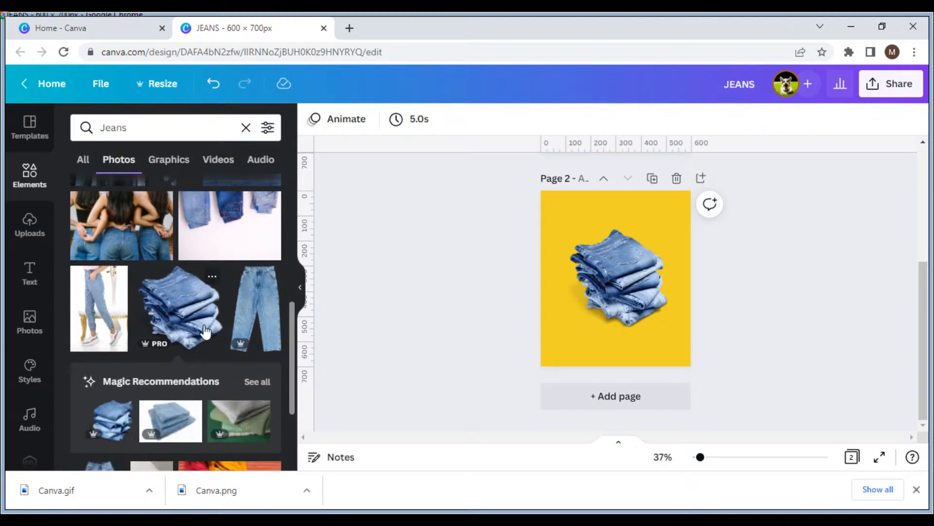
{"action": "scroll", "coordinate": [203, 325], "scroll_direction": "down", "scroll_amount": 2}
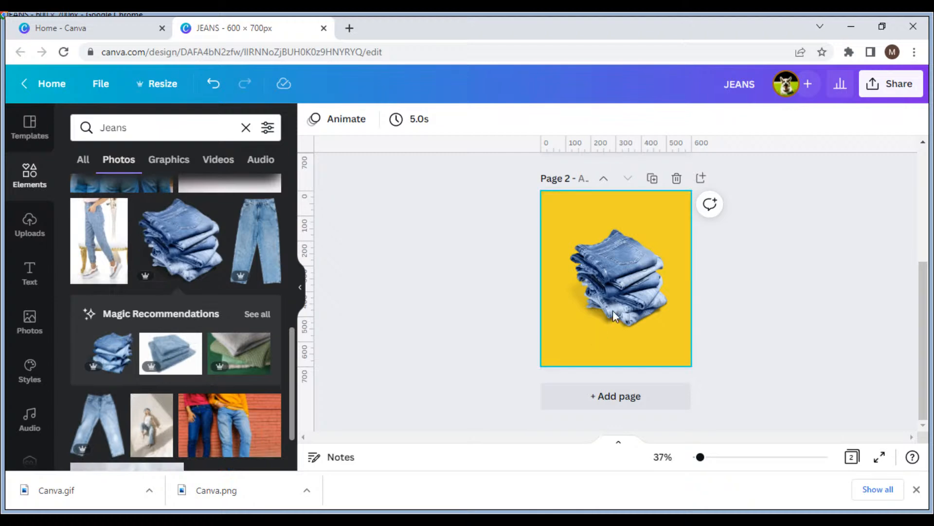
{"action": "scroll", "coordinate": [219, 351], "scroll_direction": "down", "scroll_amount": 2}
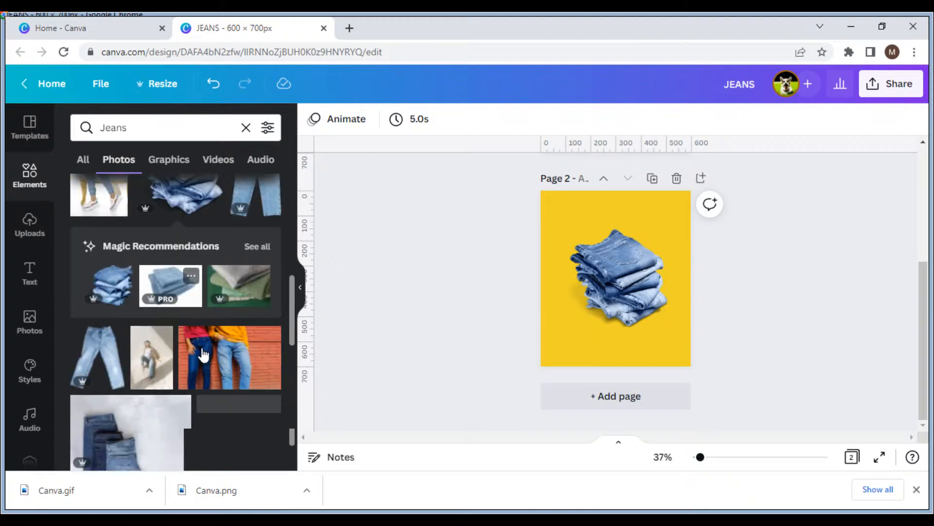
{"action": "scroll", "coordinate": [203, 354], "scroll_direction": "down", "scroll_amount": 4}
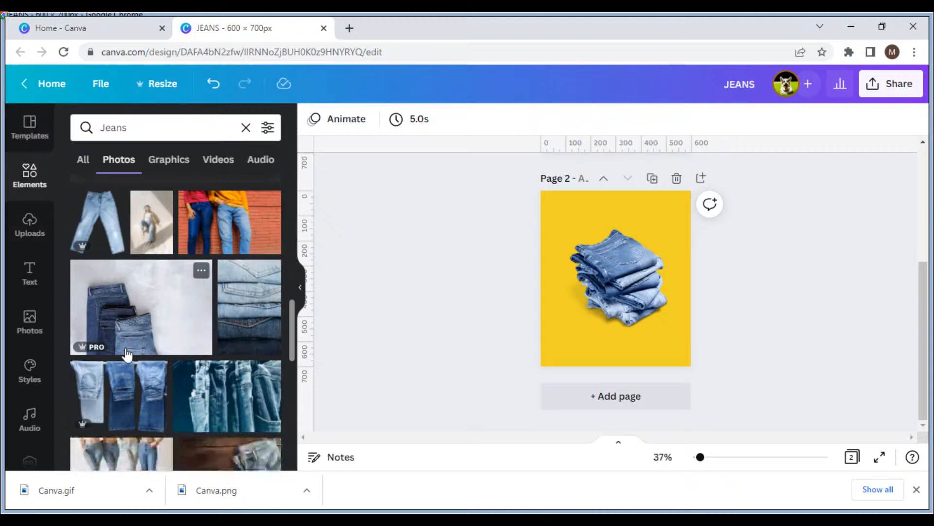
{"action": "scroll", "coordinate": [178, 384], "scroll_direction": "down", "scroll_amount": 2}
{"action": "scroll", "coordinate": [177, 384], "scroll_direction": "down", "scroll_amount": 8}
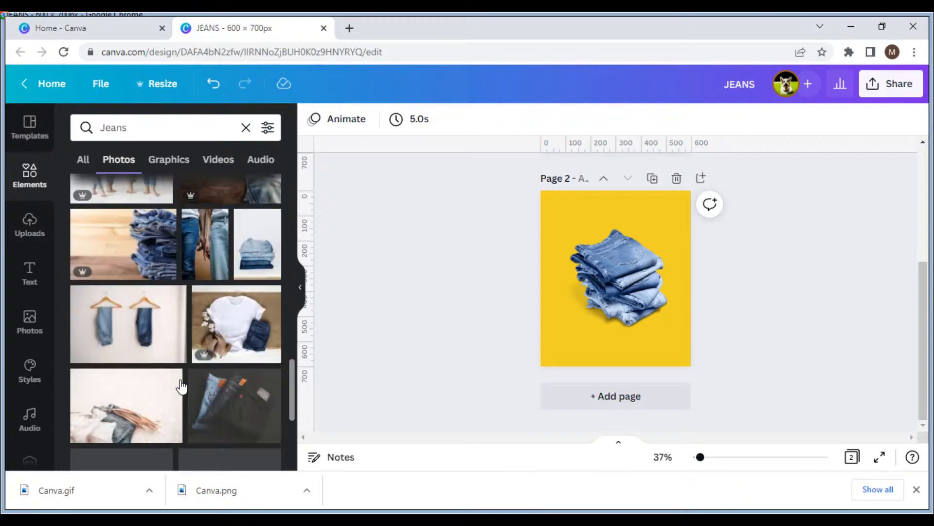
{"action": "scroll", "coordinate": [181, 387], "scroll_direction": "down", "scroll_amount": 1}
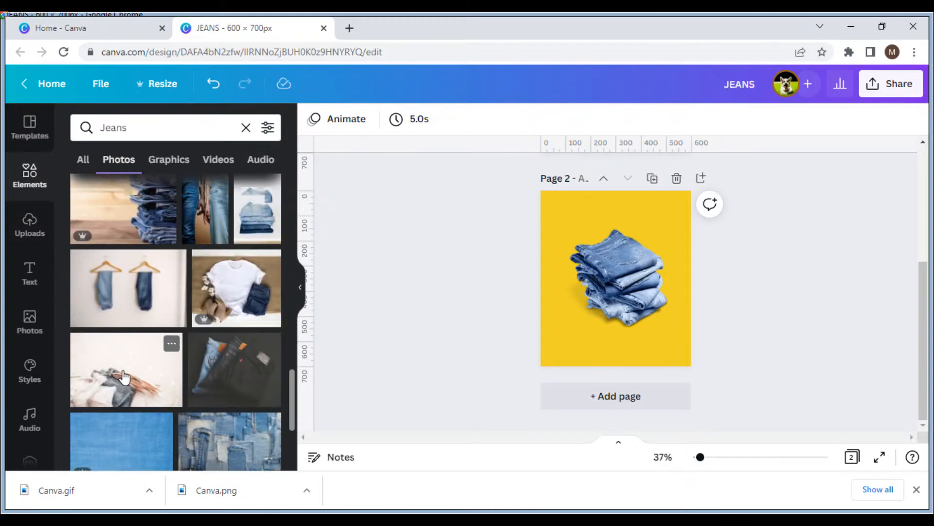
{"action": "scroll", "coordinate": [247, 382], "scroll_direction": "down", "scroll_amount": 7}
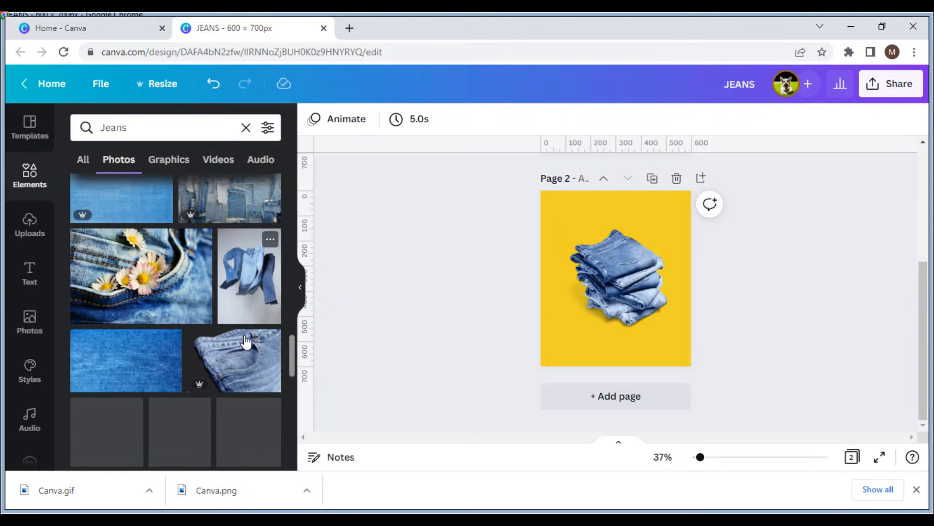
Copy the hollow JEANS headings from page 1 onto page 2 with the folded jeans photo.
{"action": "left_click", "coordinate": [618, 314]}
{"action": "scroll", "coordinate": [801, 304], "scroll_direction": "up", "scroll_amount": 1}
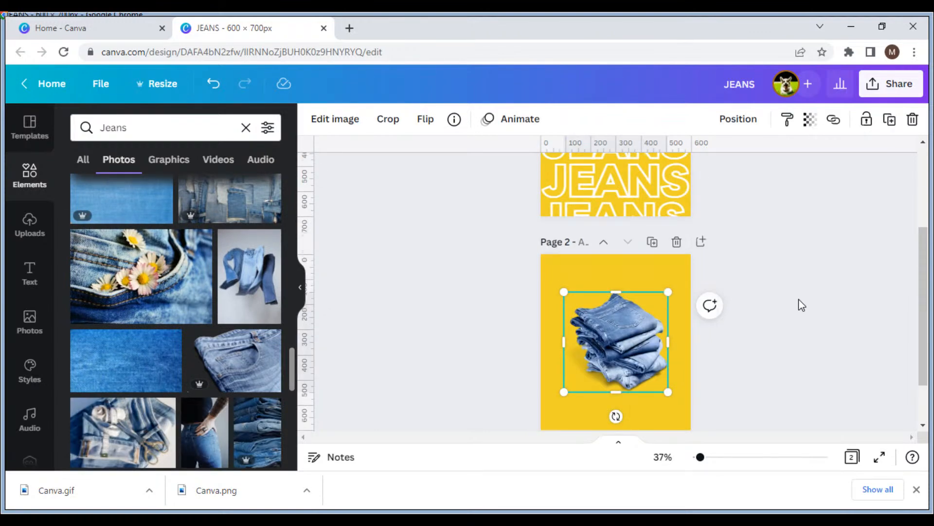
{"action": "left_click", "coordinate": [801, 306]}
{"action": "scroll", "coordinate": [800, 302], "scroll_direction": "up", "scroll_amount": 2}
{"action": "left_click_drag", "start_coordinate": [517, 192], "coordinate": [722, 378]}
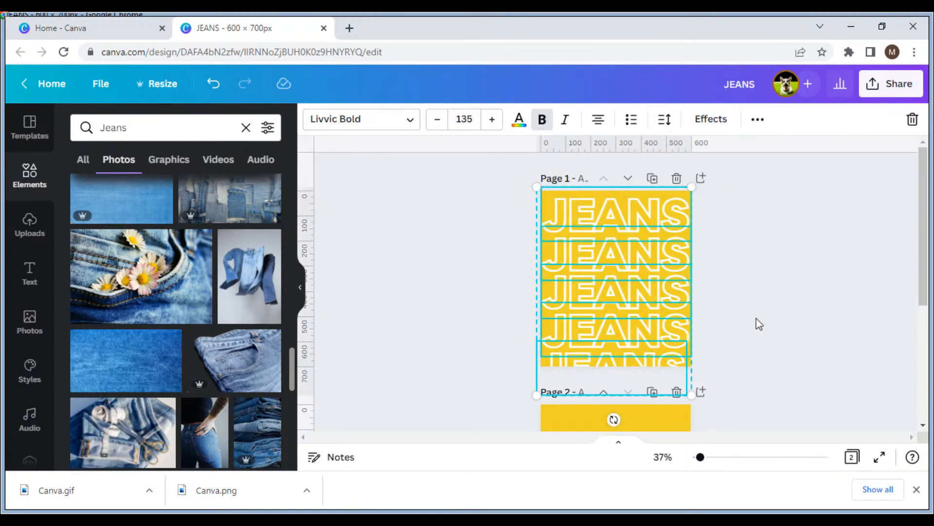
{"action": "scroll", "coordinate": [756, 318], "scroll_direction": "down", "scroll_amount": 3}
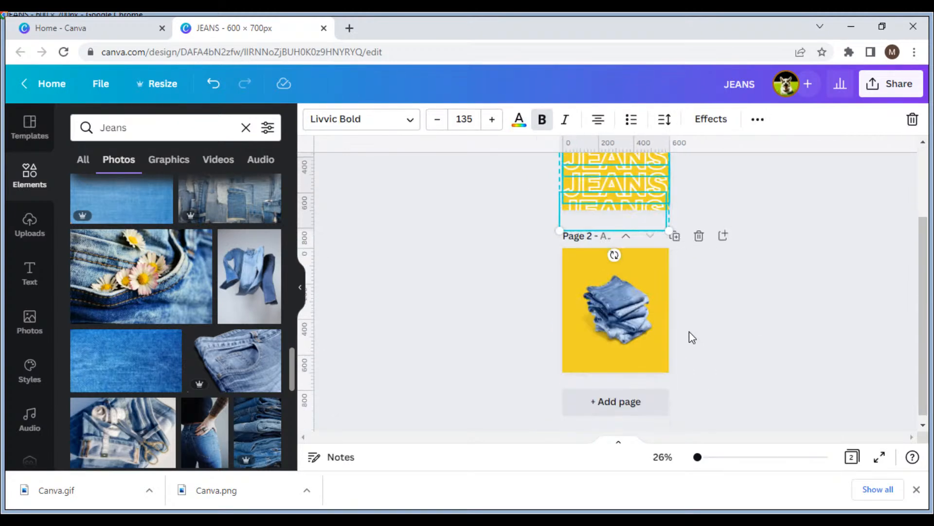
{"action": "left_click", "coordinate": [665, 354]}
{"action": "key", "text": "ctrl+v"}
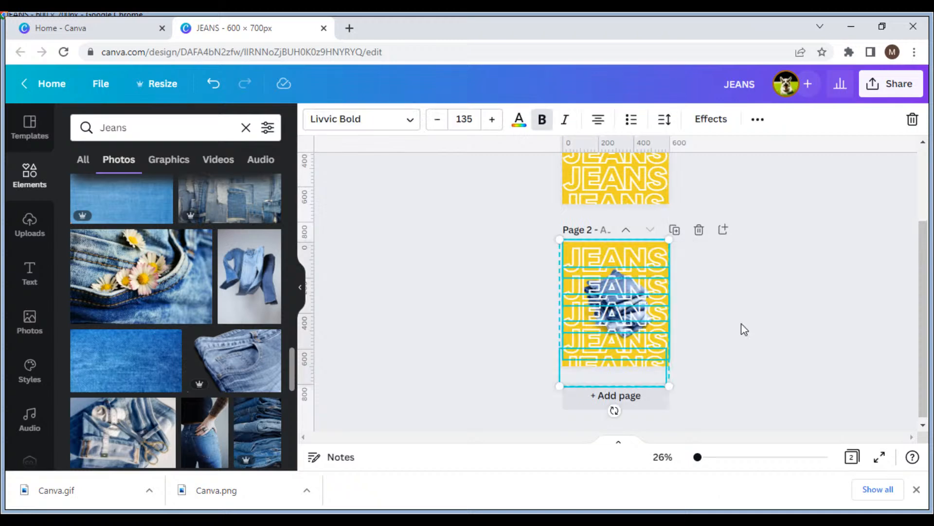
Send the pasted JEANS headings behind the folded jeans photo on page 2.
{"action": "right_click", "coordinate": [740, 323]}
{"action": "left_click", "coordinate": [695, 361]}
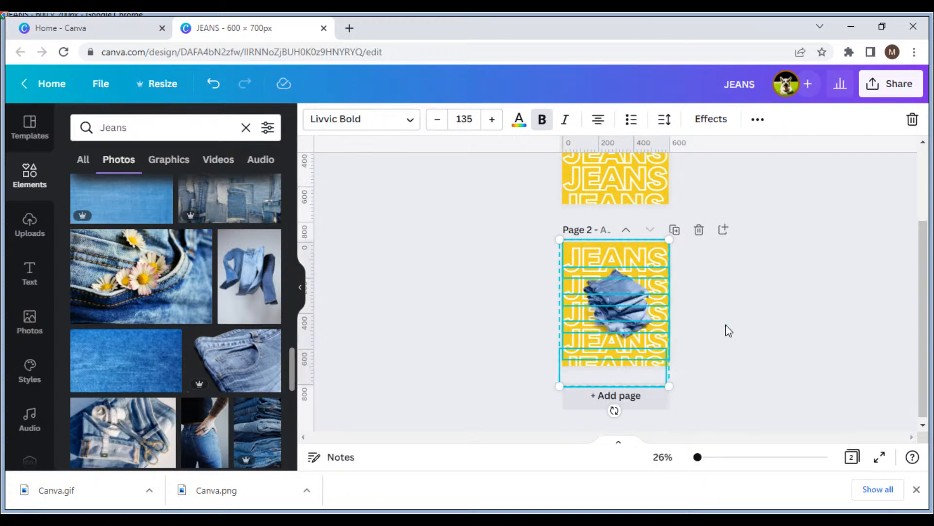
{"action": "left_click", "coordinate": [725, 325]}
Delete page 1, keeping only the page with the folded jeans photo.
{"action": "scroll", "coordinate": [759, 346], "scroll_direction": "up", "scroll_amount": 3}
{"action": "left_click", "coordinate": [699, 178]}
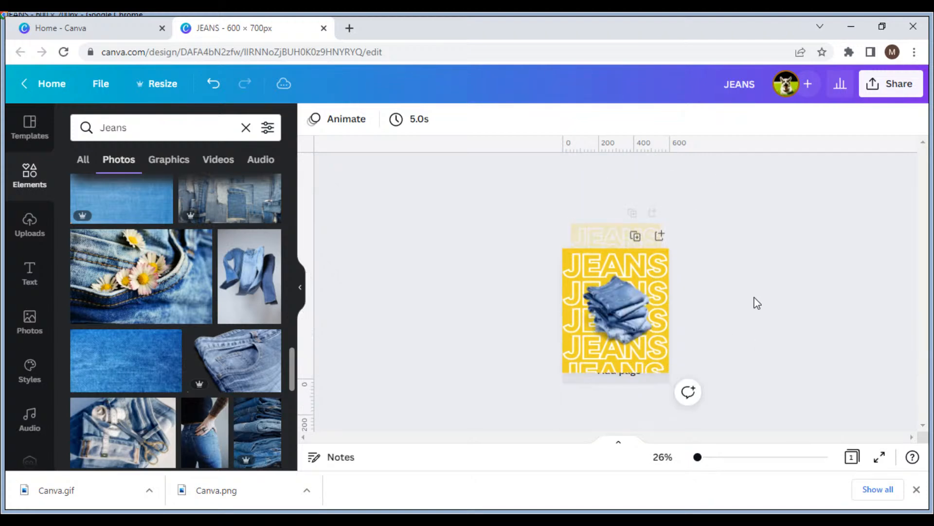
Shrink the folded jeans photo slightly and center it on the page over the JEANS headings.
{"action": "scroll", "coordinate": [755, 302], "scroll_direction": "up", "scroll_amount": 4}
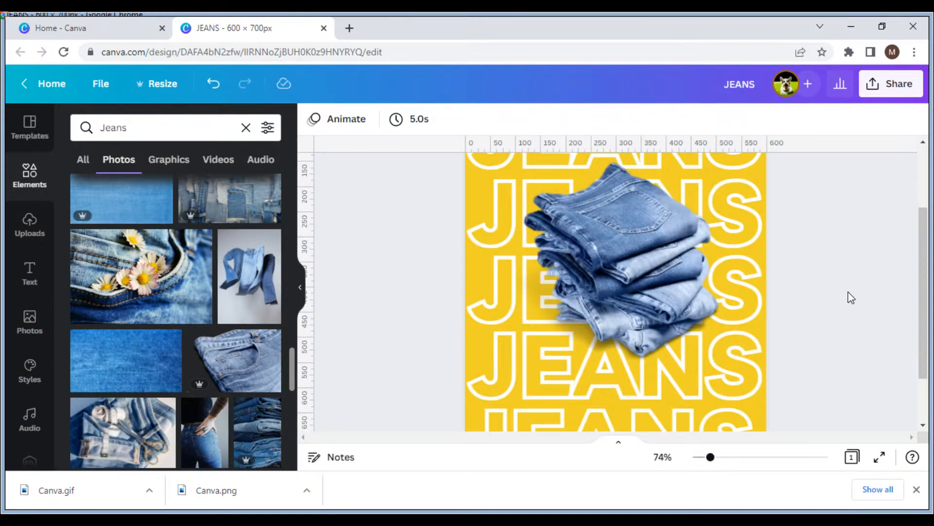
{"action": "scroll", "coordinate": [850, 298], "scroll_direction": "up", "scroll_amount": 3}
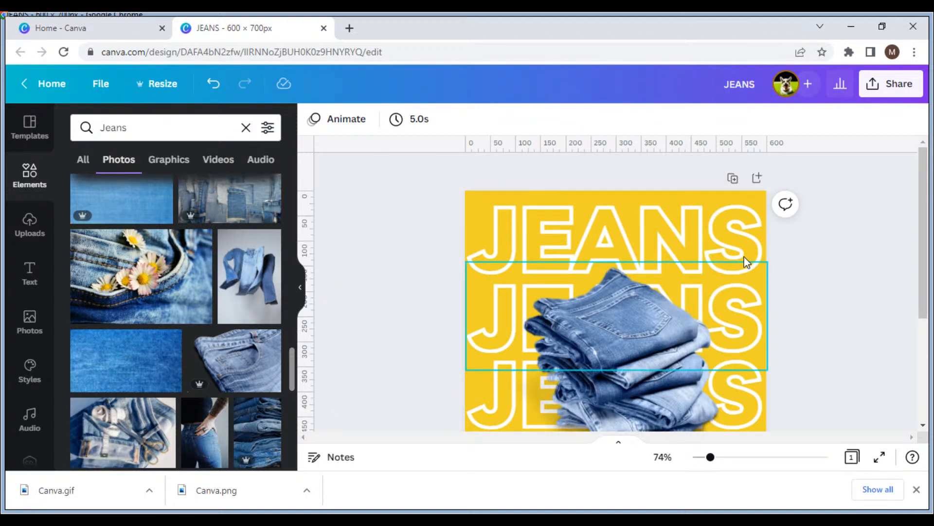
{"action": "scroll", "coordinate": [831, 285], "scroll_direction": "down", "scroll_amount": 1}
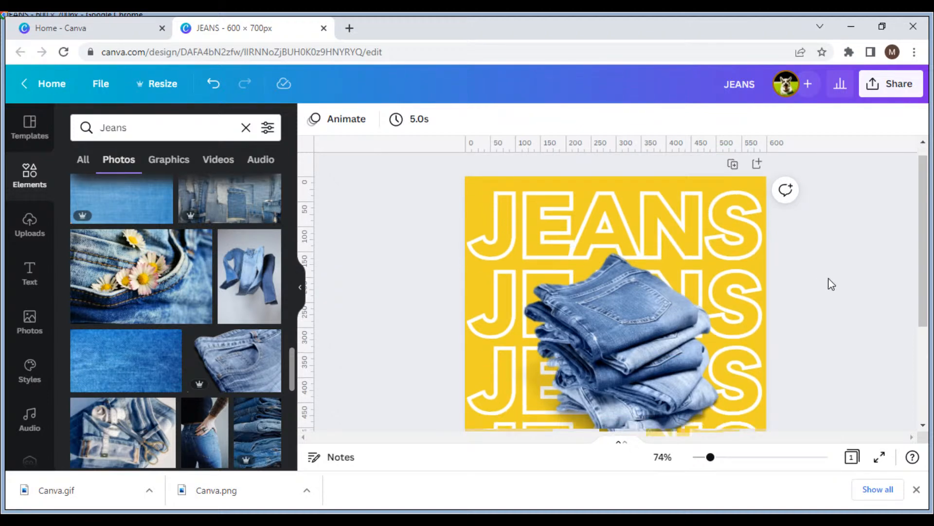
{"action": "scroll", "coordinate": [831, 285], "scroll_direction": "down", "scroll_amount": 3}
{"action": "left_click", "coordinate": [712, 313]}
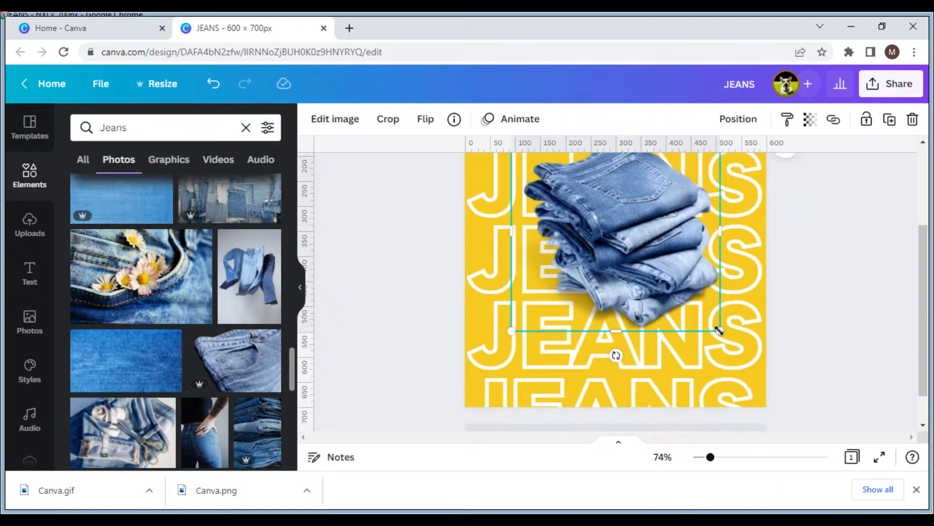
{"action": "left_click_drag", "start_coordinate": [711, 314], "coordinate": [704, 302]}
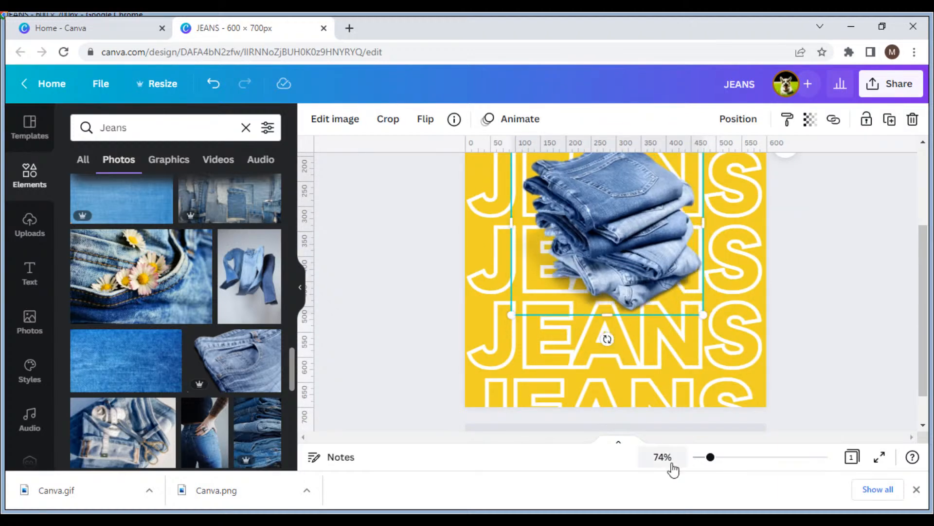
{"action": "left_click", "coordinate": [663, 457]}
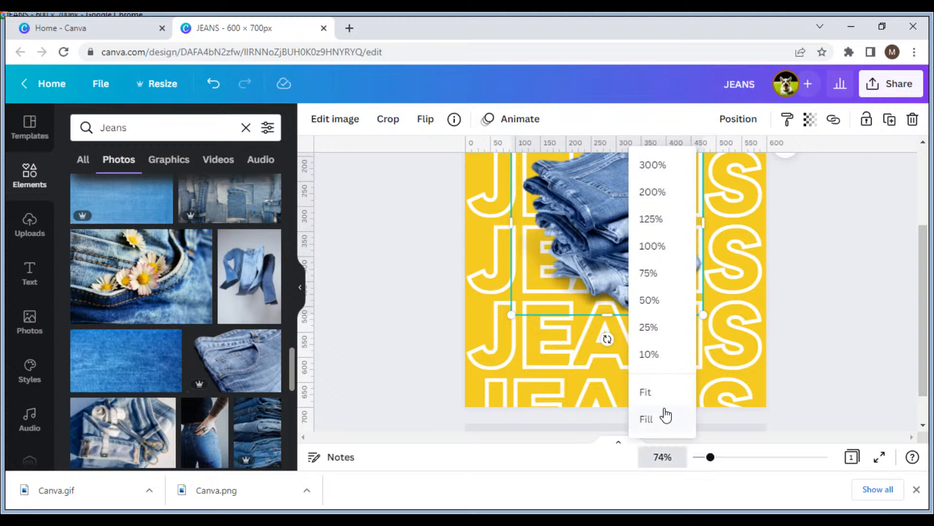
{"action": "left_click", "coordinate": [665, 413]}
{"action": "left_click_drag", "start_coordinate": [663, 322], "coordinate": [636, 305]}
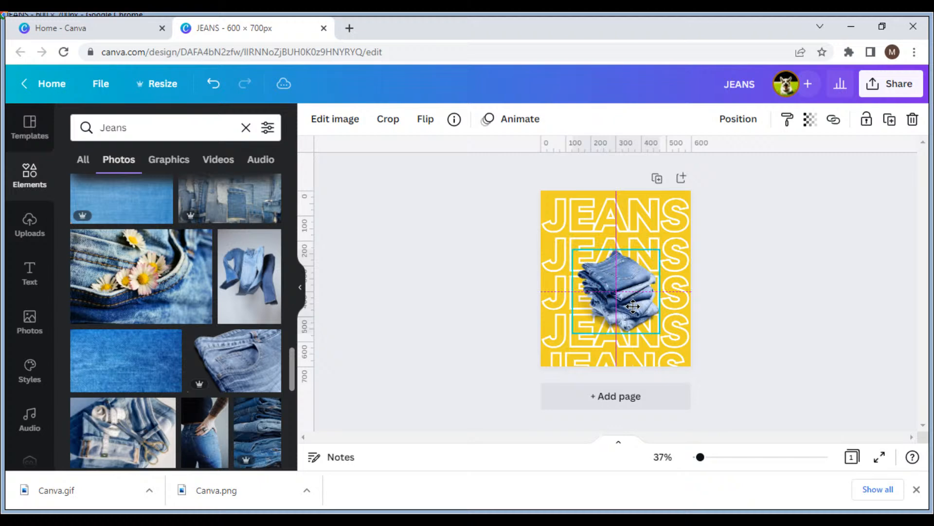
{"action": "left_click", "coordinate": [711, 303]}
Select all the JEANS headings and shift them down slightly to leave more yellow space above the first one.
{"action": "left_click_drag", "start_coordinate": [530, 210], "coordinate": [625, 290]}
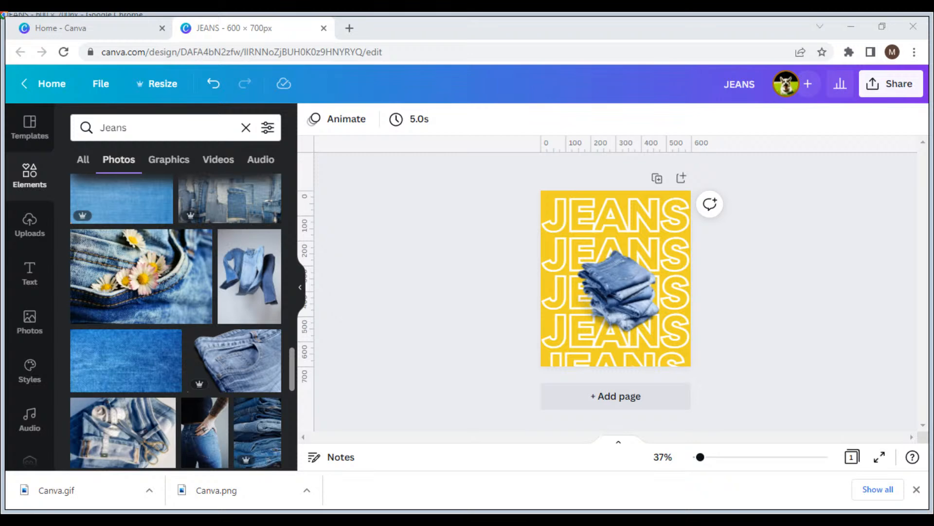
{"action": "left_click", "coordinate": [603, 294]}
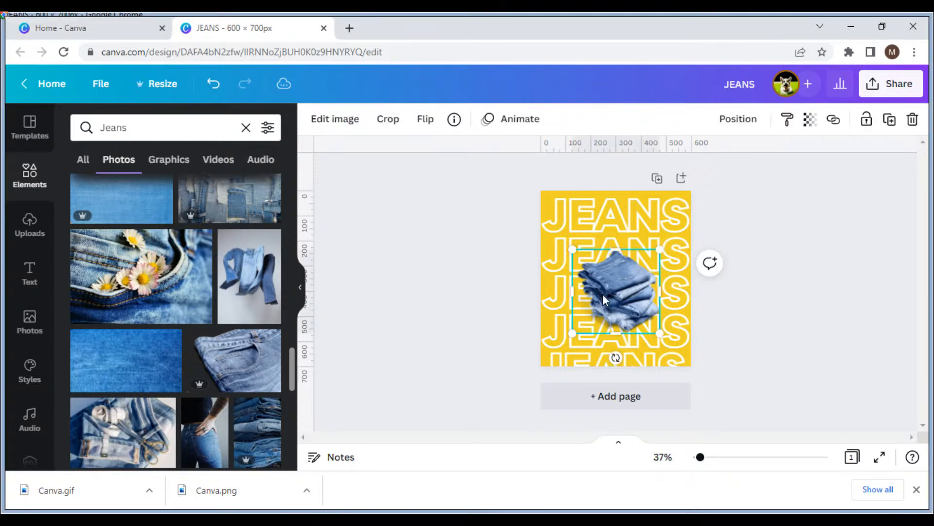
{"action": "left_click", "coordinate": [854, 229]}
{"action": "left_click_drag", "start_coordinate": [532, 175], "coordinate": [739, 369]}
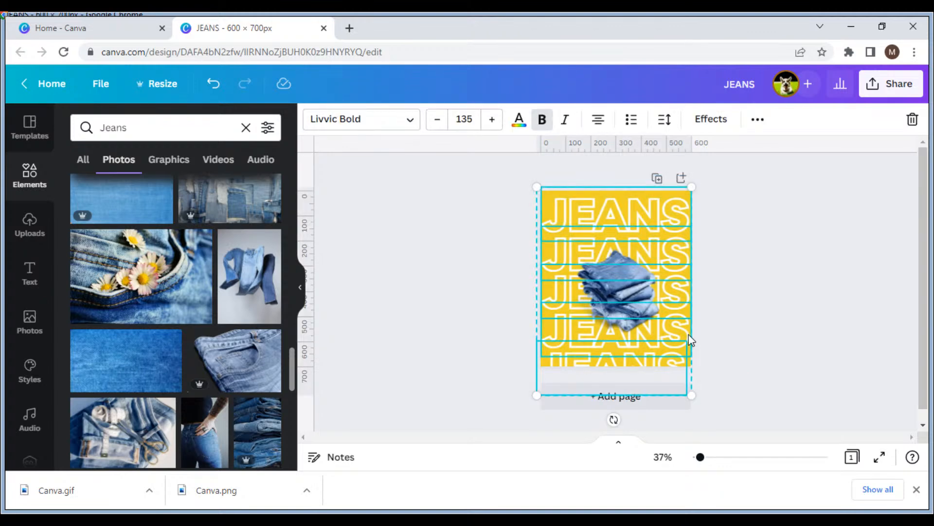
{"action": "key", "text": "Down"}
{"action": "key", "text": "Down"}
{"action": "key", "text": "Down"}
{"action": "key", "text": "Down"}
{"action": "key", "text": "Down"}
{"action": "key", "text": "Down"}
{"action": "key", "text": "Down"}
{"action": "key", "text": "Down"}
{"action": "key", "text": "Down"}
{"action": "key", "text": "Down"}
{"action": "key", "text": "Down"}
{"action": "key", "text": "Down"}
{"action": "key", "text": "Down"}
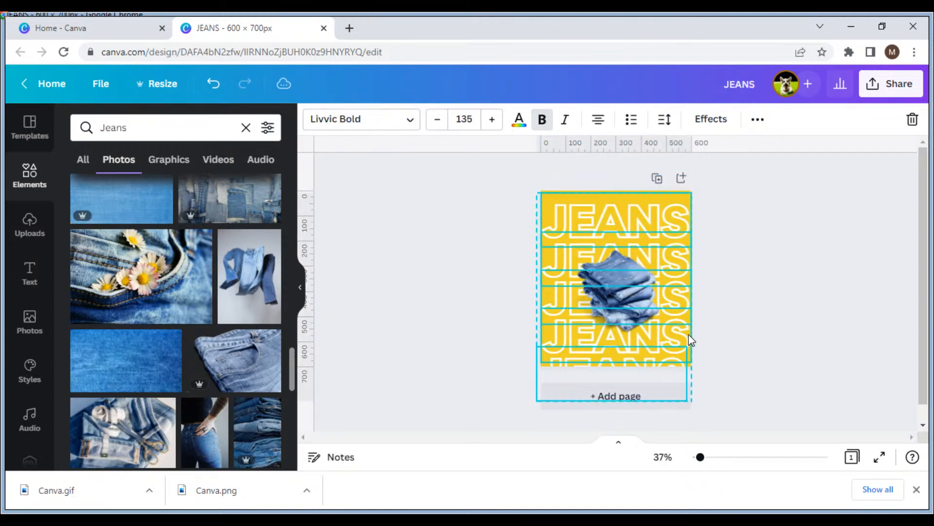
{"action": "left_click", "coordinate": [764, 290]}
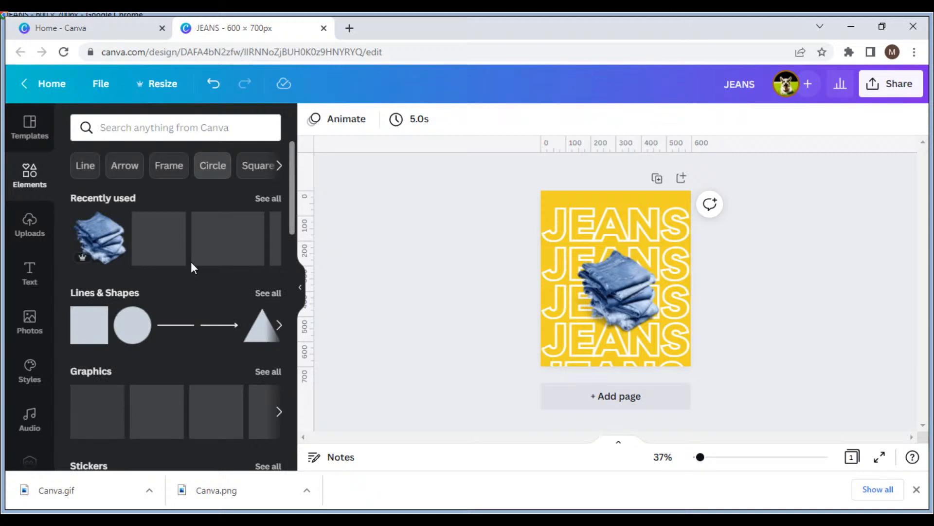
Add a square shape, move it over the page's upper edge and stretch it into a band spanning the full page width.
{"action": "scroll", "coordinate": [191, 262], "scroll_direction": "down", "scroll_amount": 2}
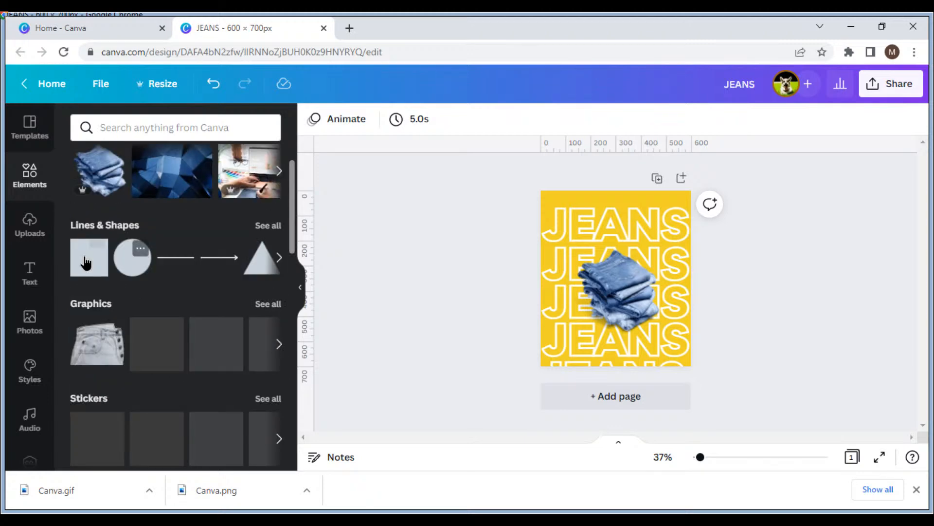
{"action": "left_click", "coordinate": [86, 263]}
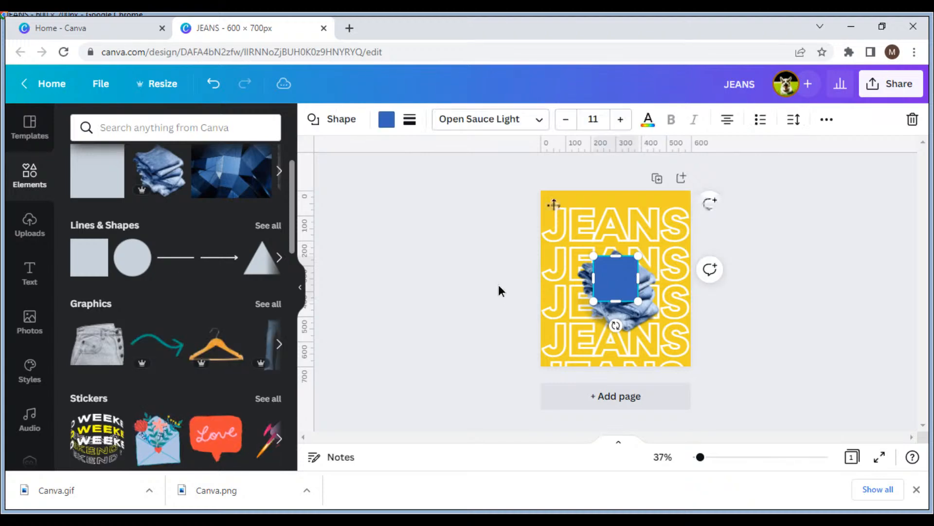
{"action": "left_click_drag", "start_coordinate": [615, 279], "coordinate": [554, 183]}
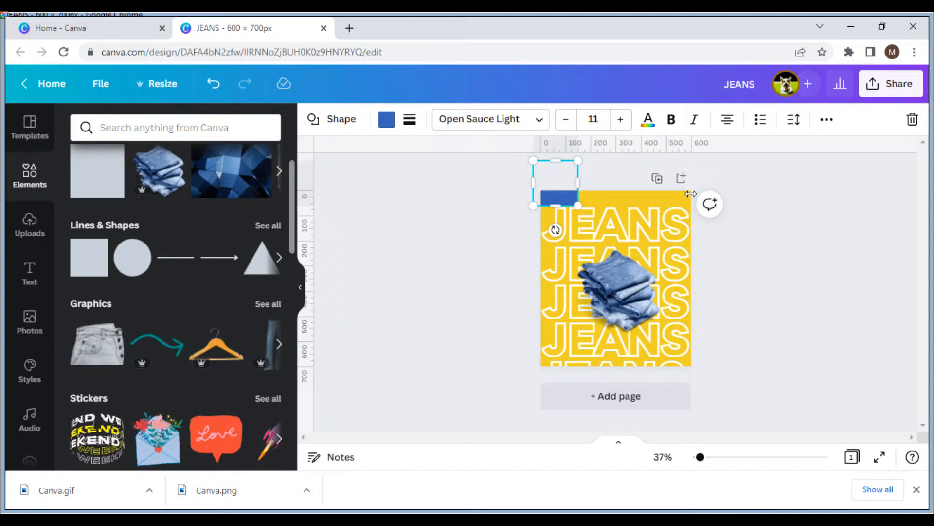
{"action": "left_click_drag", "start_coordinate": [691, 194], "coordinate": [691, 195]}
{"action": "left_click", "coordinate": [833, 353]}
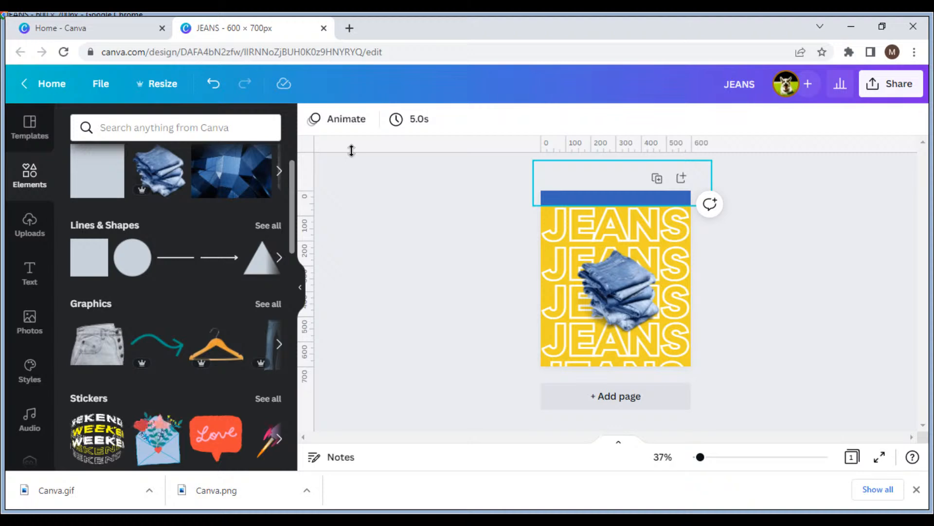
Change the band across the page's upper edge to white.
{"action": "left_click", "coordinate": [386, 120]}
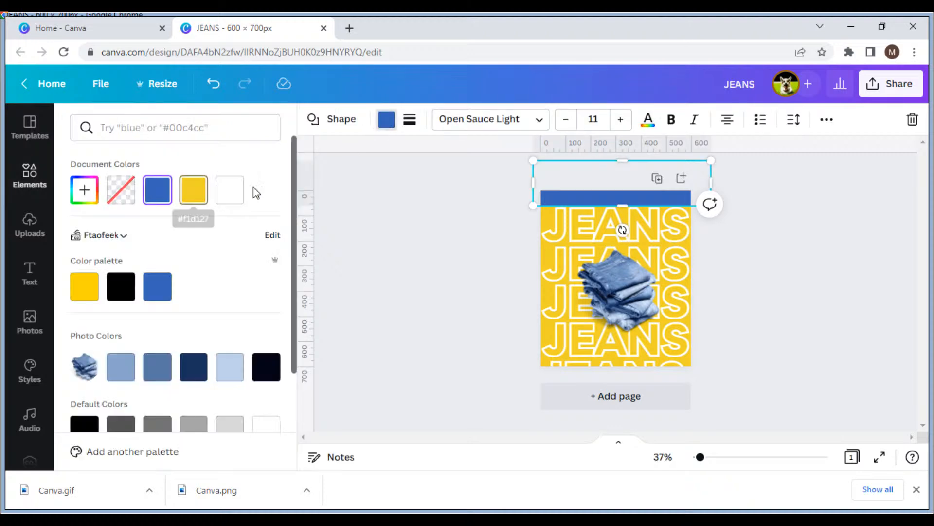
{"action": "left_click", "coordinate": [229, 190]}
{"action": "left_click", "coordinate": [388, 251]}
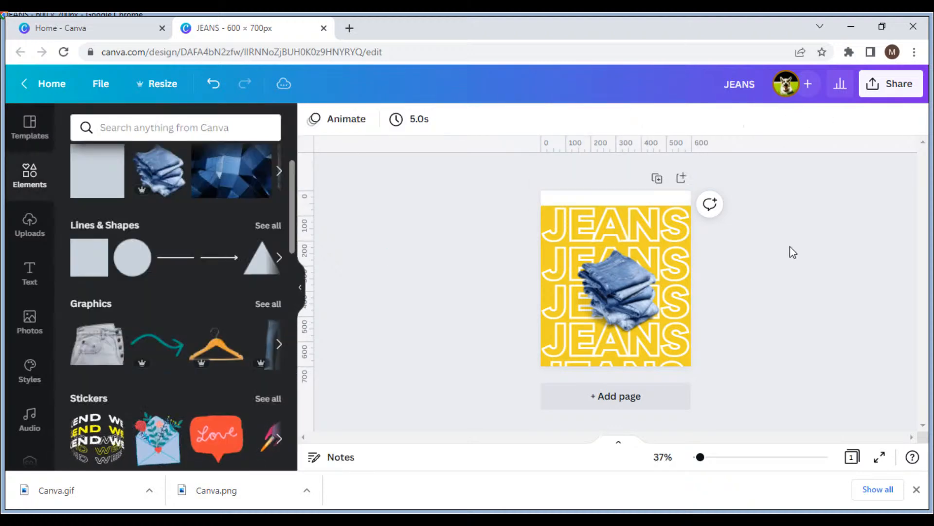
Nudge the white band up slightly to leave a gap above the first JEANS heading.
{"action": "left_click", "coordinate": [676, 196]}
{"action": "key", "text": "Up"}
{"action": "key", "text": "Up"}
{"action": "key", "text": "Up"}
{"action": "key", "text": "Up"}
{"action": "key", "text": "Up"}
{"action": "key", "text": "Up"}
{"action": "key", "text": "Up"}
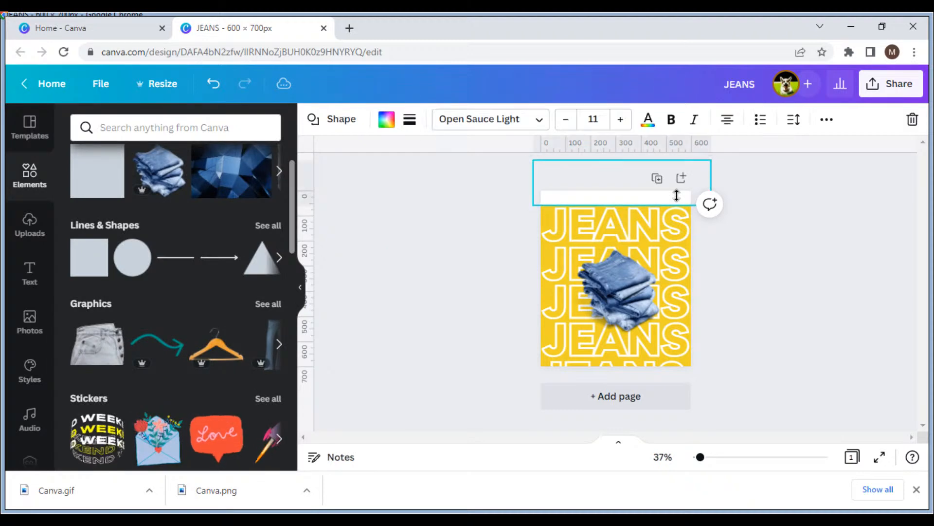
{"action": "left_click", "coordinate": [751, 258]}
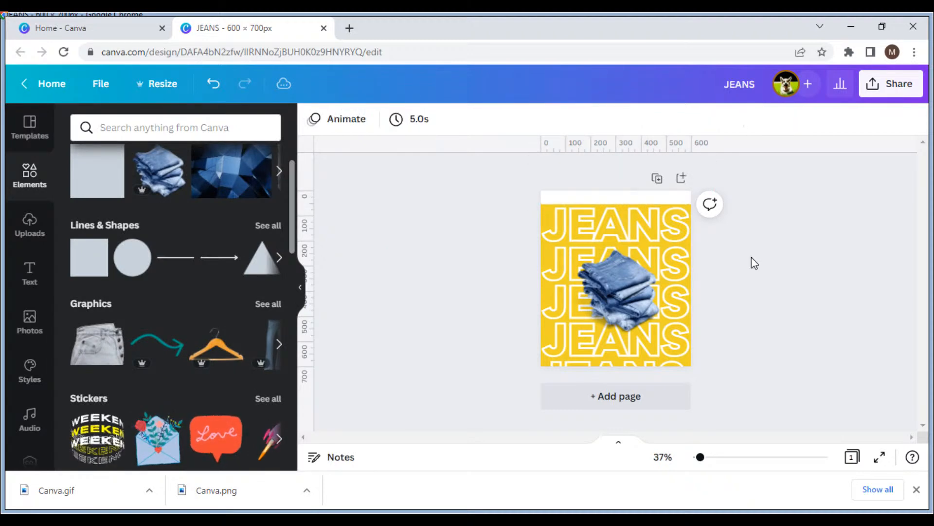
Add a subheading reading "TODAY'S CANVA DESIGN" and center it horizontally in the white band.
{"action": "scroll", "coordinate": [751, 258], "scroll_direction": "up", "scroll_amount": 2}
{"action": "scroll", "coordinate": [655, 291], "scroll_direction": "up", "scroll_amount": 2}
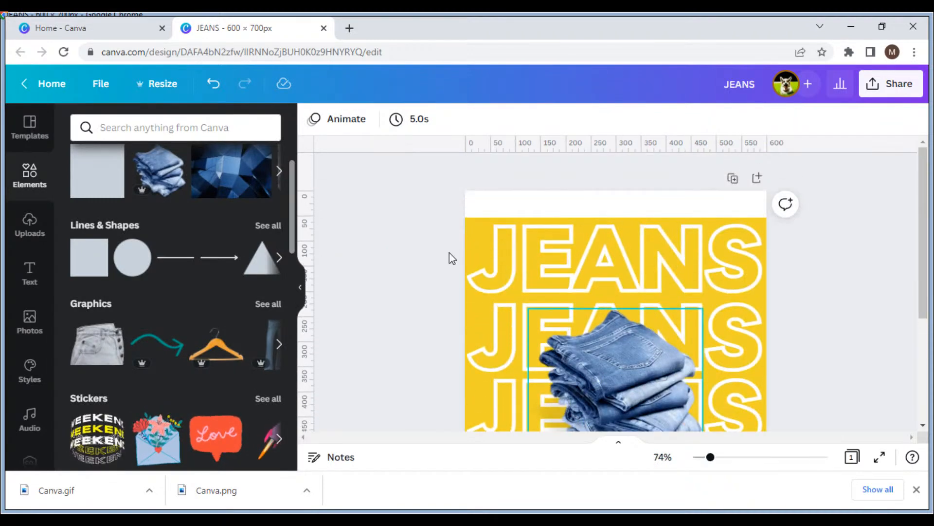
{"action": "left_click", "coordinate": [28, 273]}
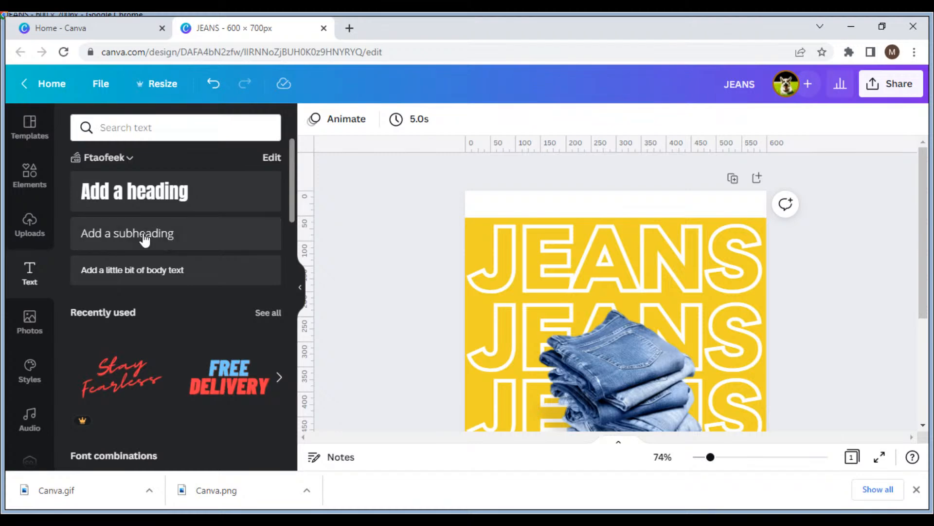
{"action": "left_click_drag", "start_coordinate": [145, 238], "coordinate": [637, 206]}
{"action": "left_click", "coordinate": [643, 212]}
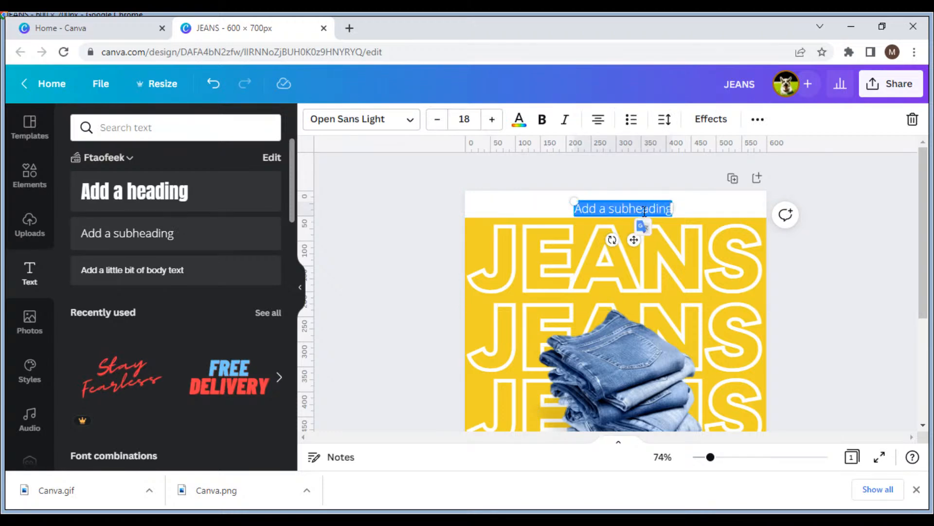
{"action": "type", "text": "TODY"}
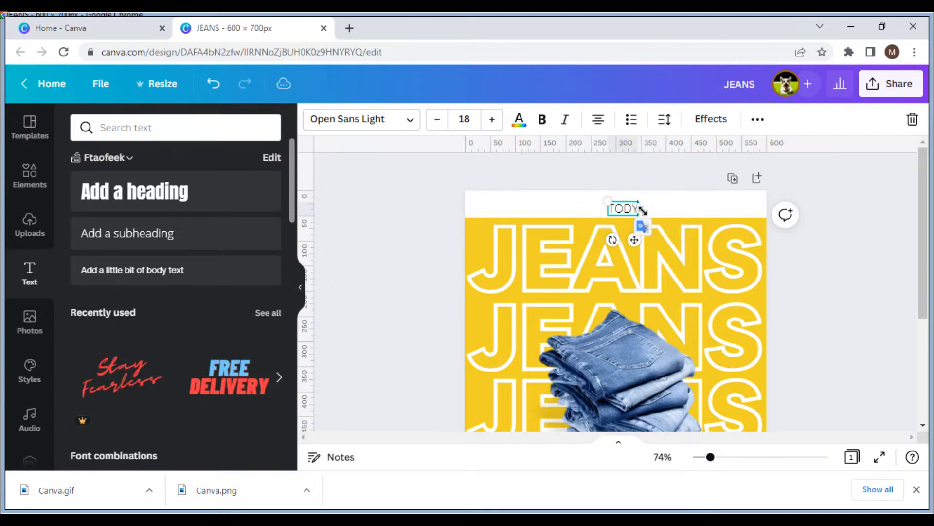
{"action": "key", "text": "BackSpace"}
{"action": "type", "text": "AY"}
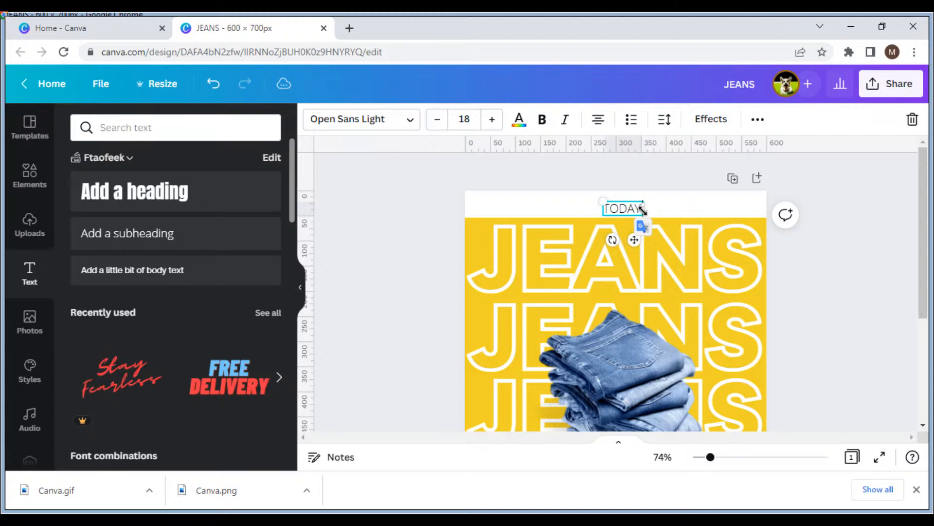
{"action": "type", "text": "'S CAN"}
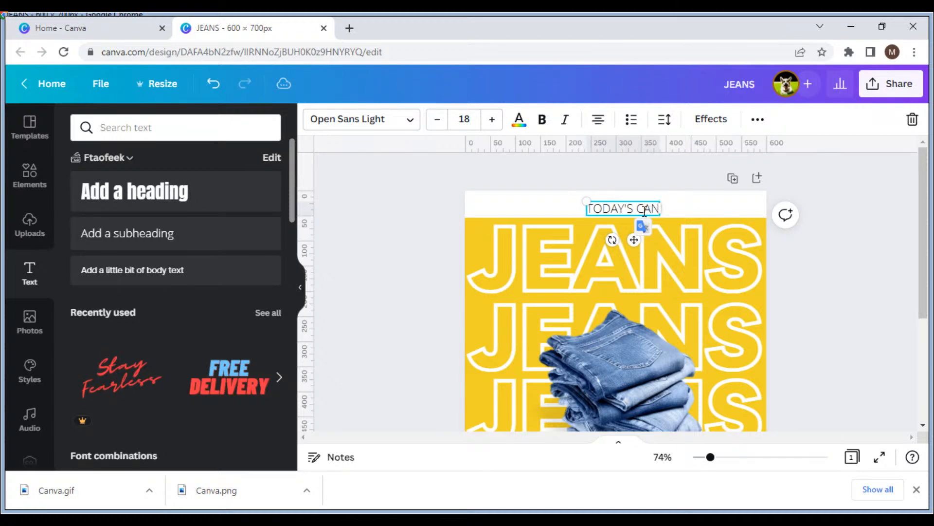
{"action": "type", "text": "VA DESIGN"}
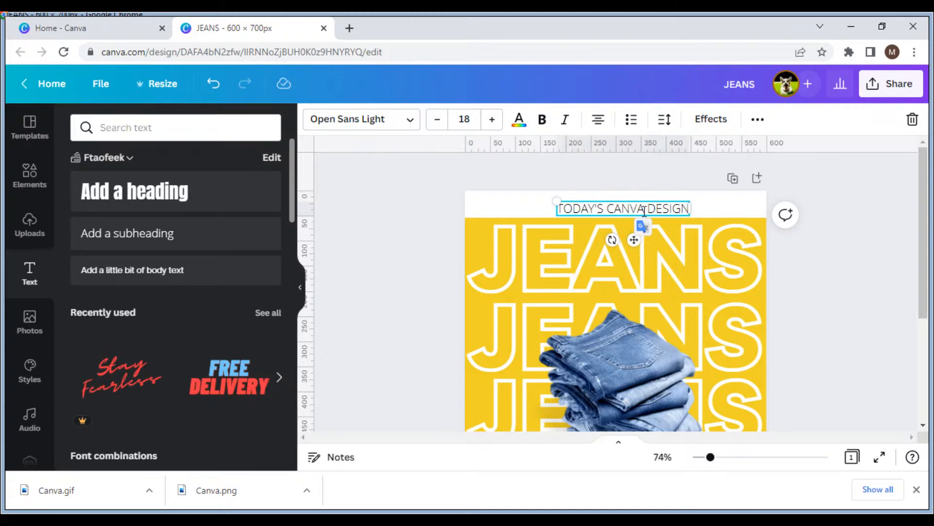
{"action": "left_click_drag", "start_coordinate": [633, 239], "coordinate": [626, 240]}
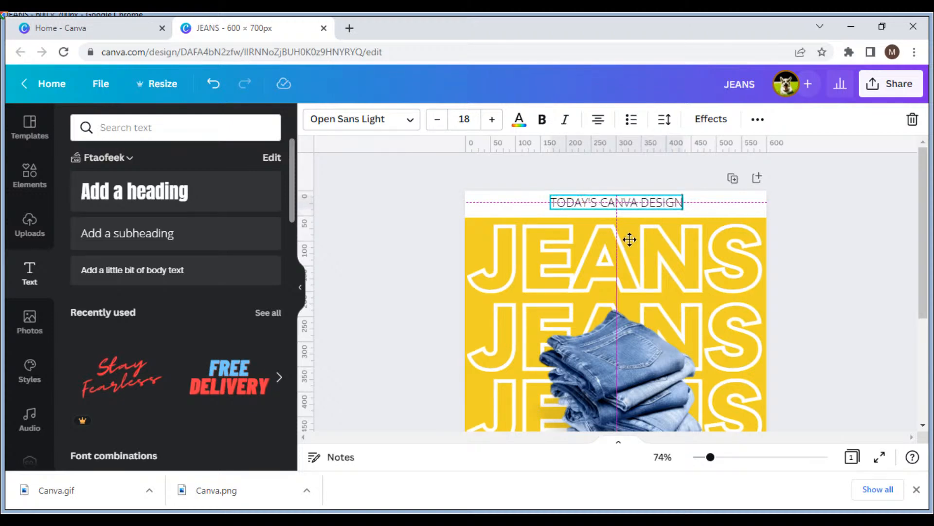
{"action": "left_click", "coordinate": [798, 247]}
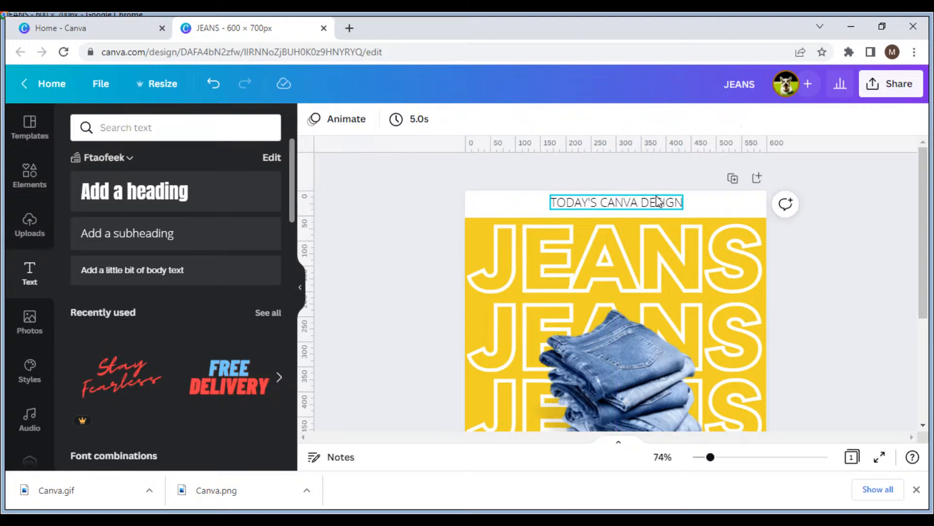
Try Red Hat Display on the TODAY'S CANVA DESIGN text, and set its font to Livvic Bold instead.
{"action": "left_click", "coordinate": [656, 198]}
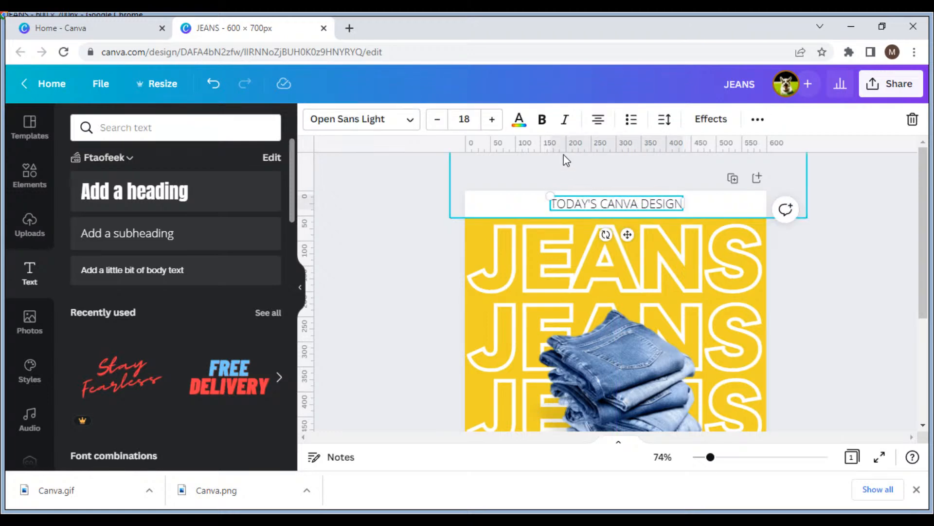
{"action": "left_click", "coordinate": [389, 126]}
{"action": "scroll", "coordinate": [109, 160], "scroll_direction": "up", "scroll_amount": 10}
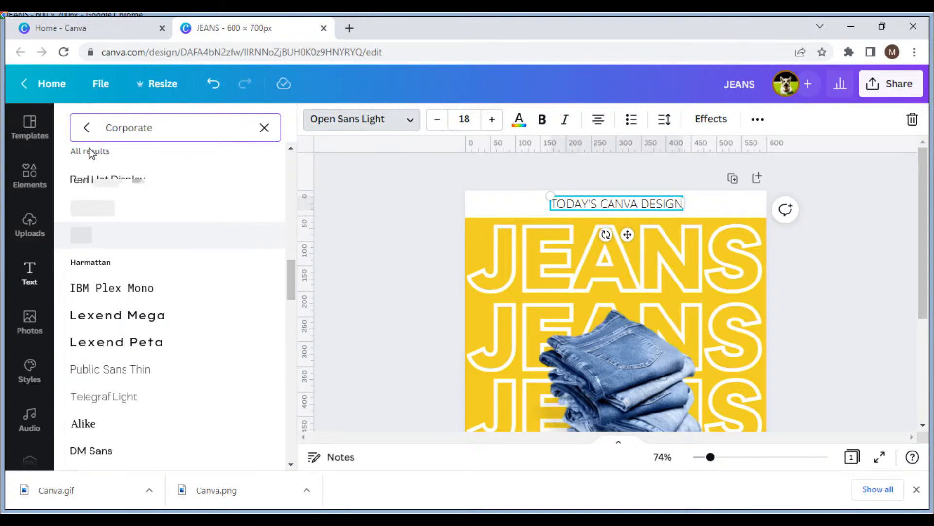
{"action": "left_click", "coordinate": [128, 223]}
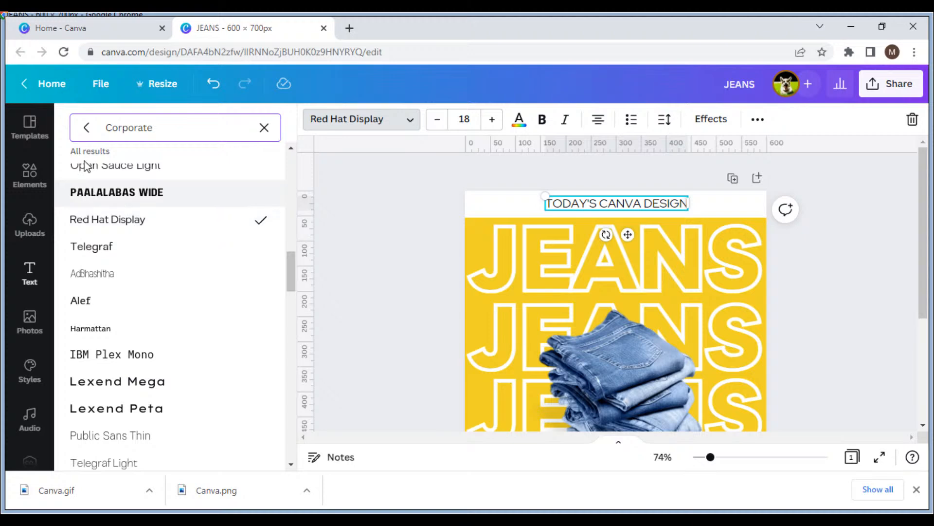
{"action": "left_click", "coordinate": [81, 132]}
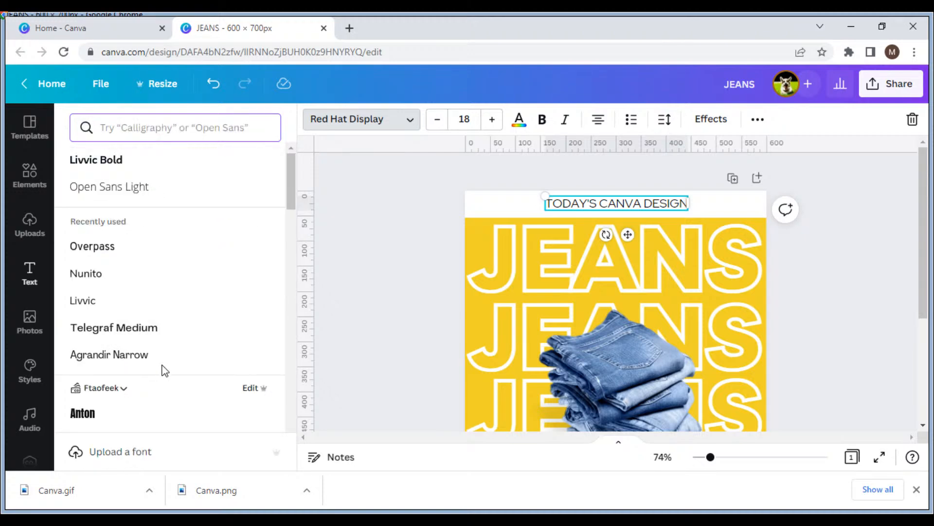
{"action": "left_click", "coordinate": [184, 164]}
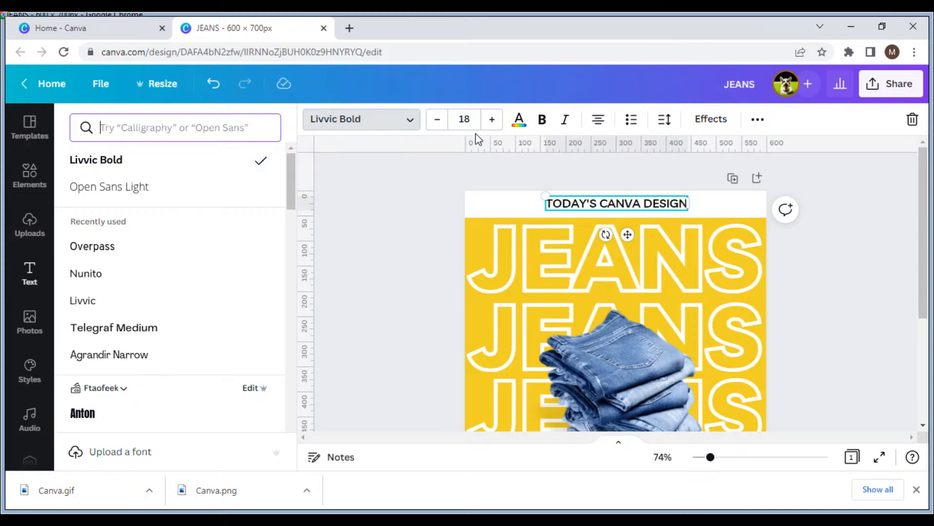
Search the fonts for "livvic" and try Livvic Thin and regular Livvic on the TODAY'S CANVA DESIGN text.
{"action": "left_click", "coordinate": [240, 130]}
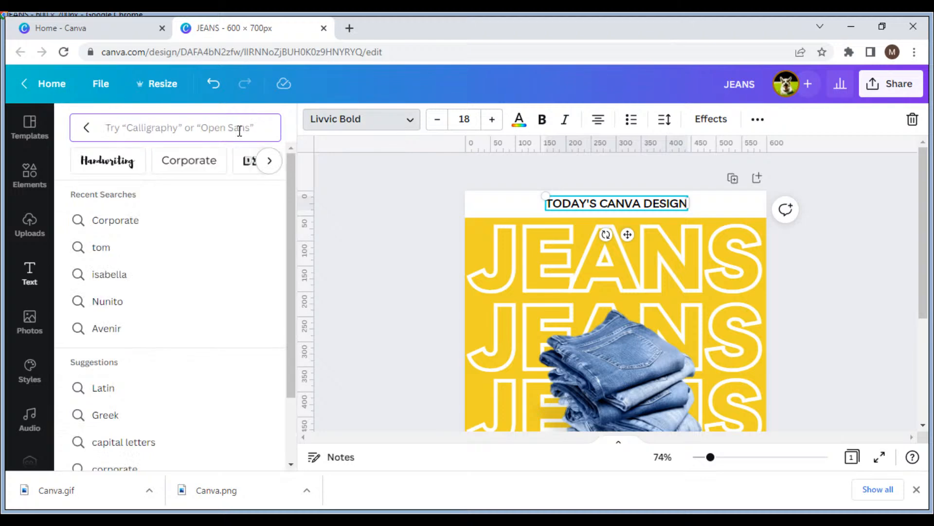
{"action": "type", "text": "liv"}
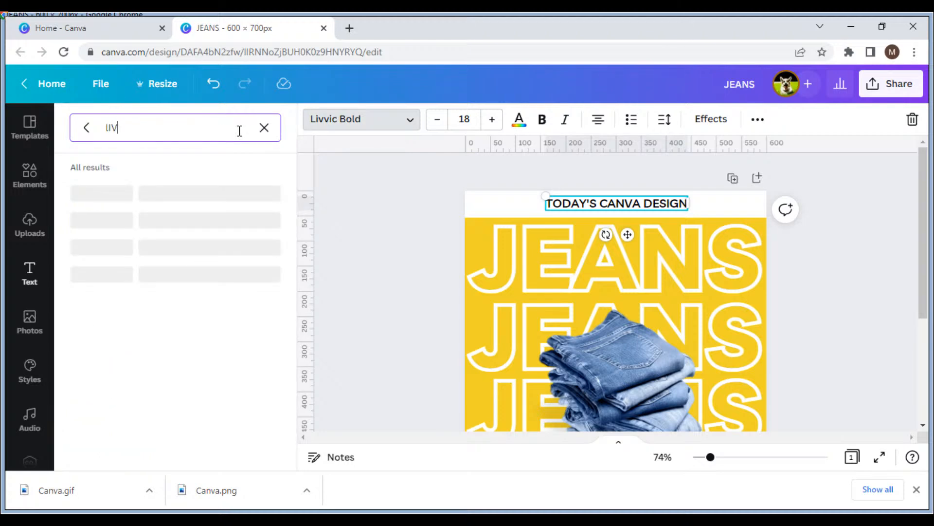
{"action": "type", "text": "ic"}
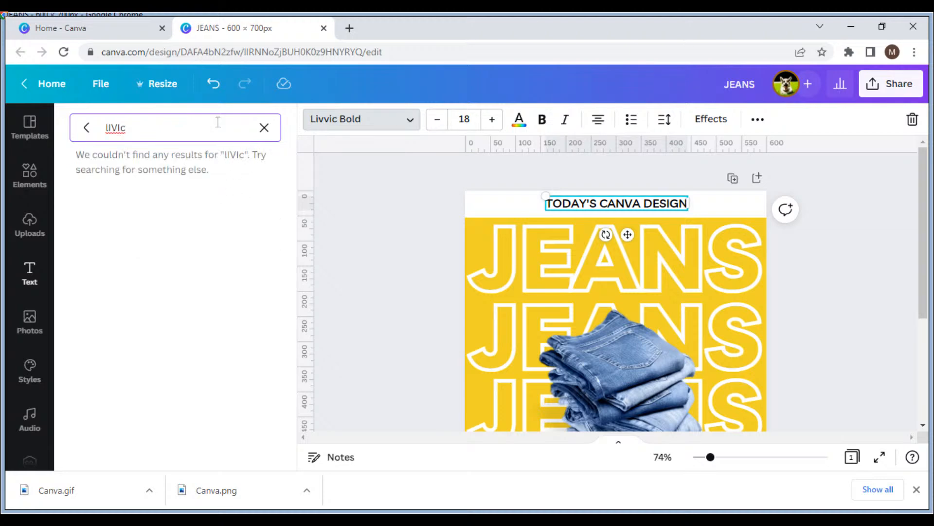
{"action": "double_click", "coordinate": [218, 139]}
{"action": "type", "text": "livvic"}
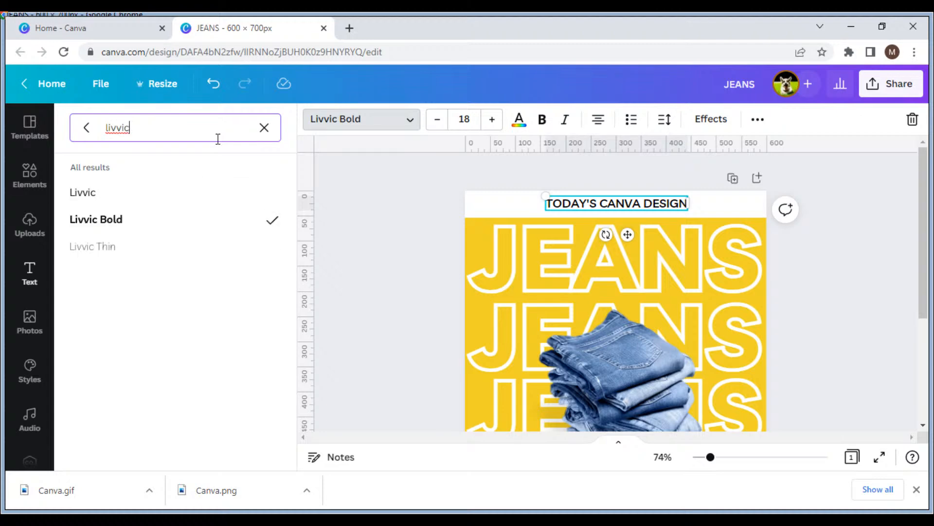
{"action": "left_click", "coordinate": [212, 249]}
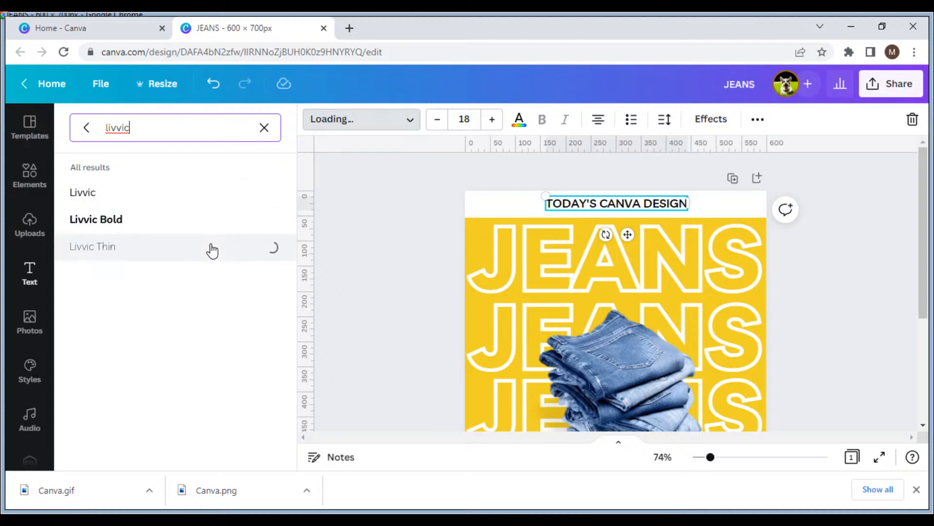
{"action": "left_click", "coordinate": [198, 178]}
{"action": "left_click", "coordinate": [200, 191]}
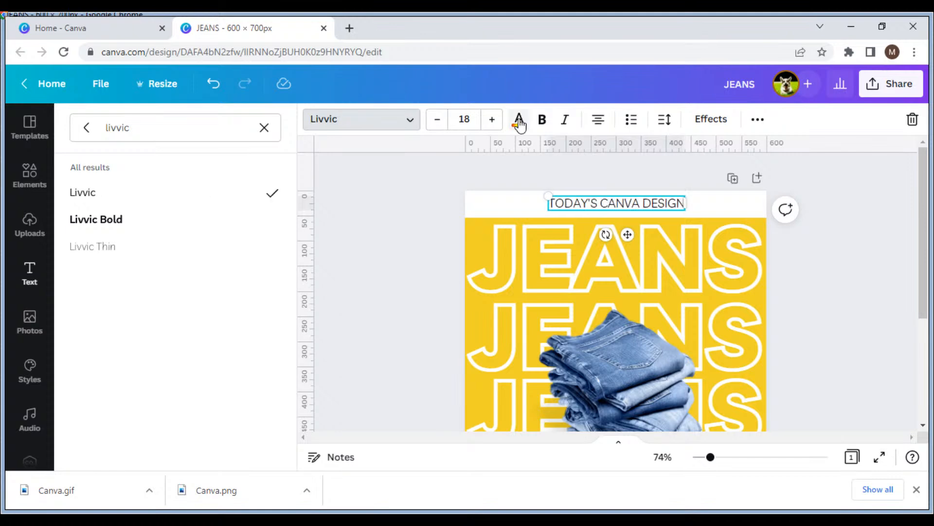
Color the TODAY'S CANVA DESIGN text with the document's yellow and make it bold.
{"action": "left_click", "coordinate": [519, 122]}
{"action": "left_click", "coordinate": [166, 190]}
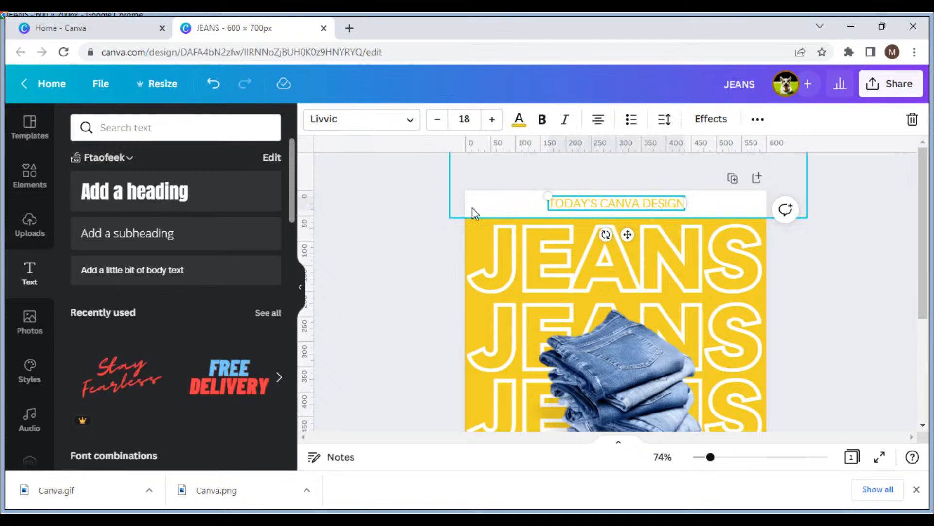
{"action": "left_click", "coordinate": [541, 120]}
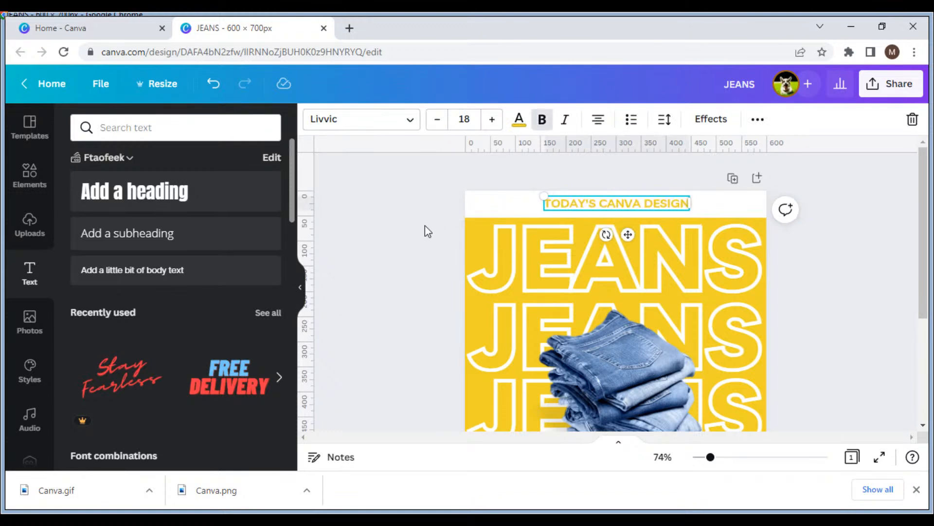
{"action": "left_click", "coordinate": [424, 226]}
{"action": "left_click", "coordinate": [558, 209]}
{"action": "left_click", "coordinate": [520, 121]}
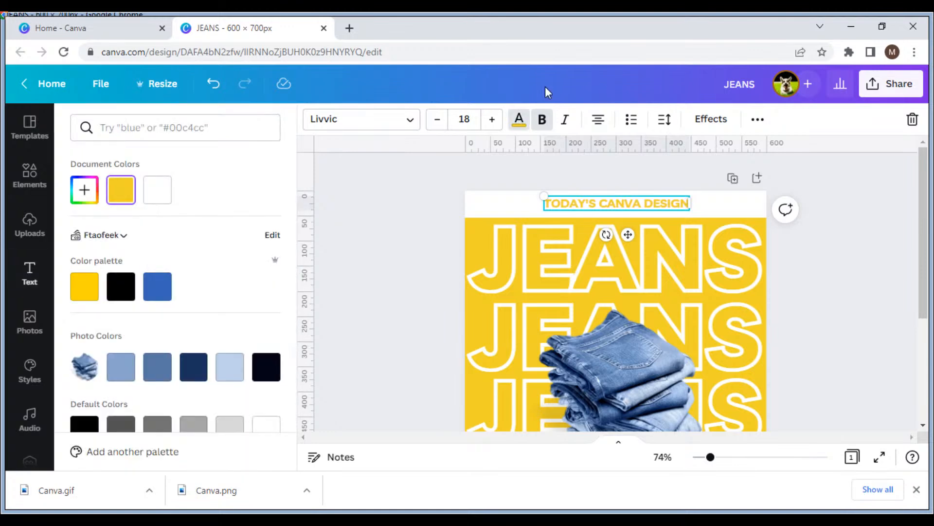
Set the TODAY'S CANVA DESIGN text's font to Livvic Bold and toggle its bold formatting.
{"action": "left_click", "coordinate": [386, 119]}
{"action": "left_click", "coordinate": [250, 219]}
{"action": "left_click", "coordinate": [541, 125]}
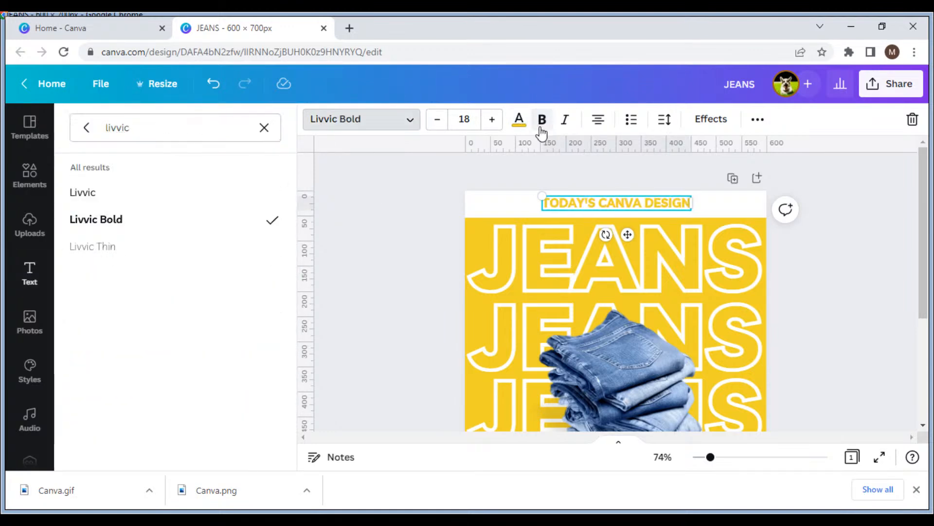
{"action": "left_click", "coordinate": [429, 213]}
{"action": "left_click", "coordinate": [428, 213]}
Duplicate the finished page and remove the Hollow effect from the first JEANS heading on page 2.
{"action": "scroll", "coordinate": [844, 367], "scroll_direction": "down", "scroll_amount": 4}
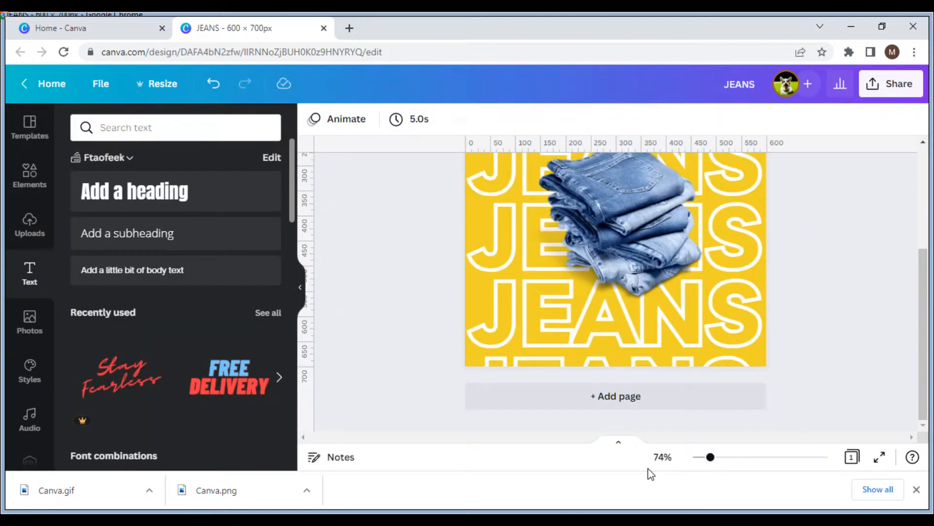
{"action": "left_click", "coordinate": [662, 456]}
{"action": "left_click", "coordinate": [668, 379]}
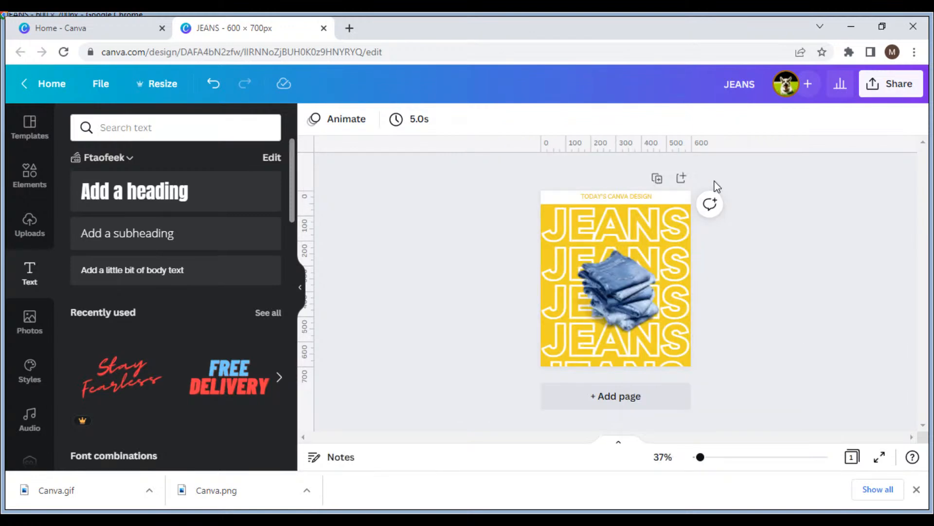
{"action": "left_click", "coordinate": [655, 180]}
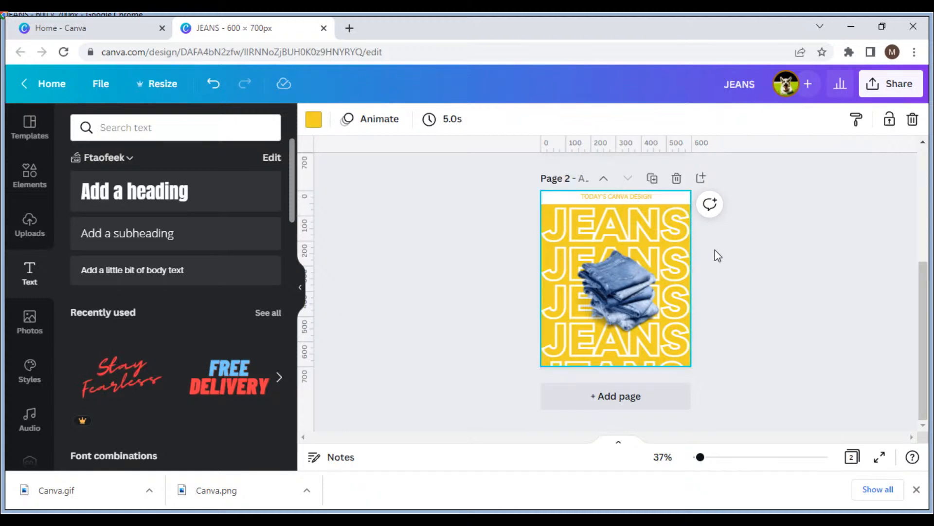
{"action": "left_click", "coordinate": [615, 223]}
{"action": "left_click", "coordinate": [710, 118]}
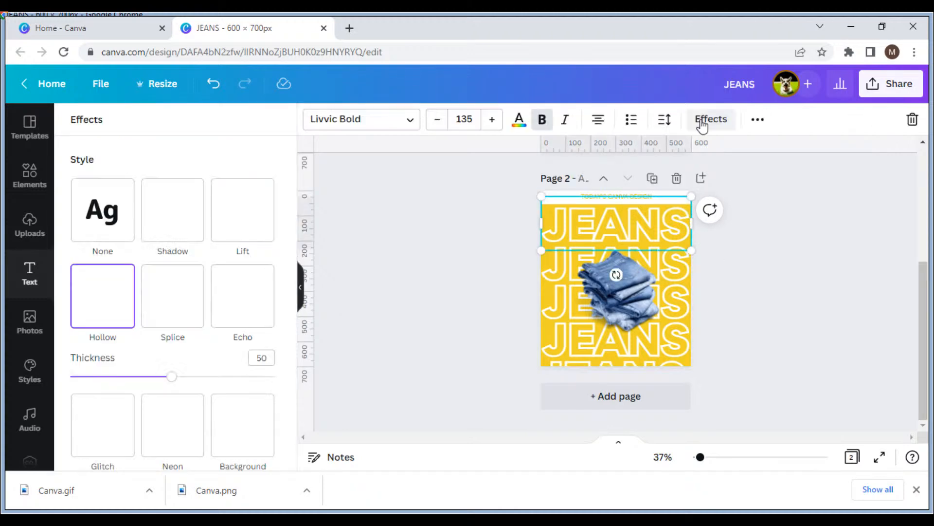
{"action": "left_click", "coordinate": [102, 217]}
{"action": "left_click", "coordinate": [371, 273]}
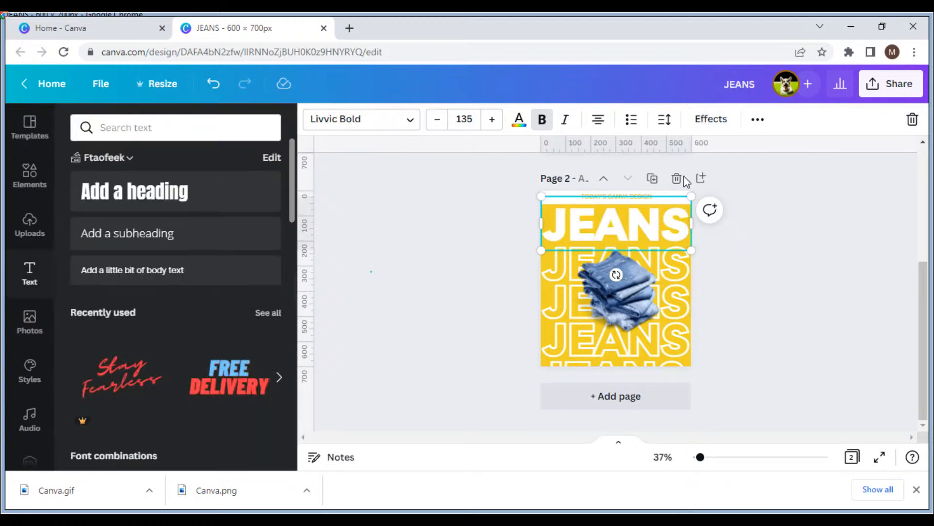
{"action": "left_click", "coordinate": [709, 166]}
Duplicate page 2 and remove the Hollow effect from the second JEANS heading on page 3.
{"action": "left_click", "coordinate": [653, 179]}
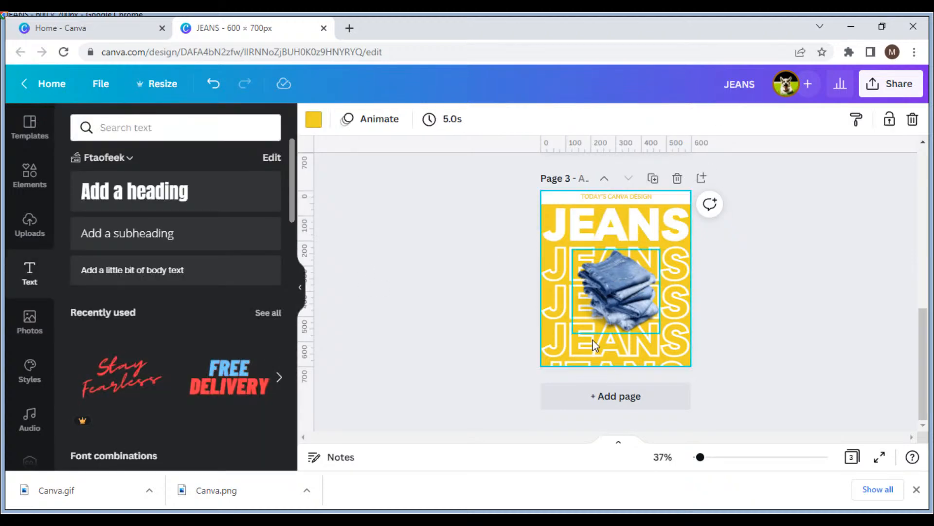
{"action": "left_click", "coordinate": [549, 265]}
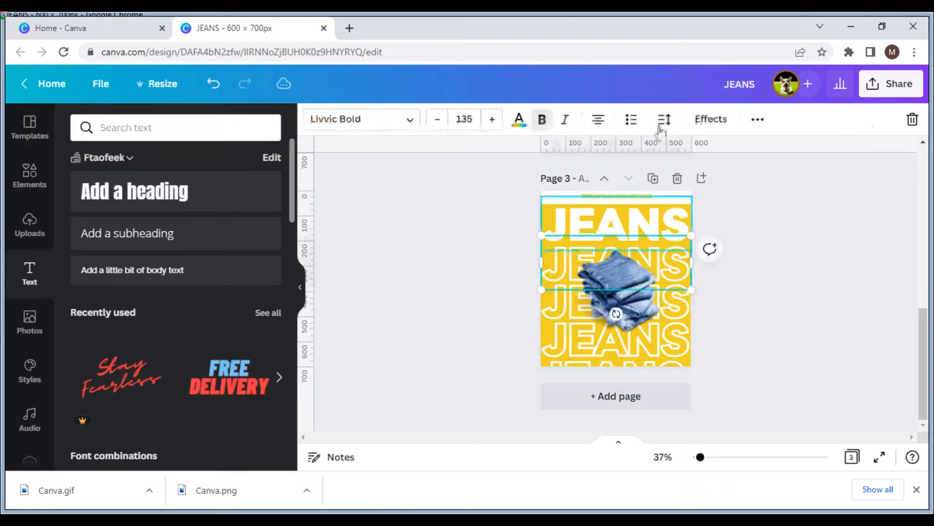
{"action": "left_click", "coordinate": [697, 121]}
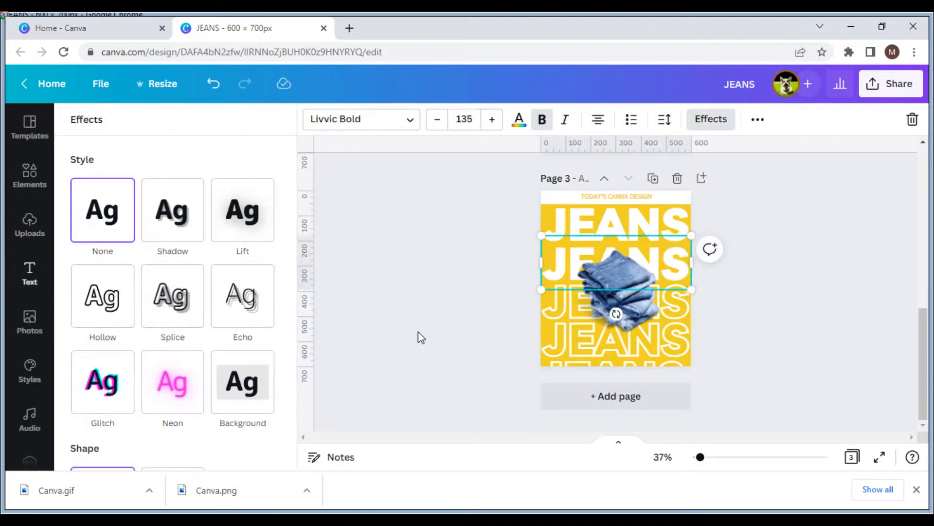
Duplicate page 3 and remove the Hollow effect from the third JEANS heading on page 4.
{"action": "left_click", "coordinate": [653, 178]}
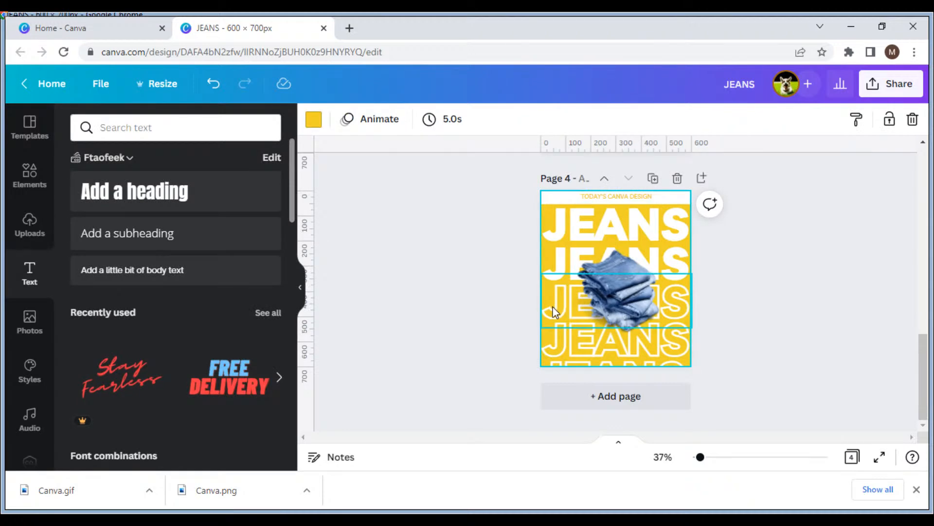
{"action": "left_click", "coordinate": [553, 307]}
{"action": "left_click", "coordinate": [103, 210]}
Set the text effect of the fourth JEANS heading on page 4 to None.
{"action": "left_click", "coordinate": [589, 342]}
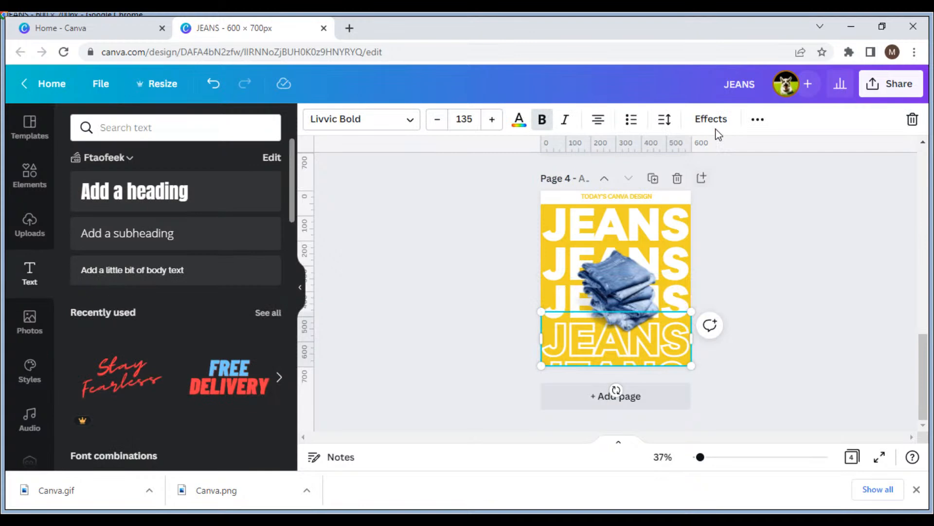
{"action": "left_click", "coordinate": [714, 124]}
{"action": "left_click", "coordinate": [117, 202]}
{"action": "left_click", "coordinate": [449, 296]}
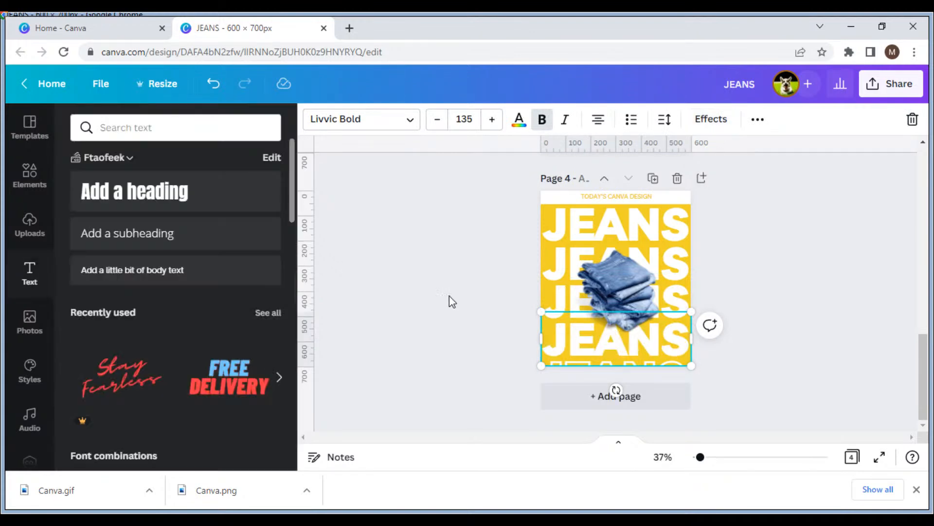
{"action": "left_click", "coordinate": [448, 296]}
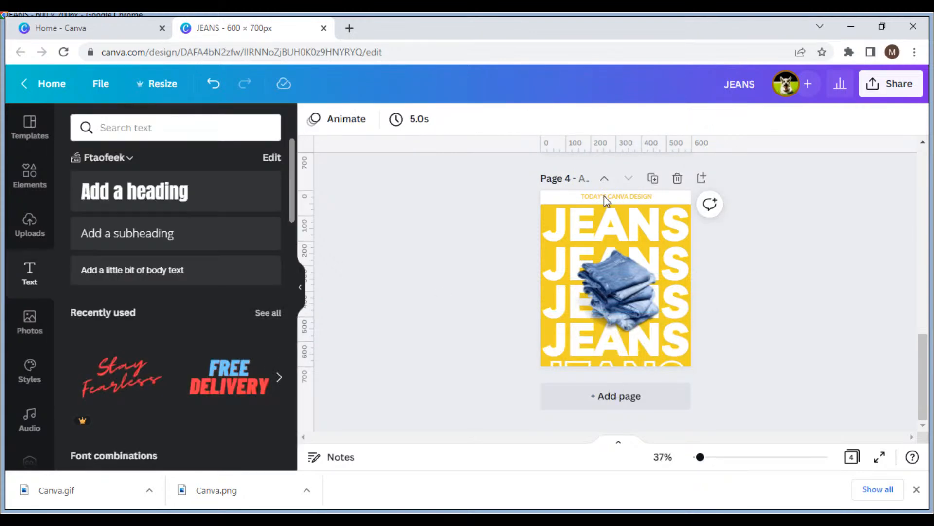
Duplicate page 4 as page 5 and restore the Hollow effect on the fourth JEANS heading of page 4.
{"action": "scroll", "coordinate": [631, 261], "scroll_direction": "up", "scroll_amount": 2}
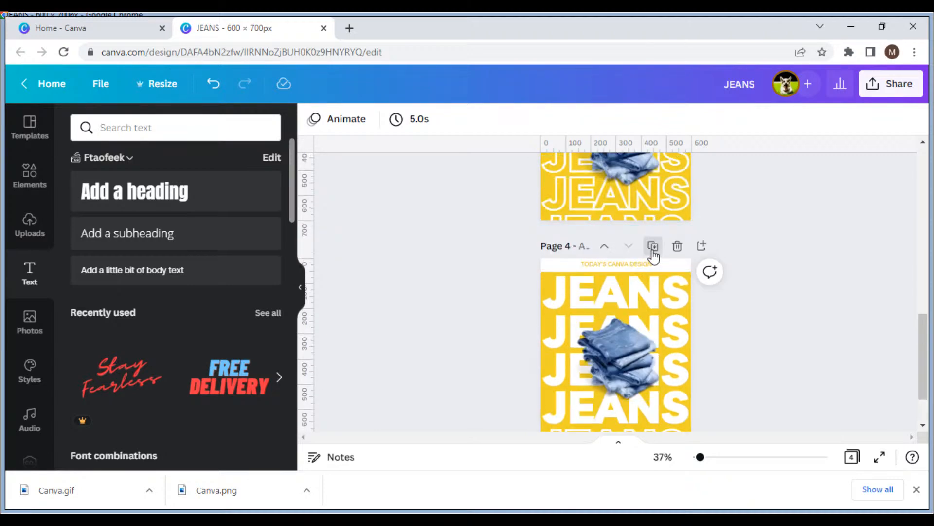
{"action": "left_click", "coordinate": [653, 247]}
{"action": "scroll", "coordinate": [669, 340], "scroll_direction": "up", "scroll_amount": 1}
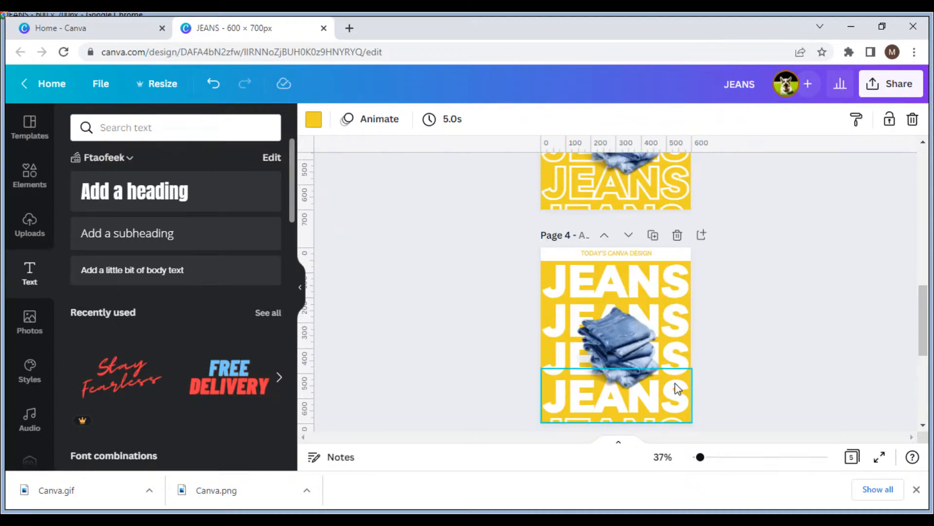
{"action": "scroll", "coordinate": [674, 379], "scroll_direction": "up", "scroll_amount": 2}
{"action": "scroll", "coordinate": [651, 345], "scroll_direction": "down", "scroll_amount": 3}
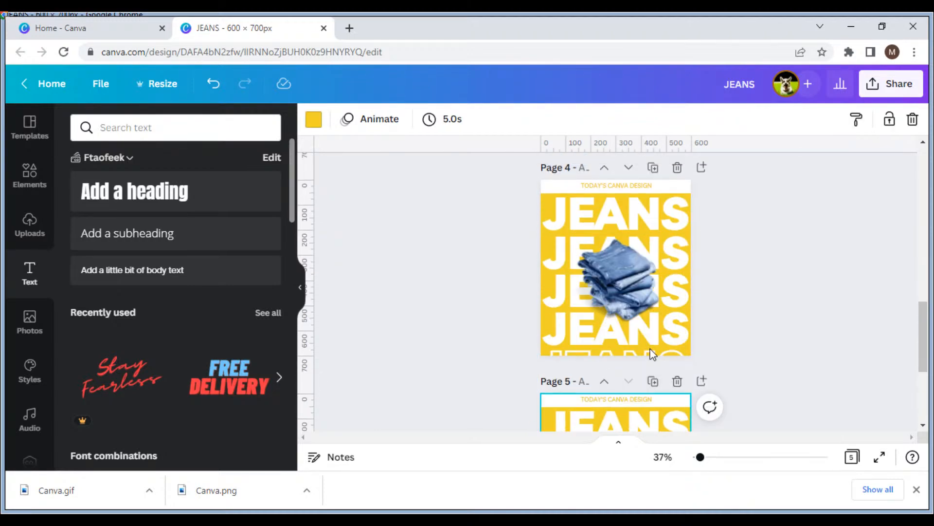
{"action": "left_click", "coordinate": [651, 318]}
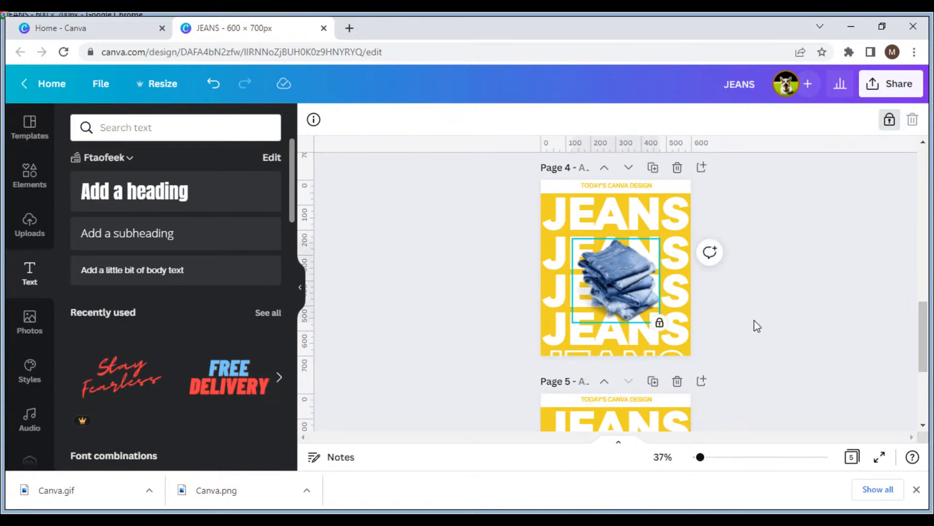
{"action": "left_click", "coordinate": [676, 331]}
{"action": "left_click", "coordinate": [710, 119]}
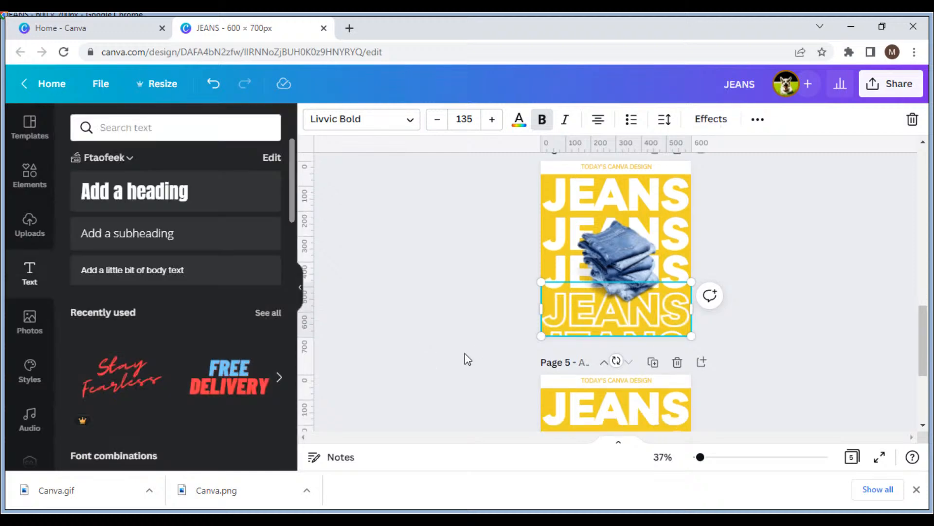
Duplicate page 5 and remove the Hollow effect from the lowest, partly cropped JEANS heading on page 6.
{"action": "scroll", "coordinate": [614, 411], "scroll_direction": "down", "scroll_amount": 3}
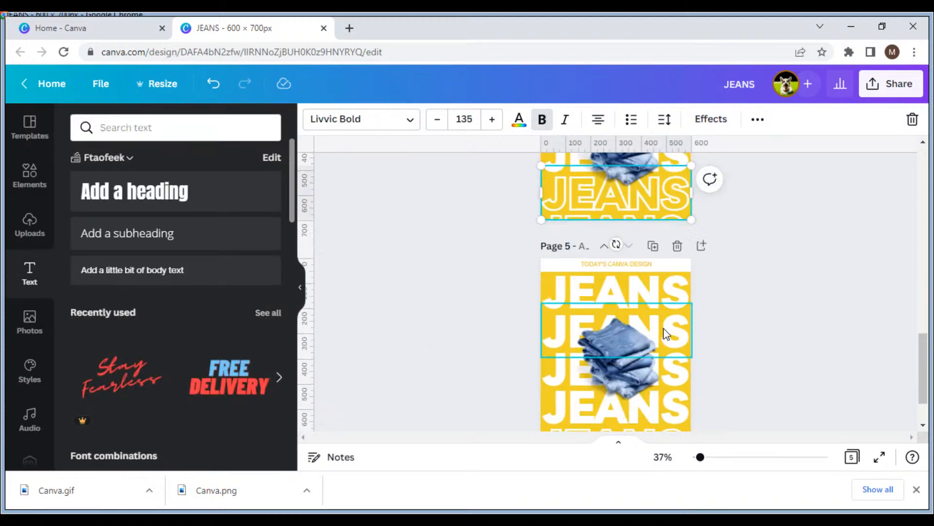
{"action": "scroll", "coordinate": [666, 333], "scroll_direction": "down", "scroll_amount": 2}
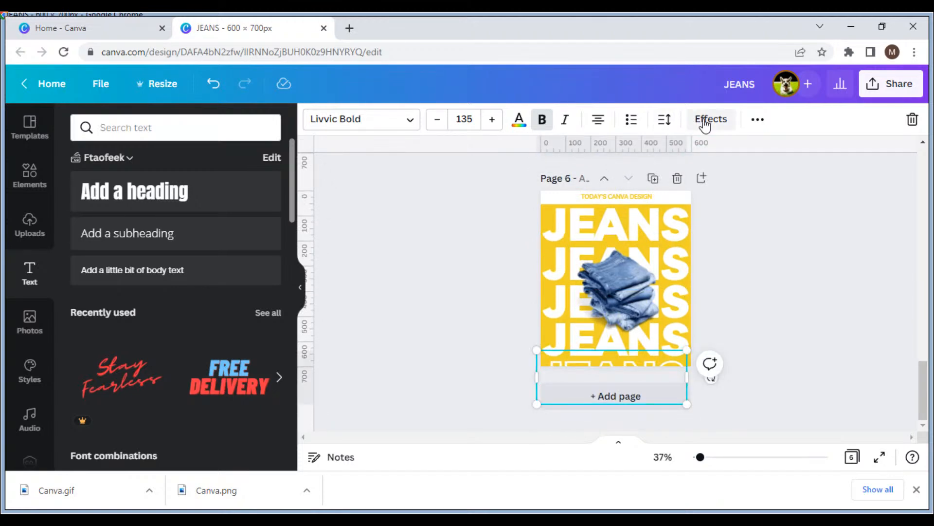
{"action": "left_click", "coordinate": [705, 123]}
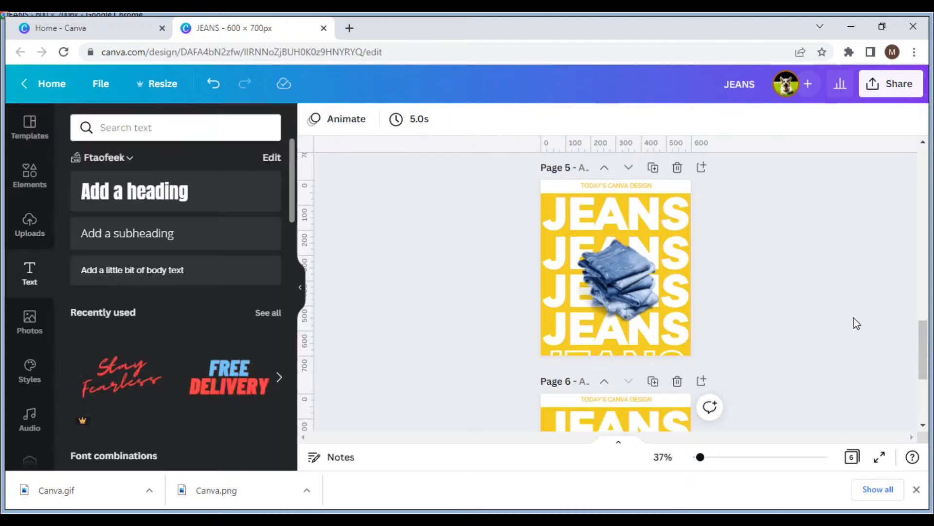
Set the page timing to 0.3 seconds and apply it to all six pages.
{"action": "scroll", "coordinate": [853, 318], "scroll_direction": "up", "scroll_amount": 6}
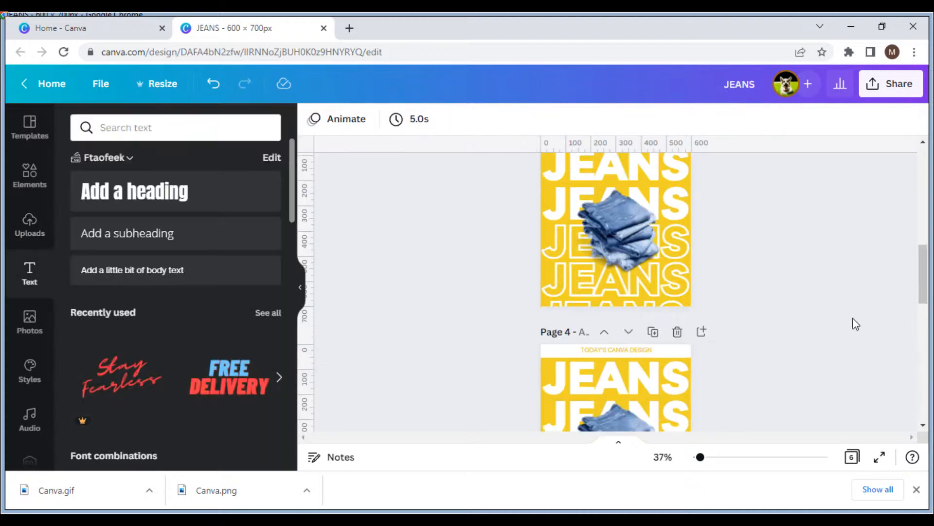
{"action": "scroll", "coordinate": [856, 323], "scroll_direction": "up", "scroll_amount": 10}
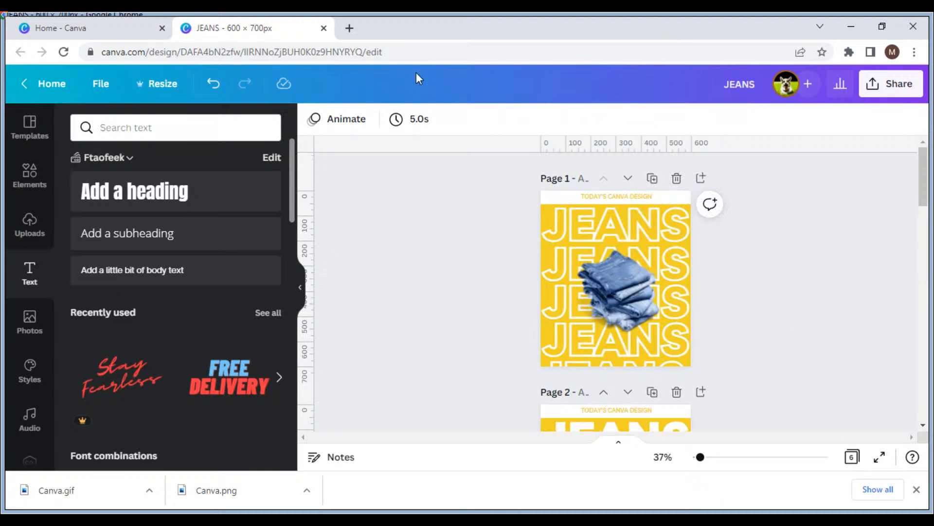
{"action": "left_click", "coordinate": [421, 123]}
{"action": "left_click", "coordinate": [529, 159]}
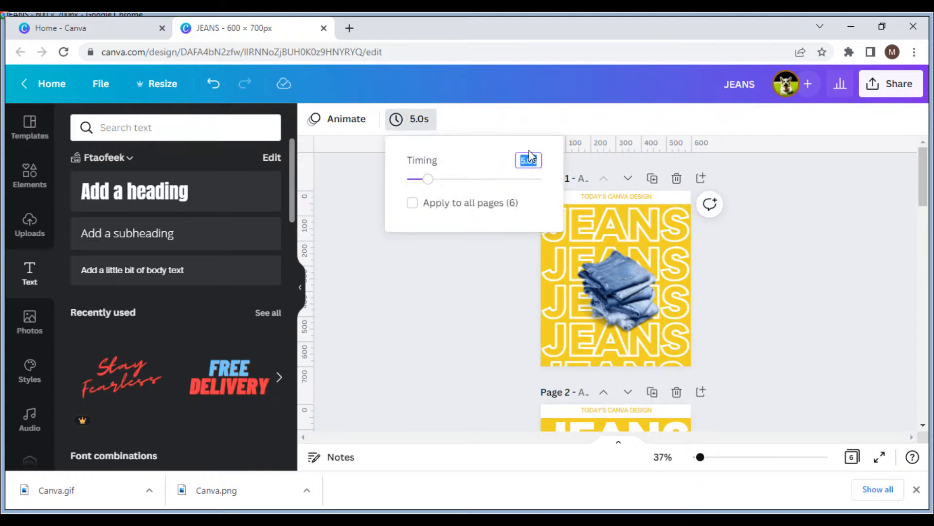
{"action": "key", "text": "BackSpace"}
{"action": "type", "text": "0.3"}
{"action": "key", "text": "Return"}
{"action": "left_click", "coordinate": [412, 203]}
{"action": "left_click", "coordinate": [431, 269]}
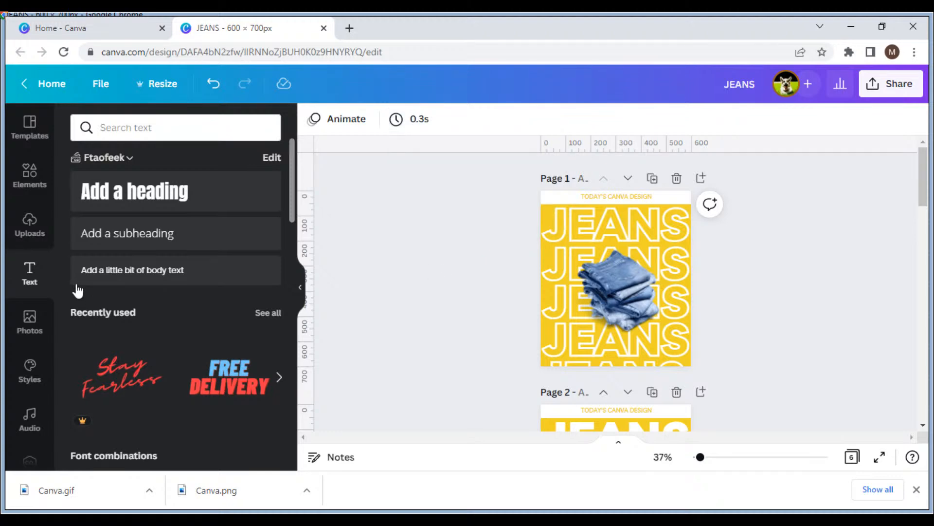
Add the Kite Lines (Instrumental Version) audio track to the JEANS design and play the full-screen preview.
{"action": "left_click", "coordinate": [30, 419]}
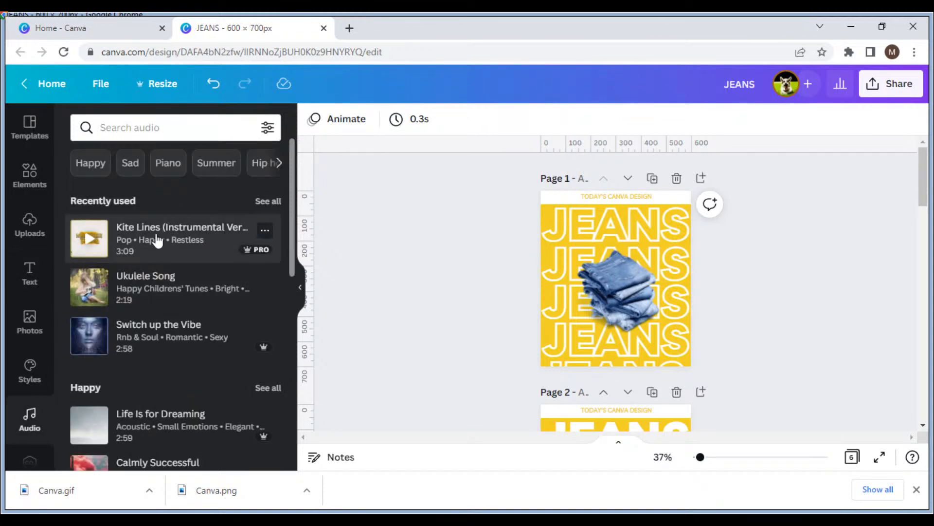
{"action": "left_click", "coordinate": [160, 240]}
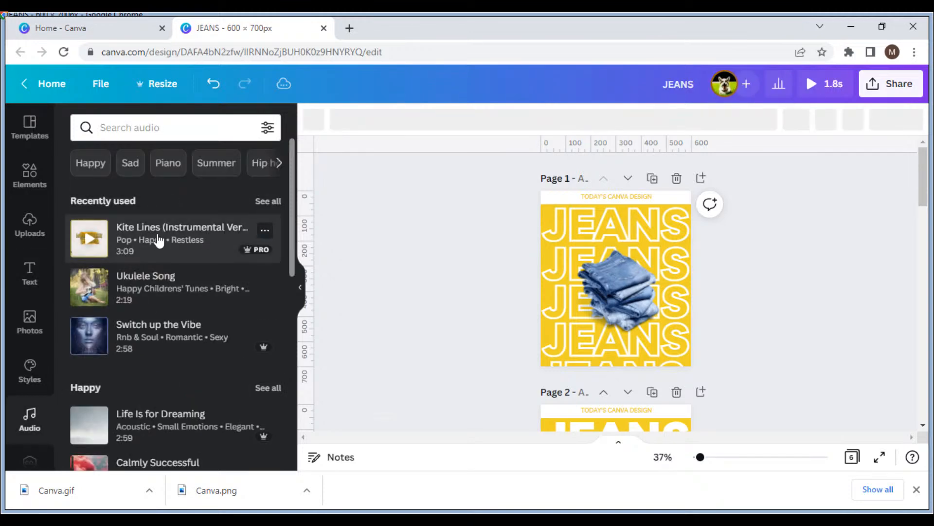
{"action": "left_click", "coordinate": [826, 92]}
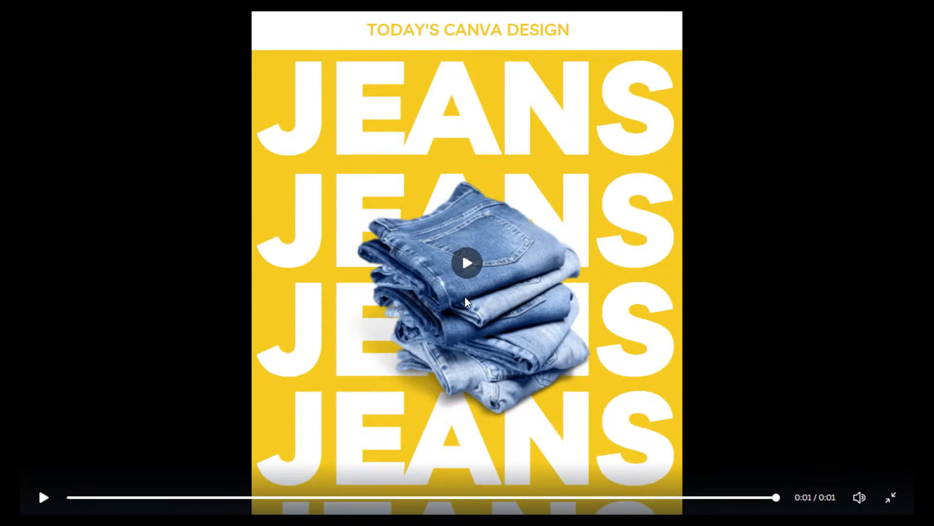
{"action": "left_click", "coordinate": [467, 265]}
{"action": "left_click", "coordinate": [467, 270]}
{"action": "key", "text": "Escape"}
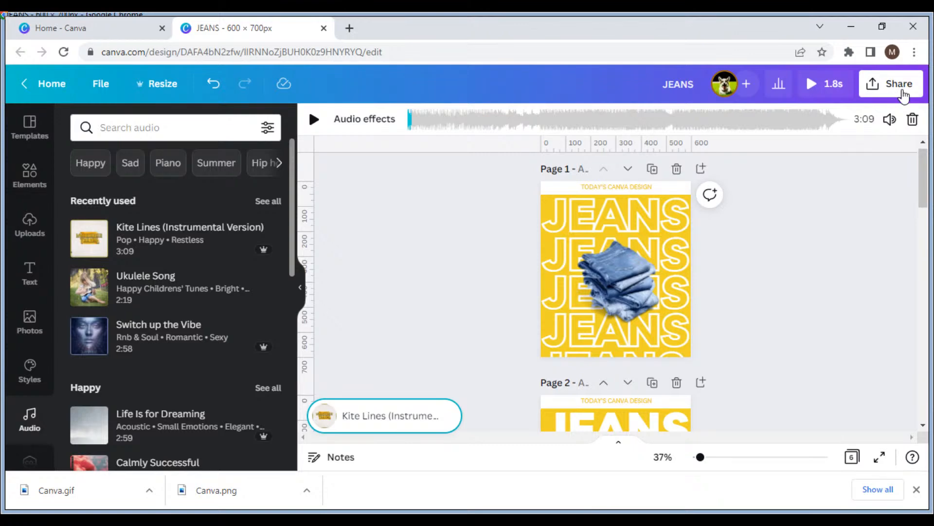
Download the JEANS design as a GIF.
{"action": "left_click", "coordinate": [725, 178]}
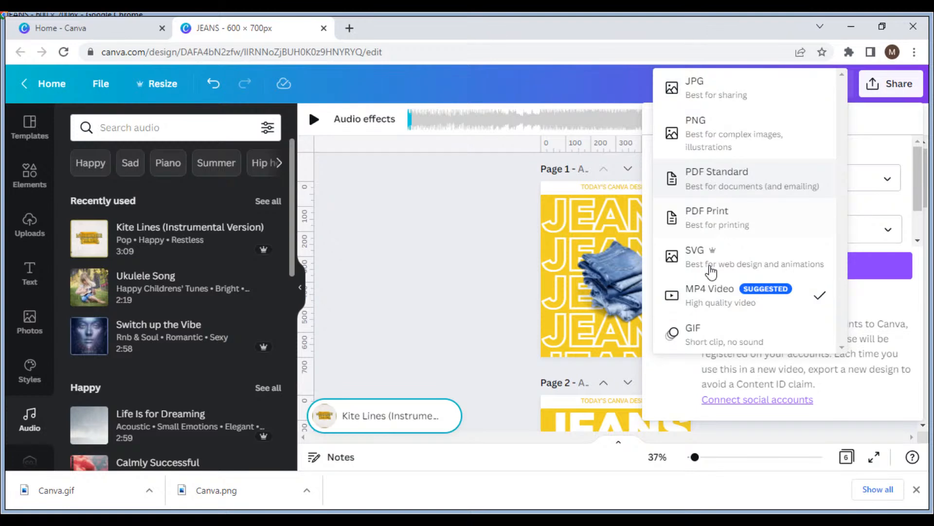
{"action": "left_click", "coordinate": [693, 334]}
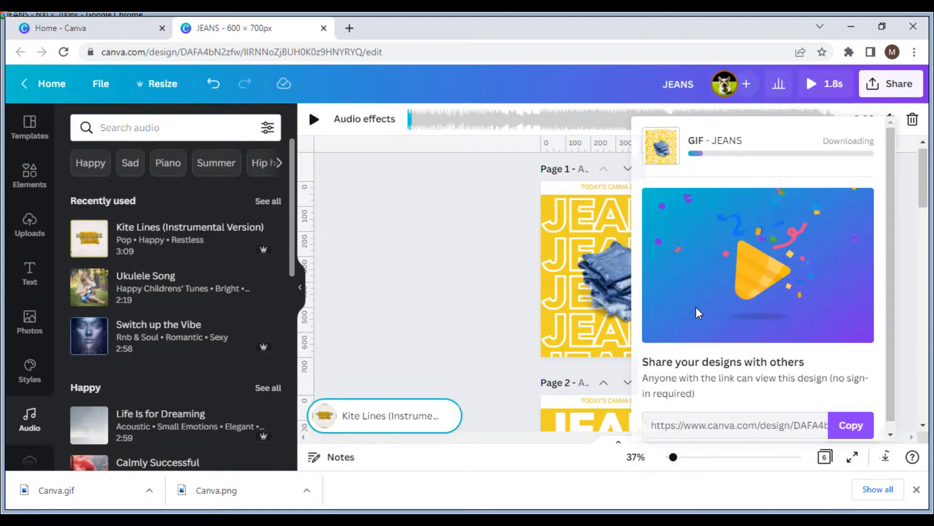
{"action": "left_click", "coordinate": [406, 241]}
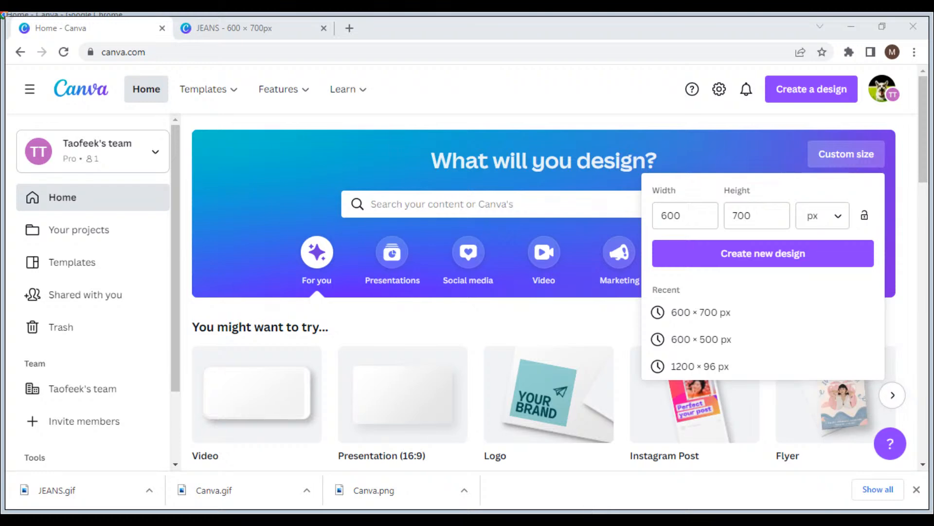
Return to the JEANS design and review how the headings fill in from page 1 to page 4.
{"action": "key", "text": "ctrl+Tab"}
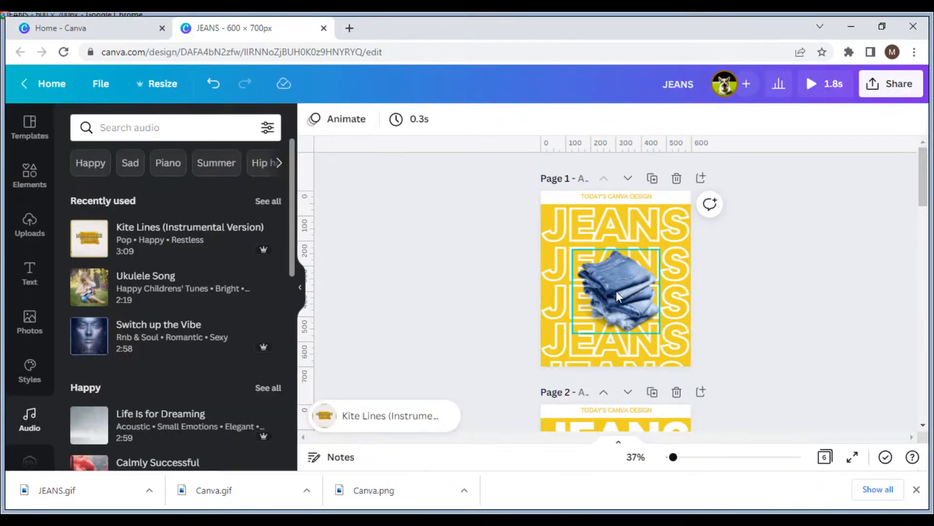
{"action": "left_click", "coordinate": [602, 266]}
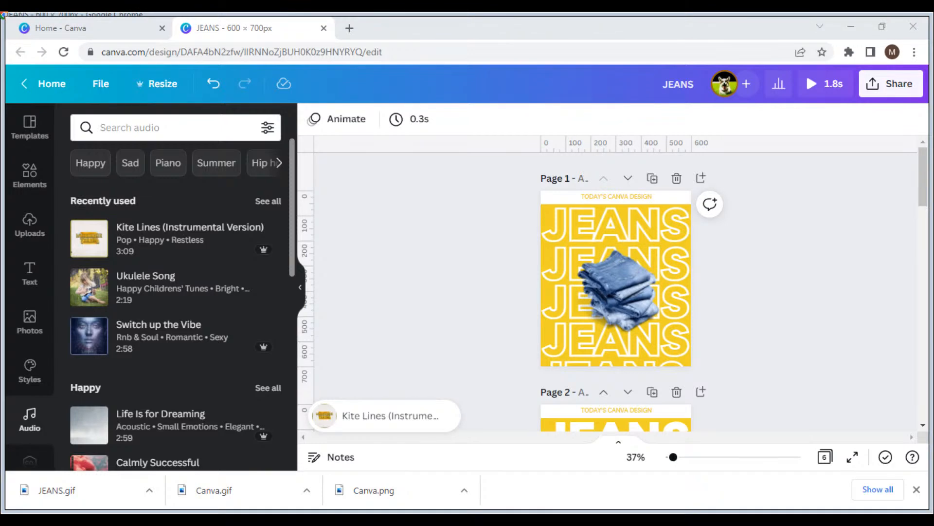
{"action": "scroll", "coordinate": [658, 340], "scroll_direction": "down", "scroll_amount": 3}
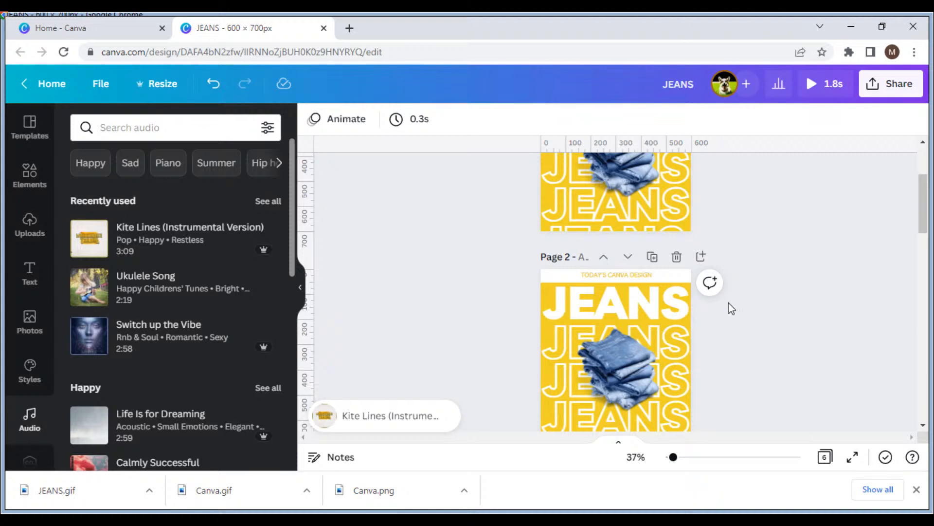
{"action": "scroll", "coordinate": [728, 310], "scroll_direction": "down", "scroll_amount": 3}
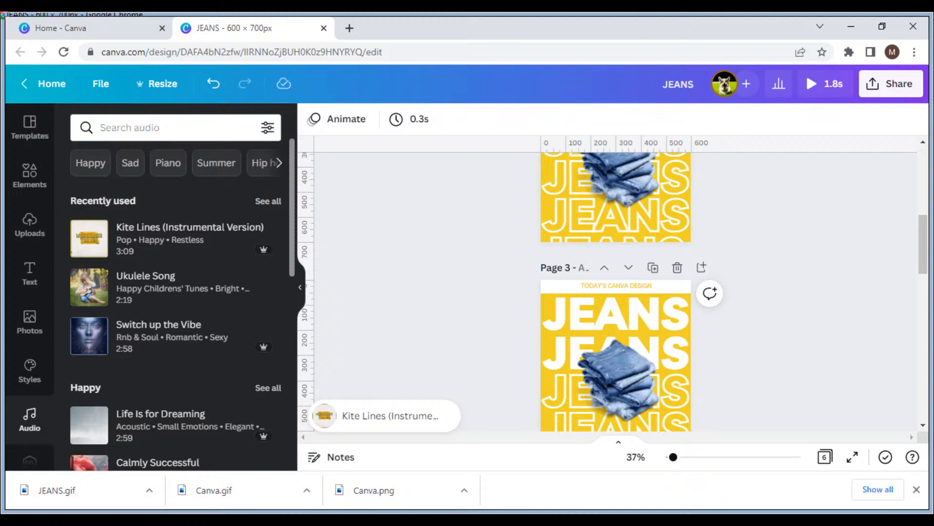
{"action": "scroll", "coordinate": [764, 209], "scroll_direction": "down", "scroll_amount": 3}
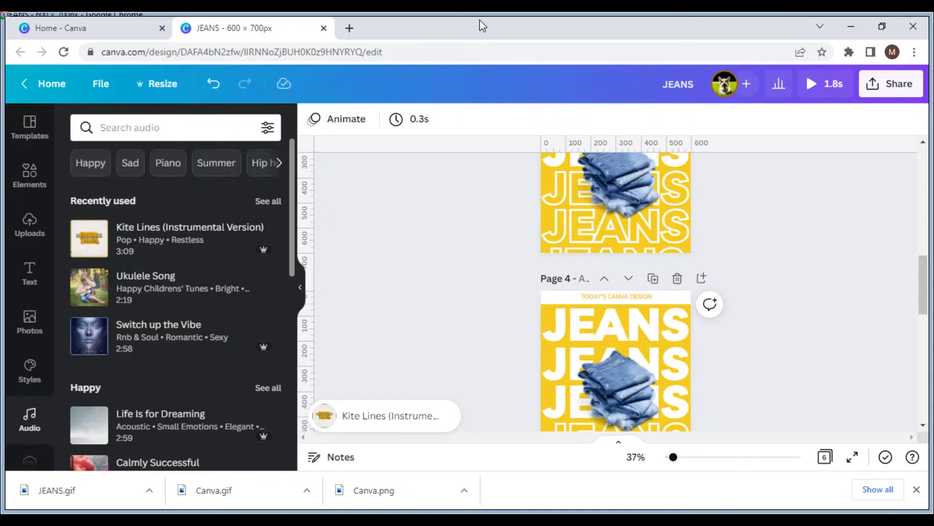
{"action": "scroll", "coordinate": [444, 310], "scroll_direction": "up", "scroll_amount": 1}
{"action": "scroll", "coordinate": [445, 310], "scroll_direction": "down", "scroll_amount": 1}
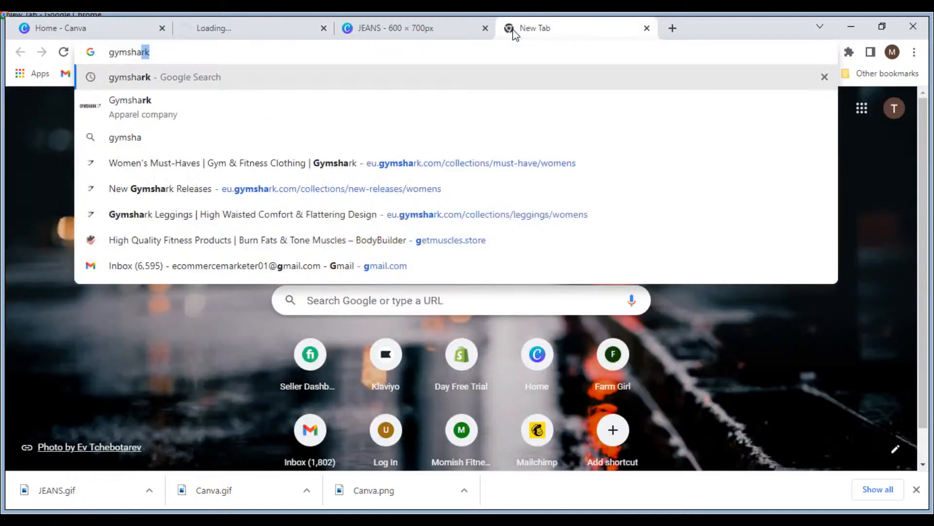
Open the gymshark.com website in the new browser tab.
{"action": "type", "text": "j"}
{"action": "key", "text": "BackSpace"}
{"action": "type", "text": "k.co"}
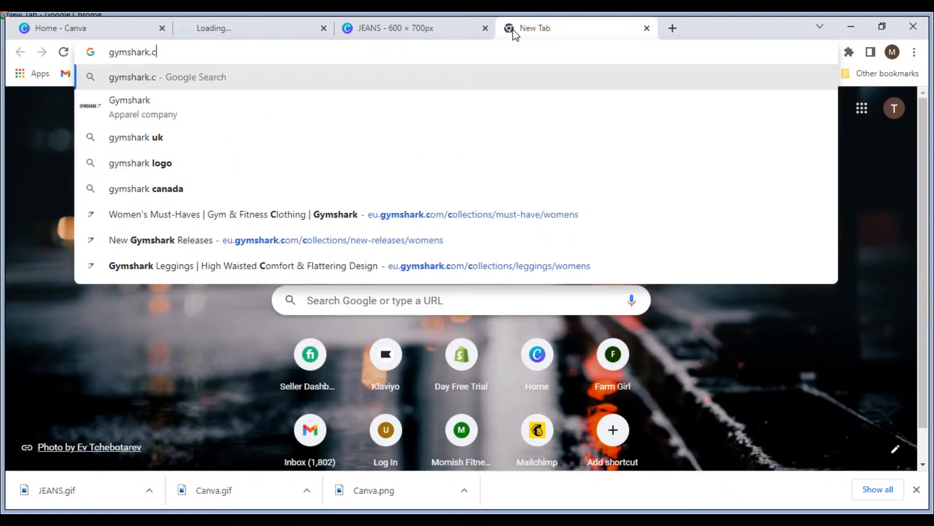
{"action": "type", "text": "m"}
{"action": "key", "text": "Return"}
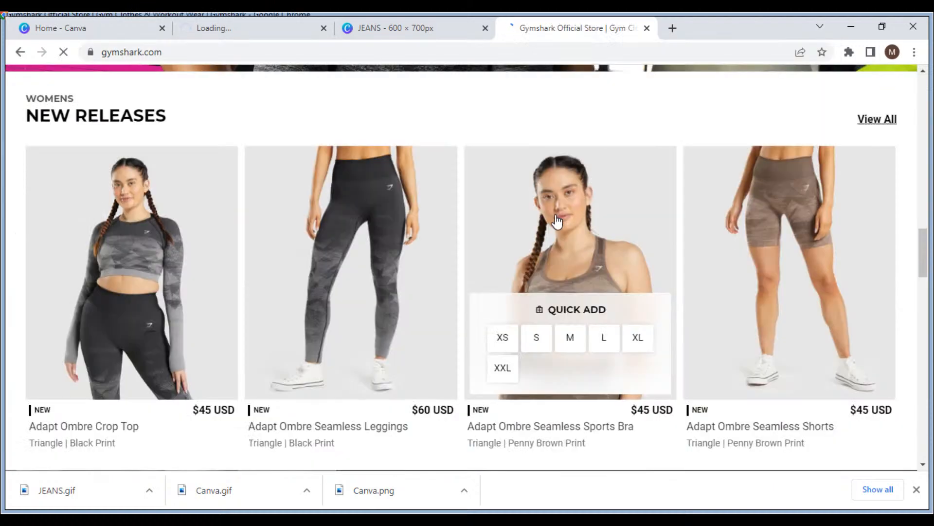
Switch to the blank 600 × 700 px design and search the elements library for "Texture", browsing the results.
{"action": "left_click", "coordinate": [308, 35]}
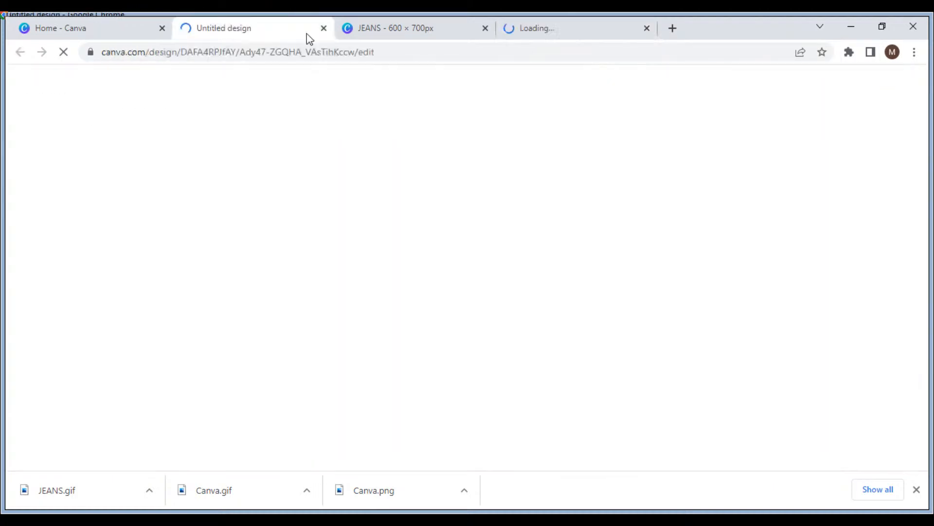
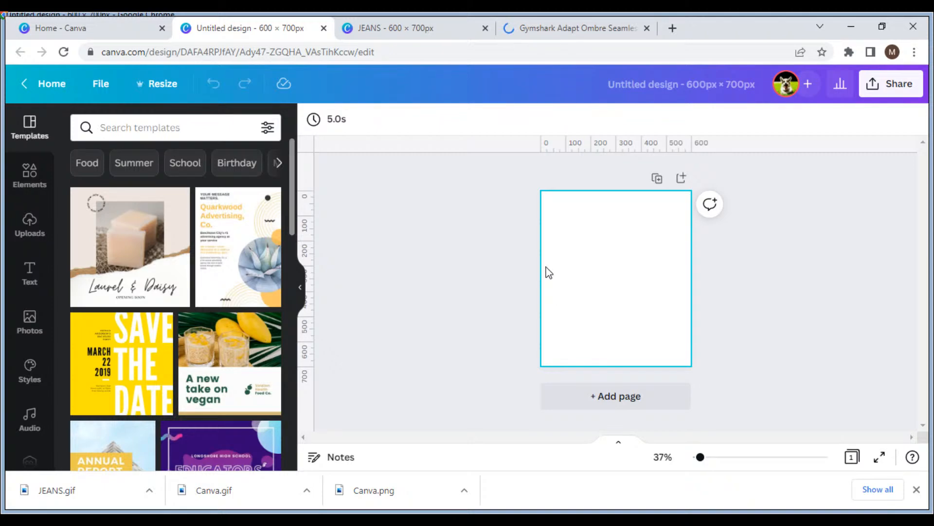
{"action": "left_click", "coordinate": [30, 175]}
{"action": "left_click", "coordinate": [212, 130]}
{"action": "type", "text": "Texture"}
{"action": "key", "text": "Return"}
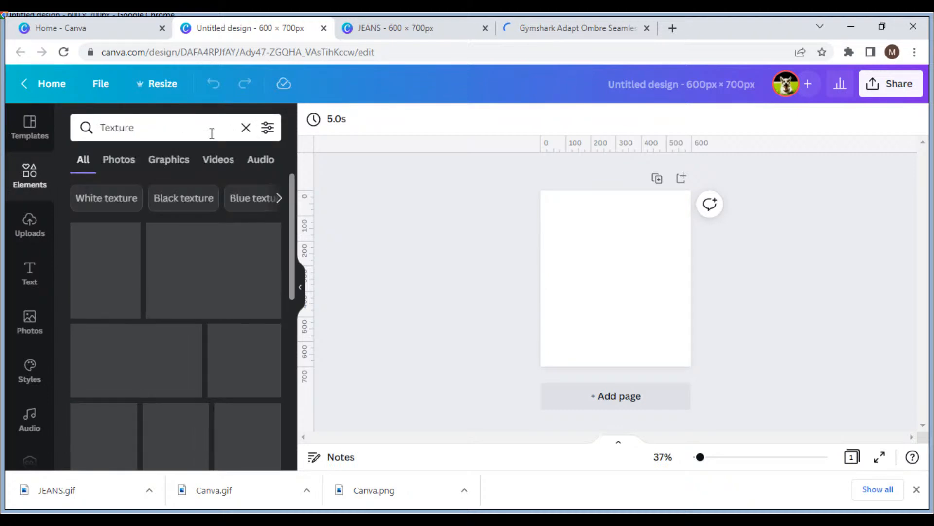
{"action": "scroll", "coordinate": [179, 292], "scroll_direction": "down", "scroll_amount": 3}
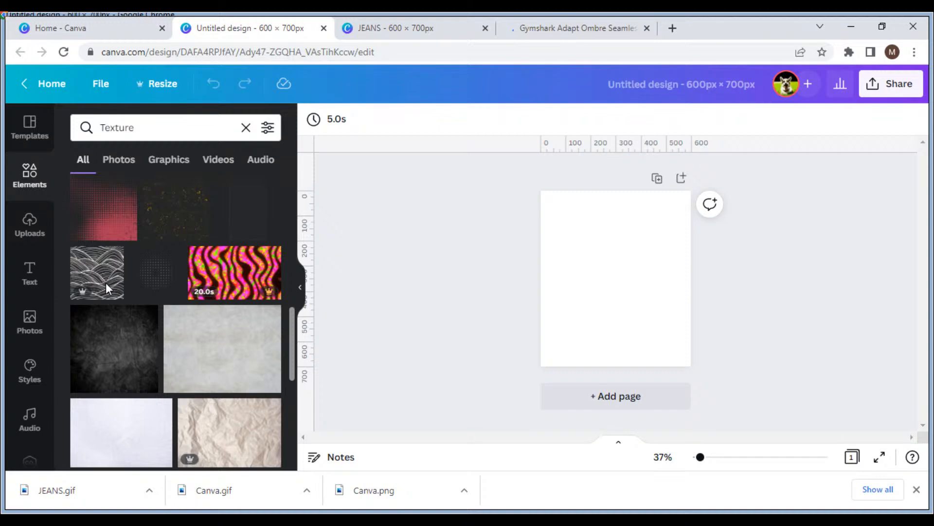
{"action": "left_click", "coordinate": [106, 284]}
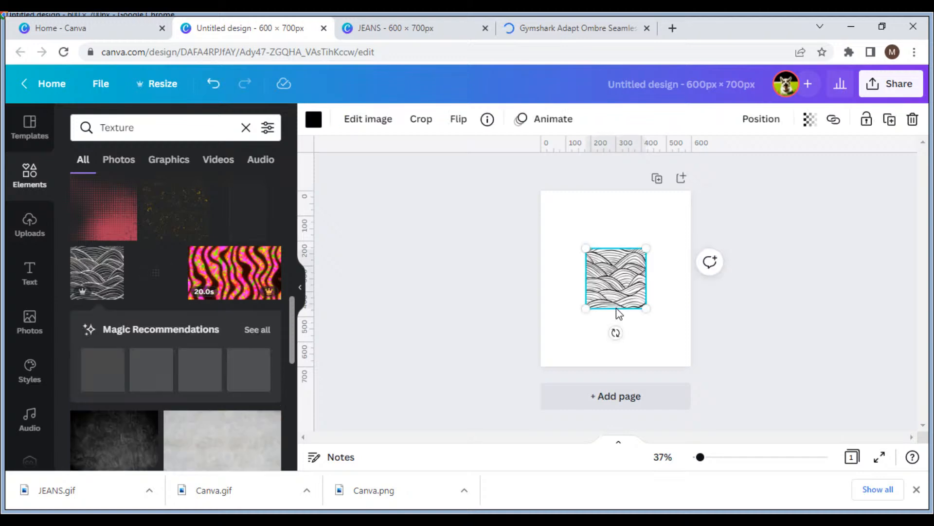
{"action": "key", "text": "Delete"}
{"action": "left_click", "coordinate": [256, 330]}
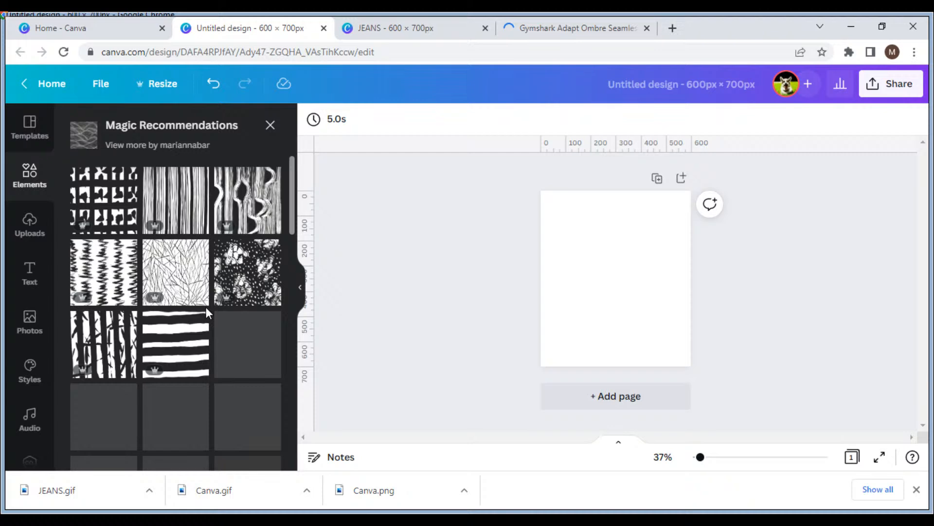
{"action": "scroll", "coordinate": [206, 306], "scroll_direction": "down", "scroll_amount": 4}
{"action": "left_click", "coordinate": [267, 199]}
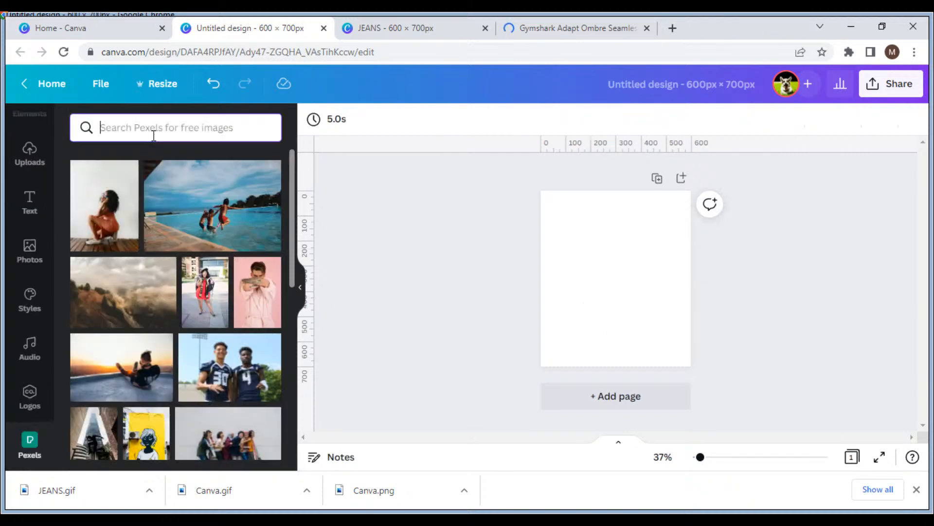
Search the Pexels photos for "texture" and look through the results for a suitable background.
{"action": "left_click", "coordinate": [154, 133]}
{"action": "type", "text": "texture"}
{"action": "key", "text": "Return"}
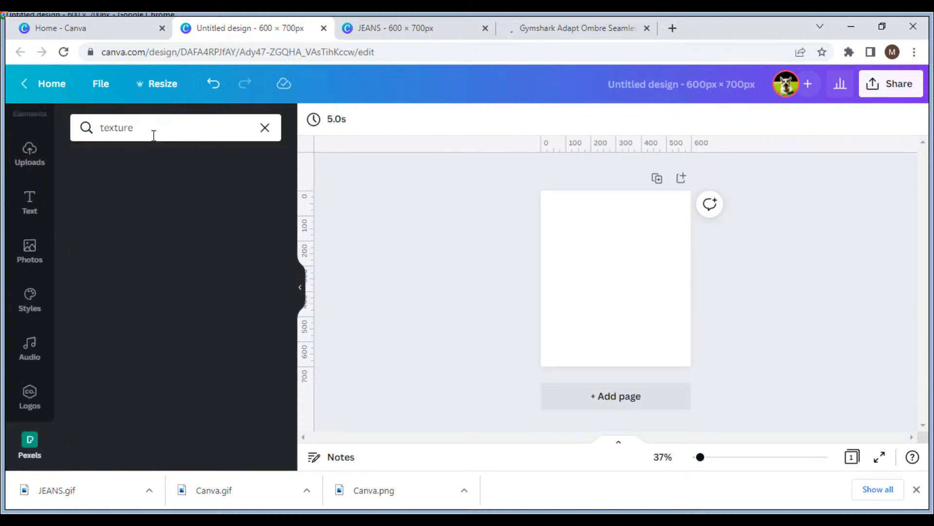
{"action": "scroll", "coordinate": [177, 288], "scroll_direction": "down", "scroll_amount": 2}
{"action": "scroll", "coordinate": [180, 290], "scroll_direction": "down", "scroll_amount": 4}
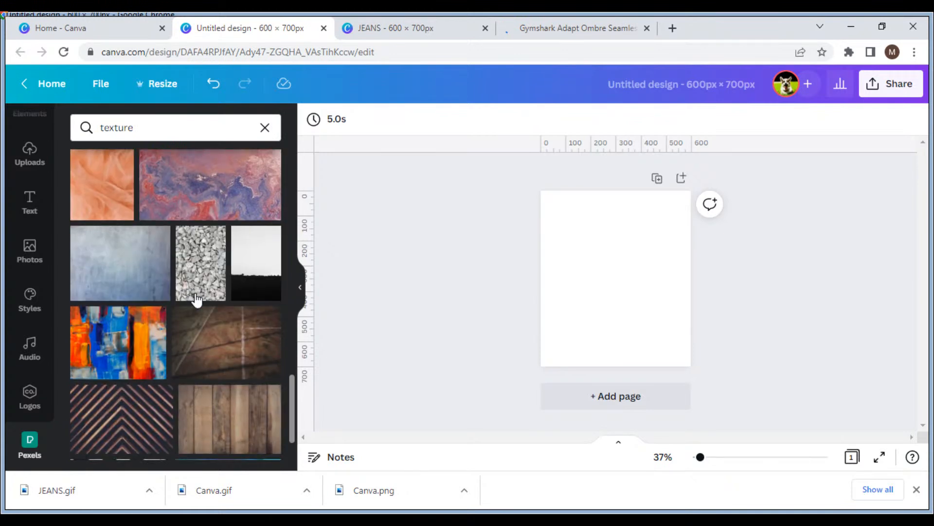
{"action": "scroll", "coordinate": [199, 290], "scroll_direction": "down", "scroll_amount": 5}
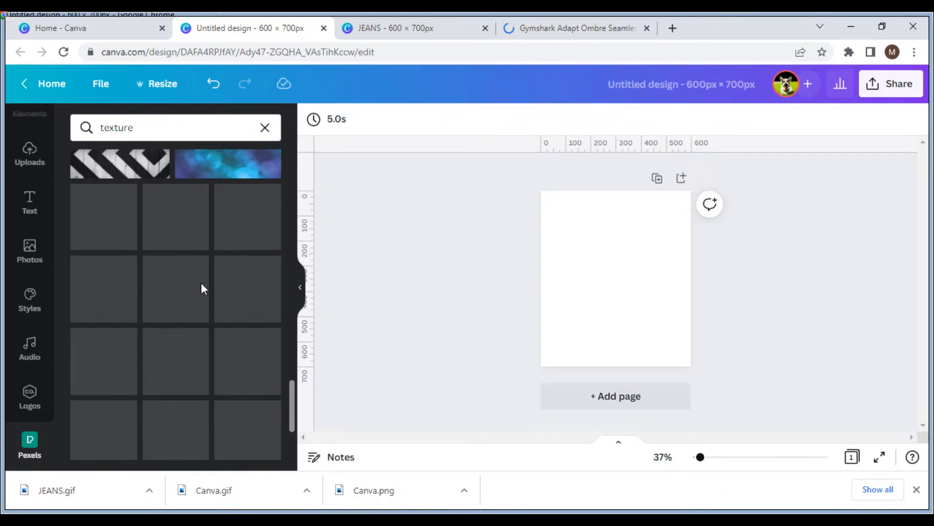
Narrow the Pexels photo search to "fit texture".
{"action": "left_click", "coordinate": [95, 128]}
{"action": "type", "text": "fit"}
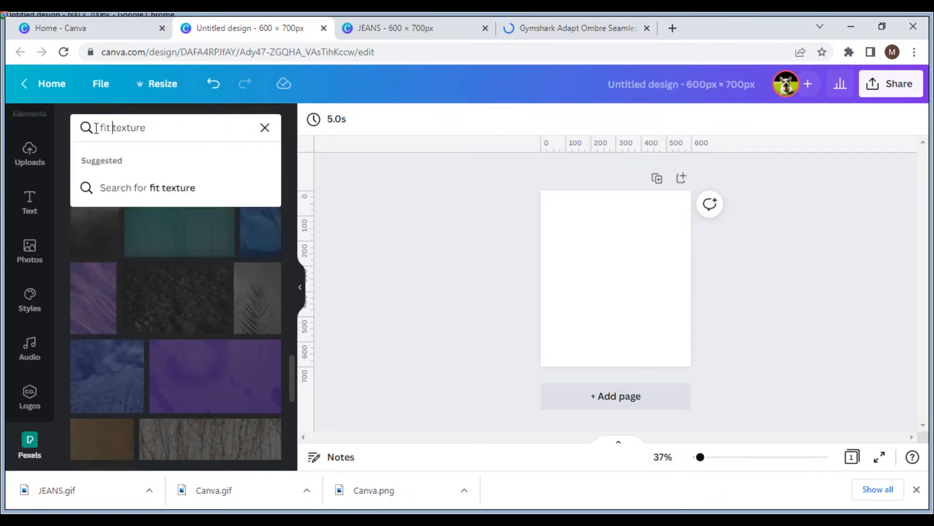
{"action": "key", "text": "Return"}
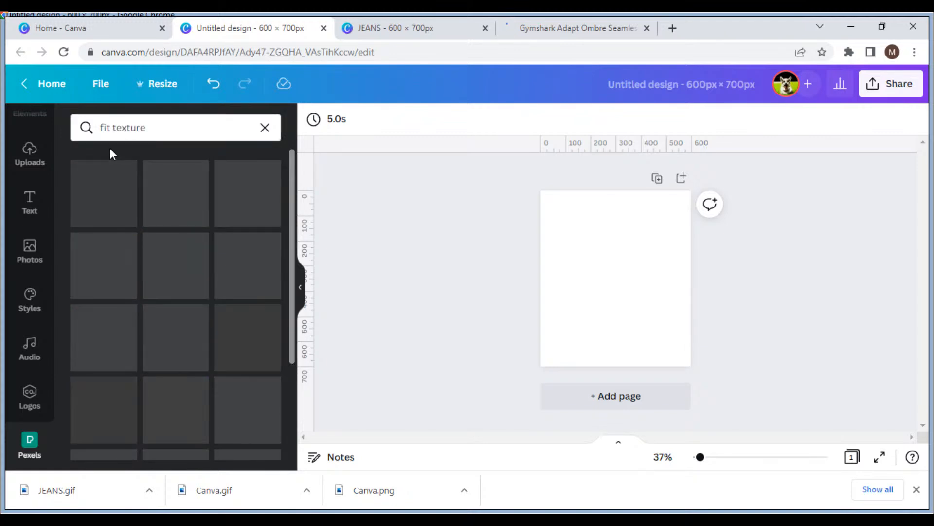
Search the Pexels photos for "fashion texture" and place the draped beige fabric photo over the page's top-left area.
{"action": "double_click", "coordinate": [105, 128]}
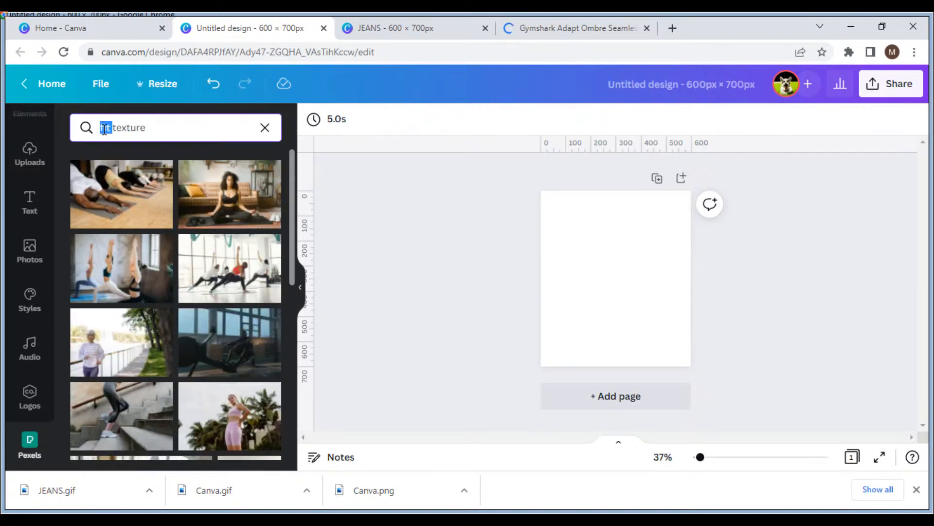
{"action": "type", "text": "fashion"}
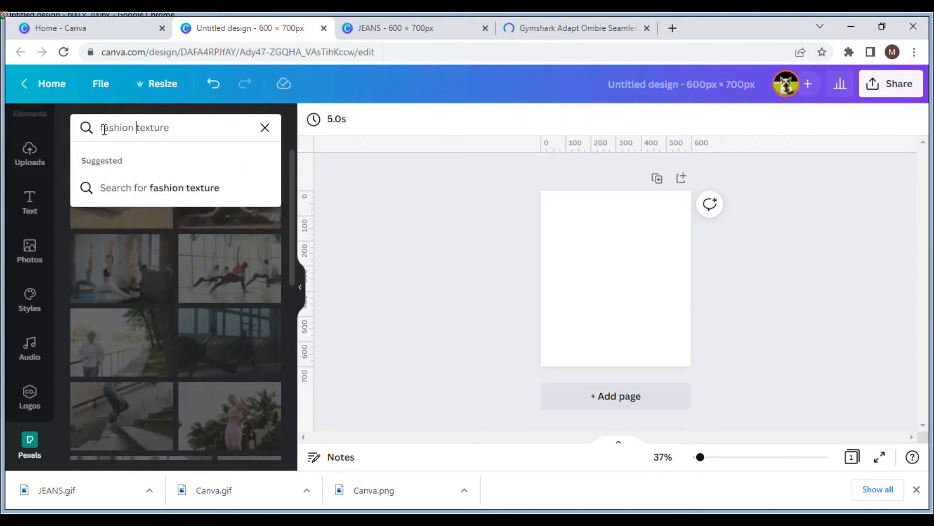
{"action": "key", "text": "Return"}
{"action": "scroll", "coordinate": [198, 285], "scroll_direction": "down", "scroll_amount": 6}
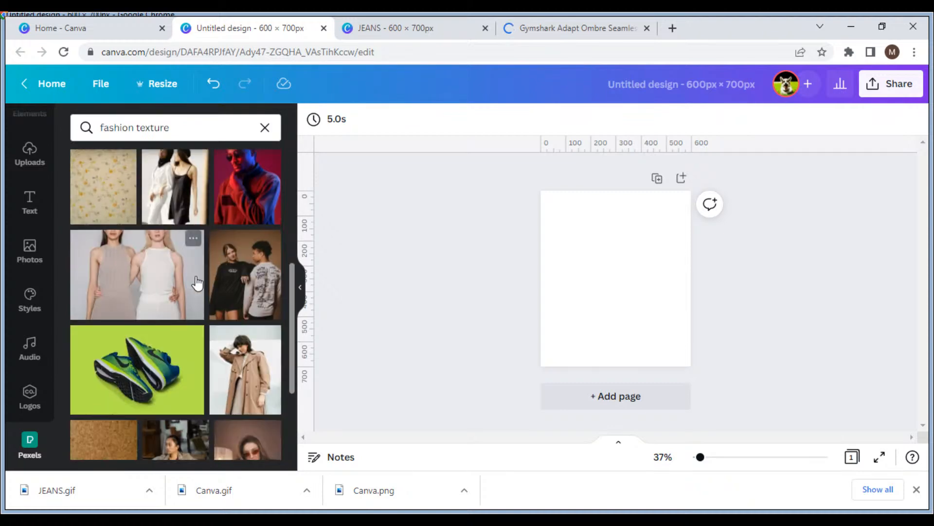
{"action": "scroll", "coordinate": [197, 282], "scroll_direction": "down", "scroll_amount": 4}
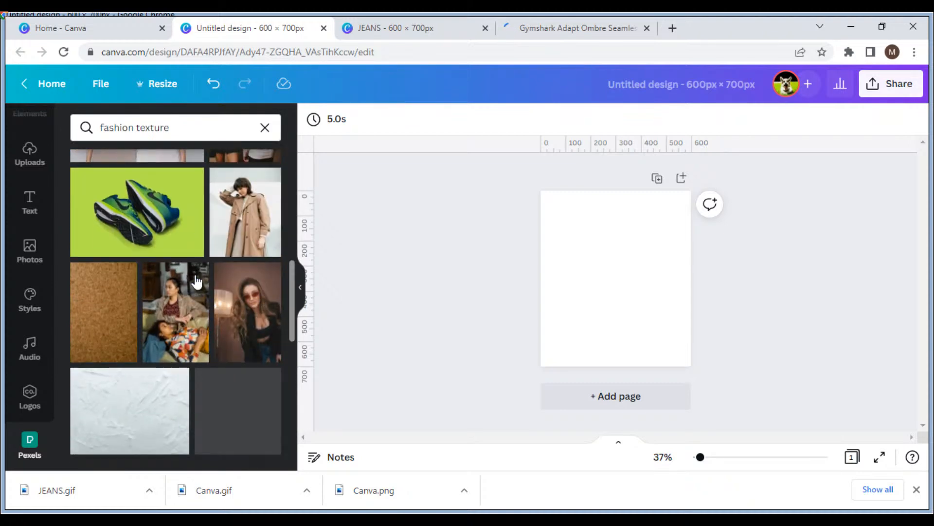
{"action": "scroll", "coordinate": [195, 279], "scroll_direction": "down", "scroll_amount": 8}
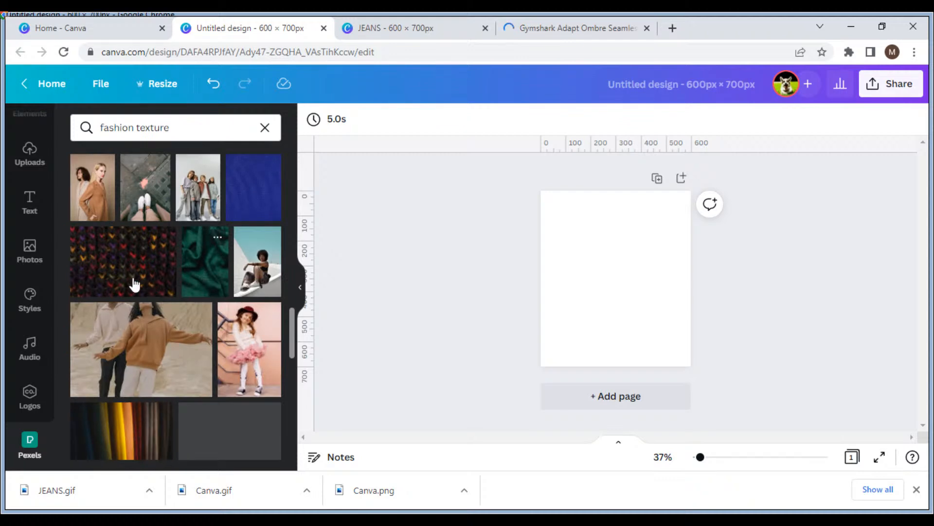
{"action": "scroll", "coordinate": [175, 271], "scroll_direction": "down", "scroll_amount": 6}
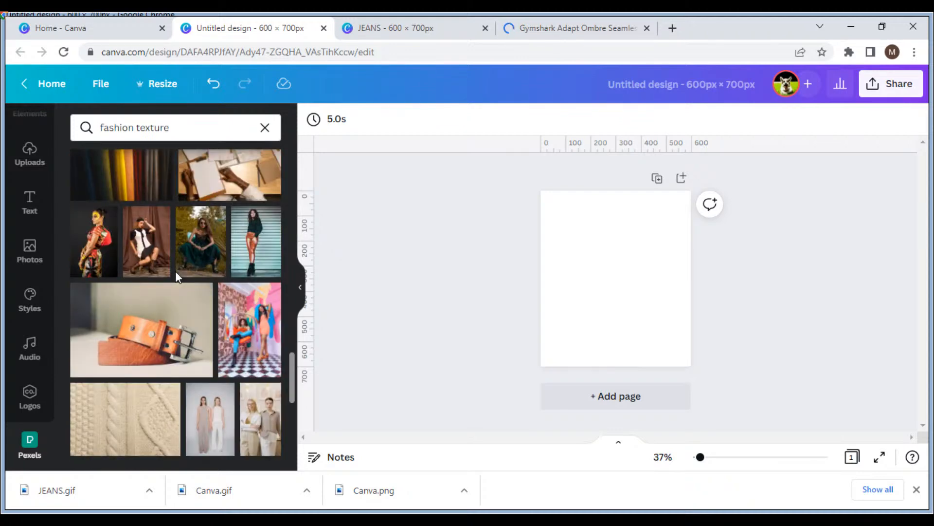
{"action": "scroll", "coordinate": [176, 276], "scroll_direction": "down", "scroll_amount": 8}
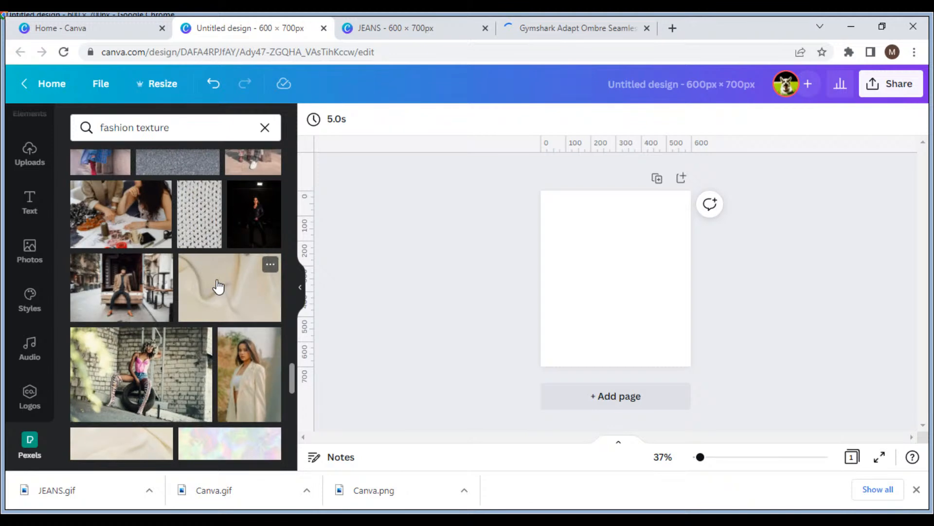
{"action": "left_click_drag", "start_coordinate": [218, 286], "coordinate": [590, 209]}
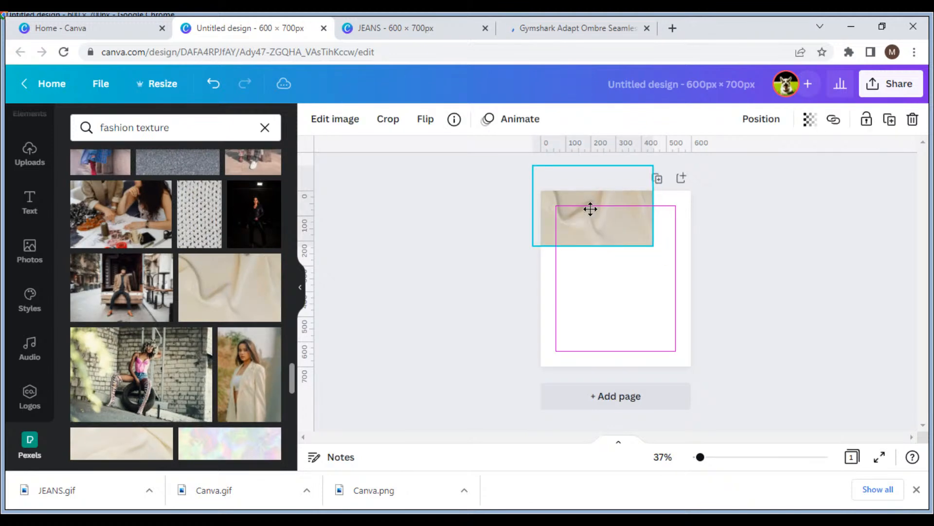
Put the beige fabric photo into the slanted rectangular frame from the Frames collection and place it at the page's top-left corner.
{"action": "scroll", "coordinate": [19, 182], "scroll_direction": "up", "scroll_amount": 2}
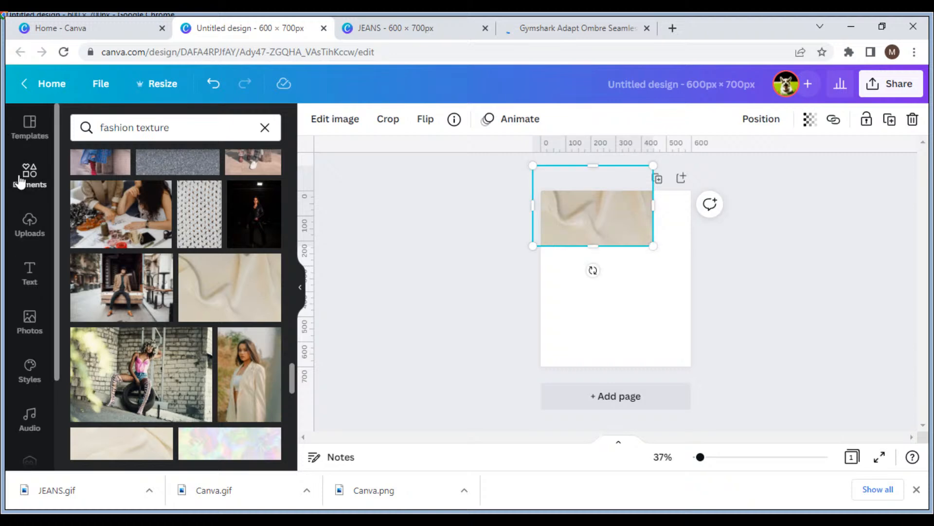
{"action": "left_click", "coordinate": [19, 181]}
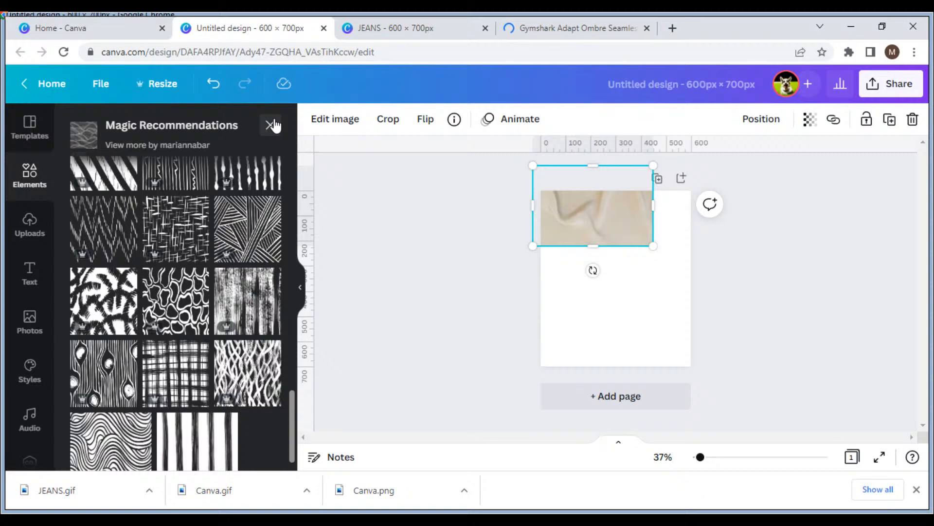
{"action": "left_click", "coordinate": [270, 125]}
{"action": "scroll", "coordinate": [263, 312], "scroll_direction": "down", "scroll_amount": 5}
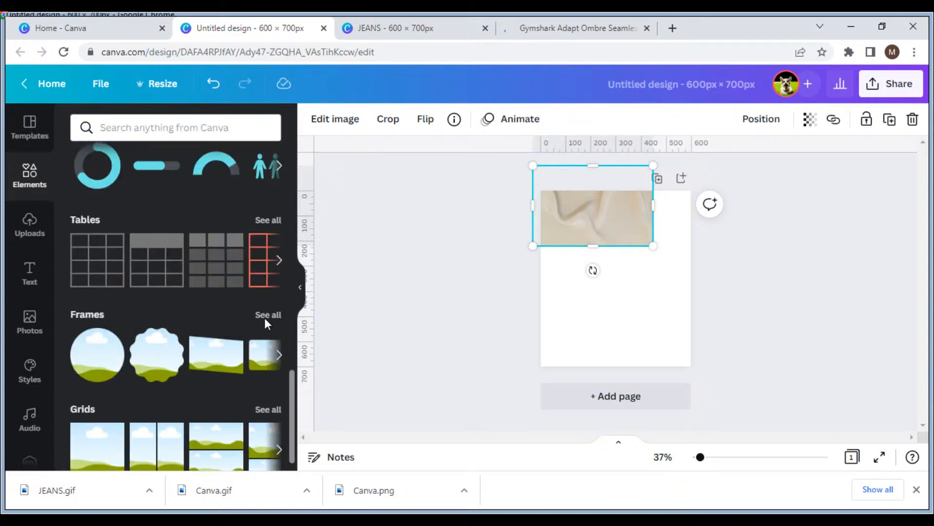
{"action": "left_click", "coordinate": [267, 316]}
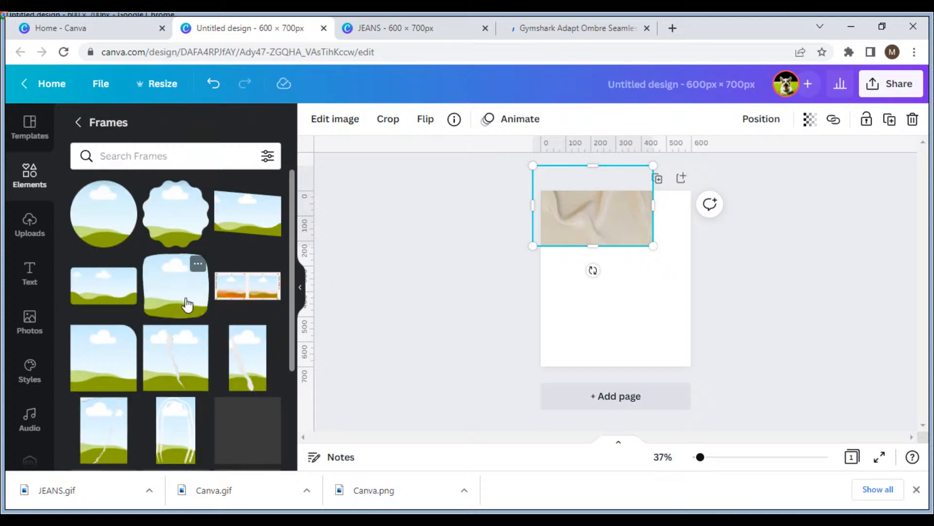
{"action": "scroll", "coordinate": [186, 307], "scroll_direction": "down", "scroll_amount": 10}
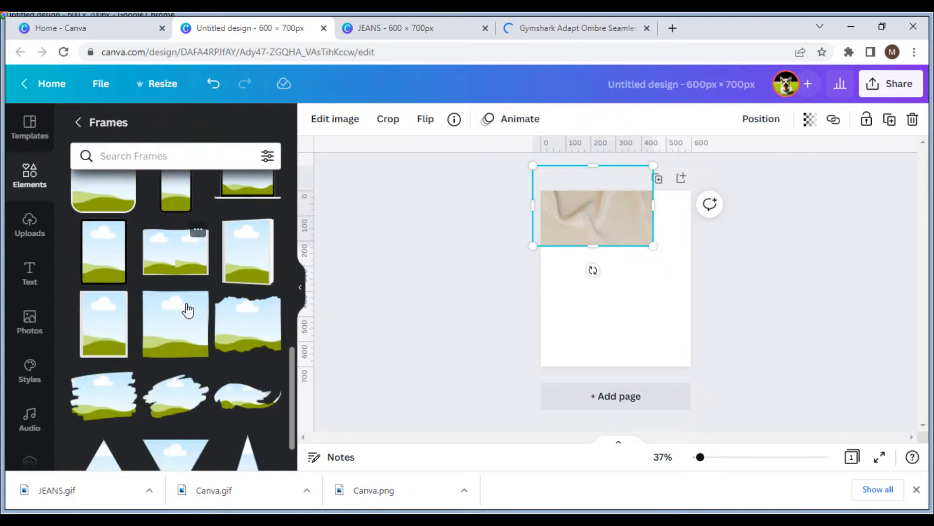
{"action": "scroll", "coordinate": [188, 310], "scroll_direction": "down", "scroll_amount": 5}
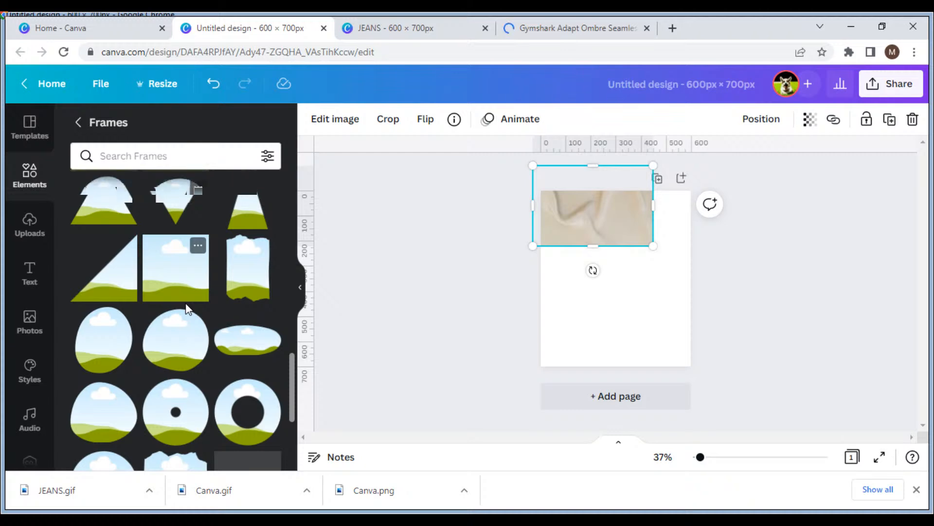
{"action": "scroll", "coordinate": [187, 307], "scroll_direction": "down", "scroll_amount": 5}
{"action": "scroll", "coordinate": [187, 308], "scroll_direction": "down", "scroll_amount": 5}
{"action": "scroll", "coordinate": [188, 309], "scroll_direction": "up", "scroll_amount": 15}
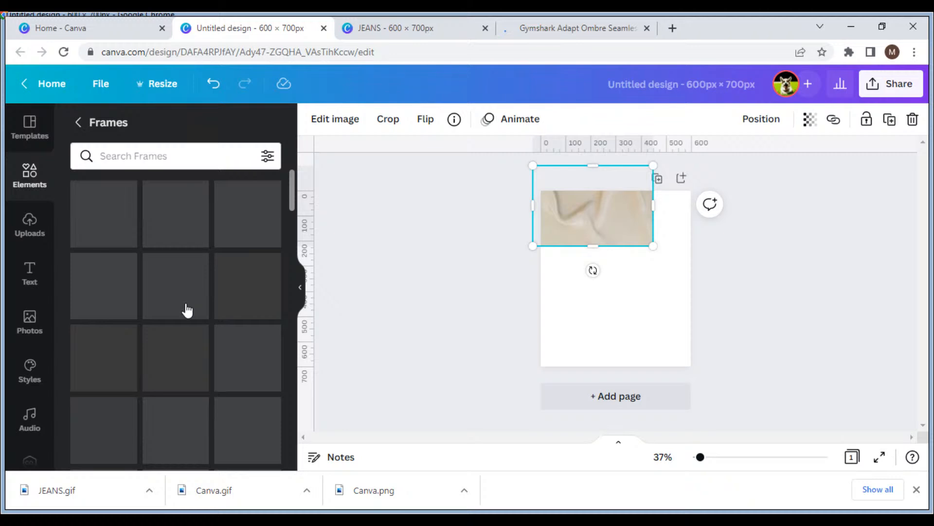
{"action": "left_click_drag", "start_coordinate": [618, 229], "coordinate": [575, 219]}
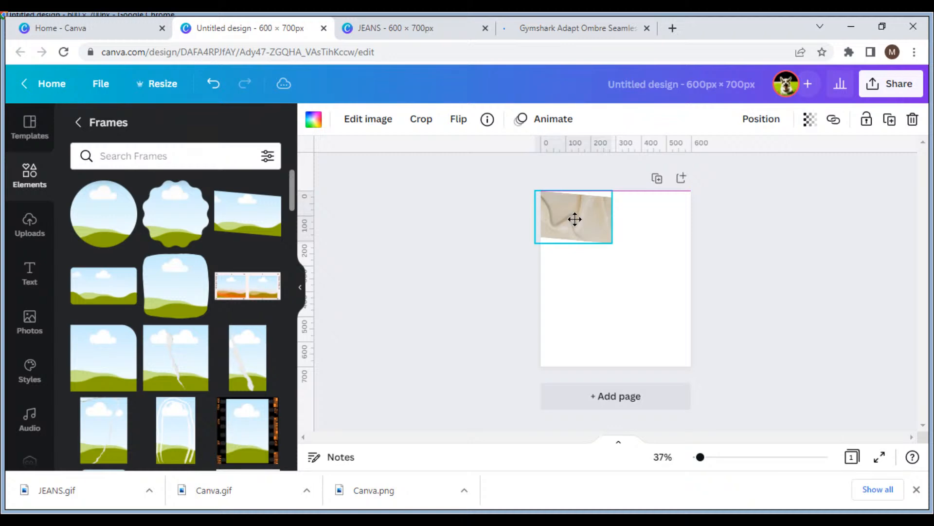
Enlarge the slanted fabric frame to span the full page width along the top edge, and flip it horizontally.
{"action": "left_click_drag", "start_coordinate": [612, 242], "coordinate": [724, 317]}
{"action": "left_click_drag", "start_coordinate": [638, 267], "coordinate": [628, 218]}
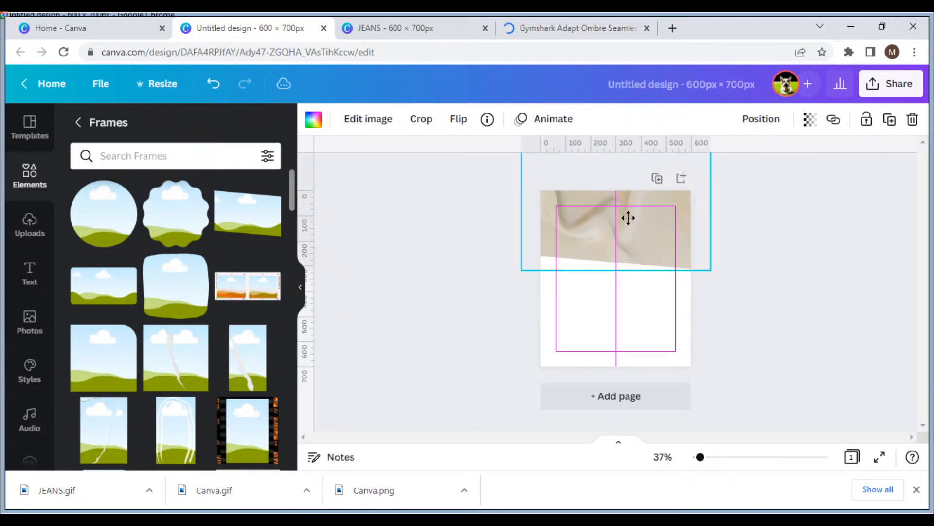
{"action": "left_click", "coordinate": [452, 123]}
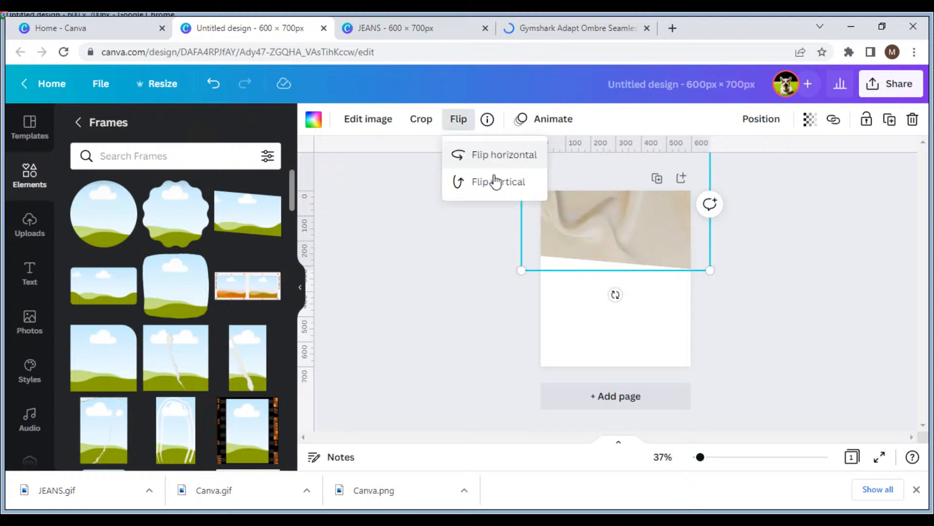
{"action": "left_click", "coordinate": [497, 160]}
{"action": "left_click_drag", "start_coordinate": [616, 295], "coordinate": [615, 390]}
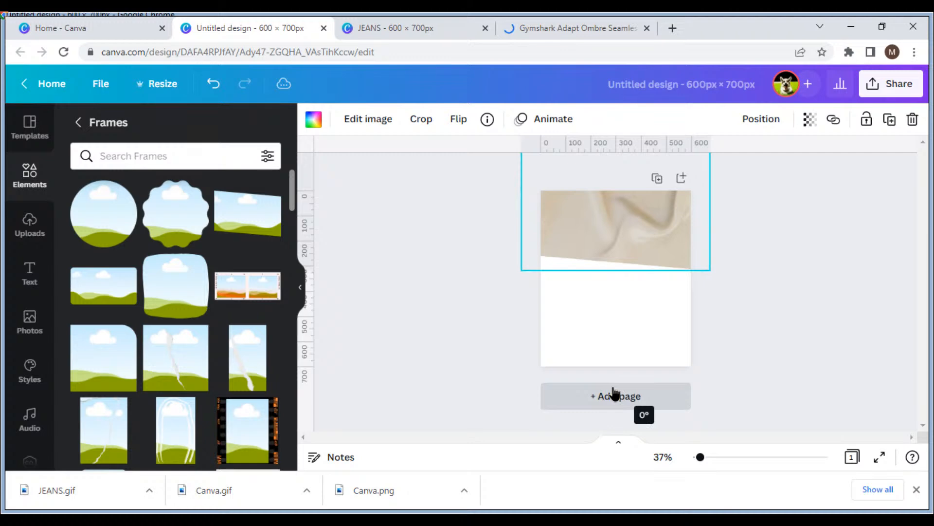
{"action": "left_click_drag", "start_coordinate": [632, 213], "coordinate": [644, 233]}
{"action": "left_click", "coordinate": [340, 273]}
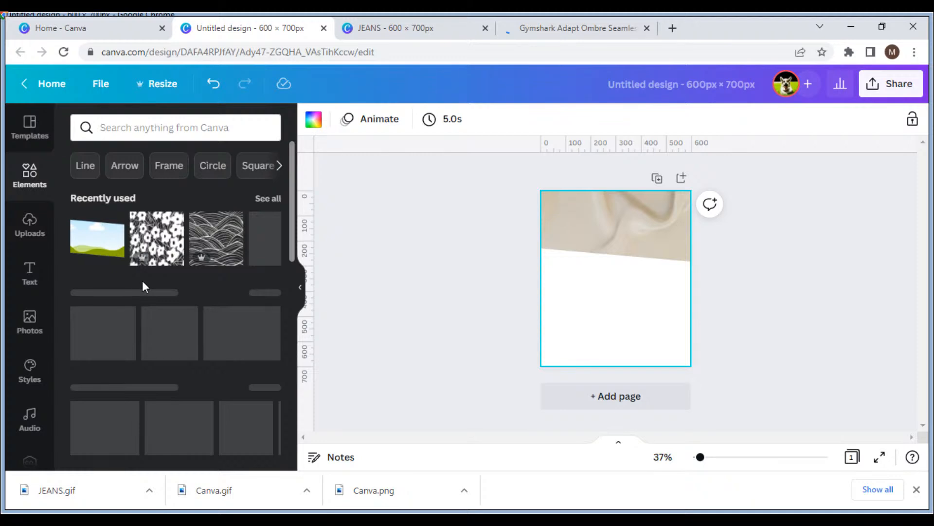
Add a single-cell photo grid and resize it to about 480 × 497 px, centred between the page's side margins.
{"action": "scroll", "coordinate": [142, 281], "scroll_direction": "down", "scroll_amount": 12}
{"action": "left_click", "coordinate": [97, 424]}
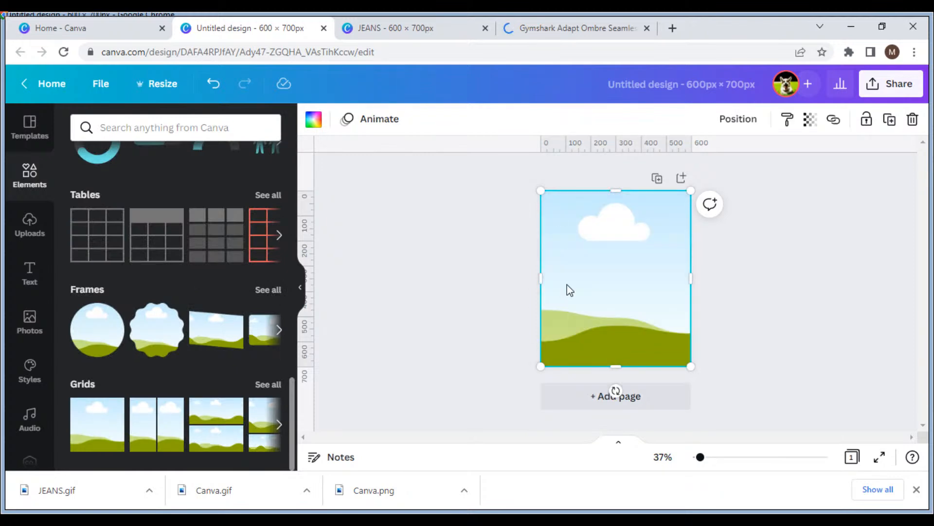
{"action": "left_click_drag", "start_coordinate": [545, 277], "coordinate": [563, 287]}
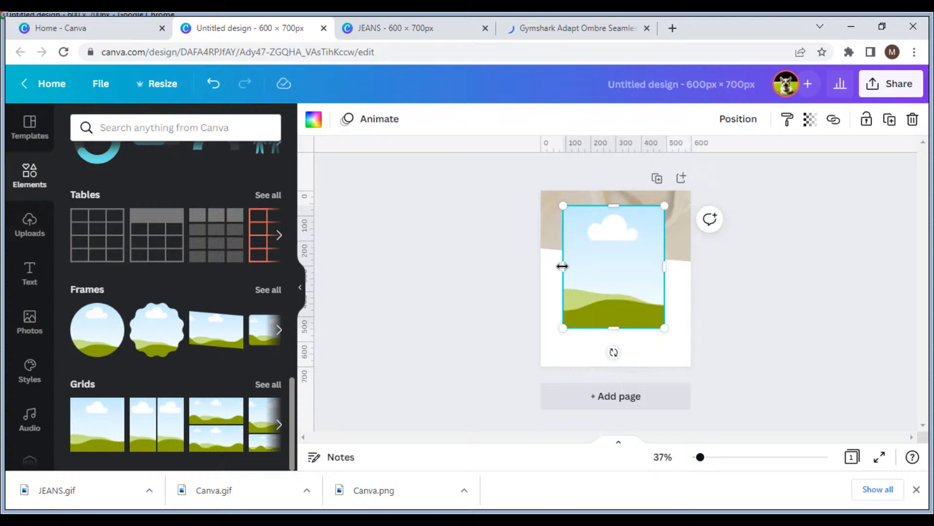
{"action": "left_click_drag", "start_coordinate": [562, 266], "coordinate": [555, 265]}
{"action": "left_click_drag", "start_coordinate": [662, 266], "coordinate": [676, 265]}
{"action": "left_click_drag", "start_coordinate": [618, 331], "coordinate": [619, 334]}
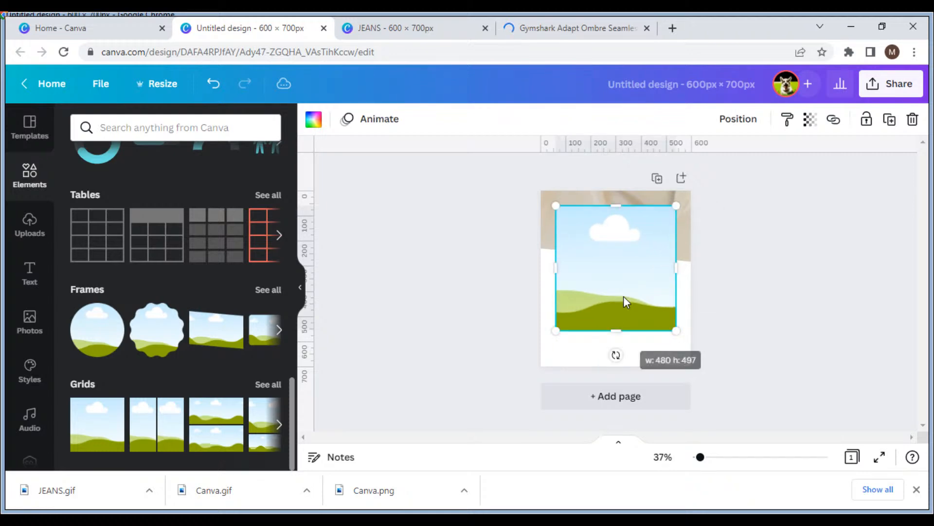
{"action": "left_click", "coordinate": [763, 311]}
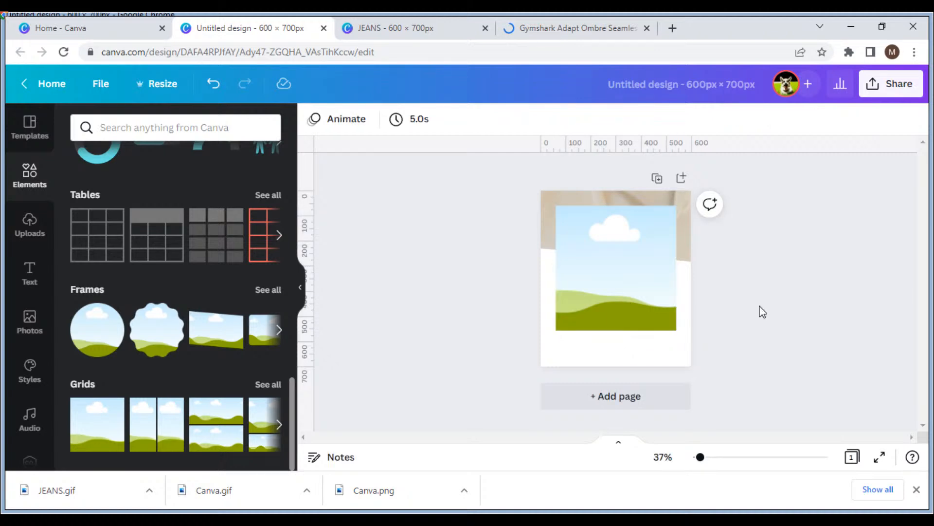
Add a heading text box and place it centred below the photo grid.
{"action": "left_click", "coordinate": [34, 258]}
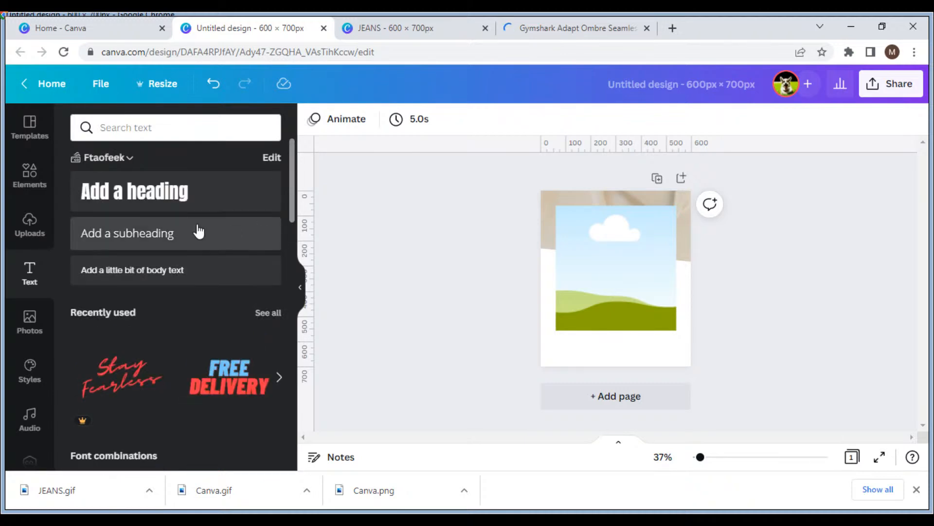
{"action": "left_click", "coordinate": [176, 190]}
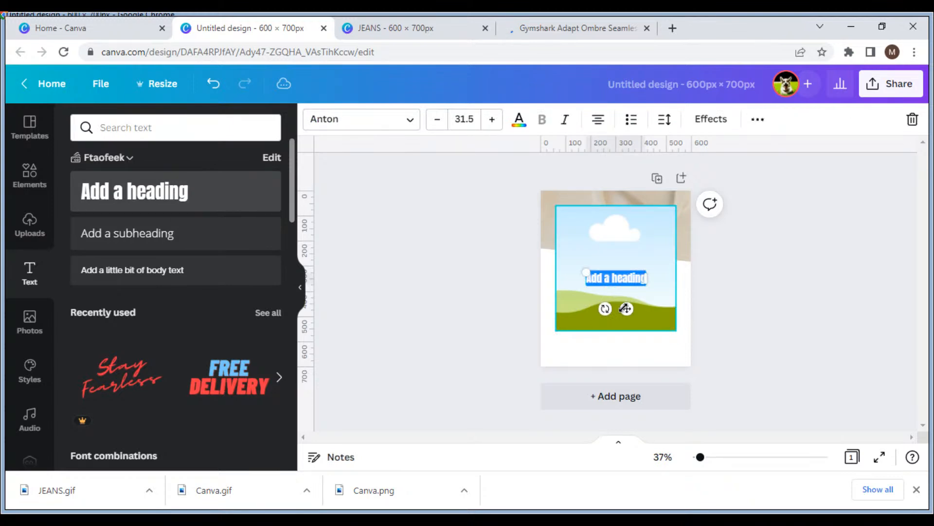
{"action": "left_click_drag", "start_coordinate": [626, 308], "coordinate": [624, 377]}
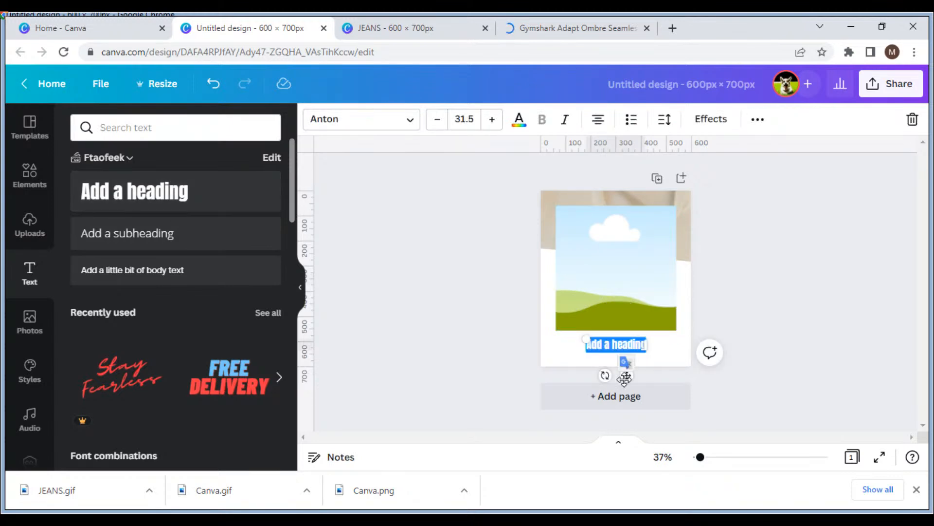
Replace the heading's placeholder text with "SUSTAINABLE COLLECTION" in capitals.
{"action": "type", "text": "Susta"}
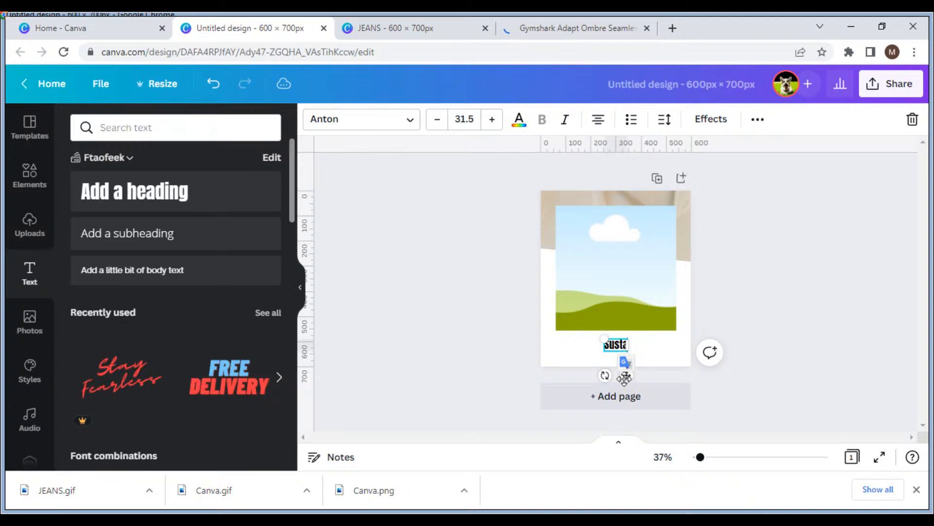
{"action": "key", "text": "BackSpace"}
{"action": "key", "text": "BackSpace"}
{"action": "key", "text": "BackSpace"}
{"action": "key", "text": "BackSpace"}
{"action": "key", "text": "BackSpace"}
{"action": "type", "text": "SUSTAINA"}
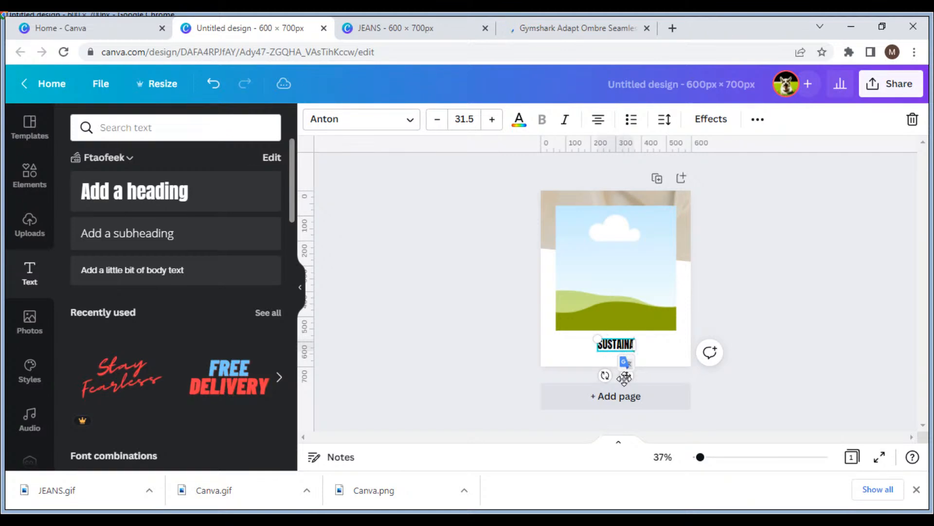
{"action": "type", "text": "BLE COLLE"}
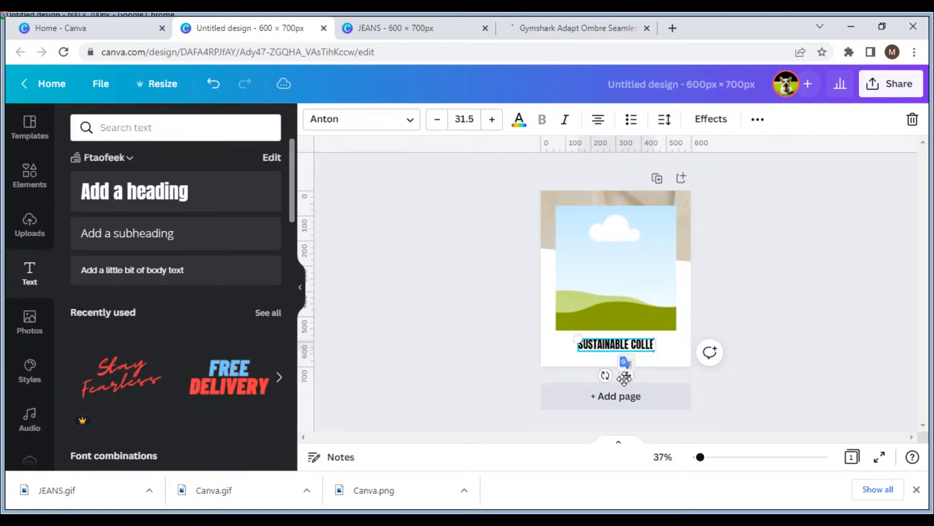
{"action": "type", "text": "CT"}
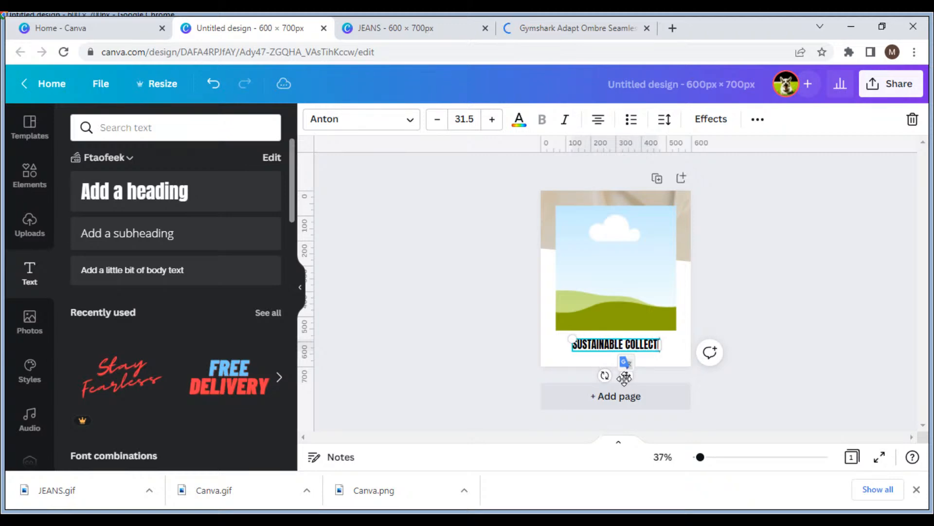
{"action": "type", "text": "ION"}
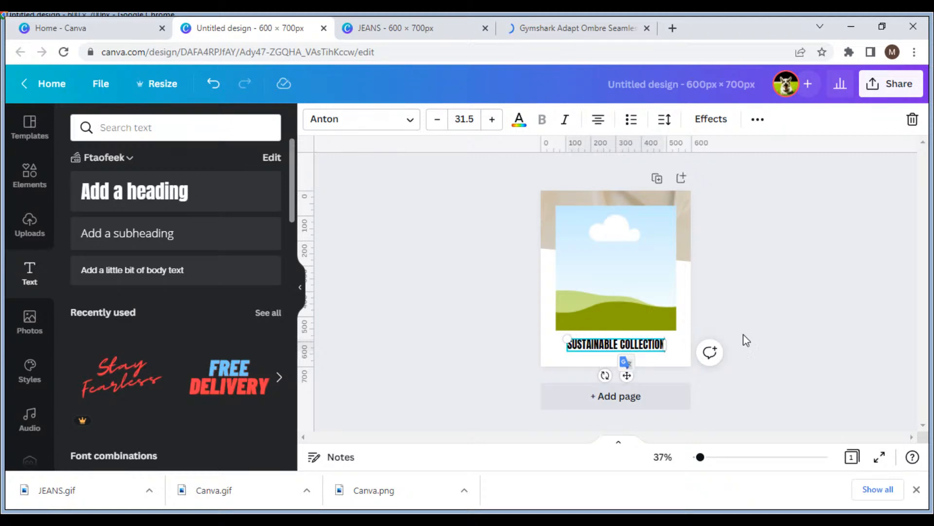
Narrow the photo grid evenly on both sides to slightly wider than the heading and nudge it down a little.
{"action": "left_click", "coordinate": [674, 271]}
{"action": "left_click_drag", "start_coordinate": [676, 271], "coordinate": [640, 296]}
{"action": "left_click", "coordinate": [627, 353]}
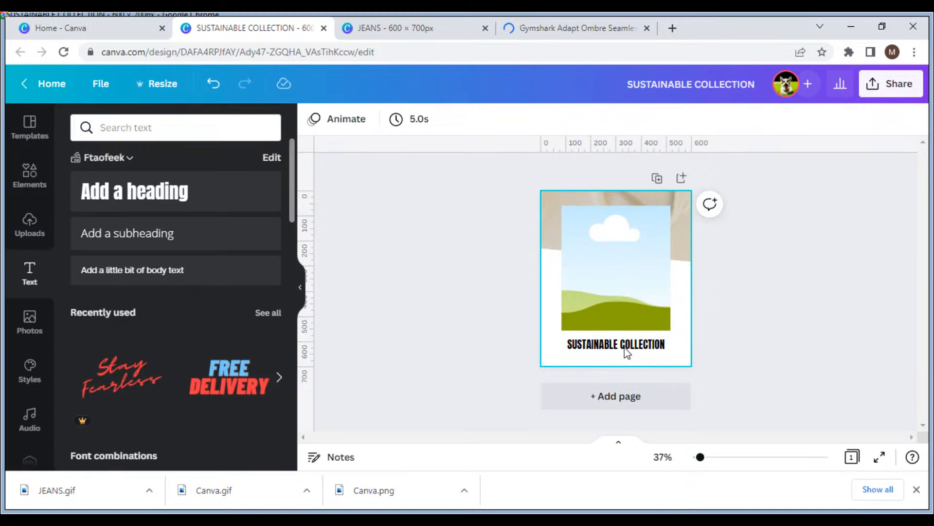
{"action": "left_click", "coordinate": [545, 221]}
{"action": "left_click", "coordinate": [626, 281]}
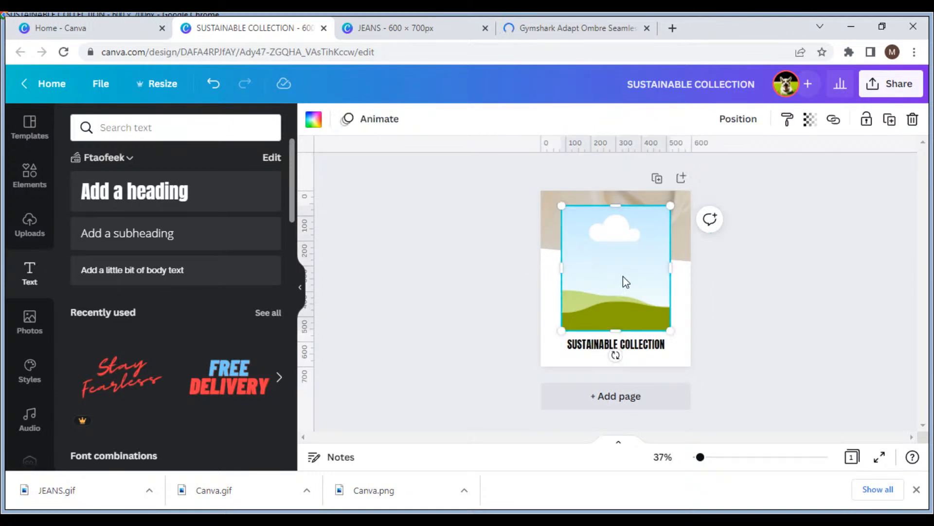
{"action": "key", "text": "Down"}
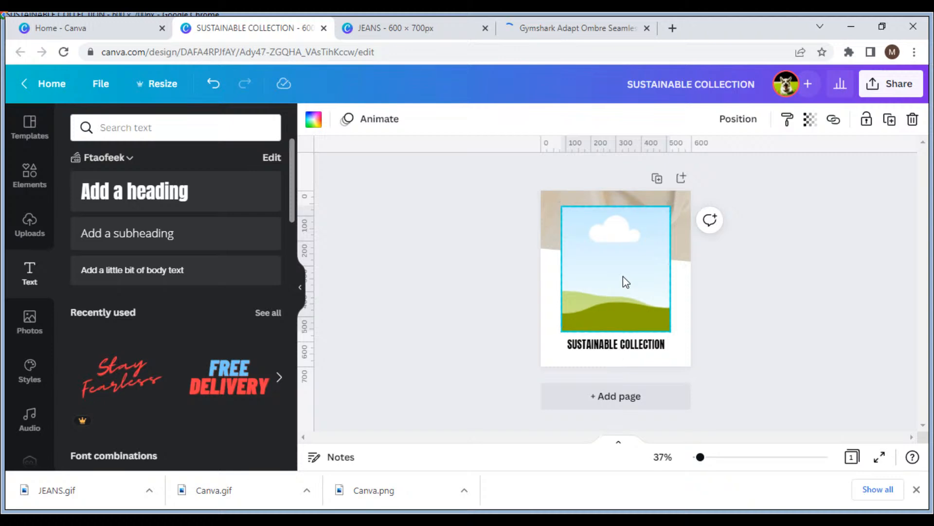
Set the "SUSTAINABLE COLLECTION" heading in the Livvic font at size 28.
{"action": "left_click", "coordinate": [635, 345]}
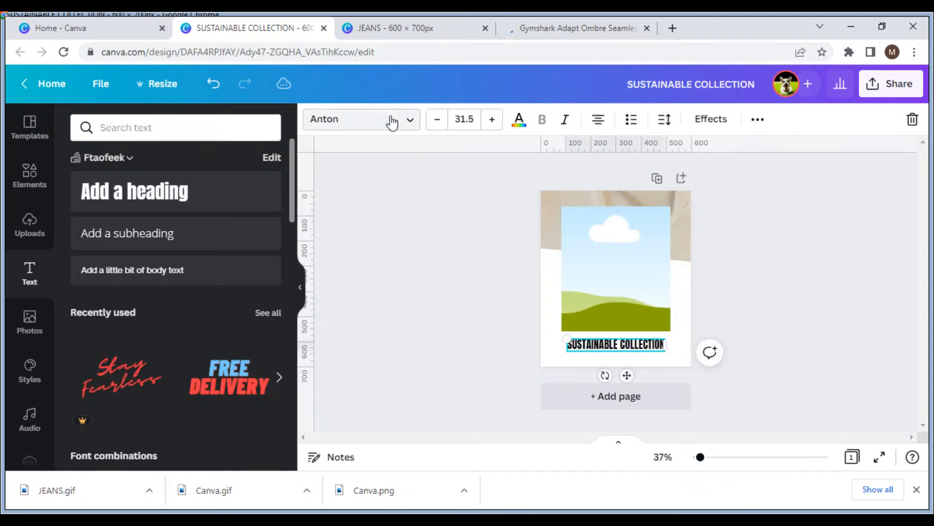
{"action": "left_click", "coordinate": [392, 123]}
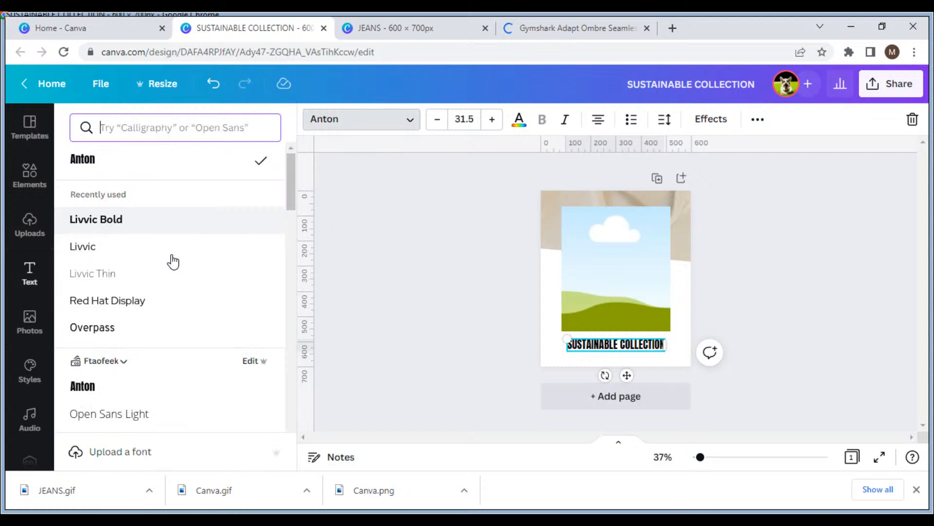
{"action": "left_click", "coordinate": [168, 247]}
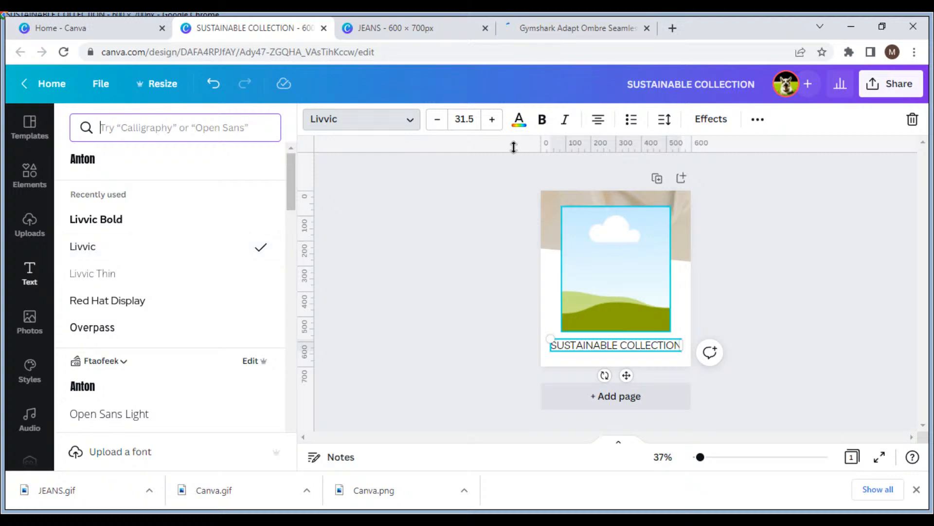
{"action": "left_click", "coordinate": [476, 125]}
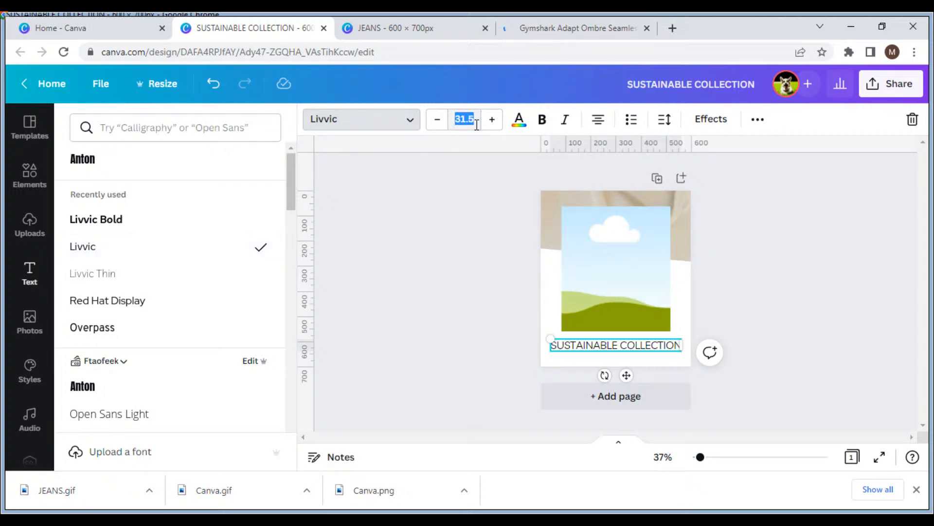
{"action": "type", "text": "28"}
{"action": "key", "text": "Return"}
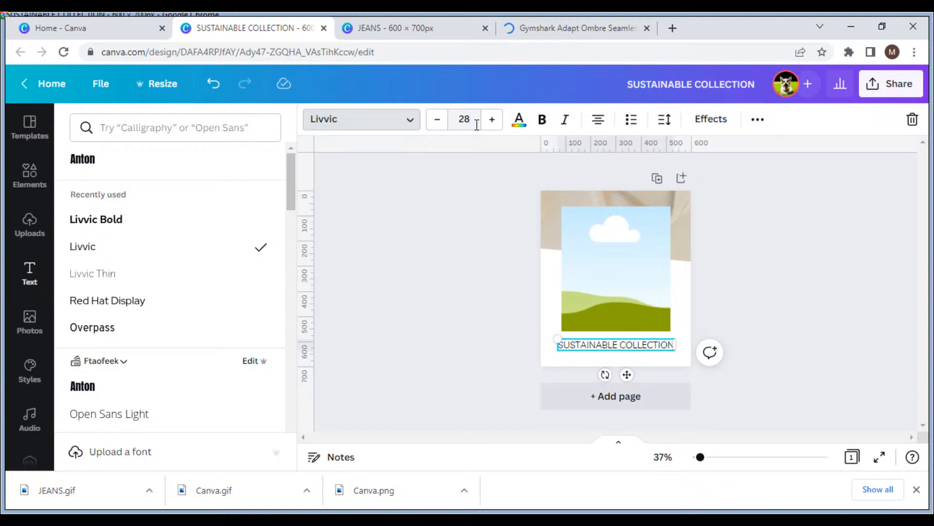
{"action": "left_click", "coordinate": [839, 309]}
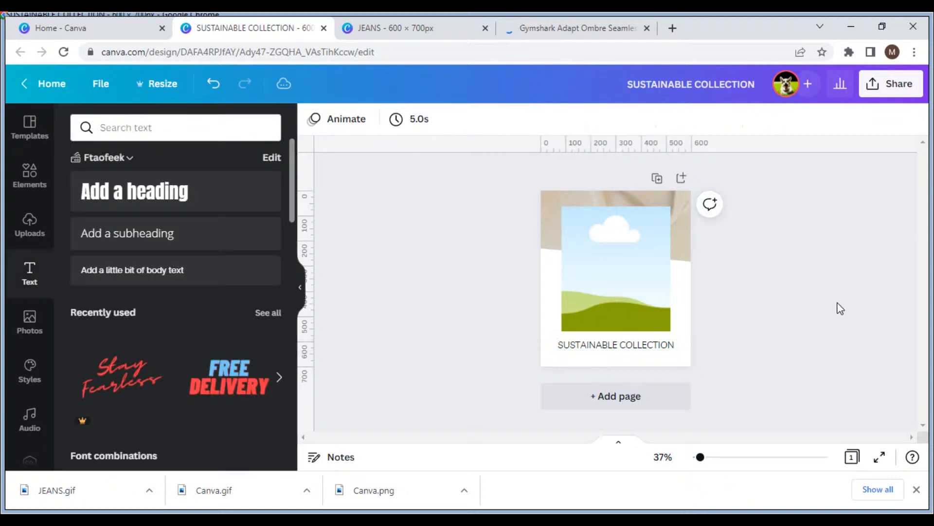
Widen the photo grid evenly on both sides to match the width of the heading below it.
{"action": "left_click", "coordinate": [645, 296]}
{"action": "left_click_drag", "start_coordinate": [562, 269], "coordinate": [557, 265]}
{"action": "left_click_drag", "start_coordinate": [680, 287], "coordinate": [680, 270]}
Make only the word "SUSTAINABLE" in the heading bold.
{"action": "left_click", "coordinate": [607, 344]}
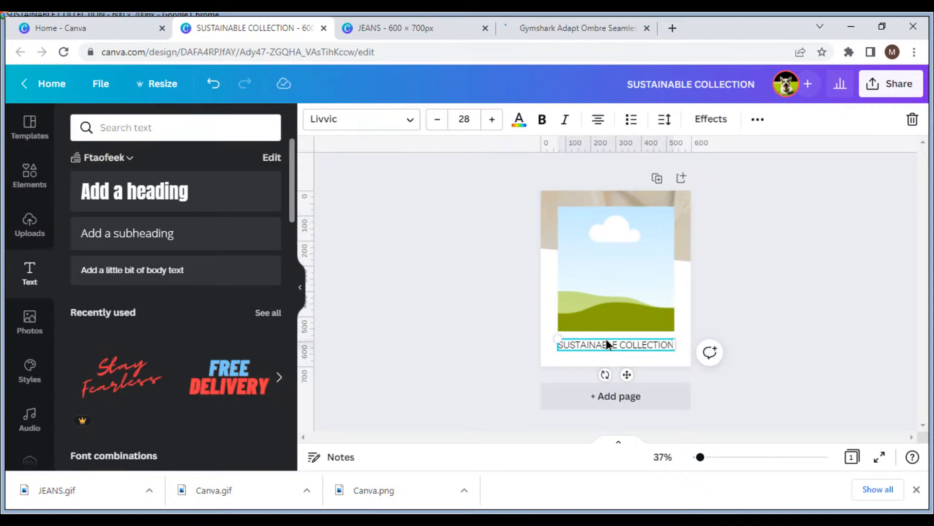
{"action": "left_click", "coordinate": [606, 340]}
{"action": "left_click", "coordinate": [610, 342]}
{"action": "double_click", "coordinate": [606, 344]}
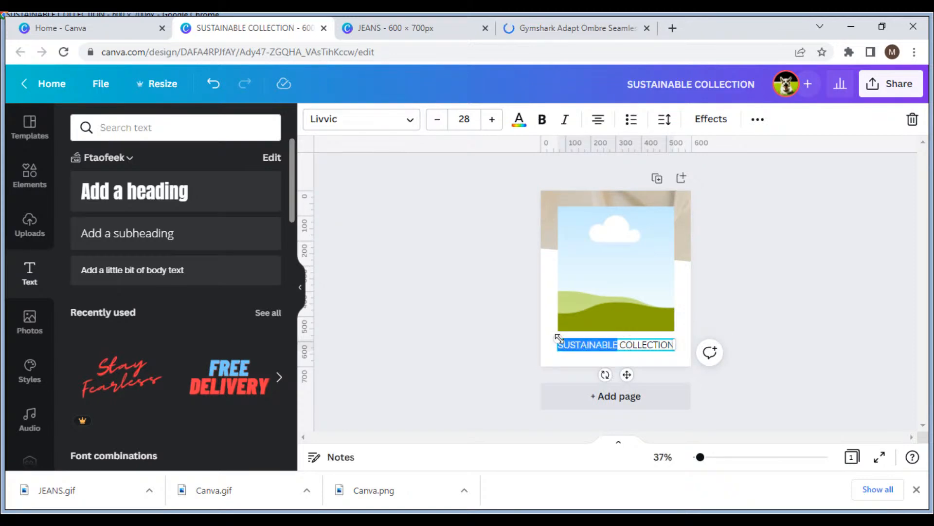
{"action": "left_click", "coordinate": [543, 120]}
{"action": "left_click", "coordinate": [482, 319]}
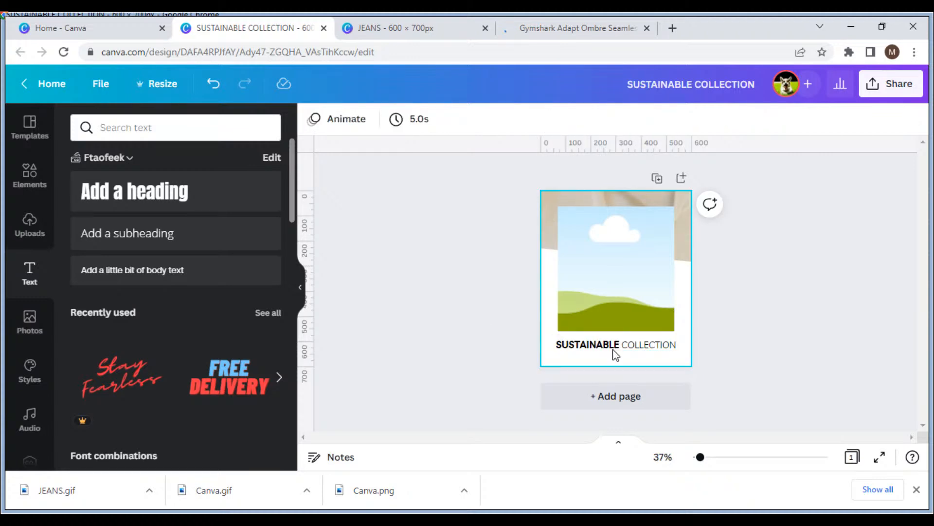
Move the fabric frame, photo grid and heading up together until the grid reaches the page's top edge.
{"action": "left_click", "coordinate": [605, 346]}
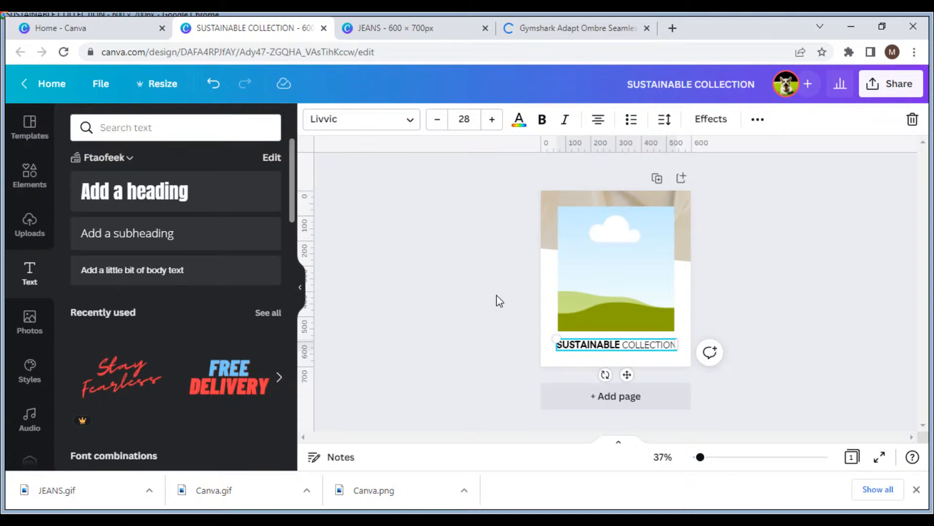
{"action": "left_click_drag", "start_coordinate": [489, 230], "coordinate": [736, 358]}
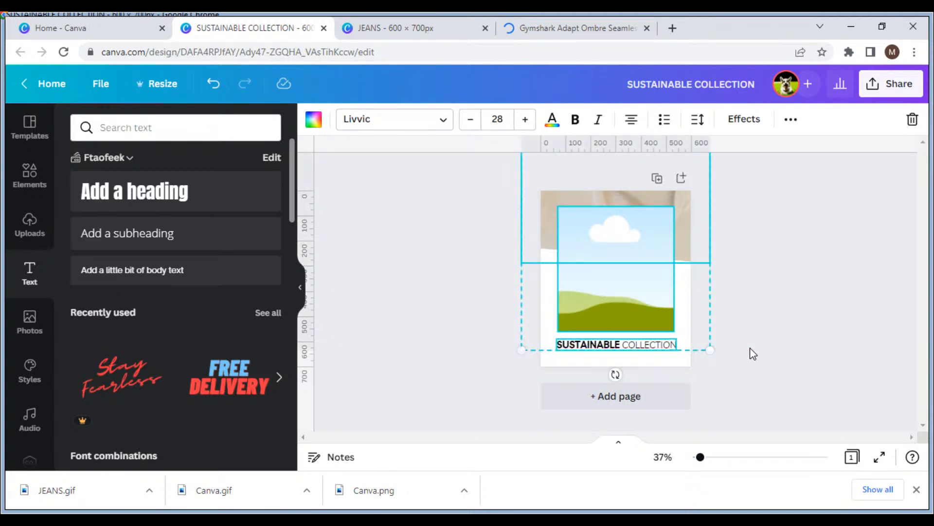
{"action": "key", "text": "Up"}
{"action": "key", "text": "Up"}
{"action": "key", "text": "Up"}
{"action": "key", "text": "Up"}
{"action": "key", "text": "Up"}
{"action": "key", "text": "Up"}
{"action": "key", "text": "Up"}
{"action": "key", "text": "Up"}
{"action": "key", "text": "Up"}
{"action": "key", "text": "Up"}
{"action": "key", "text": "Up"}
{"action": "key", "text": "Up"}
{"action": "key", "text": "Up"}
{"action": "key", "text": "Up"}
{"action": "key", "text": "Up"}
{"action": "key", "text": "Up"}
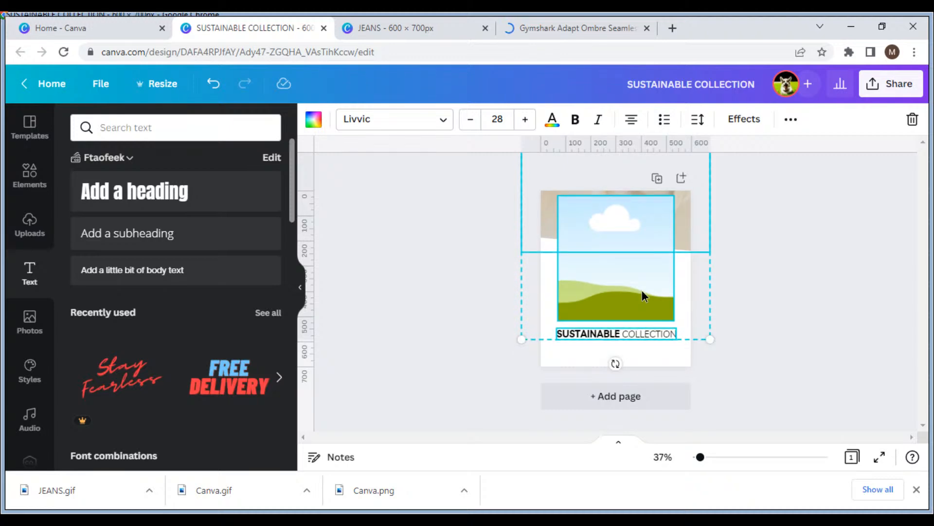
{"action": "key", "text": "Up"}
{"action": "key", "text": "Up"}
{"action": "key", "text": "Up"}
{"action": "key", "text": "Up"}
{"action": "key", "text": "Up"}
{"action": "key", "text": "Up"}
{"action": "key", "text": "Up"}
{"action": "key", "text": "Up"}
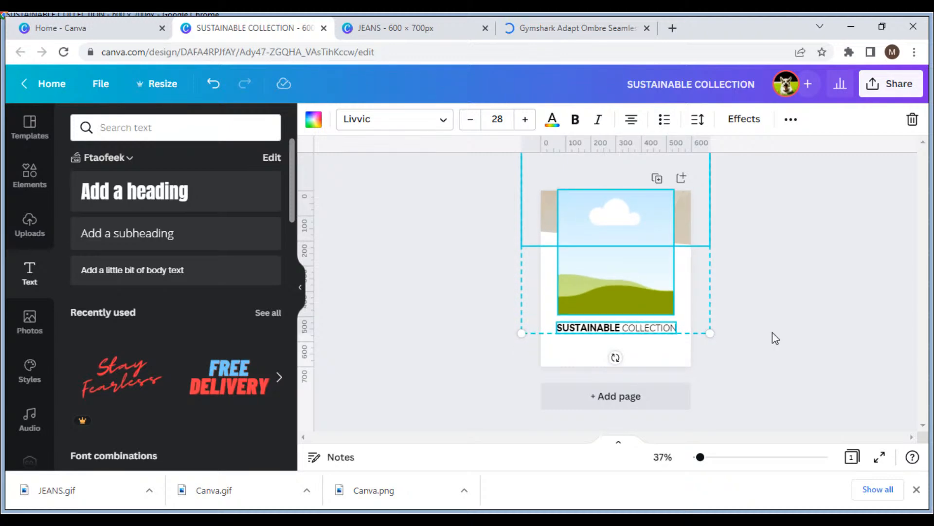
{"action": "left_click", "coordinate": [772, 331]}
{"action": "left_click", "coordinate": [642, 234]}
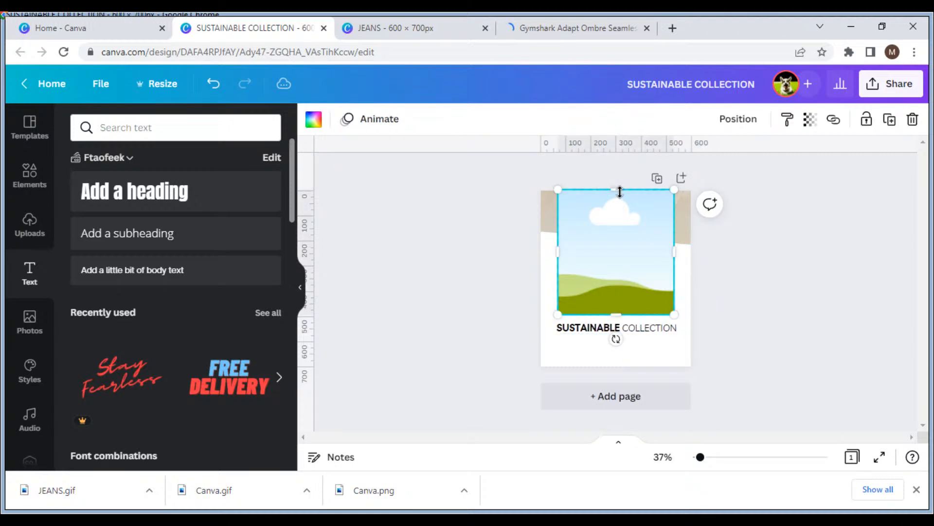
{"action": "left_click", "coordinate": [490, 246]}
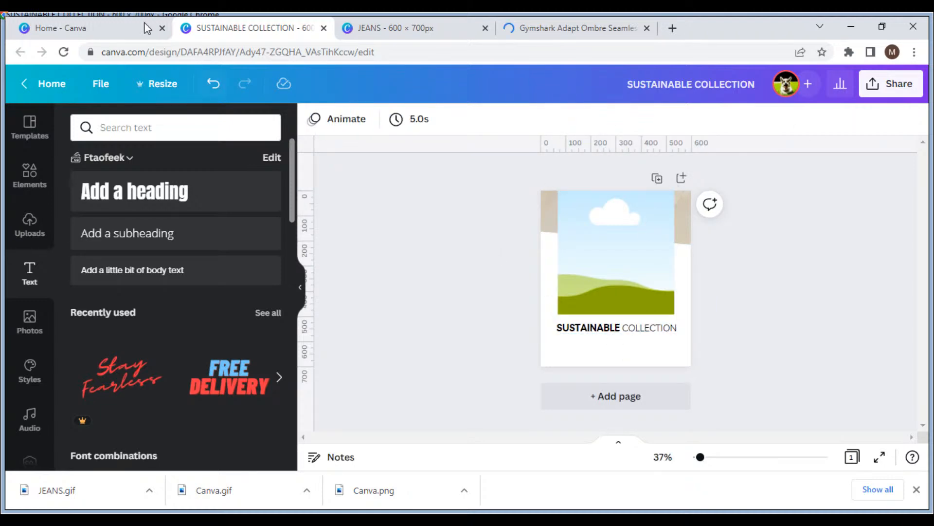
Resize the design to a custom height of 800 px, keeping the 600 px width.
{"action": "left_click", "coordinate": [156, 83]}
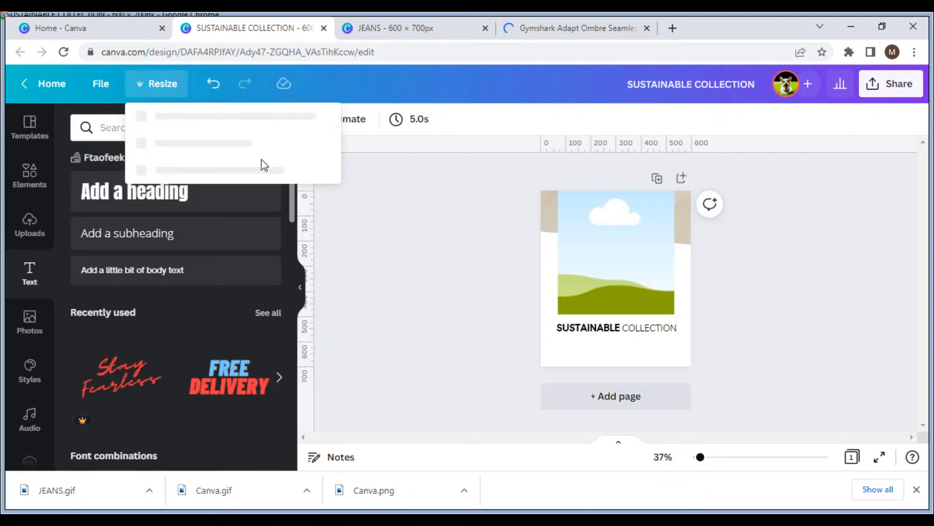
{"action": "double_click", "coordinate": [260, 205]}
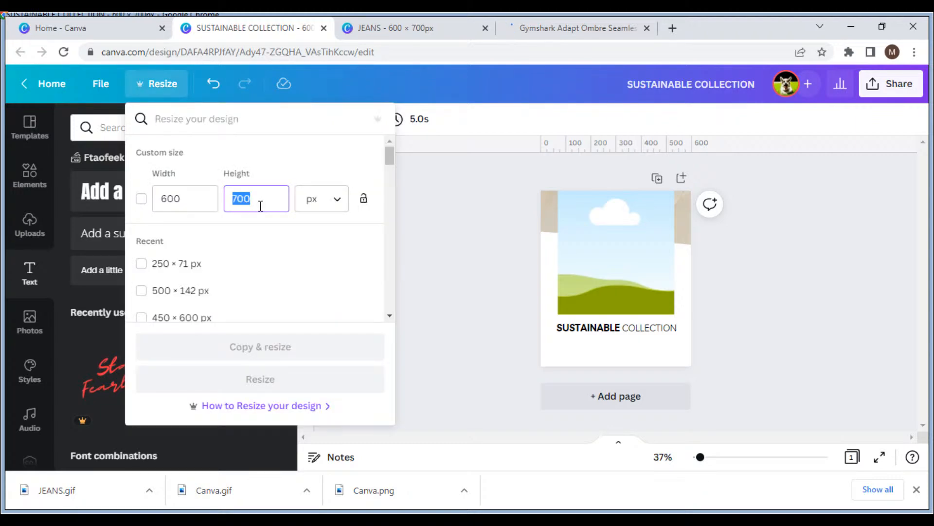
{"action": "type", "text": "800"}
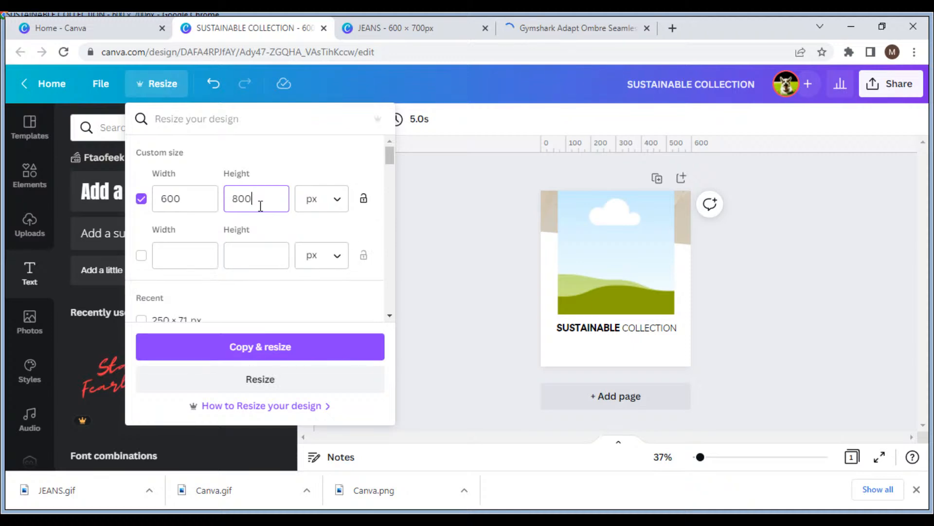
{"action": "left_click", "coordinate": [264, 384]}
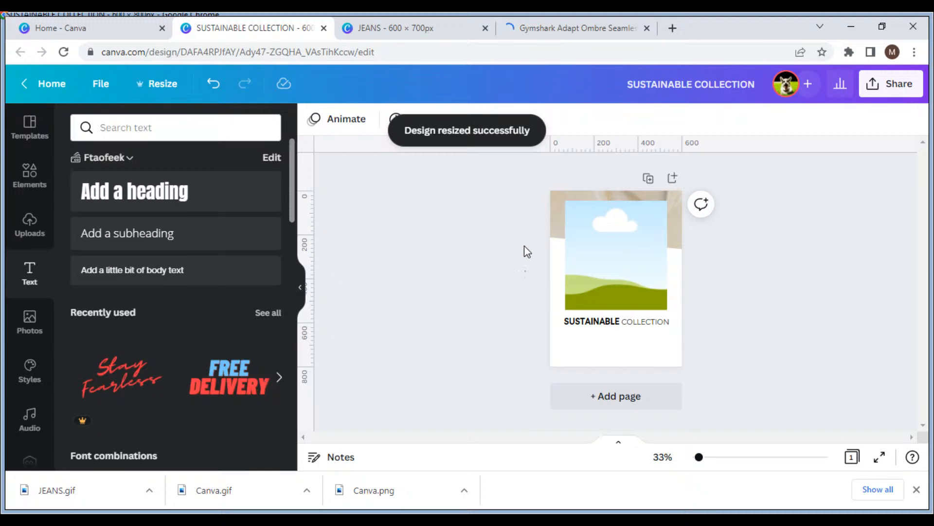
Move the photo grid and heading down together, leaving a strip of the fabric background above the grid.
{"action": "left_click_drag", "start_coordinate": [537, 279], "coordinate": [636, 334]}
{"action": "key", "text": "Down"}
{"action": "key", "text": "Down"}
{"action": "key", "text": "Down"}
{"action": "key", "text": "Down"}
{"action": "key", "text": "Down"}
{"action": "key", "text": "Down"}
{"action": "key", "text": "Down"}
{"action": "key", "text": "Down"}
{"action": "key", "text": "Down"}
{"action": "key", "text": "Down"}
{"action": "key", "text": "Down"}
{"action": "key", "text": "Down"}
{"action": "key", "text": "Down"}
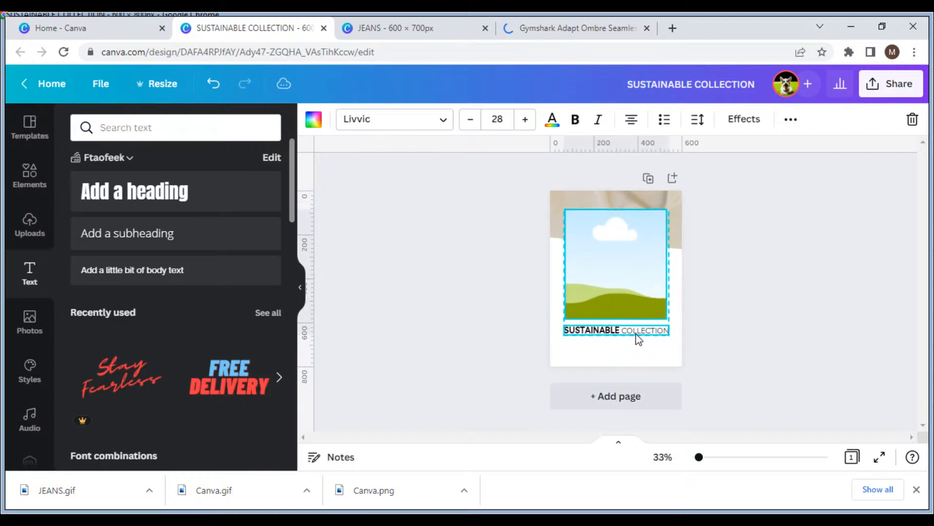
{"action": "key", "text": "Down"}
{"action": "key", "text": "Down"}
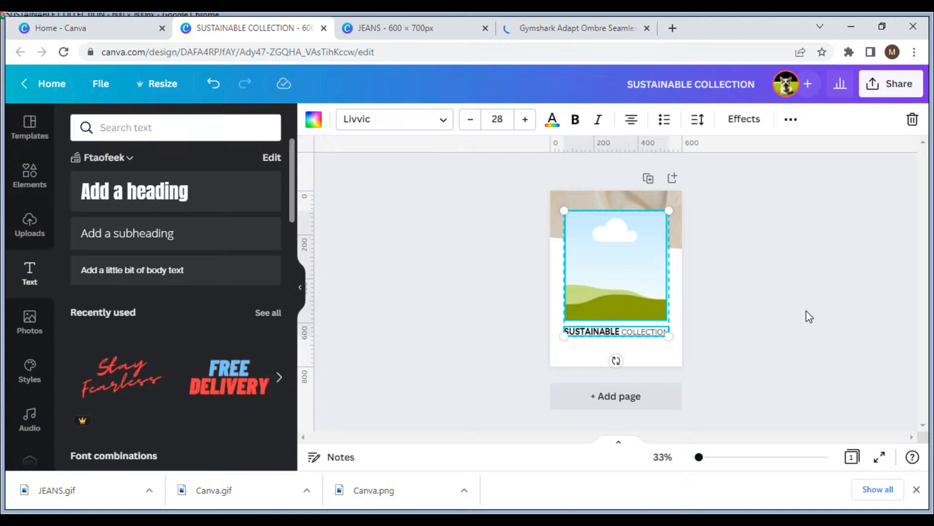
{"action": "left_click", "coordinate": [809, 316]}
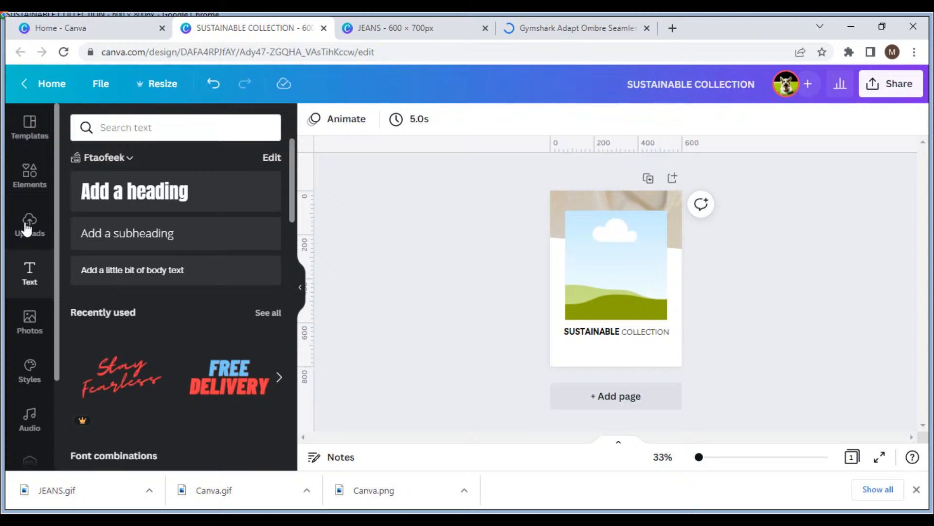
Duplicate the "SUSTAINABLE COLLECTION" heading and place the copy centred directly below the original.
{"action": "left_click", "coordinate": [29, 174]}
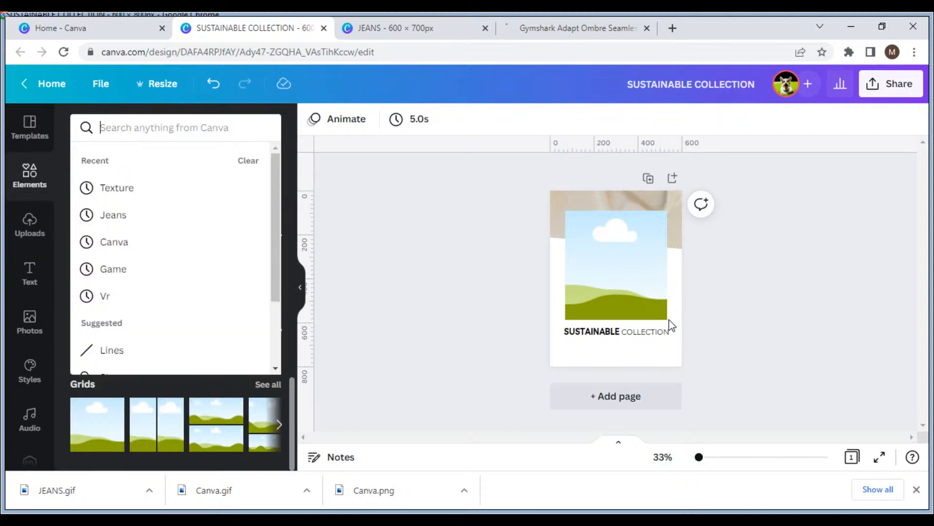
{"action": "left_click", "coordinate": [655, 339]}
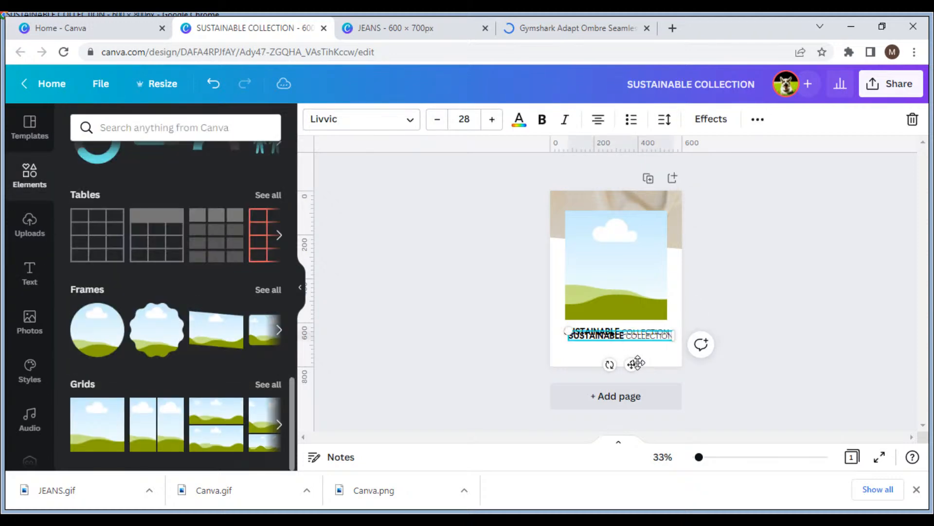
{"action": "mouse_move", "coordinate": [637, 362]}
{"action": "left_mouse_down"}
{"action": "mouse_move", "coordinate": [626, 375]}
{"action": "mouse_move", "coordinate": [626, 358]}
{"action": "left_mouse_up"}
Replace the duplicated heading's text with "#savetheplanet" in bold.
{"action": "double_click", "coordinate": [624, 347]}
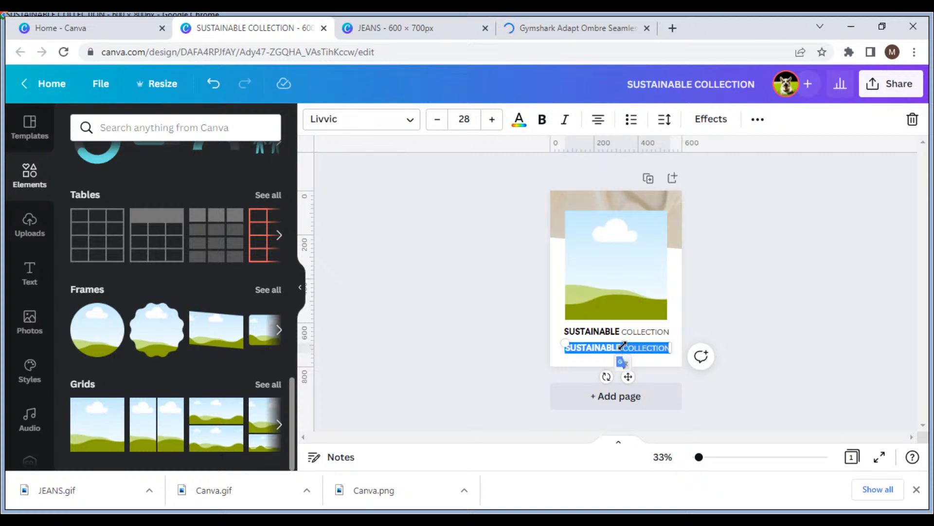
{"action": "key", "text": "BackSpace"}
{"action": "key", "text": "ctrl+b"}
{"action": "type", "text": "#save"}
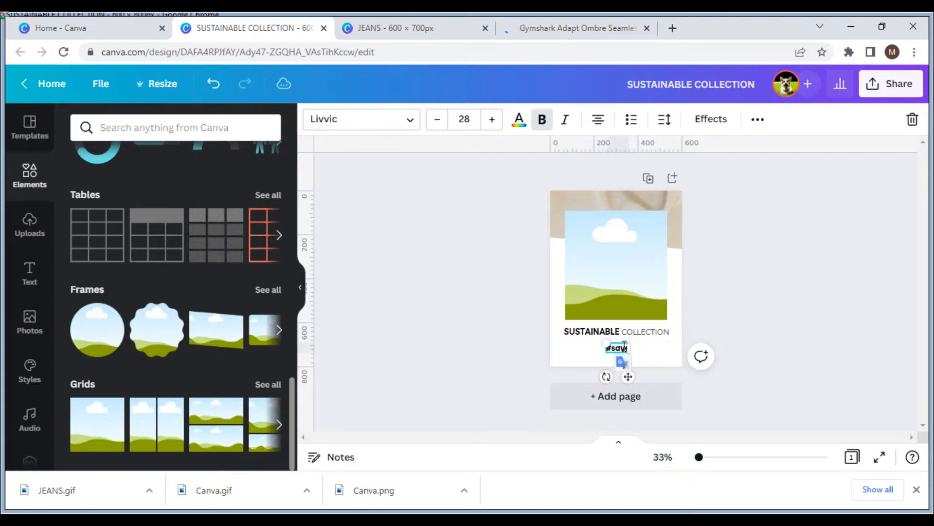
{"action": "type", "text": "theplanet"}
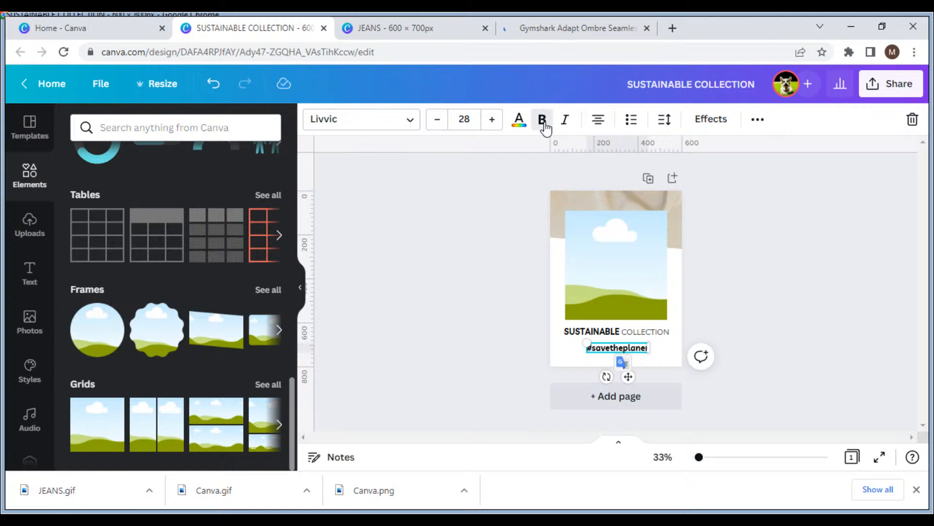
Filter the fonts by the Handwriting style and try Amsterdam Four and Brittany on the "#savetheplanet" text.
{"action": "left_click", "coordinate": [362, 120]}
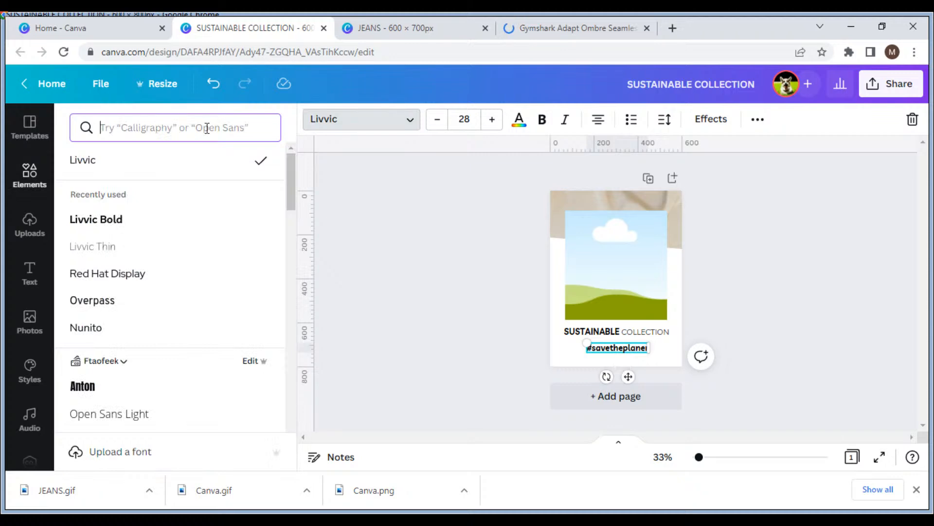
{"action": "left_click", "coordinate": [207, 128]}
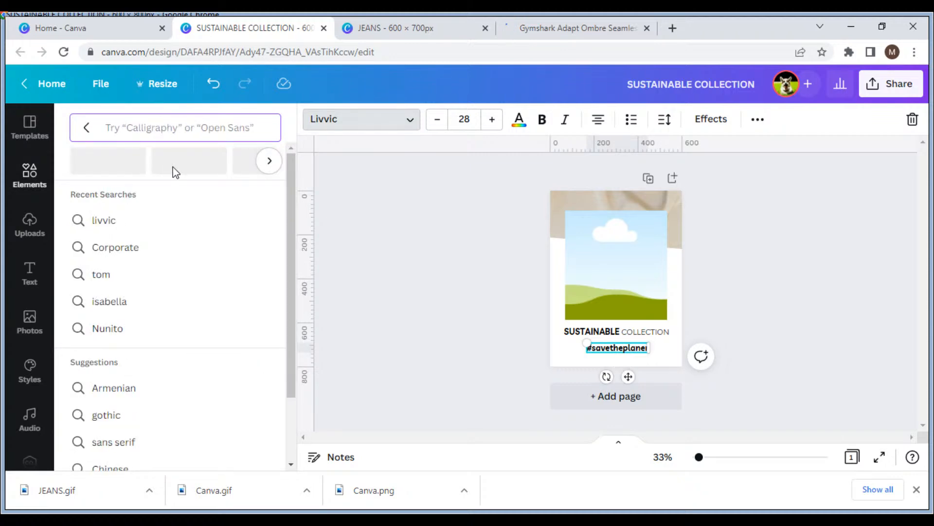
{"action": "left_click", "coordinate": [91, 170]}
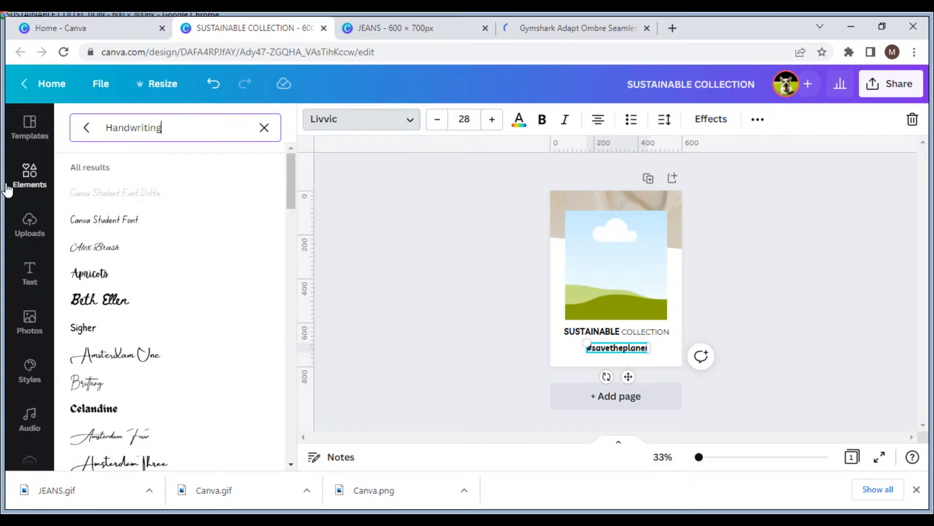
{"action": "left_click", "coordinate": [94, 430]}
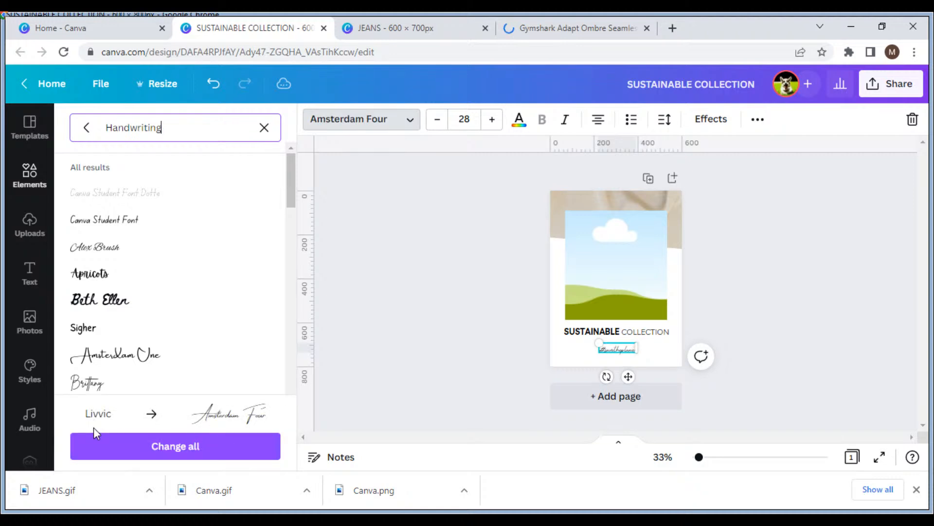
{"action": "scroll", "coordinate": [122, 350], "scroll_direction": "down", "scroll_amount": 2}
{"action": "left_click", "coordinate": [126, 319]}
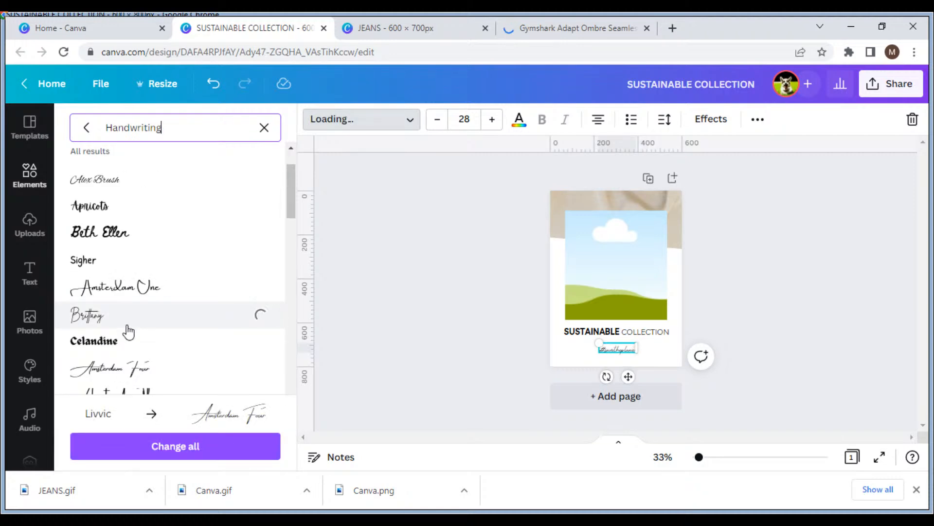
Try the handwriting fonts Shadow Script, Pinyon Script and Playlist Script on the "#savetheplanet" text.
{"action": "scroll", "coordinate": [128, 332], "scroll_direction": "down", "scroll_amount": 3}
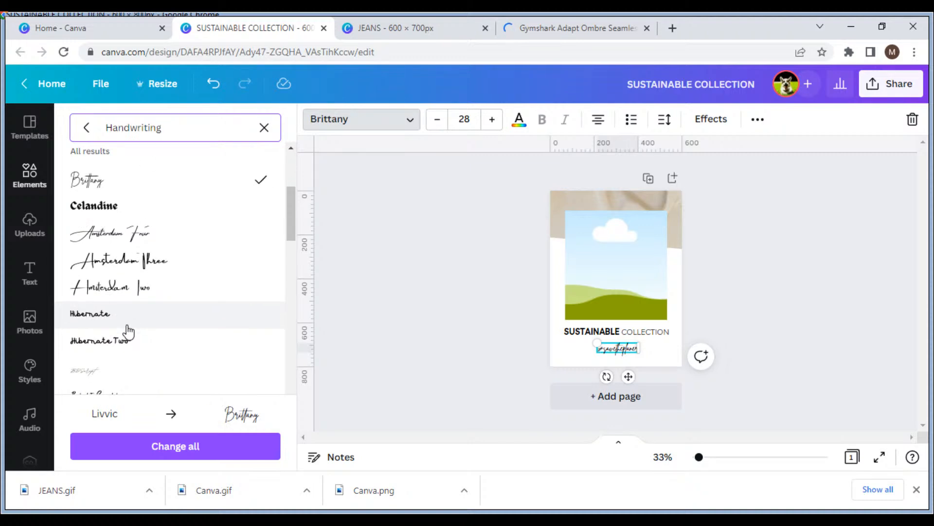
{"action": "scroll", "coordinate": [128, 332], "scroll_direction": "down", "scroll_amount": 3}
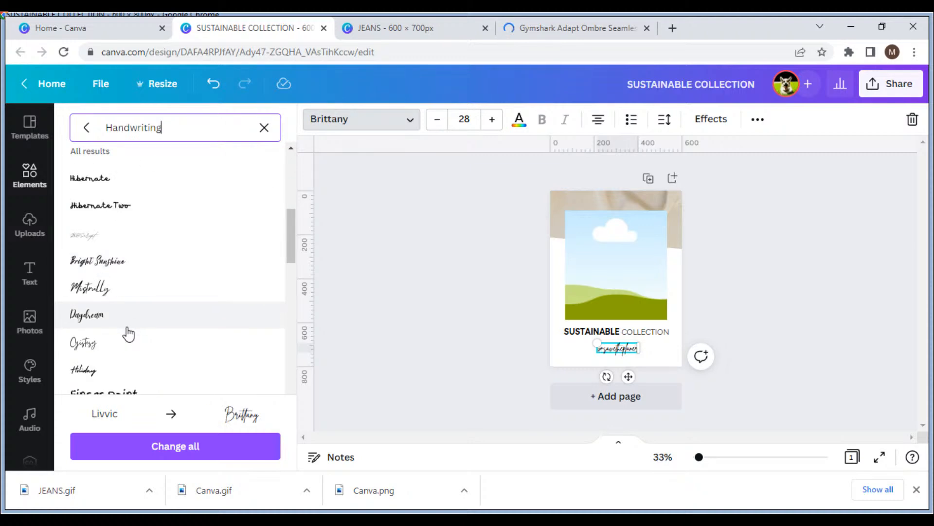
{"action": "scroll", "coordinate": [128, 334], "scroll_direction": "down", "scroll_amount": 3}
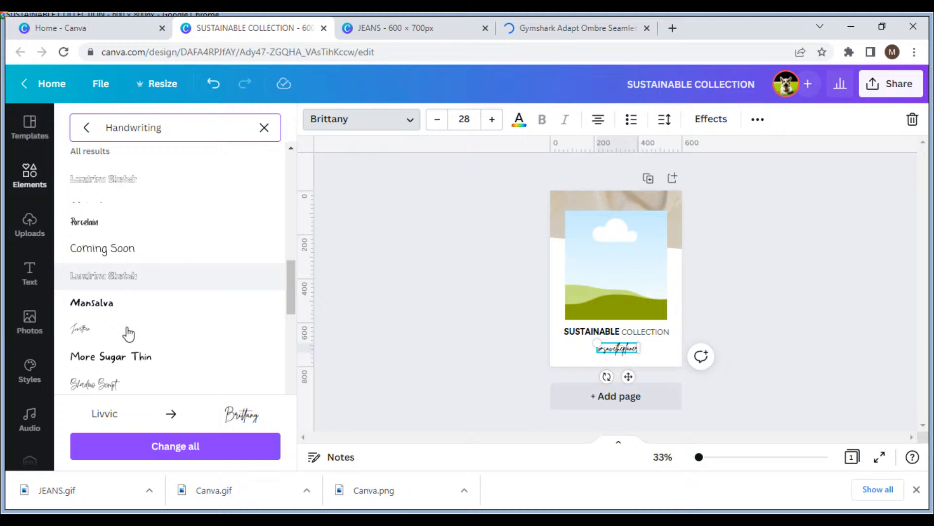
{"action": "scroll", "coordinate": [128, 334], "scroll_direction": "down", "scroll_amount": 2}
{"action": "left_click", "coordinate": [128, 295]}
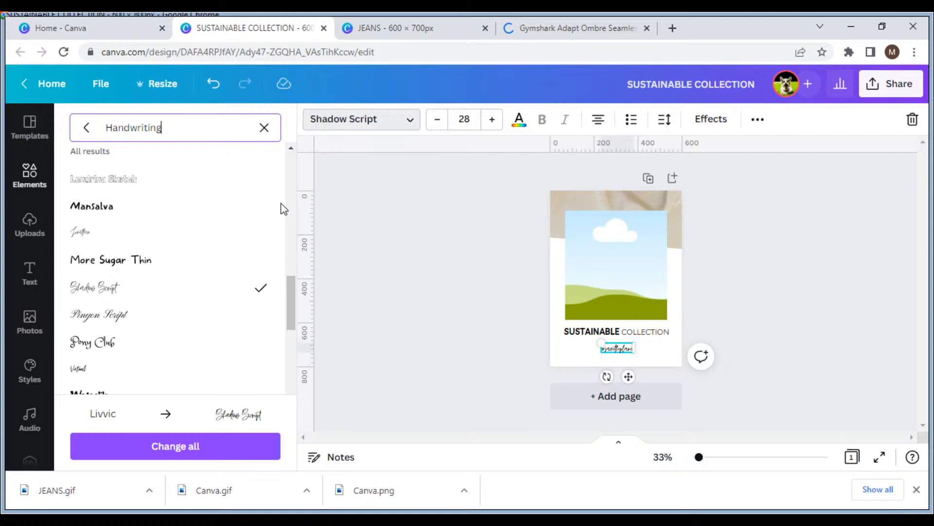
{"action": "scroll", "coordinate": [180, 193], "scroll_direction": "down", "scroll_amount": 3}
{"action": "left_click", "coordinate": [179, 191]}
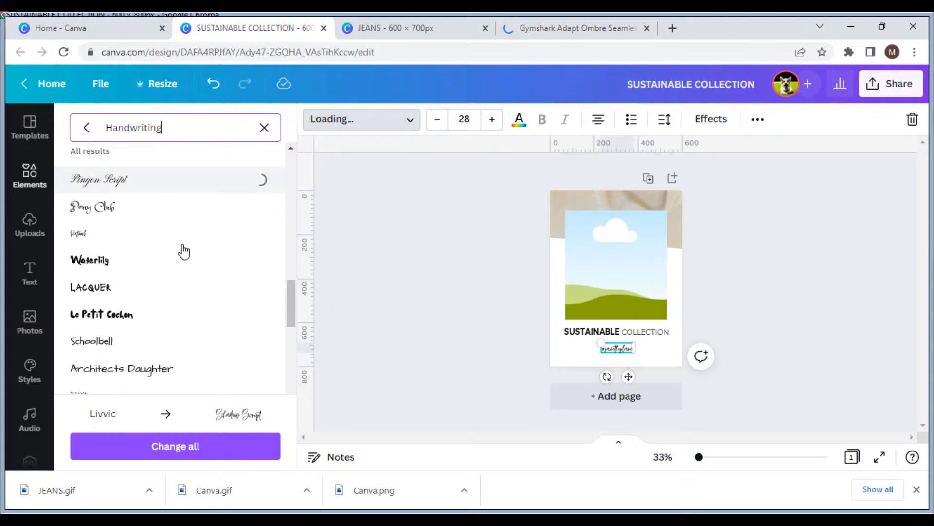
{"action": "scroll", "coordinate": [180, 273], "scroll_direction": "down", "scroll_amount": 5}
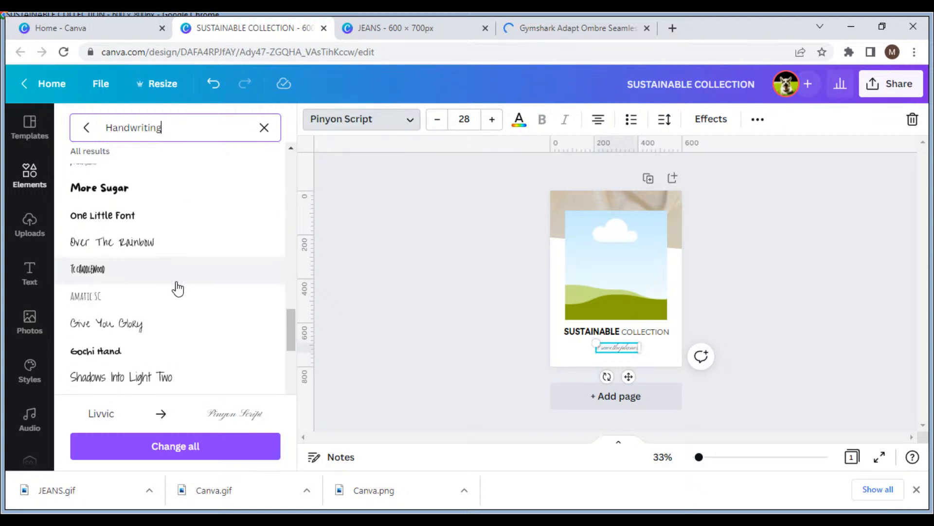
{"action": "scroll", "coordinate": [177, 298], "scroll_direction": "down", "scroll_amount": 4}
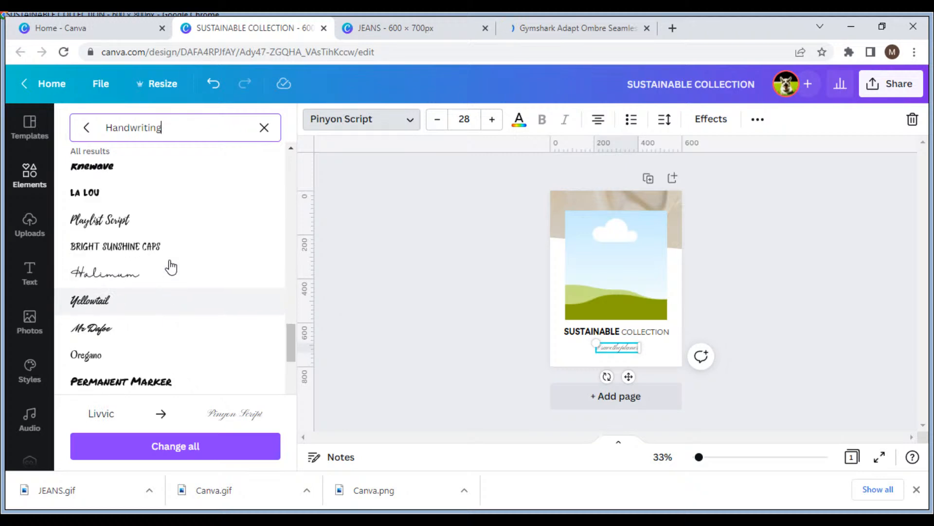
{"action": "left_click", "coordinate": [170, 229]}
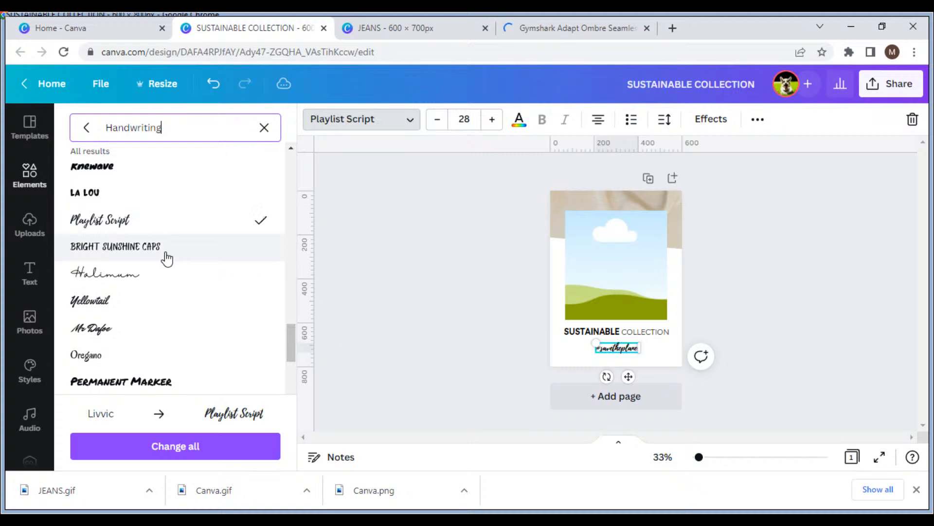
{"action": "scroll", "coordinate": [163, 316], "scroll_direction": "down", "scroll_amount": 3}
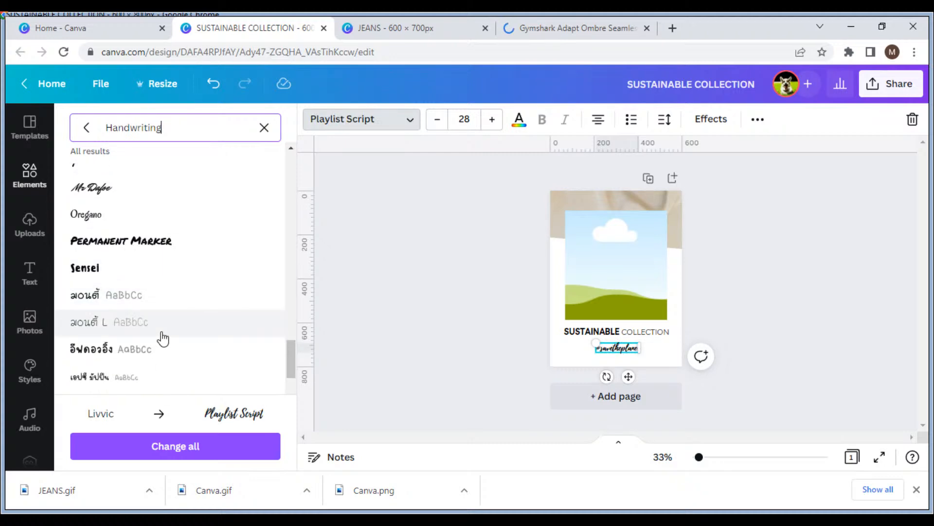
Clear the Handwriting font search and filter the fonts by the Calligraphy style instead.
{"action": "left_click", "coordinate": [264, 128]}
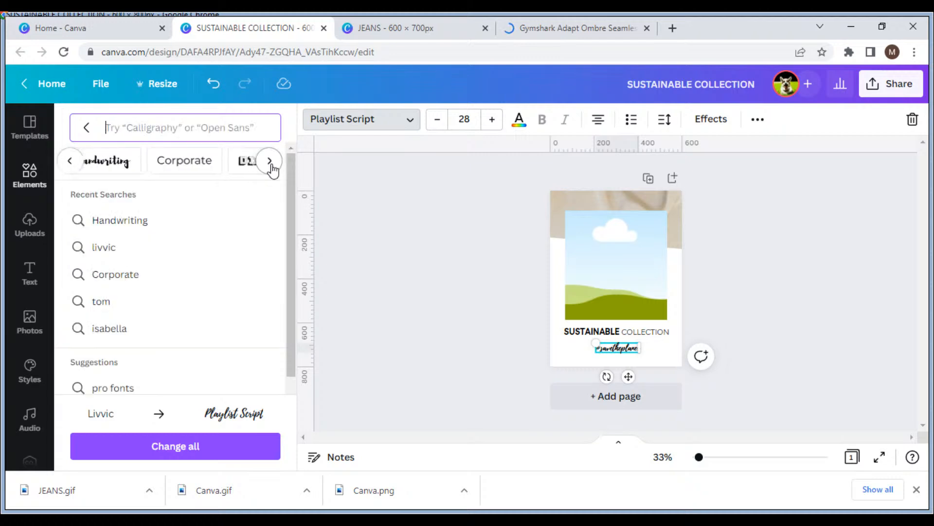
{"action": "left_click", "coordinate": [270, 161]}
{"action": "left_click", "coordinate": [270, 161]}
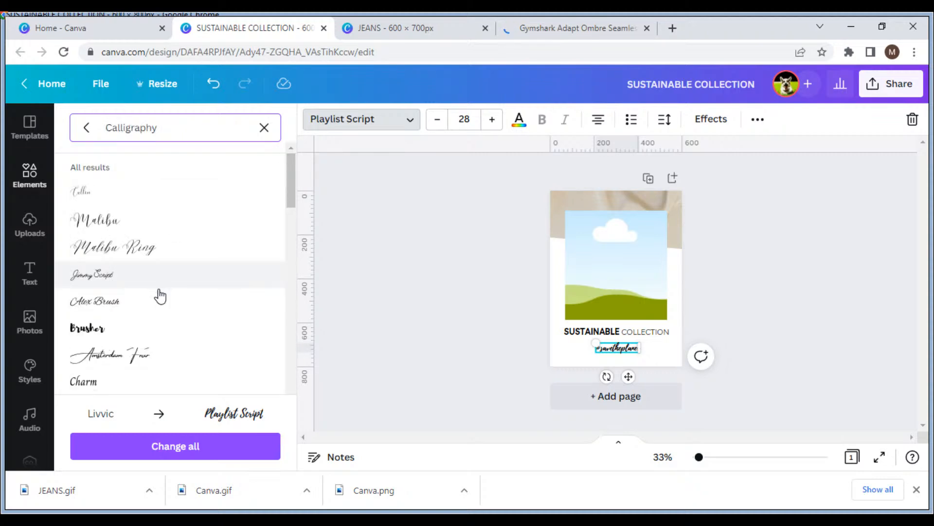
Try the calligraphy fonts Alex Brush, Malibu and Malibu Ring on the "#savetheplanet" text.
{"action": "left_click", "coordinate": [162, 302]}
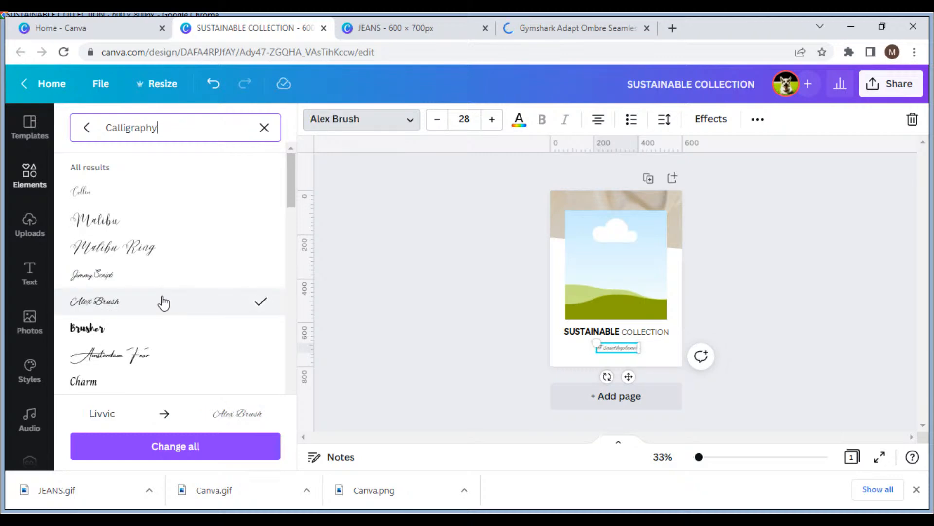
{"action": "left_click", "coordinate": [125, 240]}
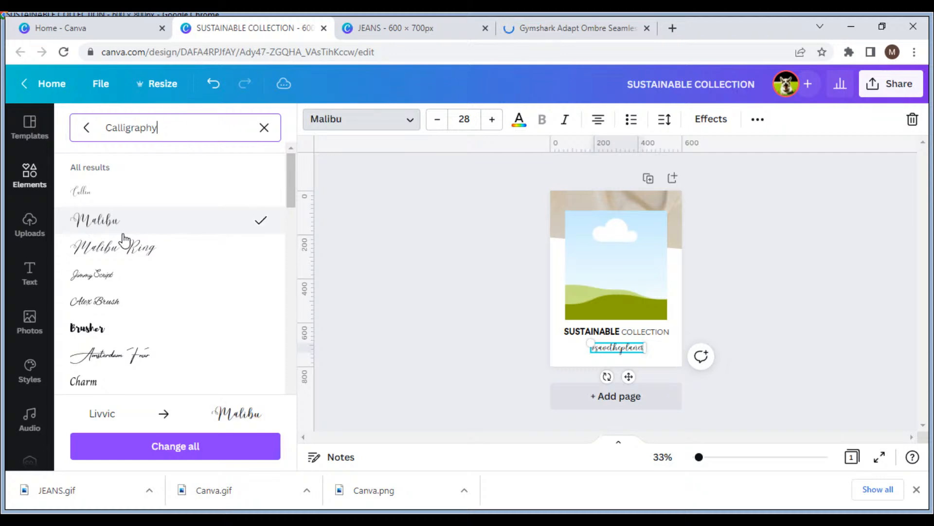
{"action": "left_click", "coordinate": [131, 255]}
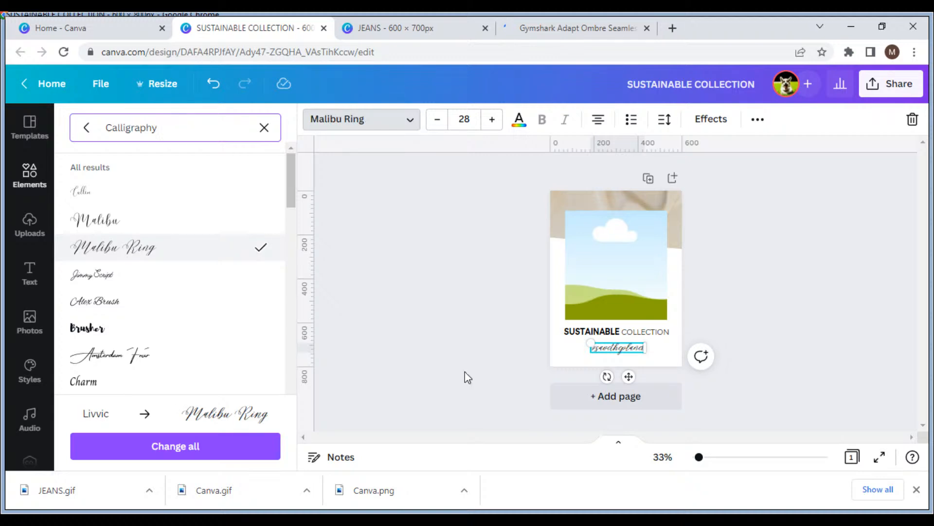
Edit the hashtag text to add spaces between its words, making it "#save the planet".
{"action": "left_click", "coordinate": [616, 357]}
{"action": "left_click", "coordinate": [615, 357]}
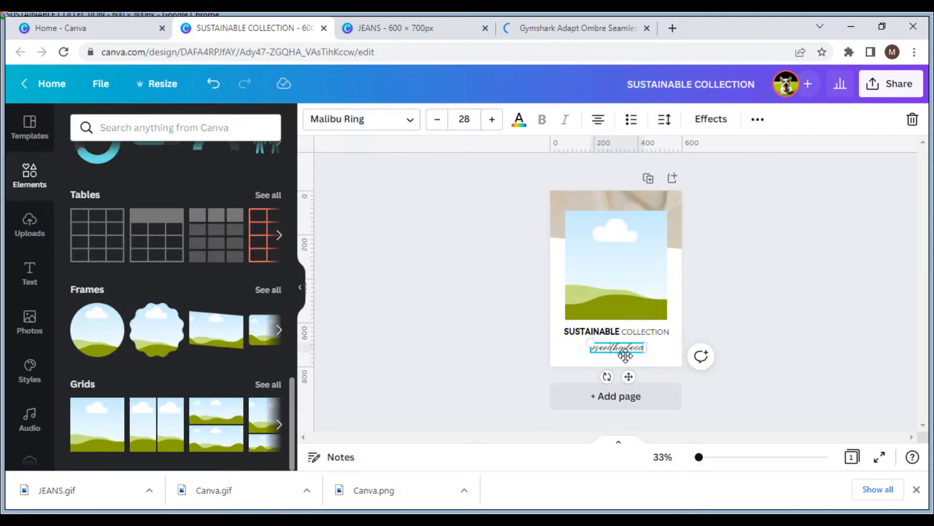
{"action": "left_click", "coordinate": [622, 349]}
{"action": "left_click", "coordinate": [737, 349]}
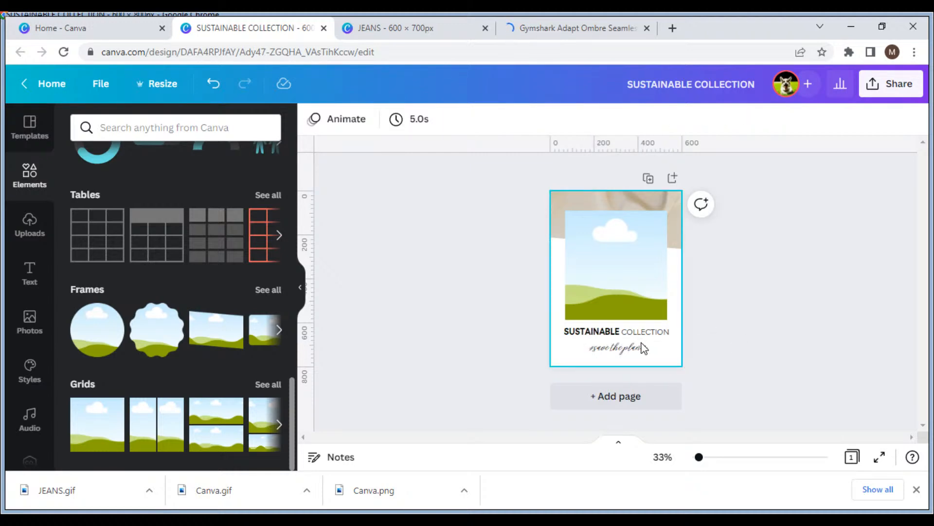
Enlarge the "#save the planet" text to size 55 and move it up, centred on the page and slightly overlapping the heading.
{"action": "left_click", "coordinate": [643, 347]}
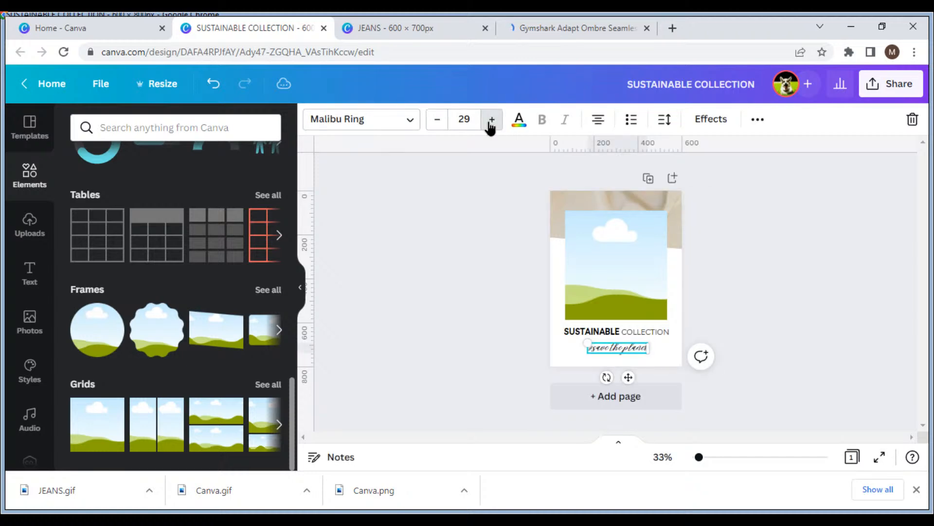
{"action": "triple_click", "coordinate": [490, 126]}
{"action": "left_click", "coordinate": [491, 125]}
{"action": "left_click", "coordinate": [491, 125]}
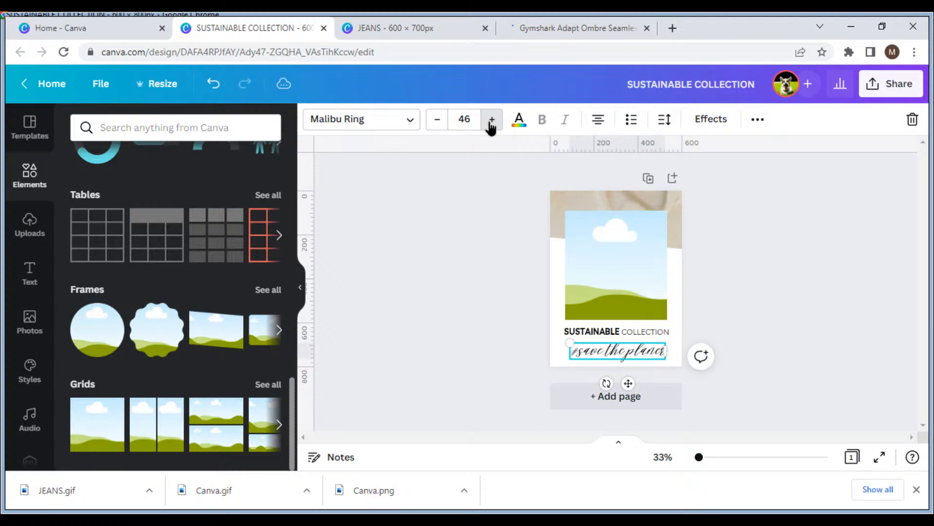
{"action": "left_click", "coordinate": [491, 125]}
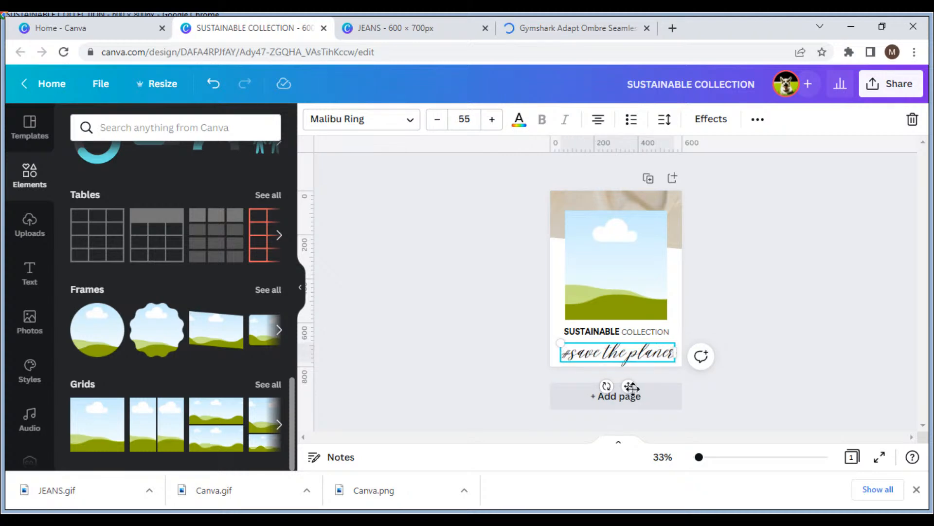
{"action": "mouse_move", "coordinate": [631, 387]}
{"action": "left_mouse_down"}
{"action": "mouse_move", "coordinate": [640, 377]}
{"action": "mouse_move", "coordinate": [630, 378]}
{"action": "left_mouse_up"}
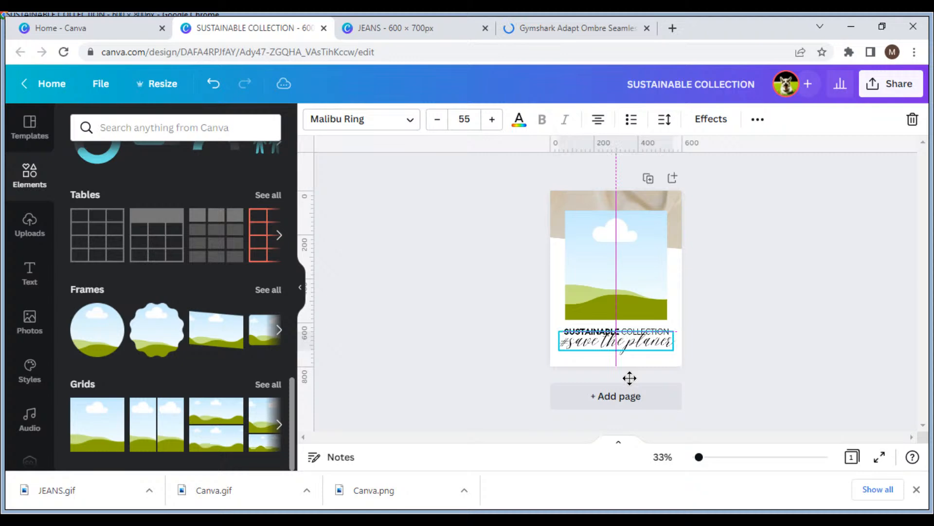
{"action": "left_click", "coordinate": [902, 427]}
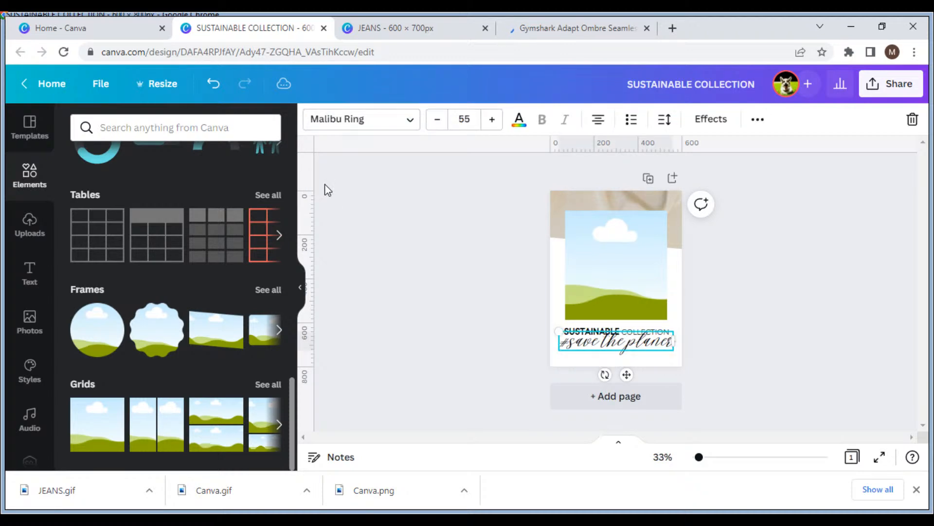
Compare Amsterdam Four, Shadow Script and Pinyon Script on the "#save the planet" text and apply Shadow Script.
{"action": "left_click", "coordinate": [361, 118]}
{"action": "left_click", "coordinate": [151, 365]}
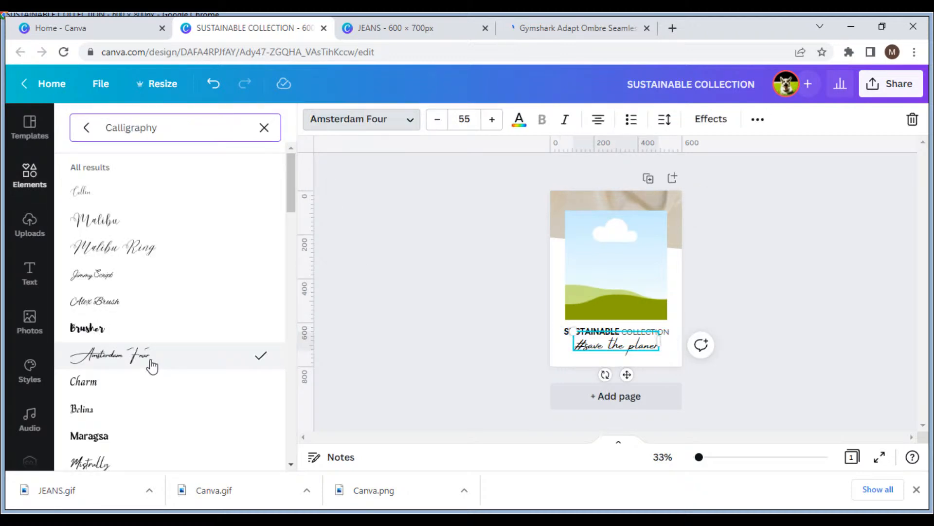
{"action": "scroll", "coordinate": [151, 365], "scroll_direction": "down", "scroll_amount": 3}
{"action": "scroll", "coordinate": [152, 365], "scroll_direction": "down", "scroll_amount": 3}
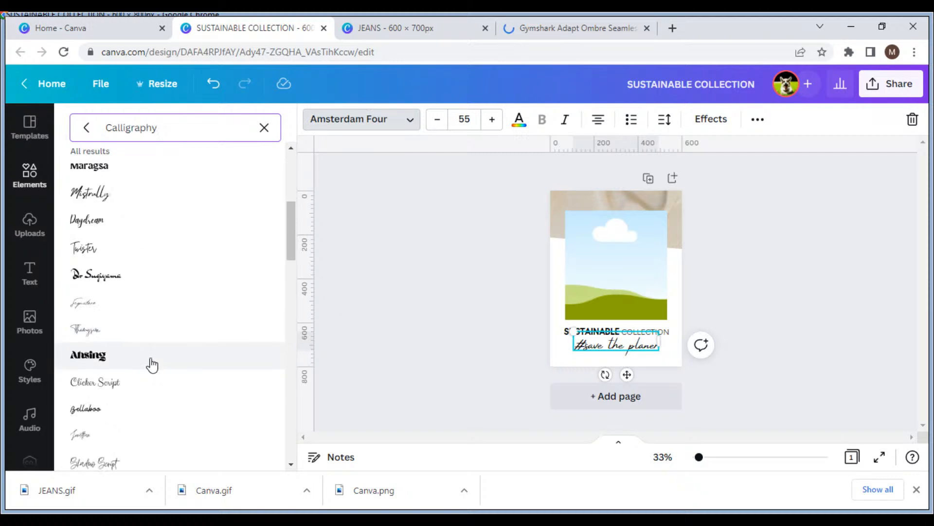
{"action": "scroll", "coordinate": [154, 267], "scroll_direction": "down", "scroll_amount": 5}
{"action": "left_click", "coordinate": [154, 267]}
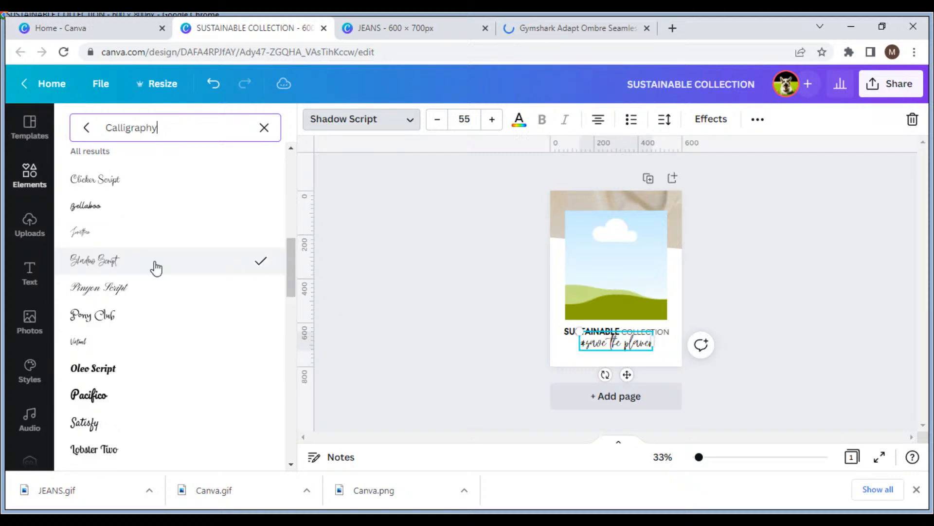
{"action": "scroll", "coordinate": [157, 277], "scroll_direction": "down", "scroll_amount": 2}
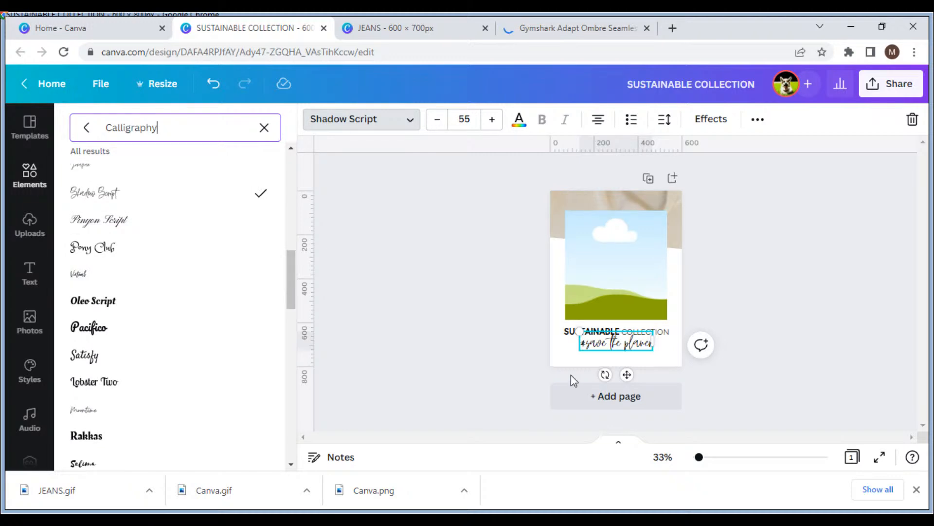
{"action": "left_click", "coordinate": [200, 220]}
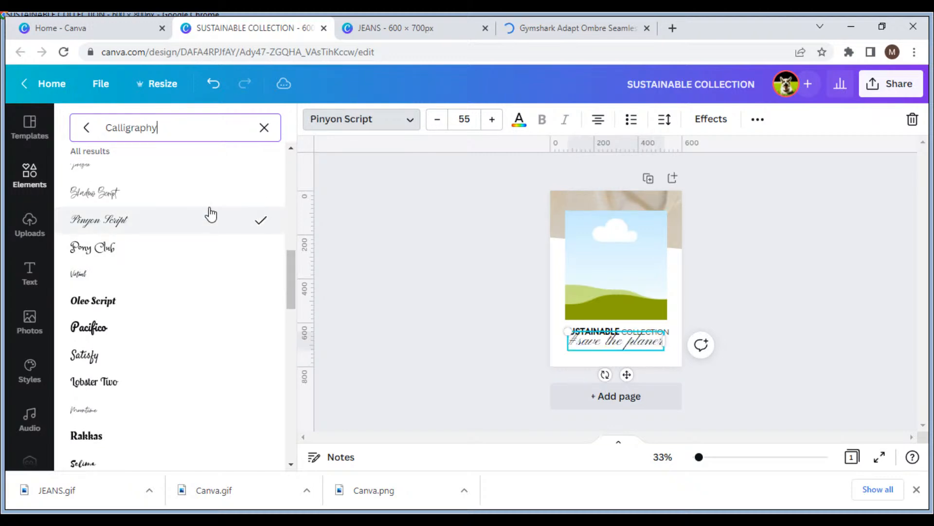
{"action": "left_click", "coordinate": [215, 199]}
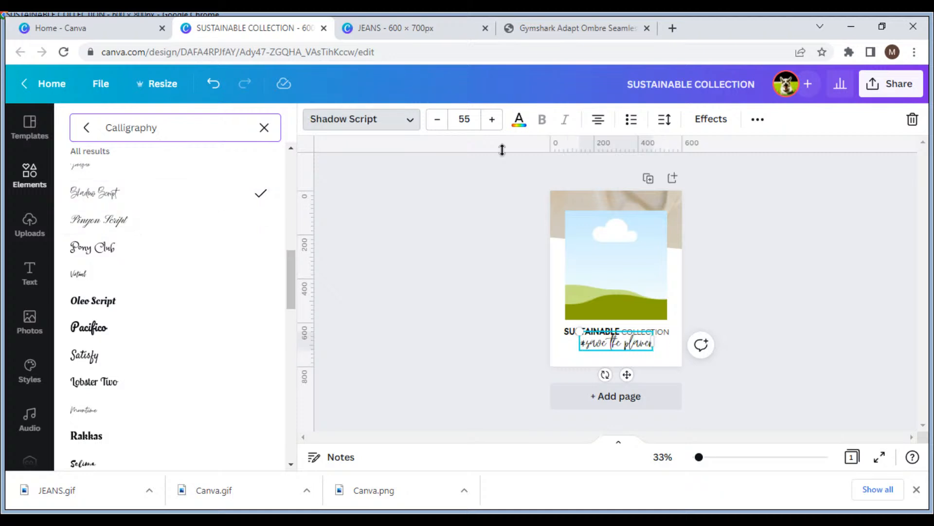
Increase the "#save the planet" text's font size step by step to 77.
{"action": "left_click", "coordinate": [486, 123]}
{"action": "left_click", "coordinate": [485, 123]}
{"action": "left_click", "coordinate": [486, 123]}
{"action": "left_click", "coordinate": [485, 123]}
{"action": "left_click", "coordinate": [486, 123]}
{"action": "left_click", "coordinate": [485, 123]}
{"action": "left_click", "coordinate": [486, 124]}
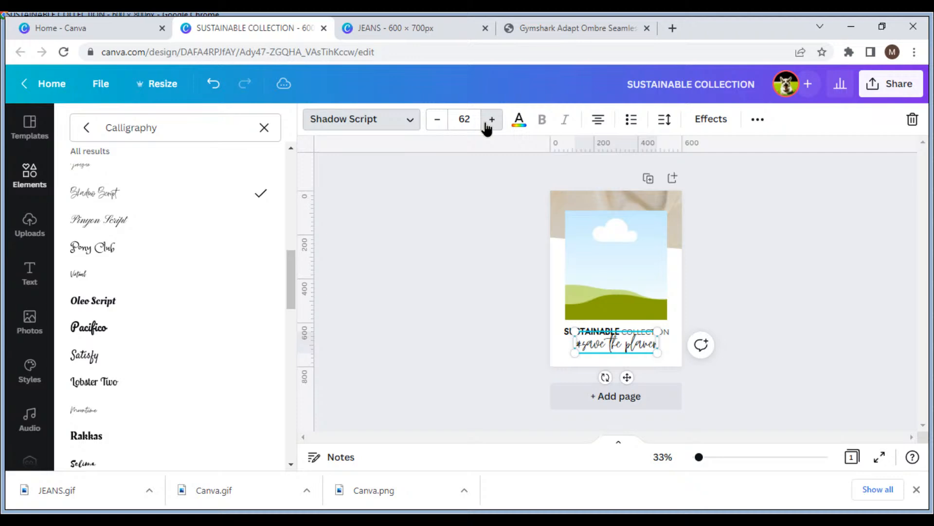
{"action": "left_click", "coordinate": [486, 125]}
{"action": "left_click", "coordinate": [487, 124]}
{"action": "left_click", "coordinate": [486, 125]}
{"action": "left_click", "coordinate": [486, 124]}
{"action": "left_click", "coordinate": [487, 124]}
{"action": "left_click", "coordinate": [486, 124]}
{"action": "left_click", "coordinate": [487, 124]}
{"action": "left_click", "coordinate": [487, 125]}
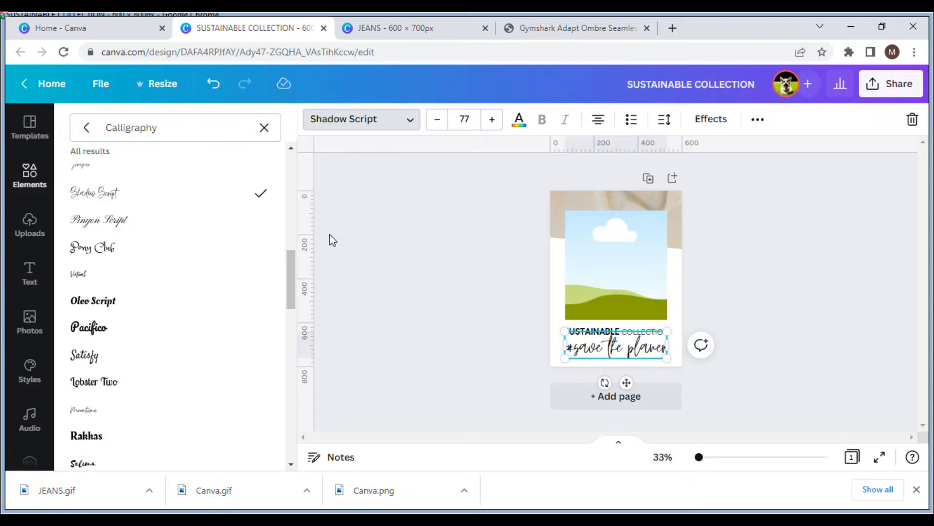
Set the "#save the planet" text's font size to 70.
{"action": "left_click", "coordinate": [469, 119]}
{"action": "type", "text": "70"}
{"action": "key", "text": "Return"}
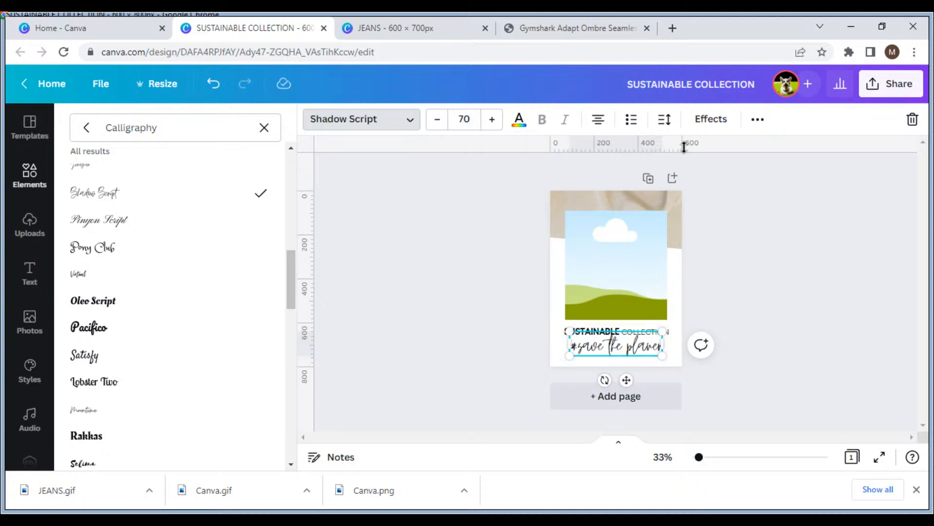
Set the "#save the planet" text's letter spacing to 108 and its font size to 65.
{"action": "left_click", "coordinate": [664, 120]}
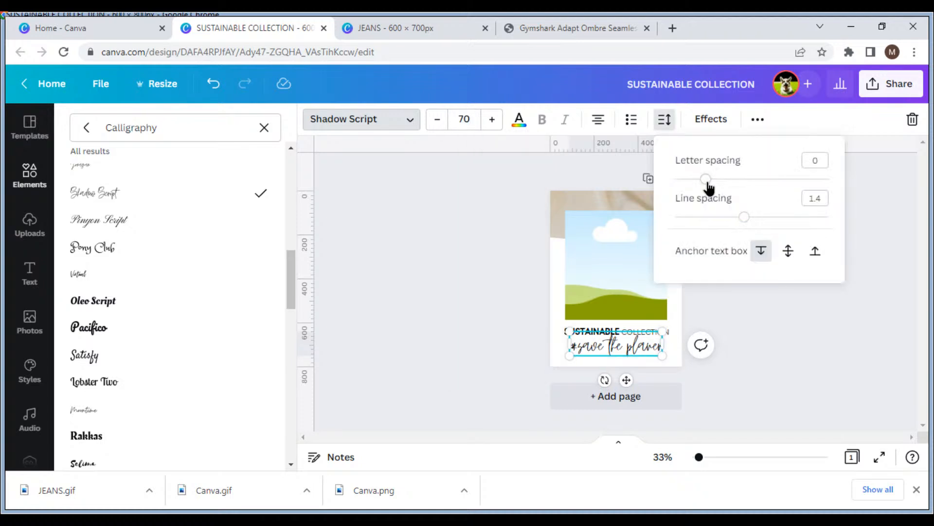
{"action": "left_click_drag", "start_coordinate": [712, 185], "coordinate": [725, 186]}
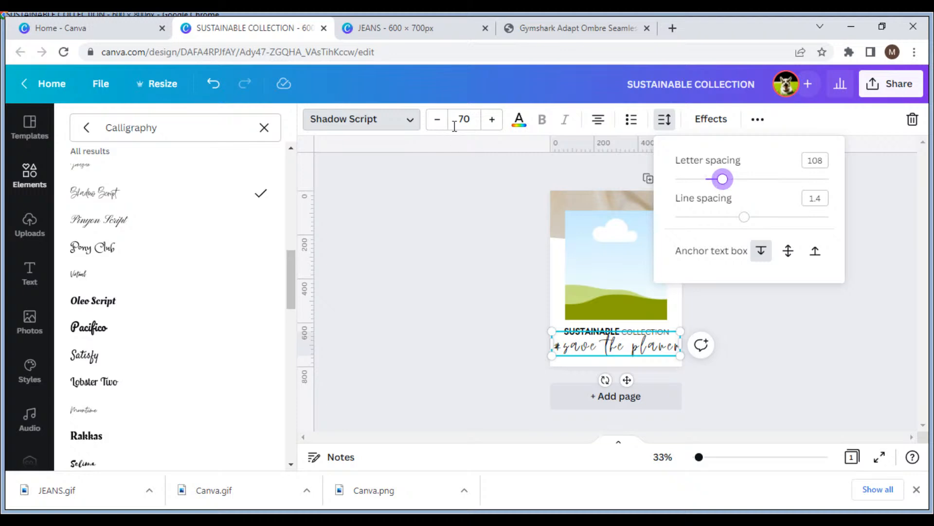
{"action": "left_click", "coordinate": [462, 120]}
{"action": "type", "text": "65"}
{"action": "key", "text": "Return"}
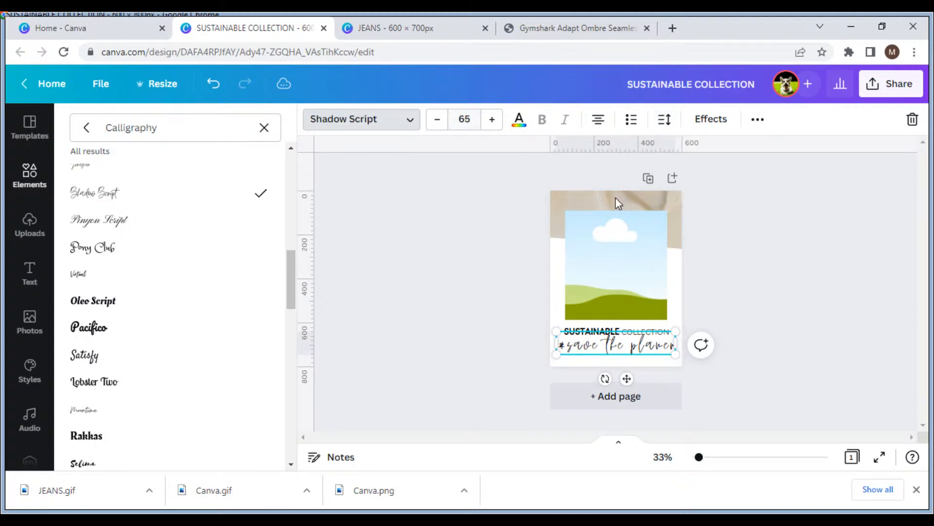
Reduce the "#save the planet" text's font size step by step to 58, then deselect it.
{"action": "left_click", "coordinate": [437, 120]}
{"action": "left_click", "coordinate": [438, 120]}
{"action": "left_click", "coordinate": [438, 121]}
{"action": "left_click", "coordinate": [437, 120]}
{"action": "left_click", "coordinate": [438, 120]}
{"action": "left_click", "coordinate": [438, 120]}
{"action": "left_click", "coordinate": [437, 120]}
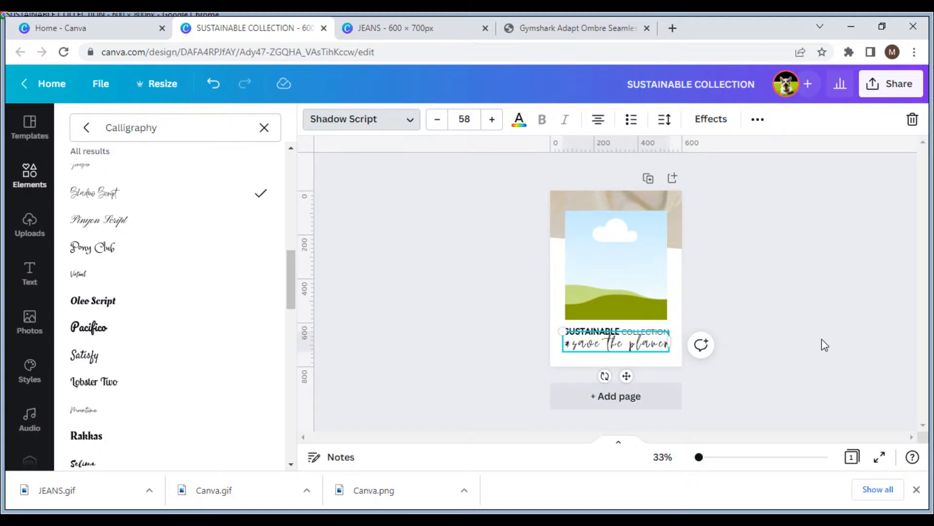
{"action": "left_click", "coordinate": [825, 345]}
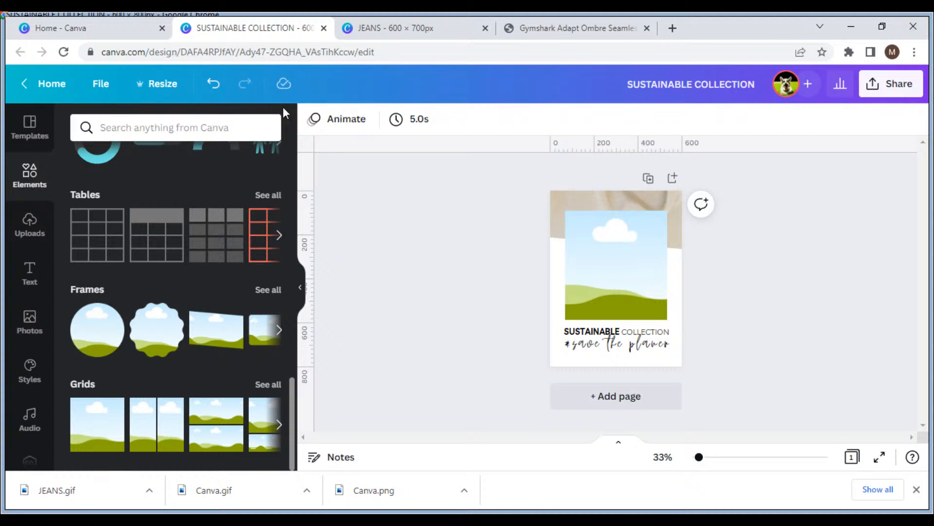
Resize the design to a custom height of 900 px, keeping the 600 px width.
{"action": "left_click", "coordinate": [141, 81]}
{"action": "left_click", "coordinate": [237, 208]}
{"action": "double_click", "coordinate": [237, 209]}
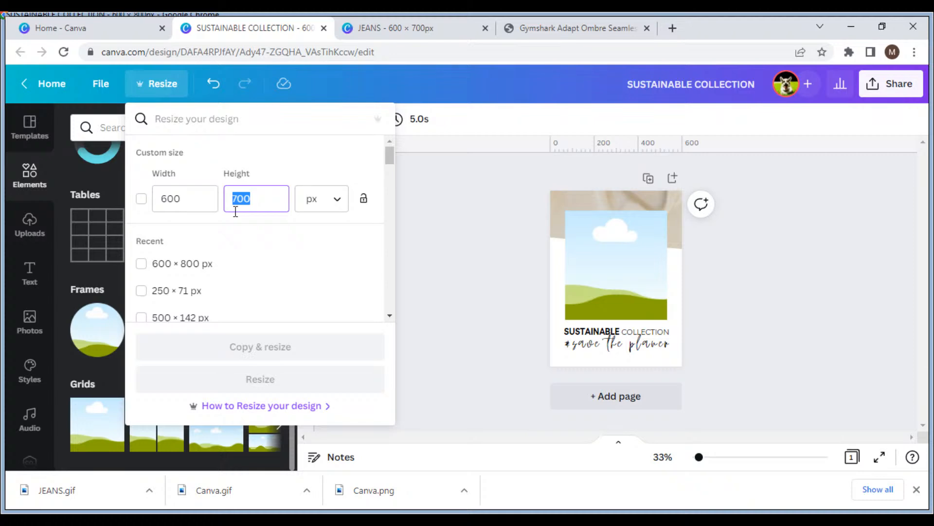
{"action": "type", "text": "900"}
{"action": "key", "text": "Return"}
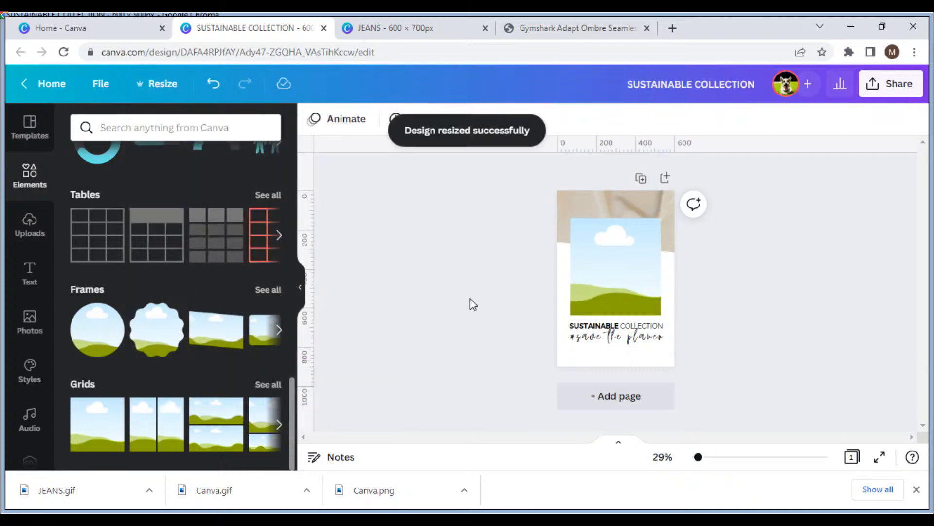
Select the fabric background, photo placeholder and both texts together and move them slightly up the page.
{"action": "left_click", "coordinate": [594, 264]}
{"action": "left_click", "coordinate": [495, 297]}
{"action": "left_click_drag", "start_coordinate": [644, 314], "coordinate": [690, 348]}
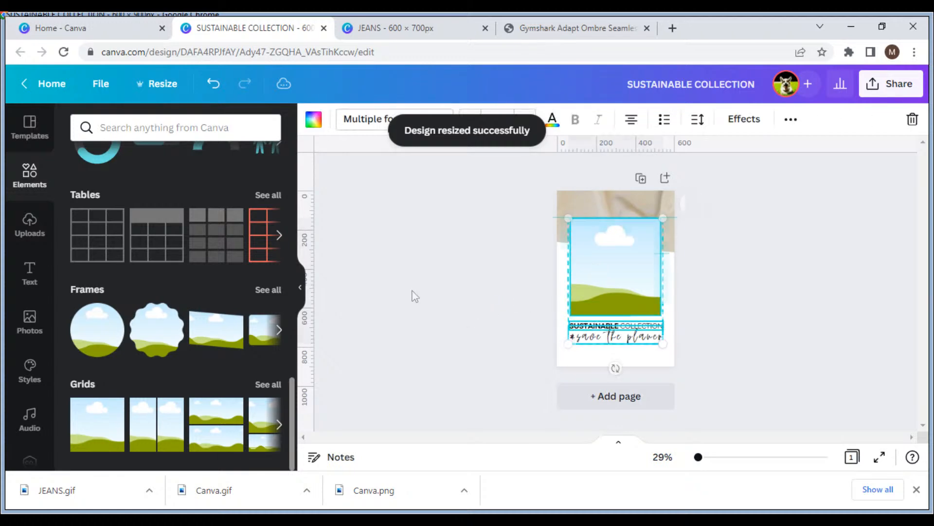
{"action": "left_click_drag", "start_coordinate": [486, 217], "coordinate": [728, 351]}
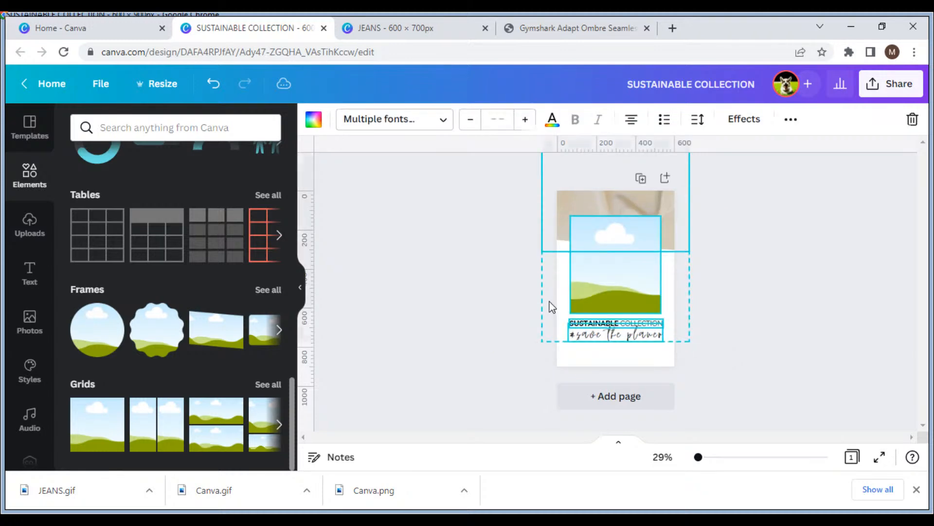
{"action": "left_click", "coordinate": [734, 287]}
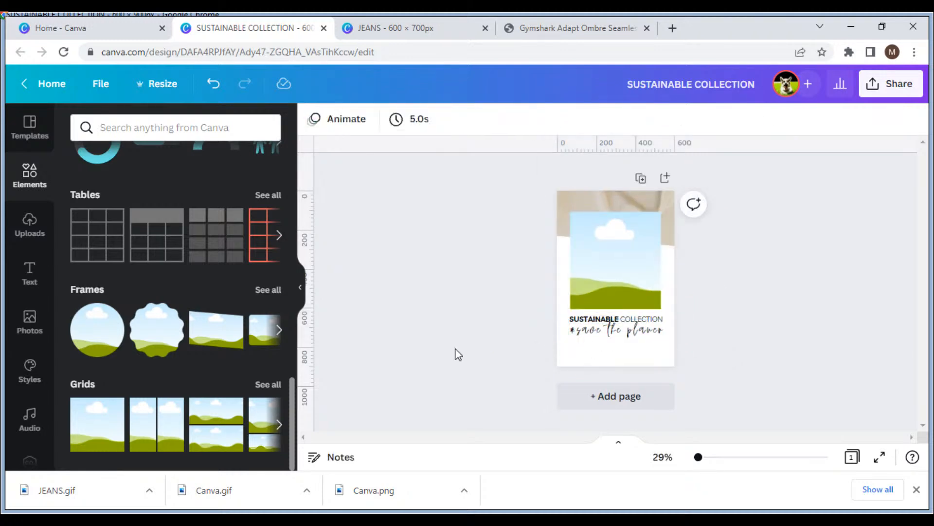
Duplicate the "SUSTAINABLE COLLECTION" heading and place the copy below the hashtag.
{"action": "left_click", "coordinate": [599, 319]}
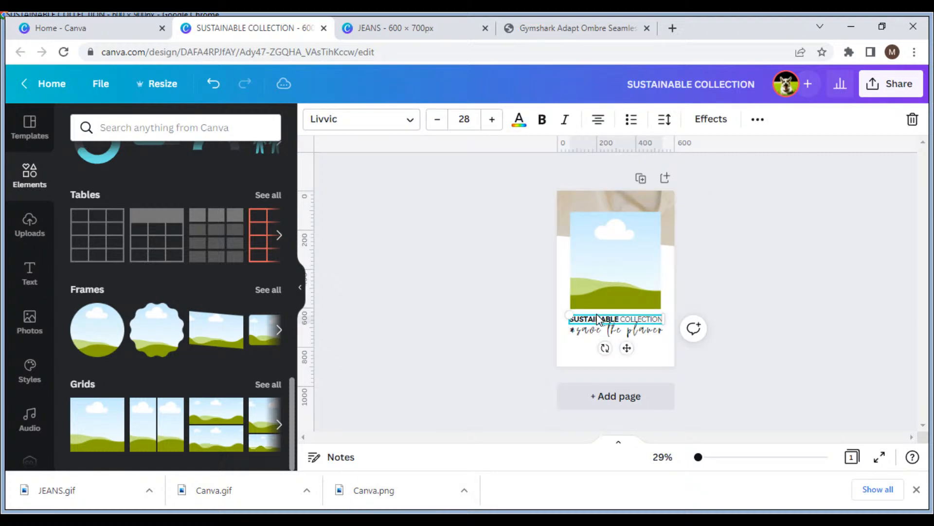
{"action": "key", "text": "ctrl+d"}
{"action": "left_click_drag", "start_coordinate": [626, 347], "coordinate": [625, 378]}
Replace the copied heading's text with "JOGGERS WITH LOW STOCK", with only the first word bold.
{"action": "double_click", "coordinate": [614, 350]}
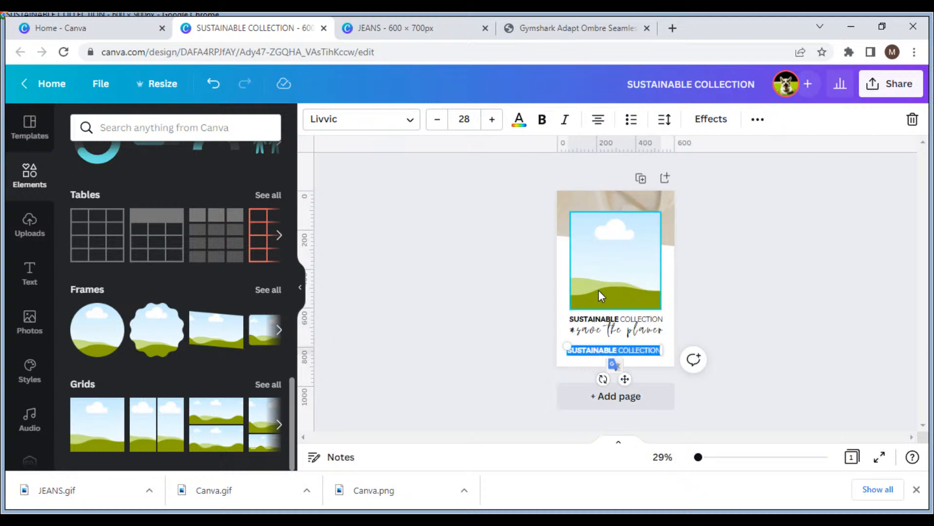
{"action": "type", "text": "SC"}
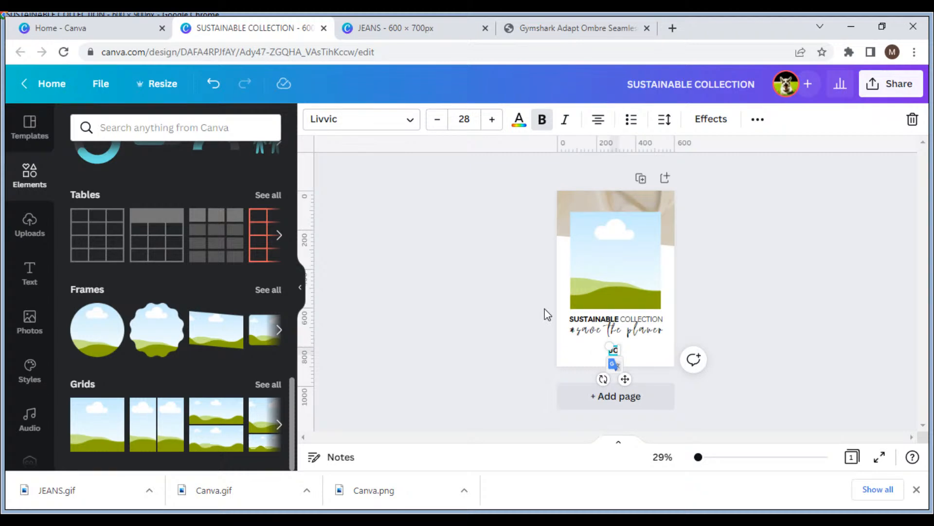
{"action": "type", "text": "GGRT"}
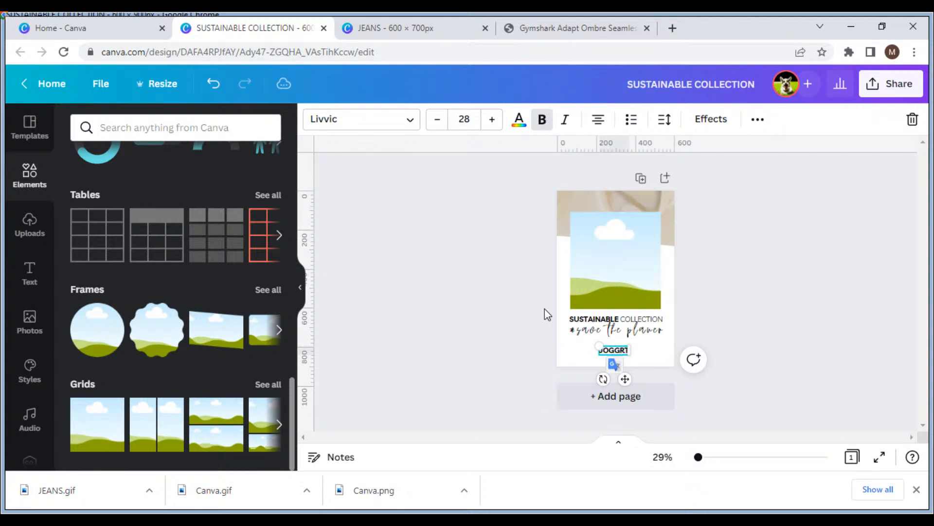
{"action": "key", "text": "BackSpace"}
{"action": "key", "text": "BackSpace"}
{"action": "type", "text": "ERS"}
{"action": "key", "text": "ctrl+b"}
{"action": "type", "text": "WITH LO"}
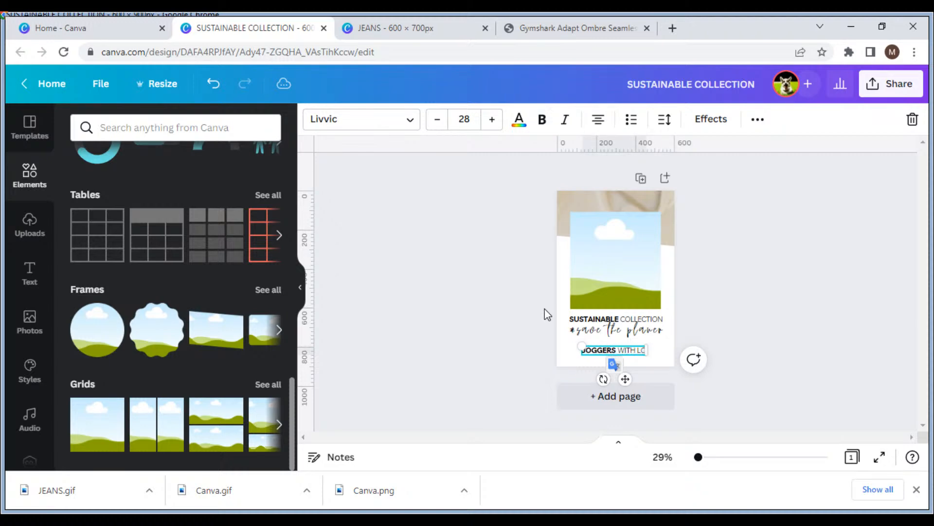
{"action": "type", "text": "W STOCK"}
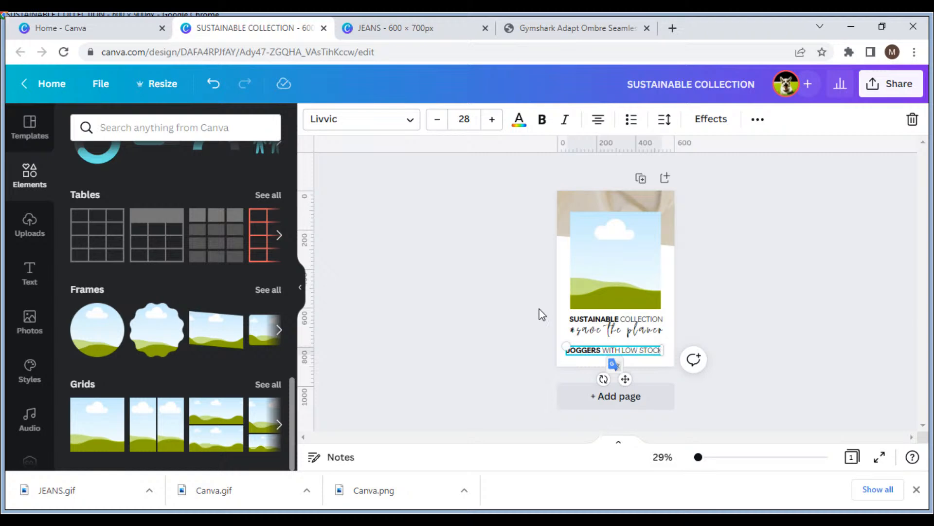
Replace the word "JOGGERS" in the low-stock line, trying "LEGGING" before settling on "FITNESS".
{"action": "double_click", "coordinate": [594, 350]}
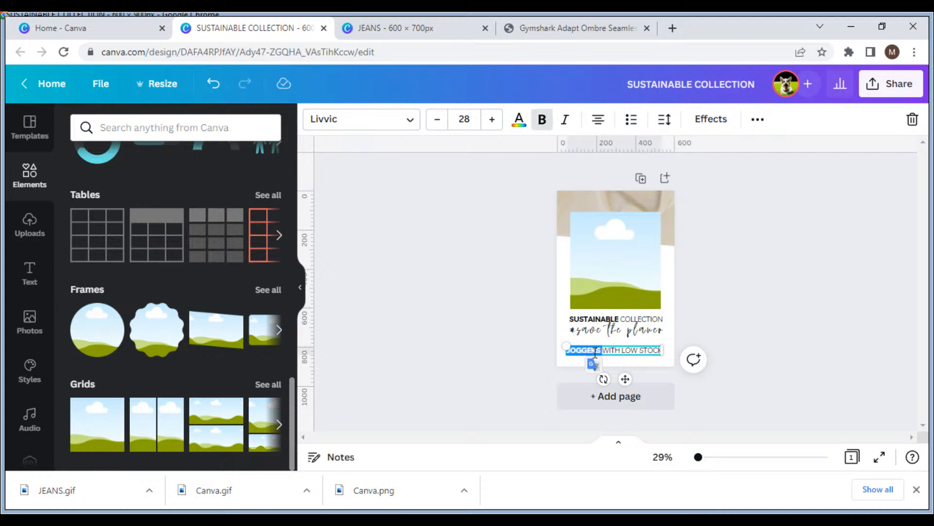
{"action": "type", "text": "LEGGING"}
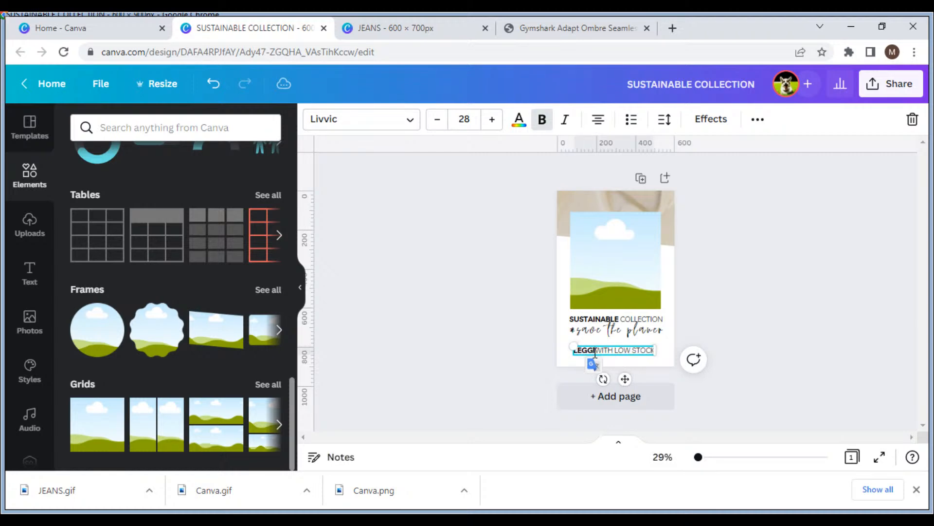
{"action": "double_click", "coordinate": [594, 351]}
{"action": "key", "text": "BackSpace"}
{"action": "type", "text": "FITNESS"}
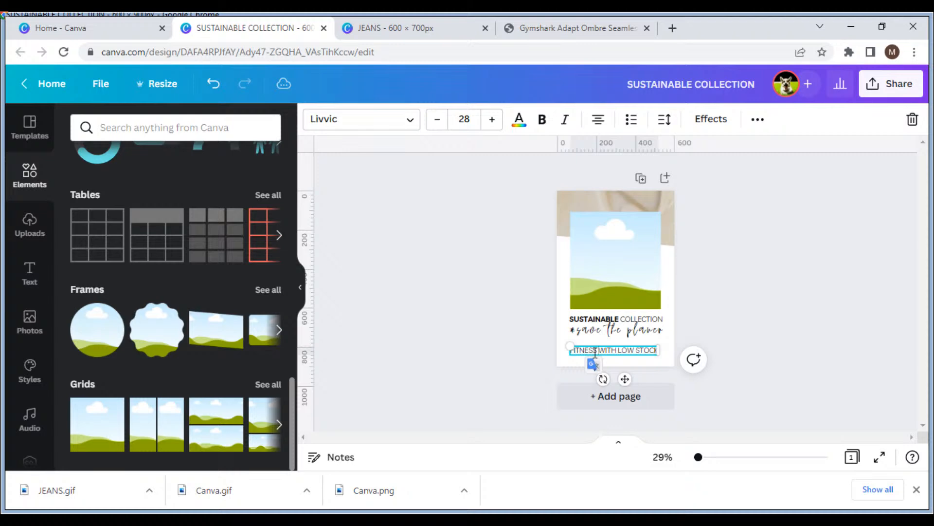
{"action": "left_click", "coordinate": [595, 360]}
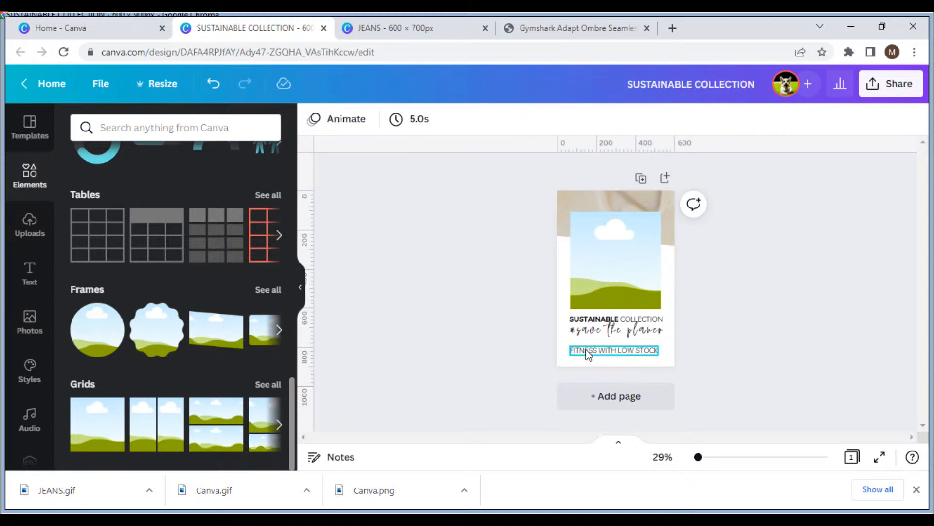
Make the word "FITNESS" in the low-stock line bold.
{"action": "left_click", "coordinate": [588, 353]}
{"action": "double_click", "coordinate": [595, 350]}
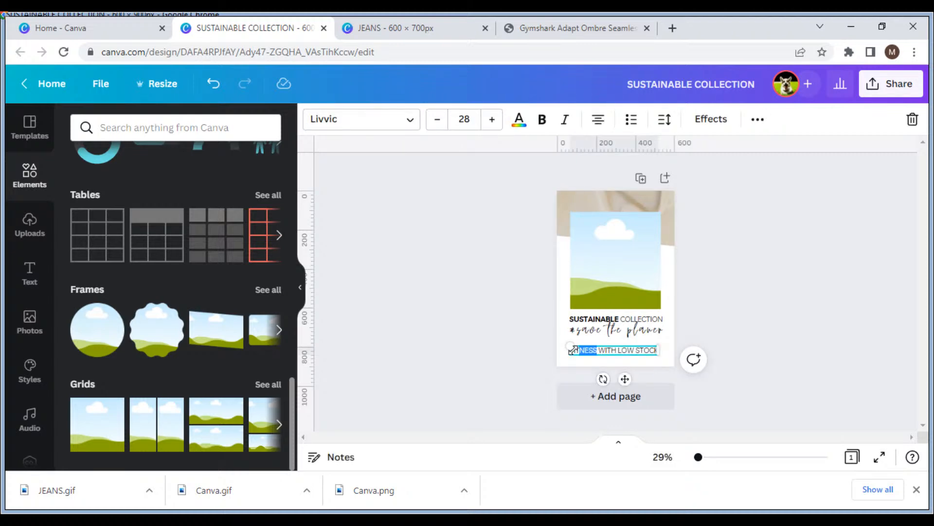
{"action": "left_click", "coordinate": [542, 121]}
{"action": "left_click", "coordinate": [595, 355]}
Move the "FITNESS WITH LOW STOCK" line up closer beneath the hashtag and centre it on the page.
{"action": "left_click_drag", "start_coordinate": [595, 355], "coordinate": [599, 350]}
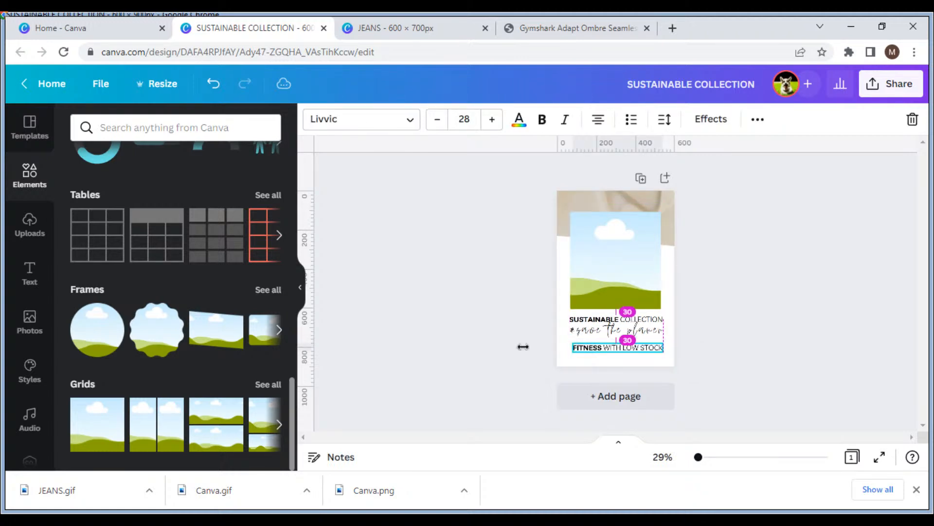
{"action": "left_click", "coordinate": [501, 343]}
{"action": "left_click", "coordinate": [596, 350]}
{"action": "key", "text": "Up"}
{"action": "key", "text": "Up"}
{"action": "key", "text": "Up"}
{"action": "key", "text": "Up"}
{"action": "key", "text": "Up"}
{"action": "key", "text": "Up"}
{"action": "key", "text": "Up"}
{"action": "key", "text": "Up"}
{"action": "key", "text": "Up"}
{"action": "key", "text": "Up"}
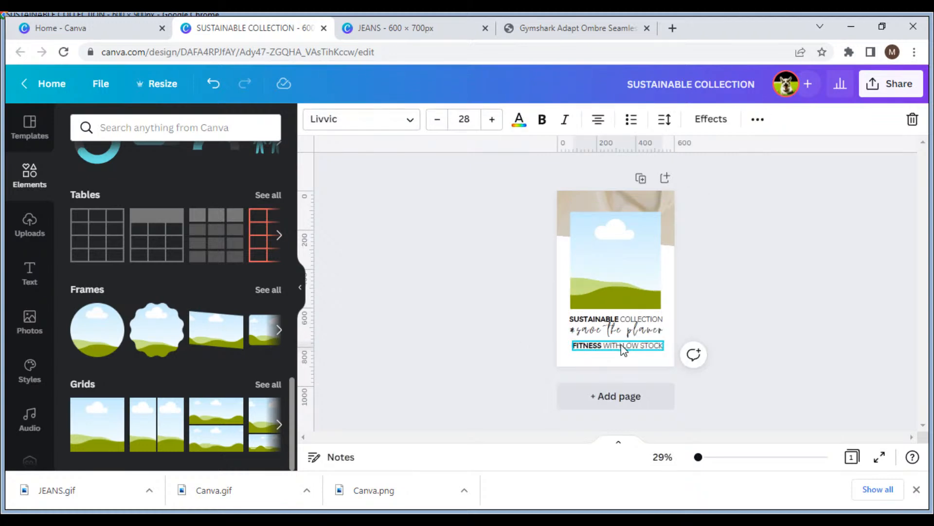
Set the "FITNESS WITH LOW STOCK" line's font size to 20.
{"action": "left_click", "coordinate": [479, 118]}
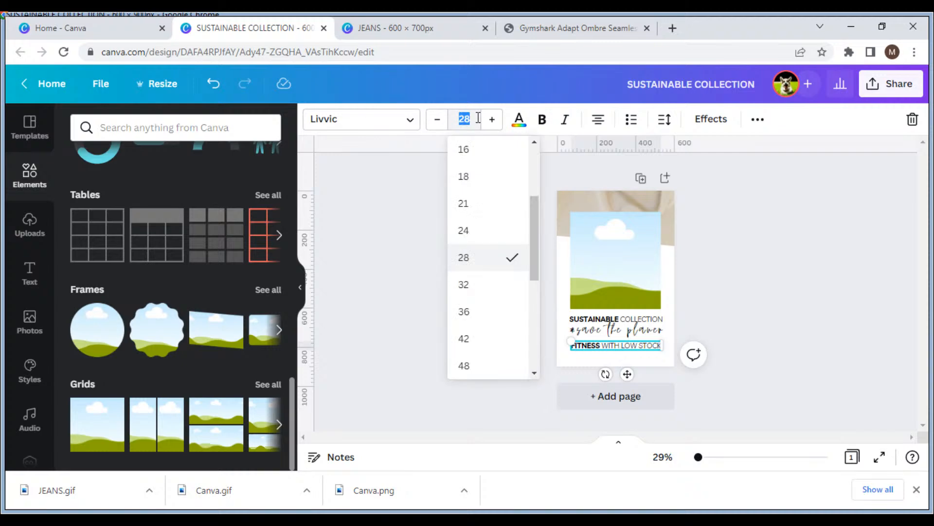
{"action": "type", "text": "20"}
{"action": "key", "text": "Return"}
{"action": "left_click", "coordinate": [732, 318]}
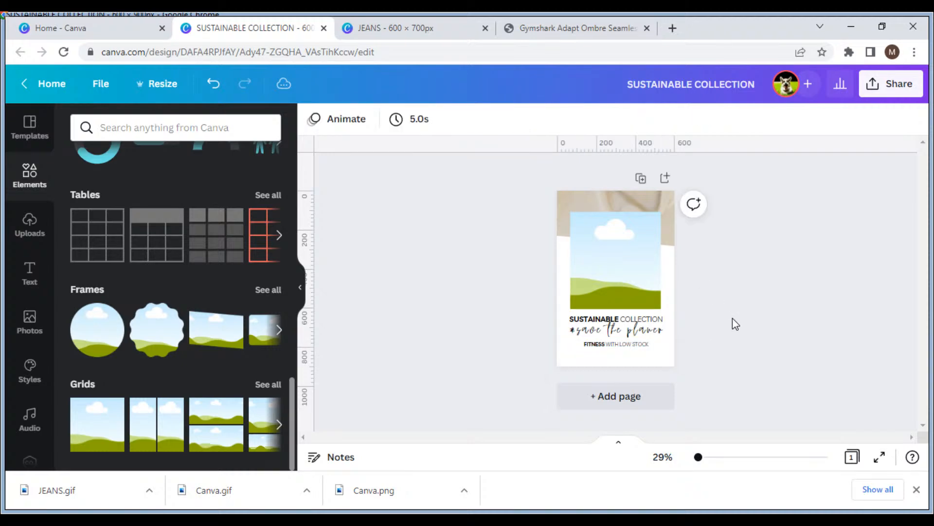
Add a yellow square shape and place it behind the "FITNESS WITH LOW STOCK" text.
{"action": "left_click", "coordinate": [594, 347]}
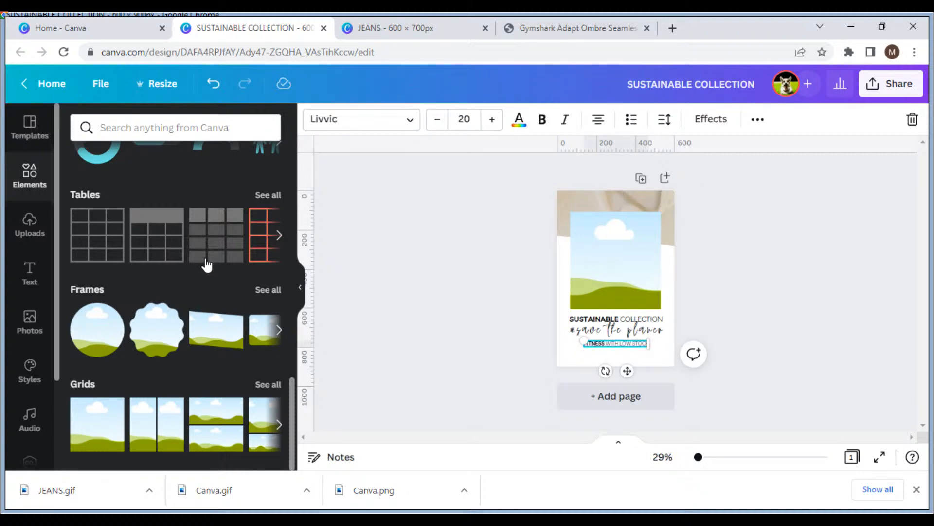
{"action": "scroll", "coordinate": [130, 308], "scroll_direction": "up", "scroll_amount": 15}
{"action": "left_click", "coordinate": [78, 345]}
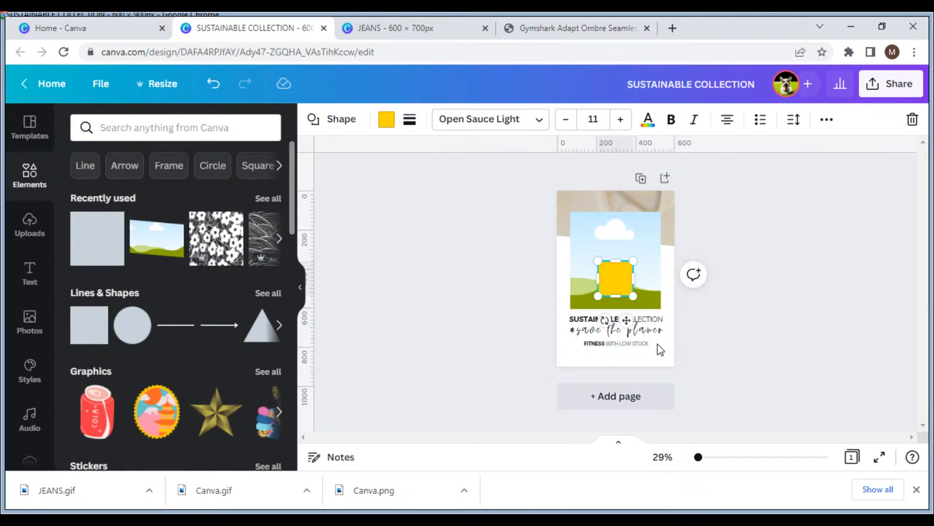
{"action": "left_click_drag", "start_coordinate": [618, 281], "coordinate": [595, 342]}
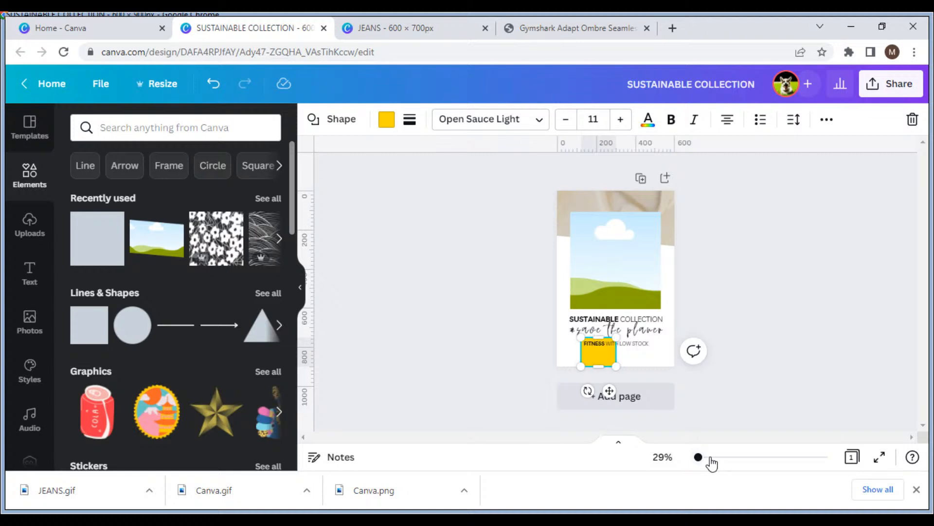
Resize the yellow square into a thin bar about 360 px wide that frames the whole "FITNESS WITH LOW STOCK" line.
{"action": "left_click", "coordinate": [711, 458]}
{"action": "left_click_drag", "start_coordinate": [573, 355], "coordinate": [574, 323]}
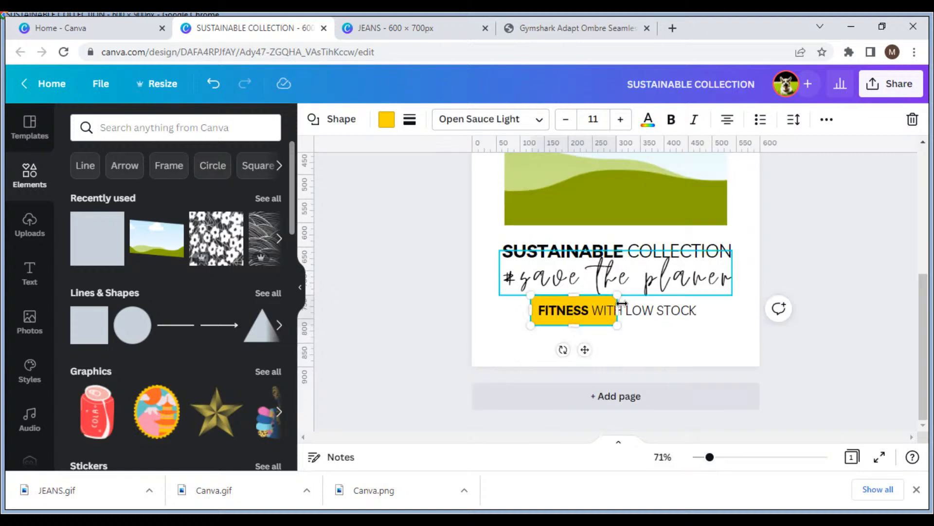
{"action": "left_click_drag", "start_coordinate": [621, 304], "coordinate": [706, 320]}
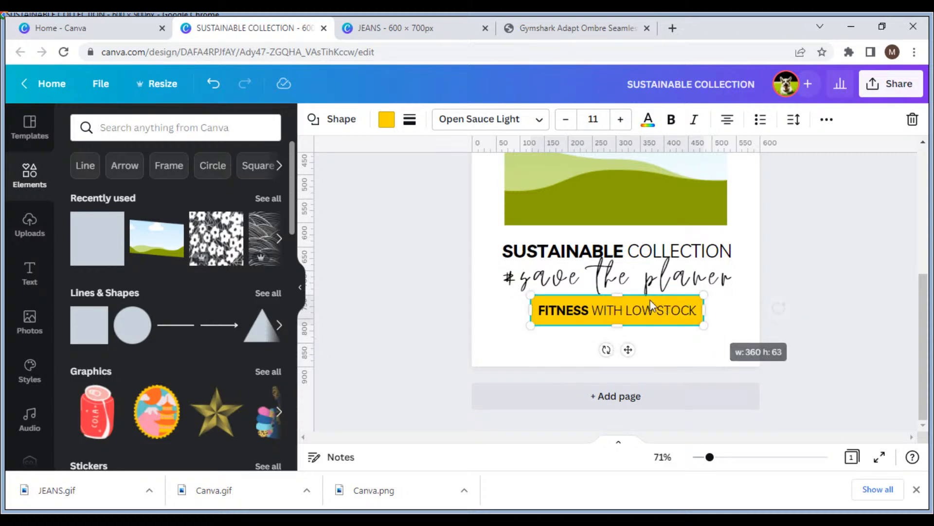
{"action": "left_click_drag", "start_coordinate": [617, 322], "coordinate": [617, 320]}
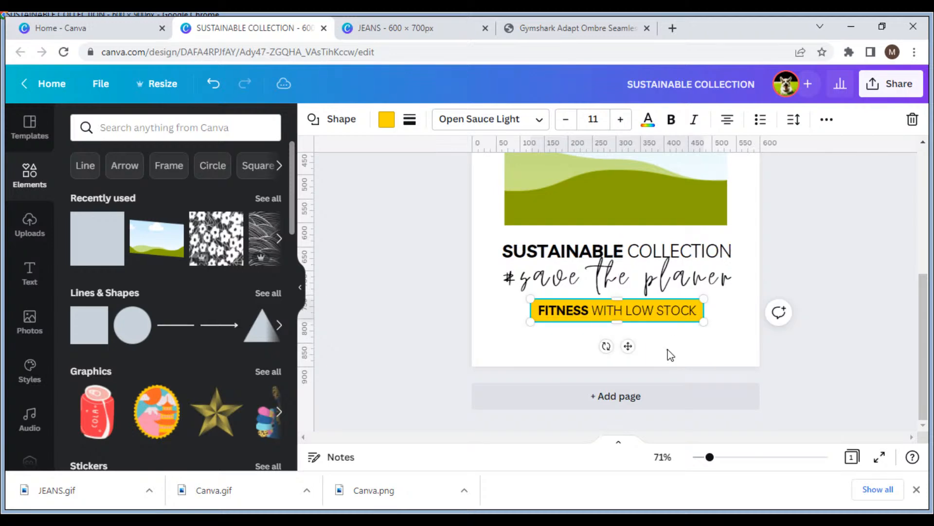
{"action": "left_click", "coordinate": [690, 355]}
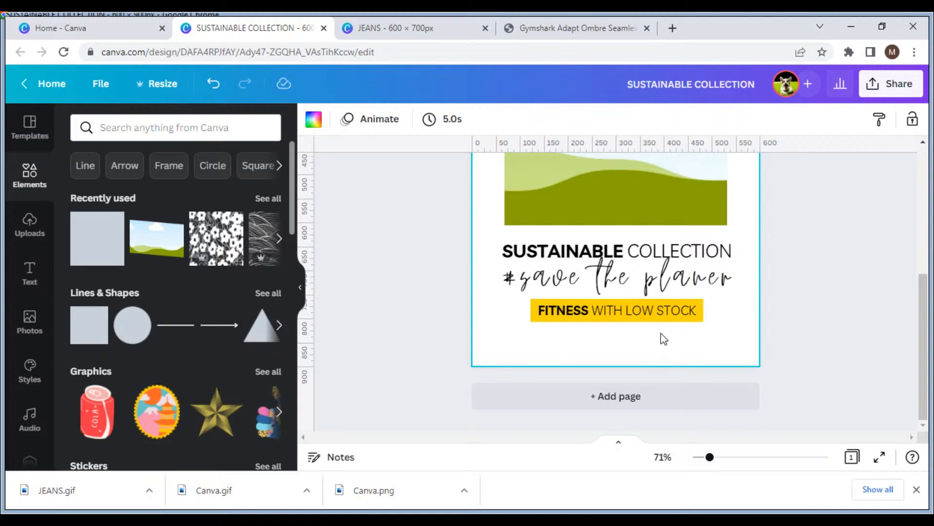
Duplicate the "FITNESS WITH LOW STOCK" text below the yellow bar and change the copy to "ONLINE STORE".
{"action": "left_click", "coordinate": [646, 309]}
{"action": "left_click_drag", "start_coordinate": [628, 341], "coordinate": [628, 368]}
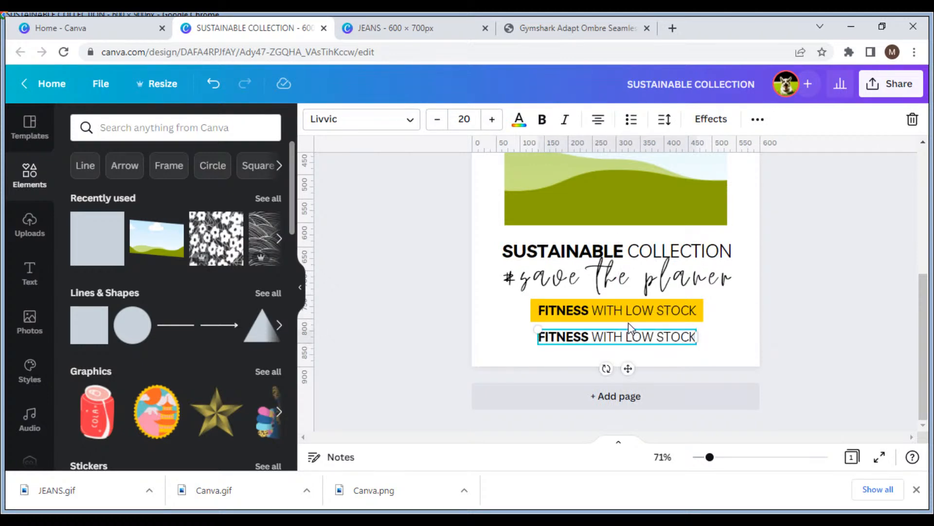
{"action": "triple_click", "coordinate": [638, 335]}
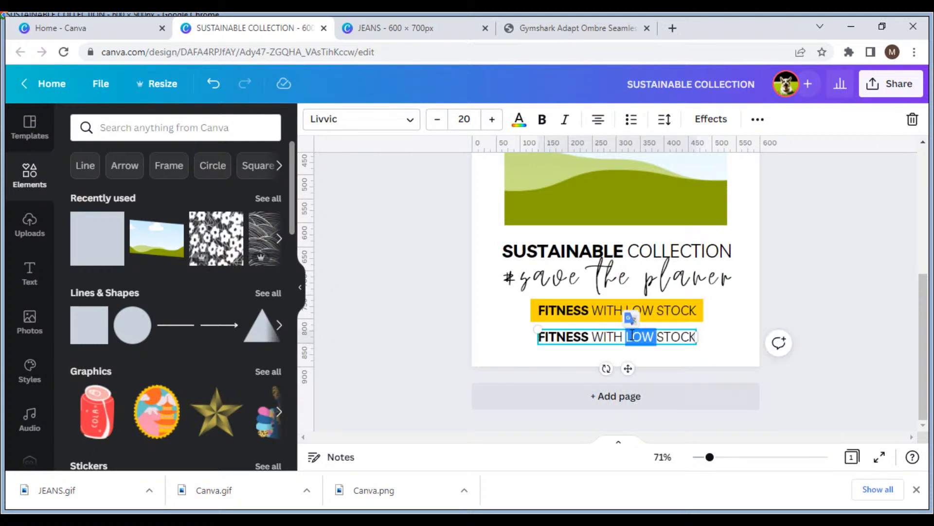
{"action": "type", "text": "ONL"}
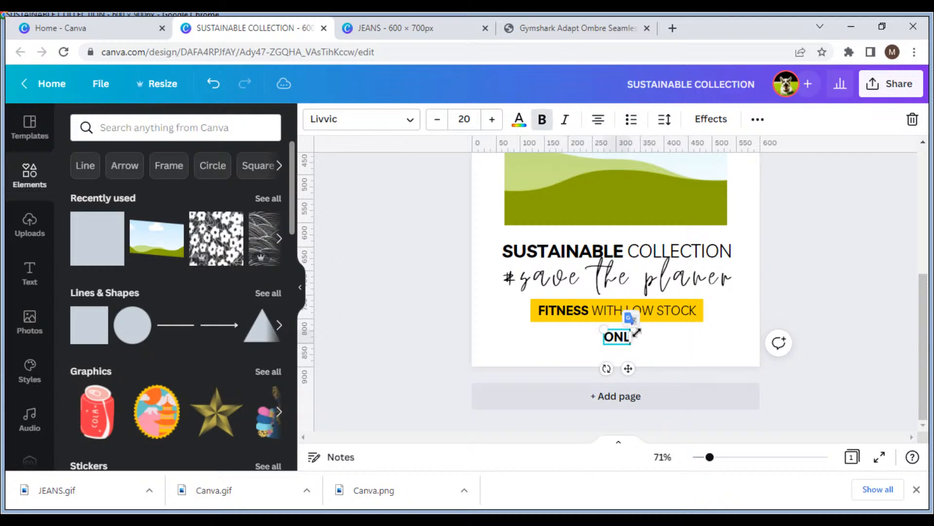
{"action": "type", "text": "INE STORE"}
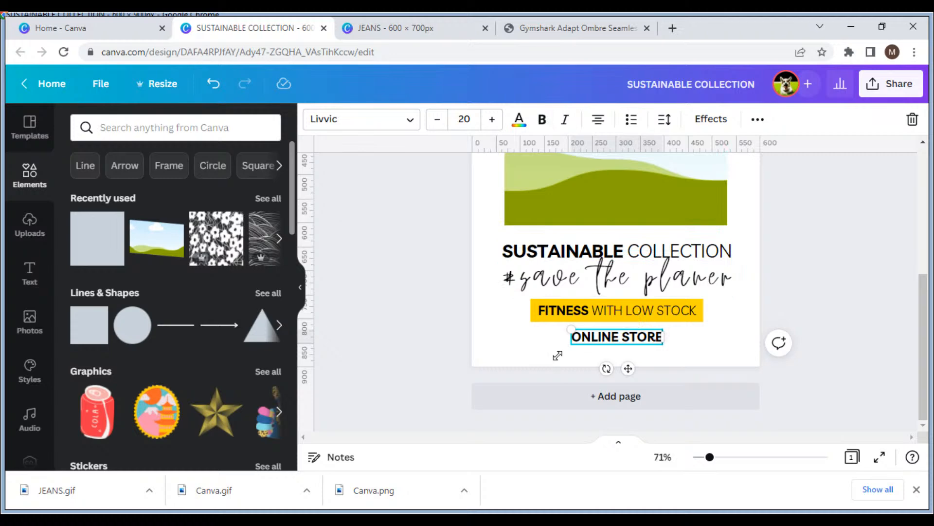
Remove the bold from the "ONLINE STORE" line and set its font size to 13.
{"action": "left_click", "coordinate": [574, 346]}
{"action": "left_click", "coordinate": [580, 340]}
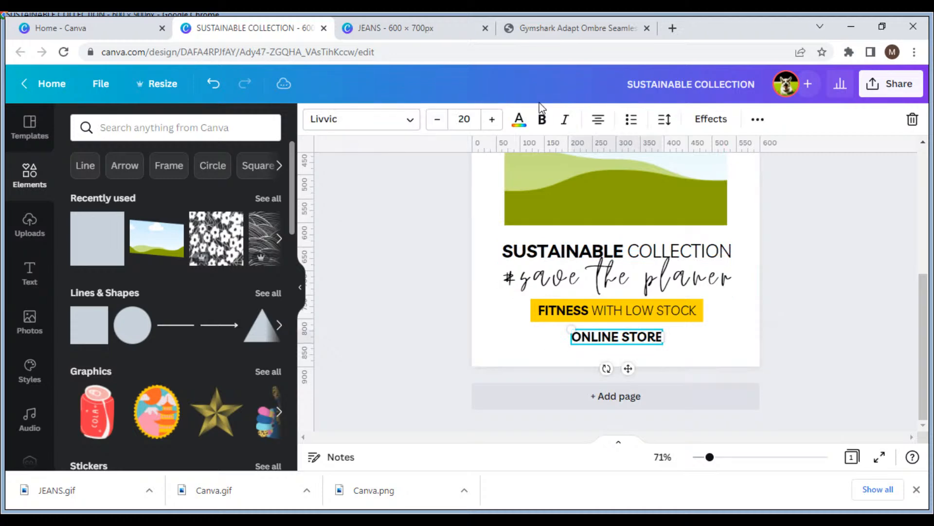
{"action": "left_click", "coordinate": [547, 118]}
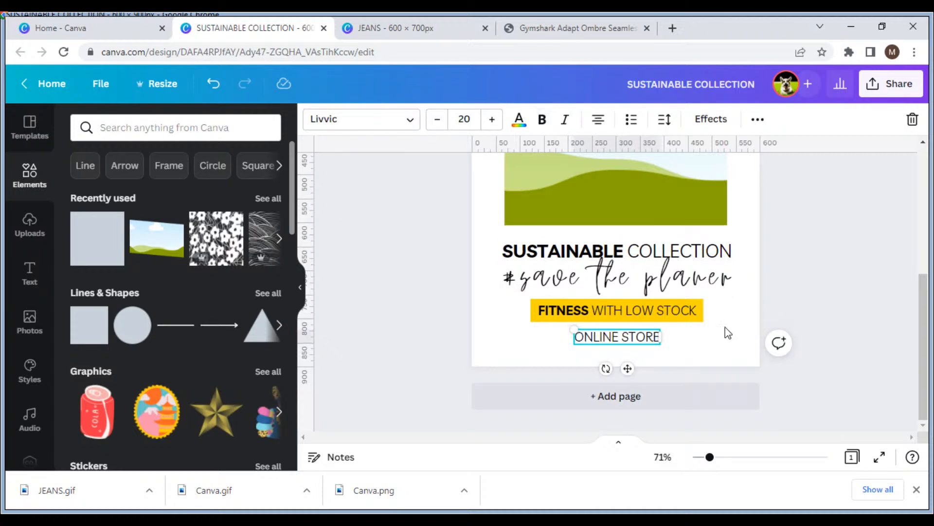
{"action": "left_click", "coordinate": [439, 125]}
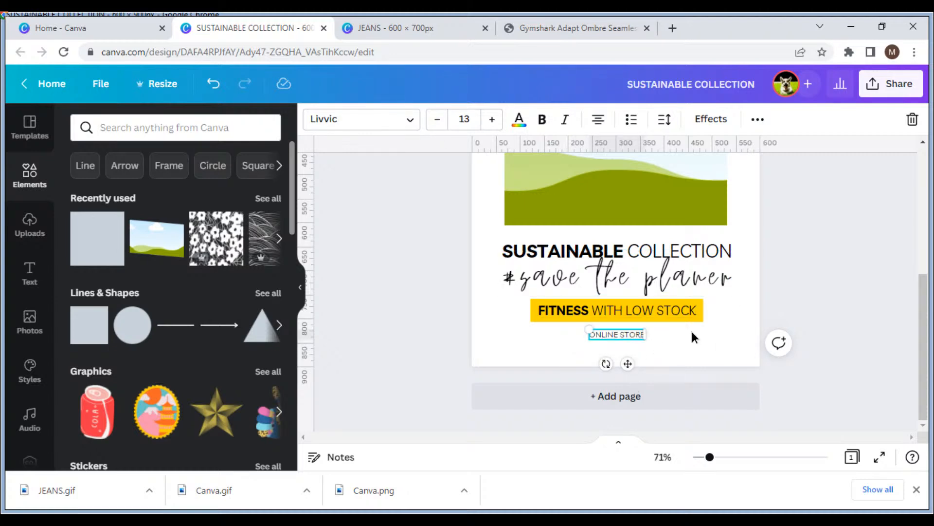
Nudge the "ONLINE STORE" line slightly down and centre it beneath the yellow bar.
{"action": "left_click", "coordinate": [655, 340]}
{"action": "left_click", "coordinate": [641, 338]}
{"action": "left_click", "coordinate": [716, 295]}
{"action": "left_click_drag", "start_coordinate": [618, 333], "coordinate": [617, 336]}
{"action": "left_click", "coordinate": [786, 354]}
Search Canva's photo library for "Workouts" and look through the photos for a new header background.
{"action": "scroll", "coordinate": [787, 354], "scroll_direction": "down", "scroll_amount": 2}
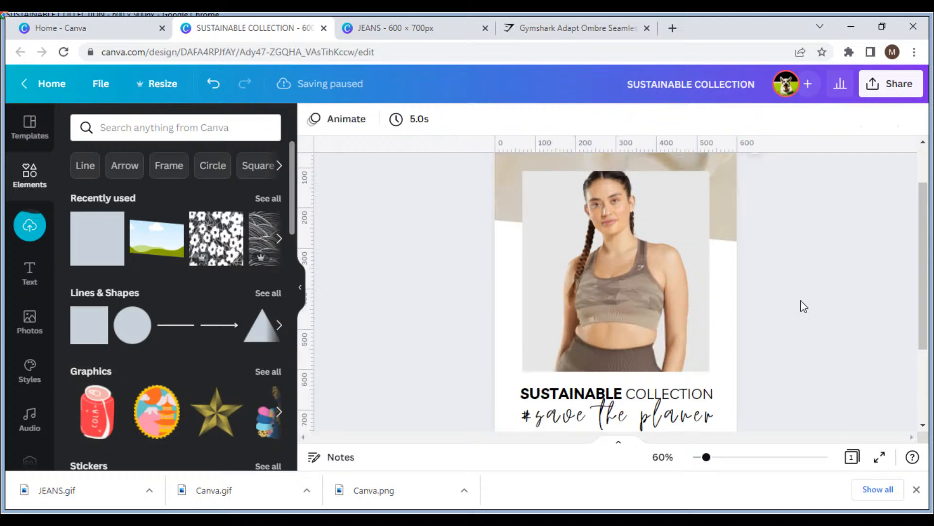
{"action": "scroll", "coordinate": [640, 290], "scroll_direction": "up", "scroll_amount": 3}
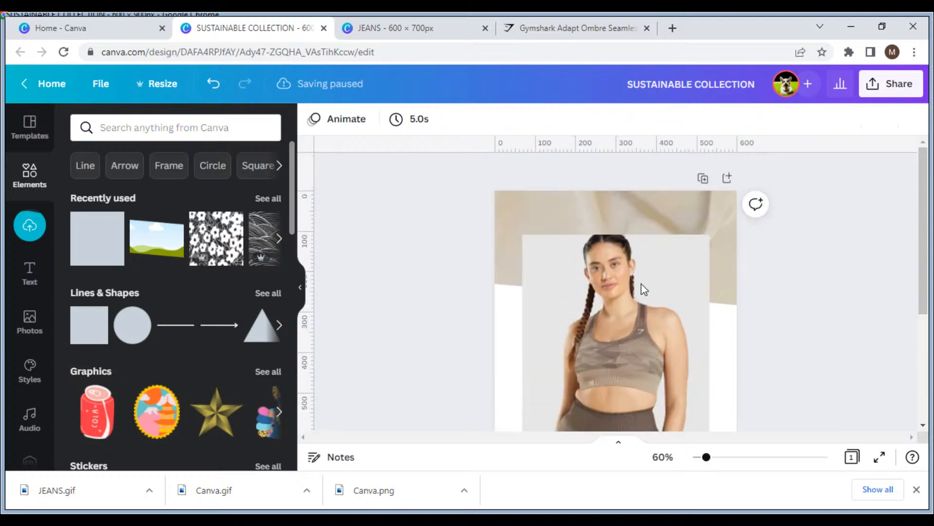
{"action": "left_click", "coordinate": [504, 228]}
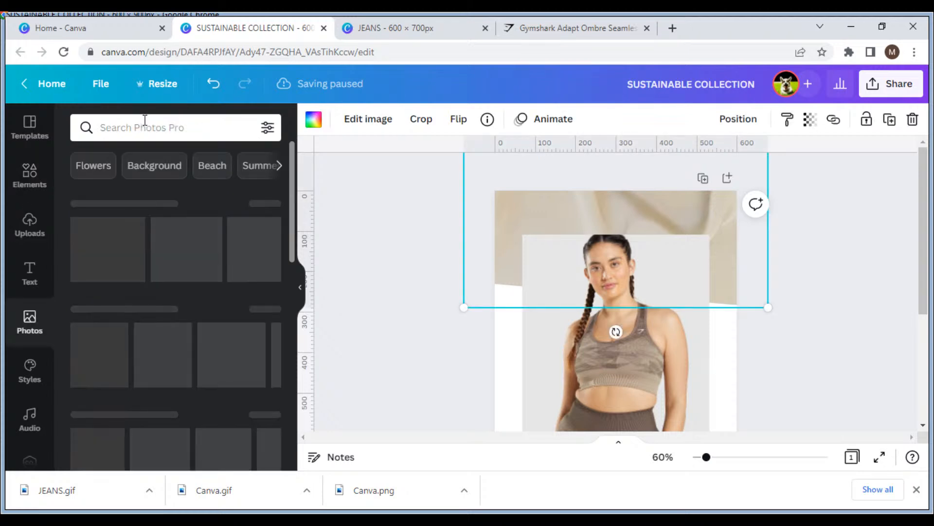
{"action": "left_click", "coordinate": [138, 127]}
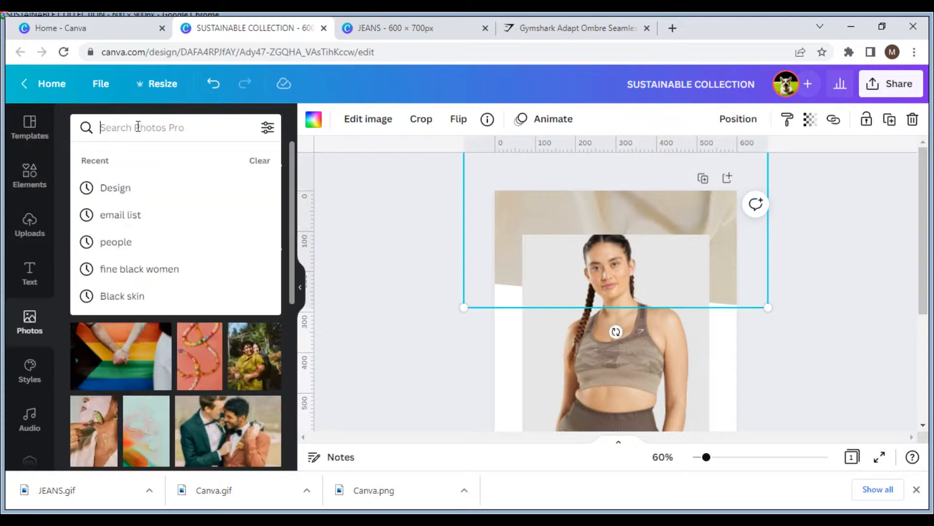
{"action": "type", "text": "W"}
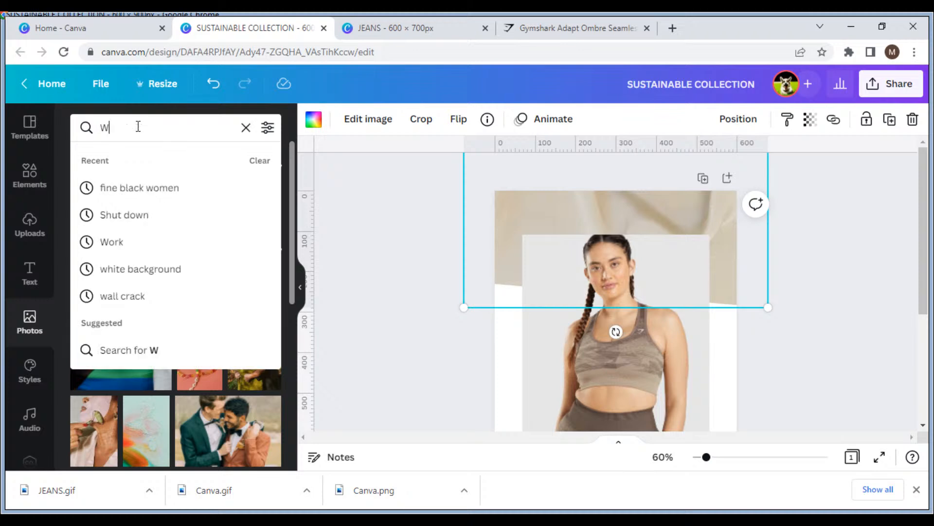
{"action": "type", "text": "orkouts"}
{"action": "key", "text": "Return"}
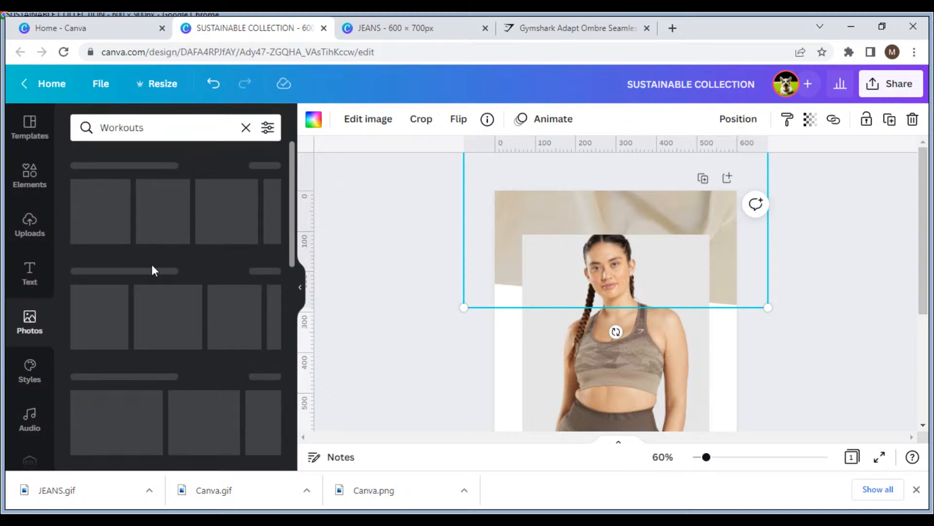
{"action": "scroll", "coordinate": [214, 380], "scroll_direction": "down", "scroll_amount": 3}
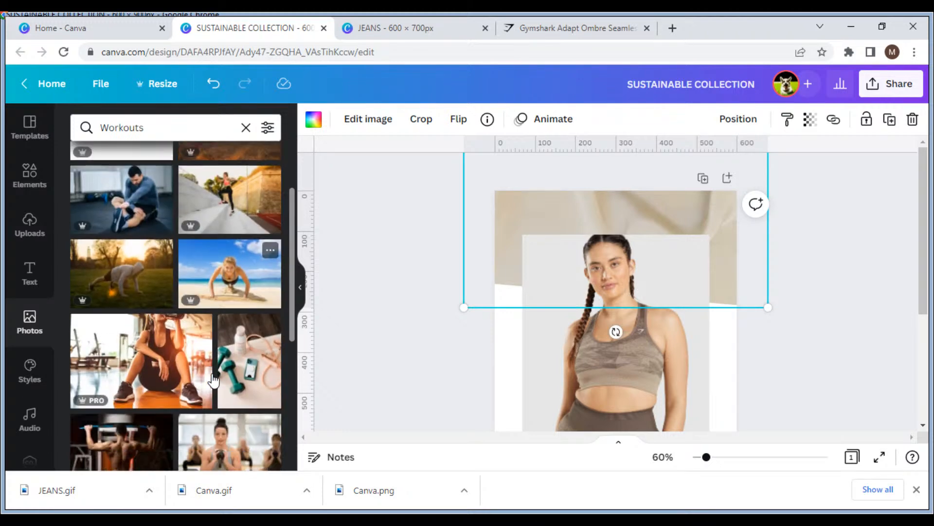
{"action": "scroll", "coordinate": [214, 379], "scroll_direction": "down", "scroll_amount": 5}
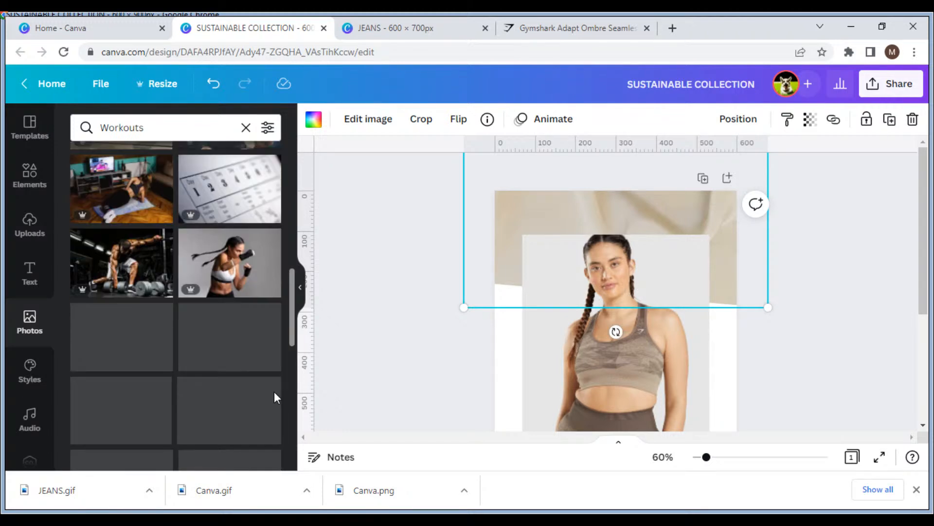
{"action": "scroll", "coordinate": [274, 391], "scroll_direction": "down", "scroll_amount": 2}
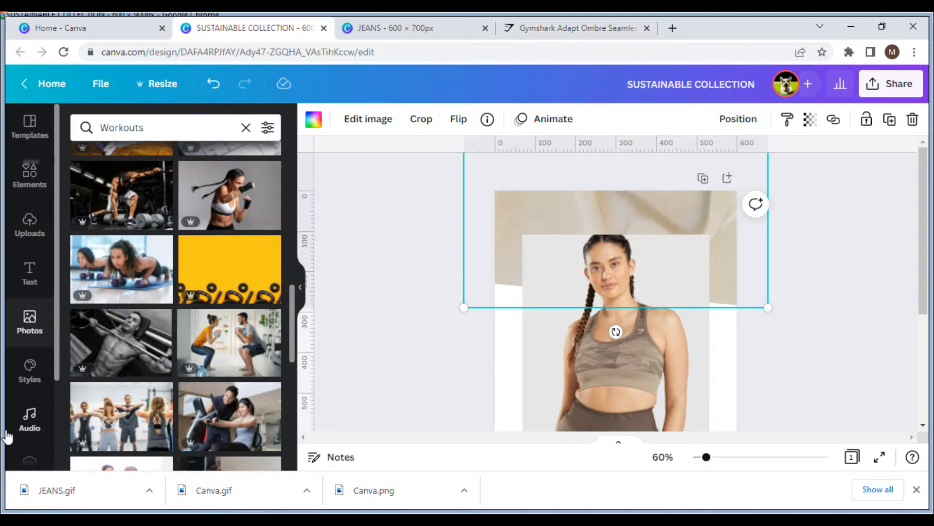
{"action": "scroll", "coordinate": [7, 436], "scroll_direction": "down", "scroll_amount": 1}
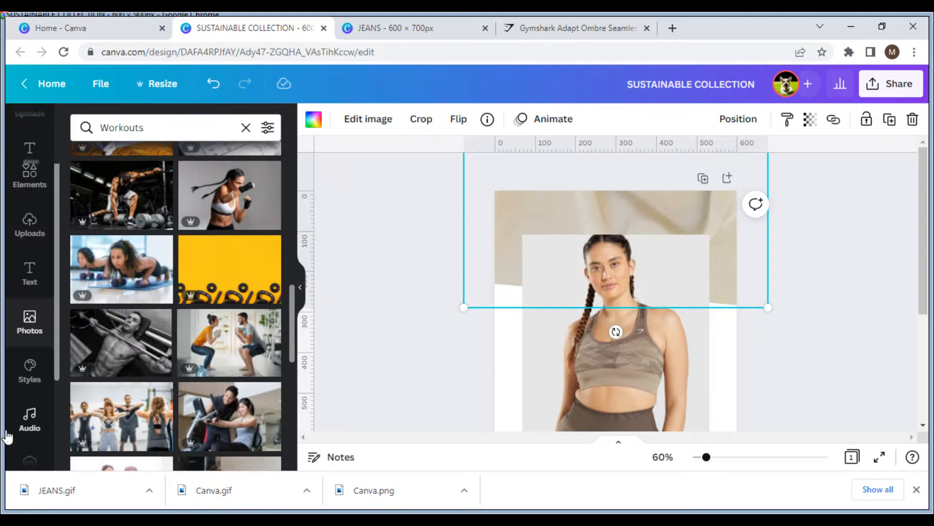
Search the Pexels photos for "Workouts" instead of "fashion texture".
{"action": "left_click", "coordinate": [30, 395]}
{"action": "triple_click", "coordinate": [139, 127]}
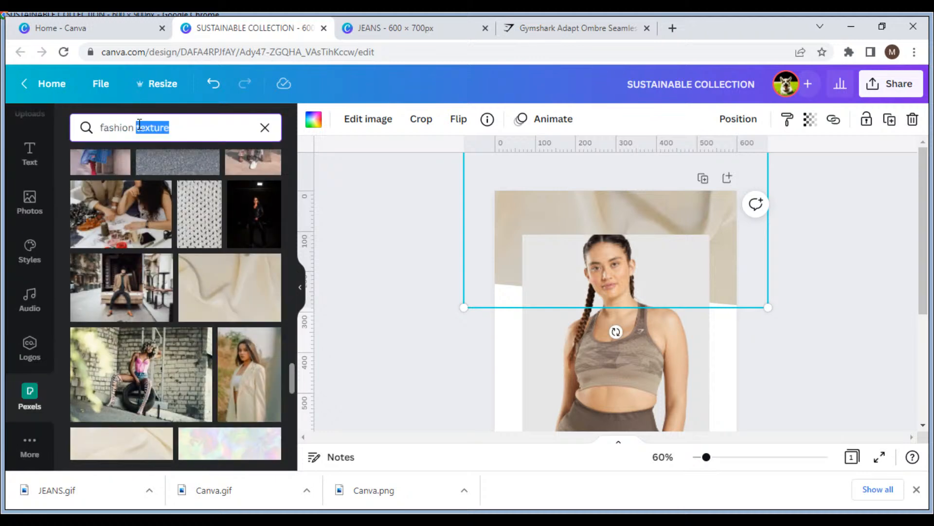
{"action": "type", "text": "WORKO"}
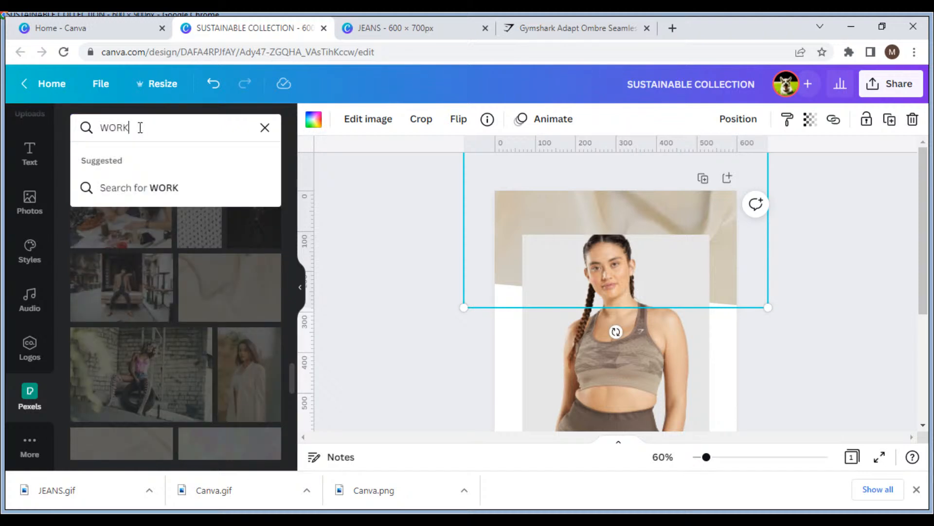
{"action": "key", "text": "BackSpace"}
{"action": "key", "text": "BackSpace"}
{"action": "key", "text": "BackSpace"}
{"action": "key", "text": "BackSpace"}
{"action": "type", "text": "orkot"}
{"action": "key", "text": "BackSpace"}
{"action": "type", "text": "uts"}
{"action": "key", "text": "Return"}
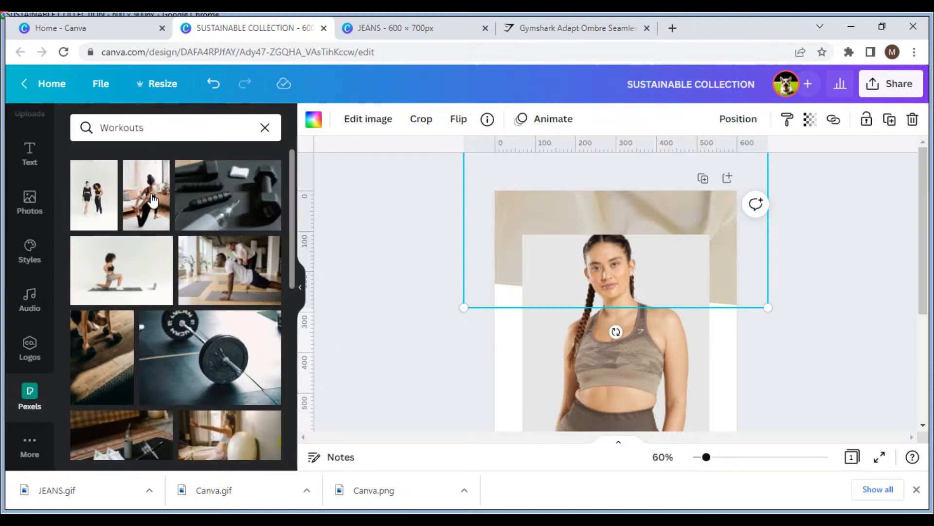
Replace the fabric background behind the model photo with the Pexels barbell photo.
{"action": "left_click", "coordinate": [227, 387]}
{"action": "left_click_drag", "start_coordinate": [618, 345], "coordinate": [500, 227]}
{"action": "left_click", "coordinate": [435, 270]}
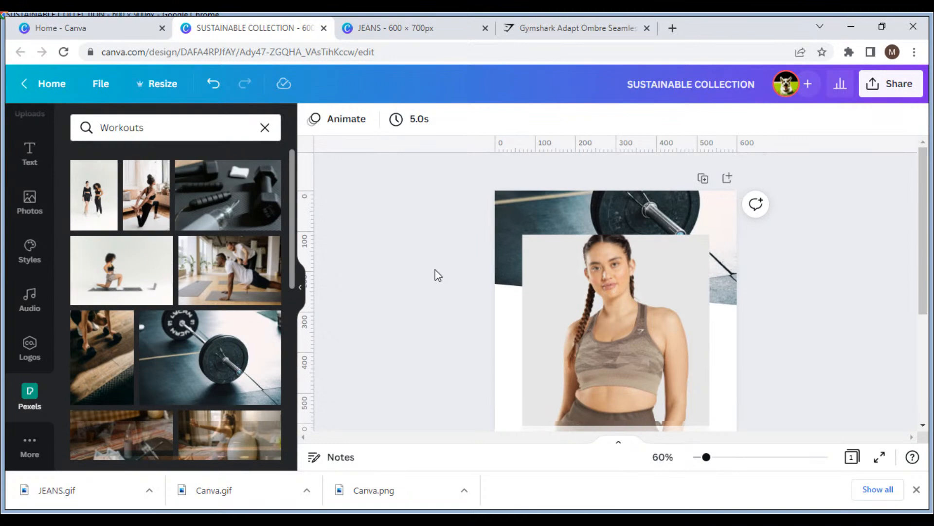
Find the dark flat-lay photo of dumbbells and a water bottle and swap it in as the header background.
{"action": "scroll", "coordinate": [214, 389], "scroll_direction": "down", "scroll_amount": 7}
{"action": "scroll", "coordinate": [223, 404], "scroll_direction": "down", "scroll_amount": 5}
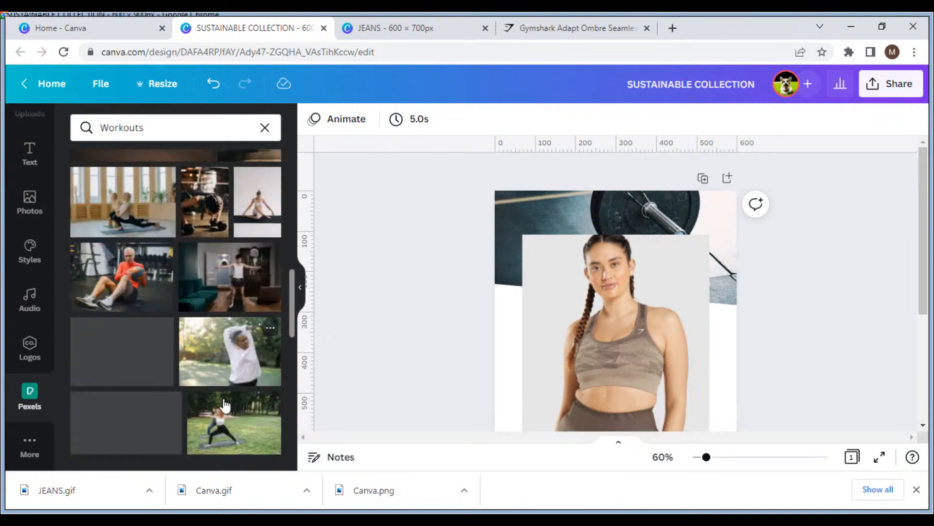
{"action": "scroll", "coordinate": [225, 404], "scroll_direction": "down", "scroll_amount": 2}
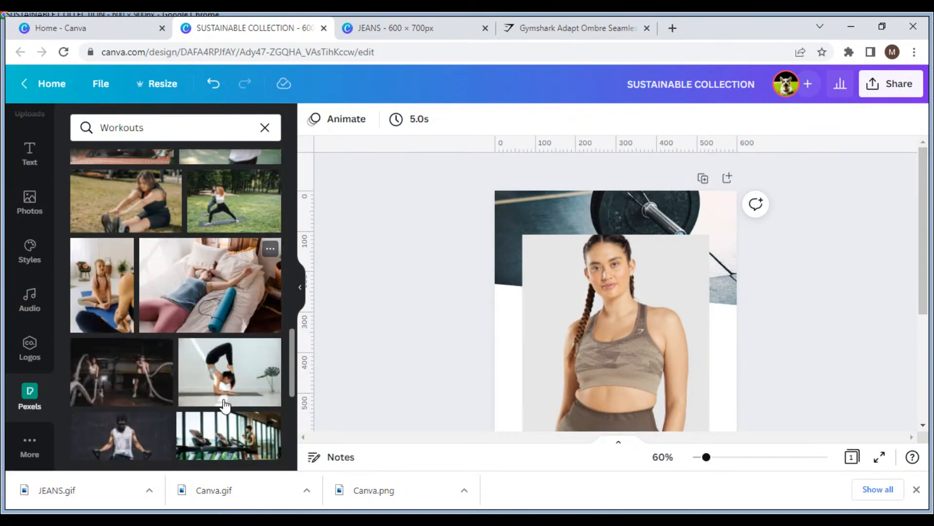
{"action": "scroll", "coordinate": [224, 405], "scroll_direction": "down", "scroll_amount": 5}
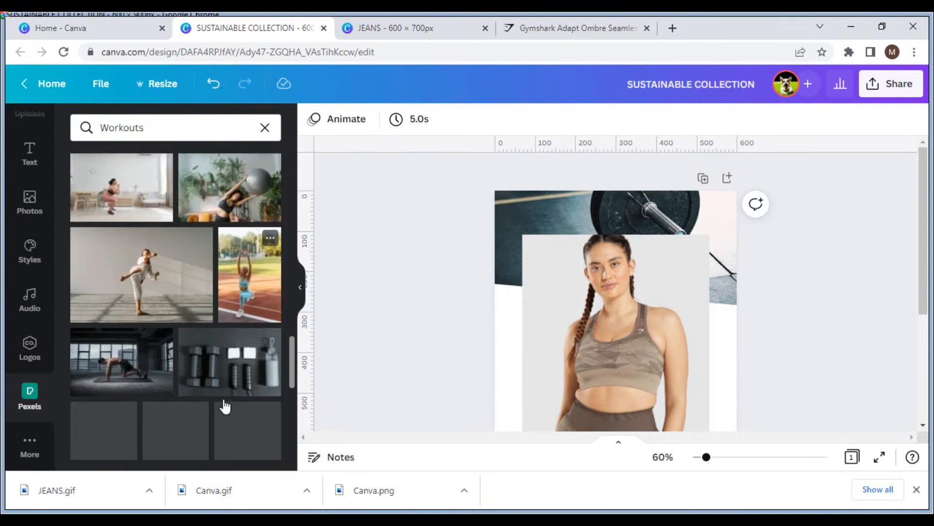
{"action": "scroll", "coordinate": [224, 405], "scroll_direction": "down", "scroll_amount": 2}
{"action": "left_click_drag", "start_coordinate": [244, 302], "coordinate": [539, 209]}
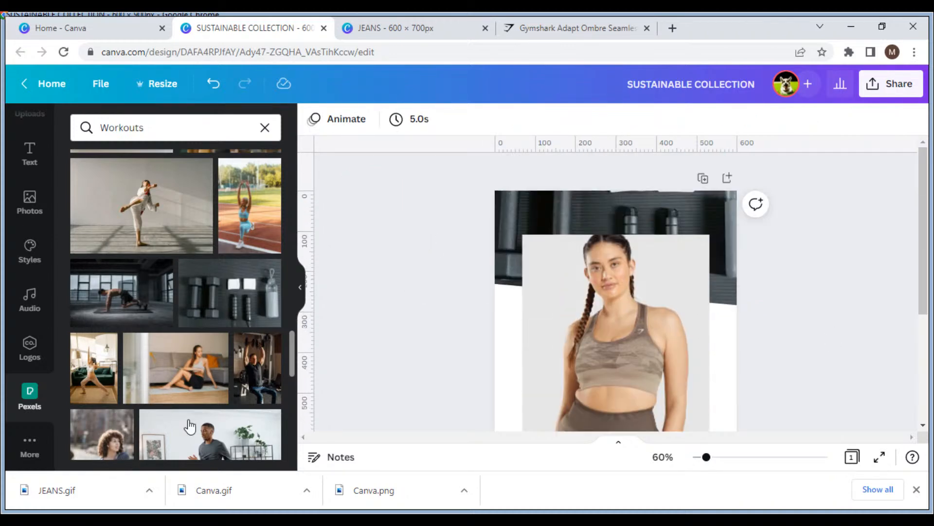
Replace the header background with the photo of workout gear on a wooden floor and lock it in place.
{"action": "scroll", "coordinate": [190, 427], "scroll_direction": "down", "scroll_amount": 3}
{"action": "scroll", "coordinate": [190, 427], "scroll_direction": "down", "scroll_amount": 3}
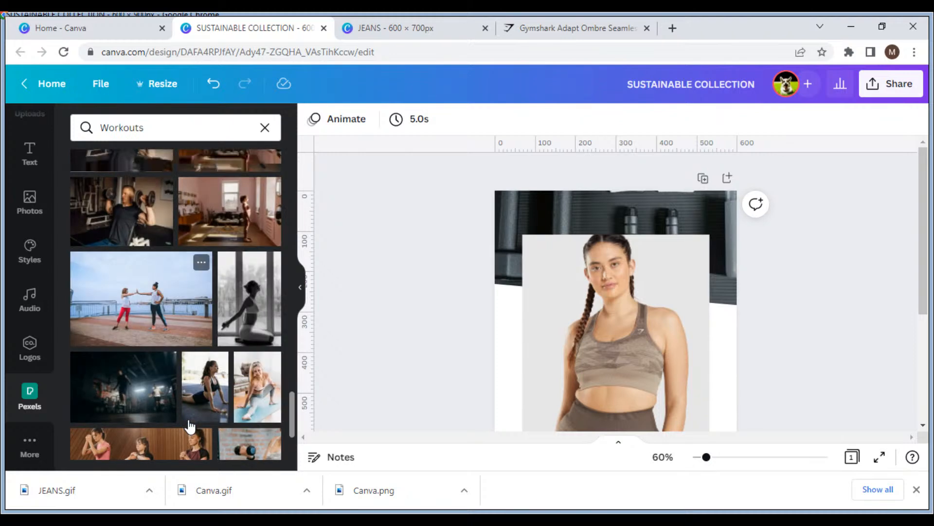
{"action": "scroll", "coordinate": [235, 379], "scroll_direction": "down", "scroll_amount": 5}
{"action": "scroll", "coordinate": [235, 380], "scroll_direction": "down", "scroll_amount": 5}
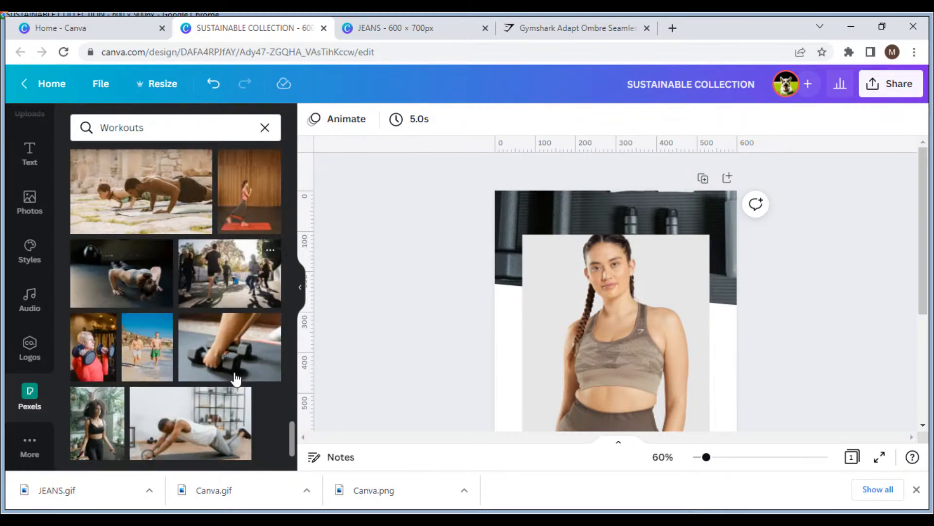
{"action": "scroll", "coordinate": [236, 379], "scroll_direction": "down", "scroll_amount": 3}
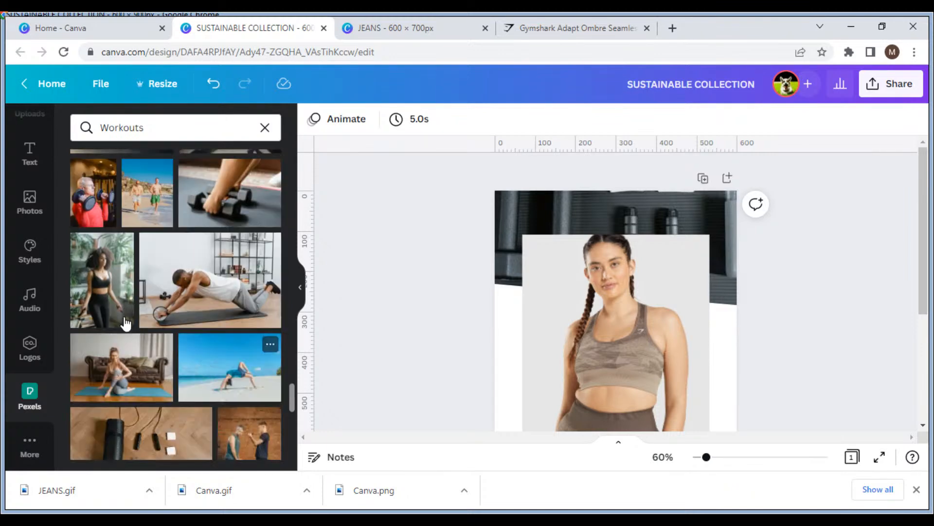
{"action": "scroll", "coordinate": [150, 376], "scroll_direction": "down", "scroll_amount": 3}
{"action": "left_click", "coordinate": [149, 366]}
{"action": "left_click_drag", "start_coordinate": [596, 381], "coordinate": [561, 229]}
{"action": "scroll", "coordinate": [432, 282], "scroll_direction": "down", "scroll_amount": 3}
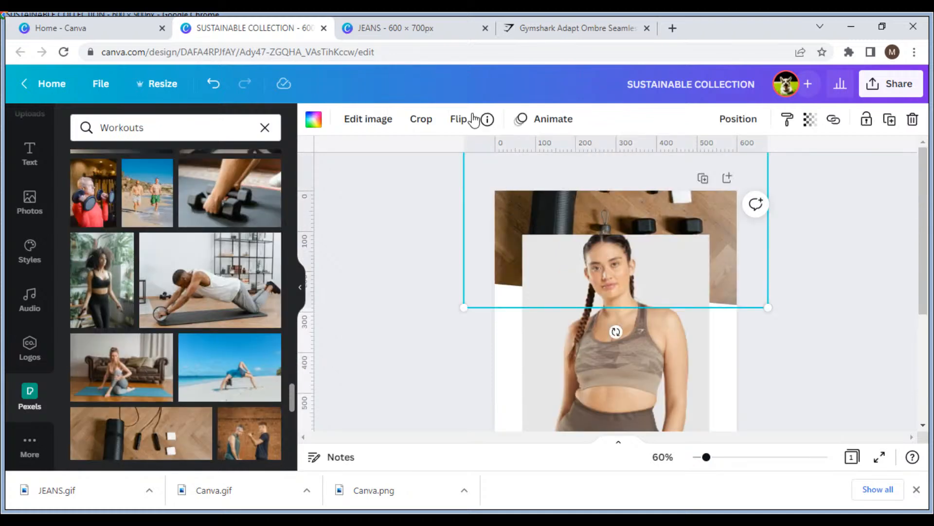
{"action": "left_click", "coordinate": [866, 119]}
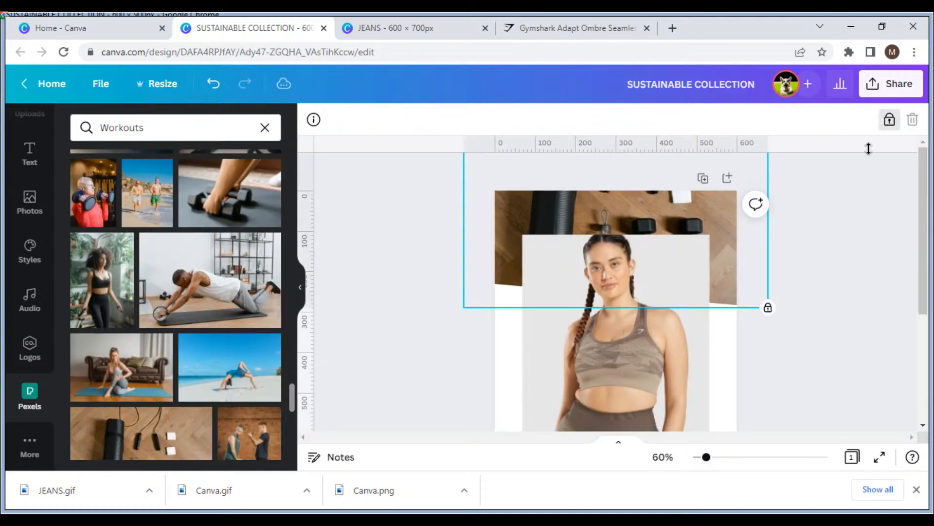
{"action": "left_click", "coordinate": [817, 122]}
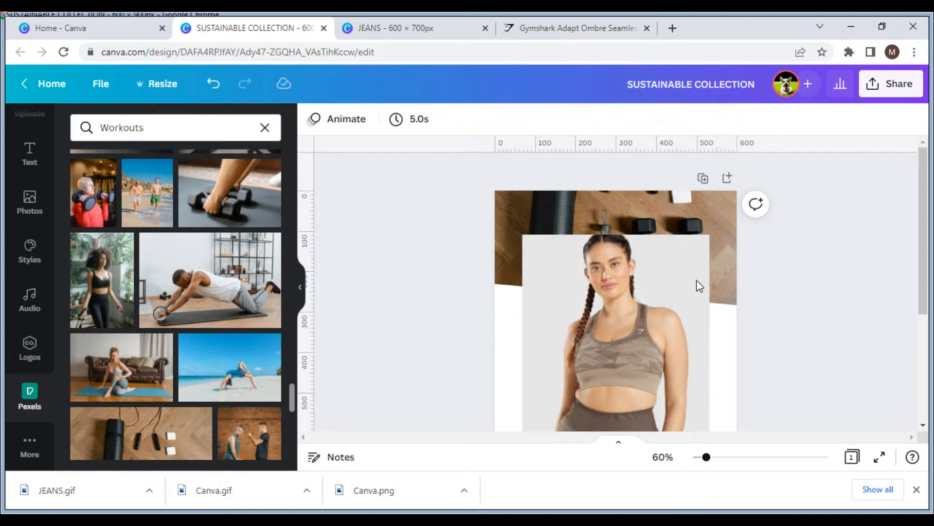
Duplicate the finished page until the design has five identical pages.
{"action": "scroll", "coordinate": [699, 286], "scroll_direction": "down", "scroll_amount": 2}
{"action": "scroll", "coordinate": [711, 288], "scroll_direction": "up", "scroll_amount": 2}
{"action": "left_click", "coordinate": [681, 180]}
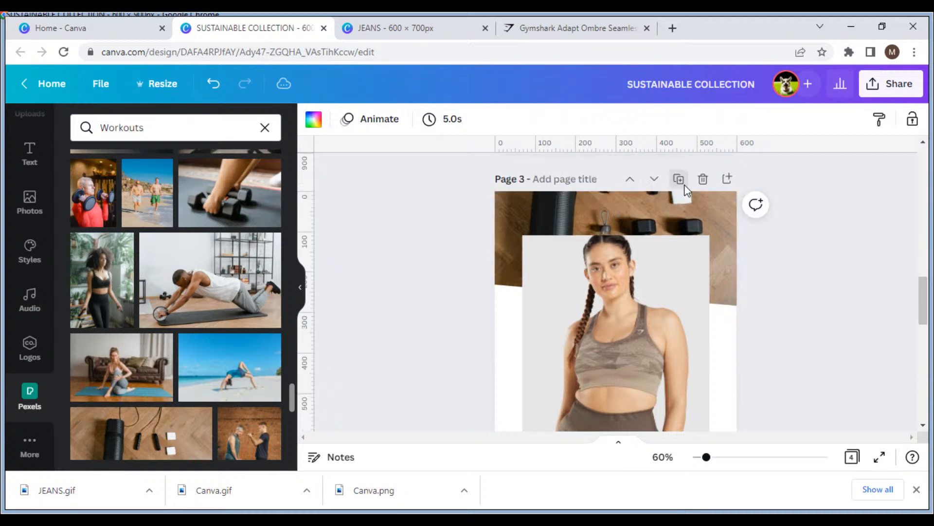
{"action": "left_click", "coordinate": [684, 186]}
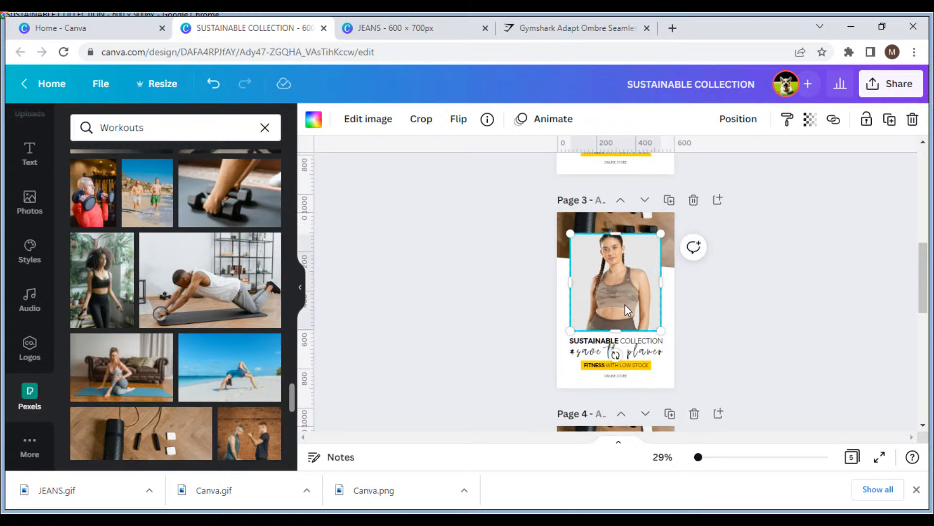
Replace the front-view model photo on pages 3, 4 and 5 with different product photos, using the top's close-up on page 5.
{"action": "key", "text": "ctrl+v"}
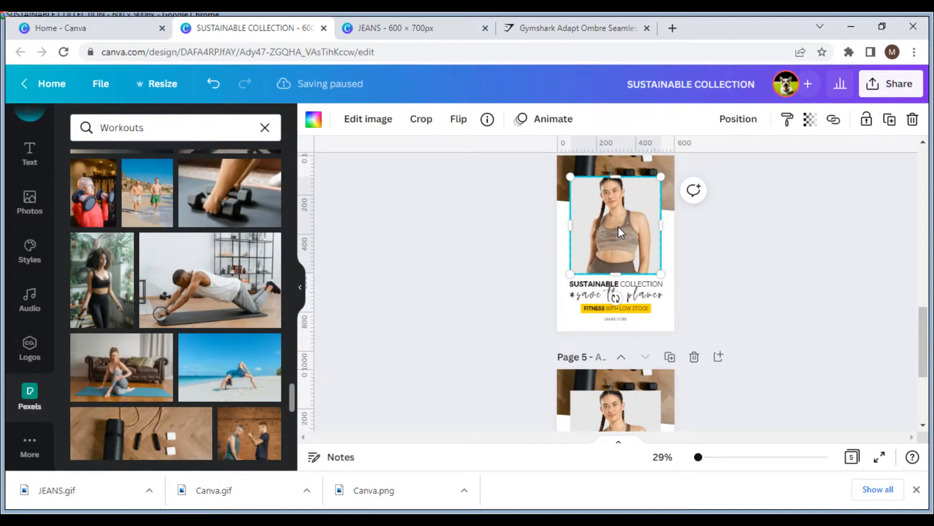
{"action": "key", "text": "ctrl+v"}
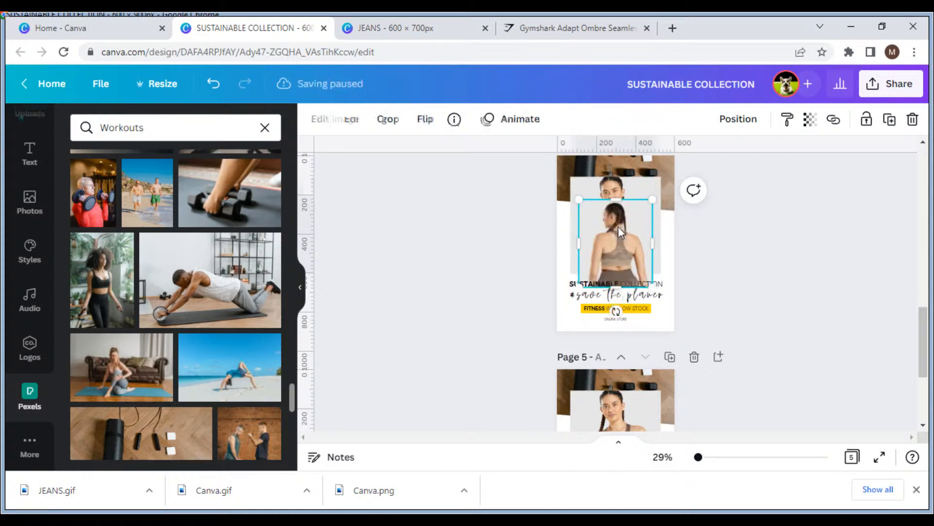
{"action": "left_click_drag", "start_coordinate": [614, 228], "coordinate": [619, 249]}
{"action": "scroll", "coordinate": [623, 274], "scroll_direction": "down", "scroll_amount": 4}
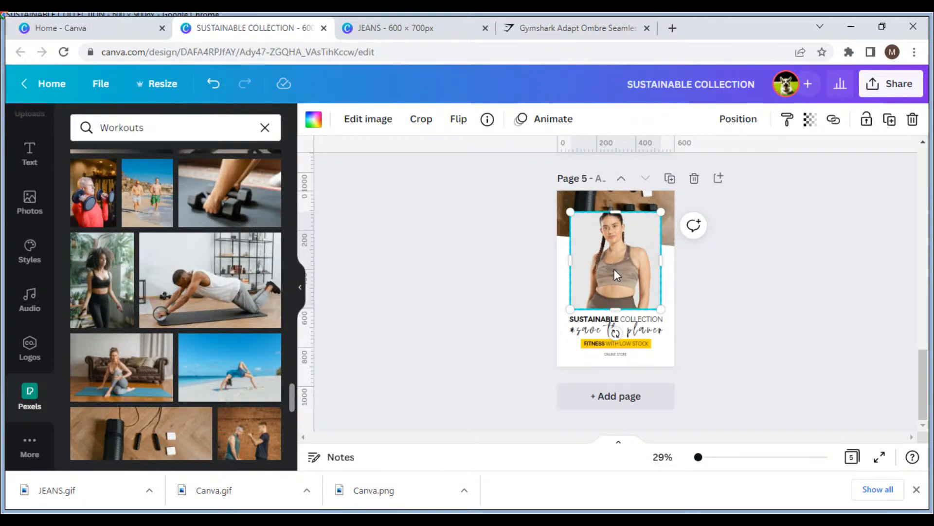
{"action": "key", "text": "ctrl+v"}
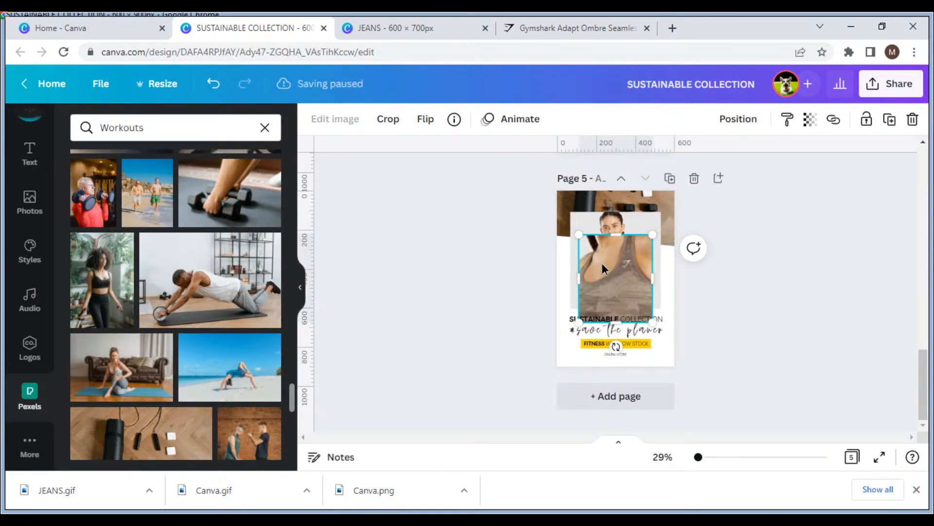
{"action": "left_click_drag", "start_coordinate": [603, 264], "coordinate": [797, 311]}
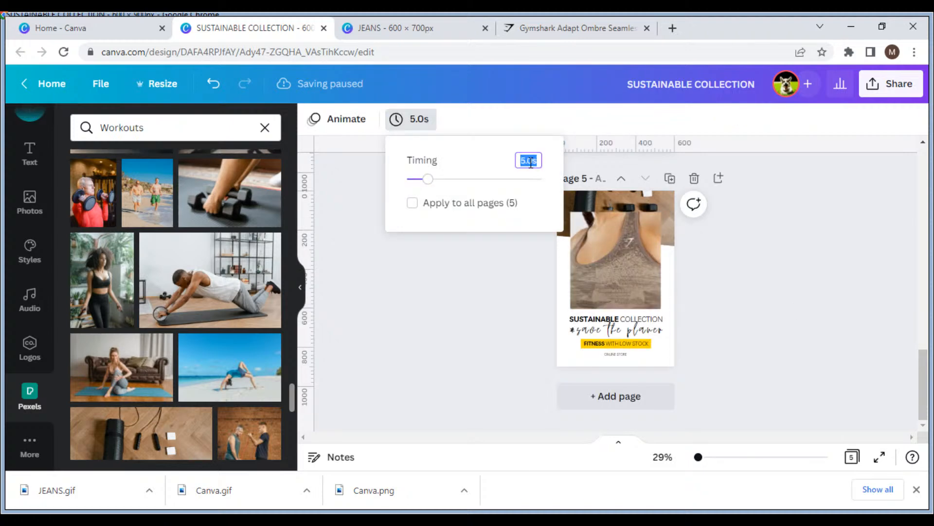
Set the timing of all five pages to 0.5 s and add the Kite Lines (Instrumental Version) audio track.
{"action": "type", "text": "0.5"}
{"action": "key", "text": "Return"}
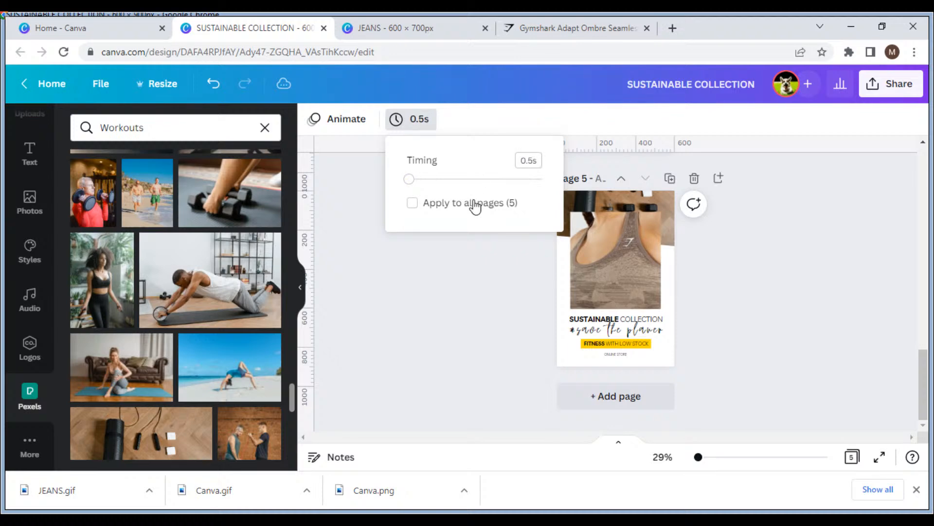
{"action": "left_click", "coordinate": [30, 299]}
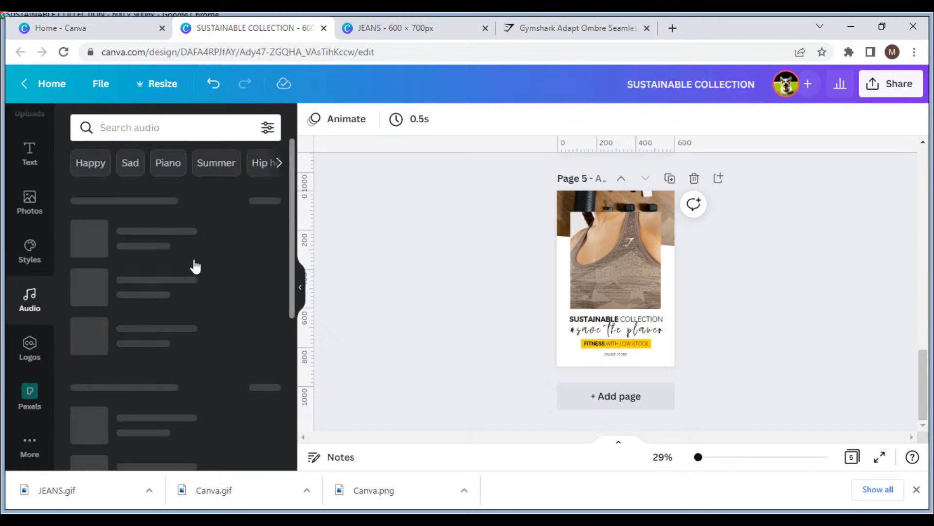
{"action": "left_click", "coordinate": [194, 253]}
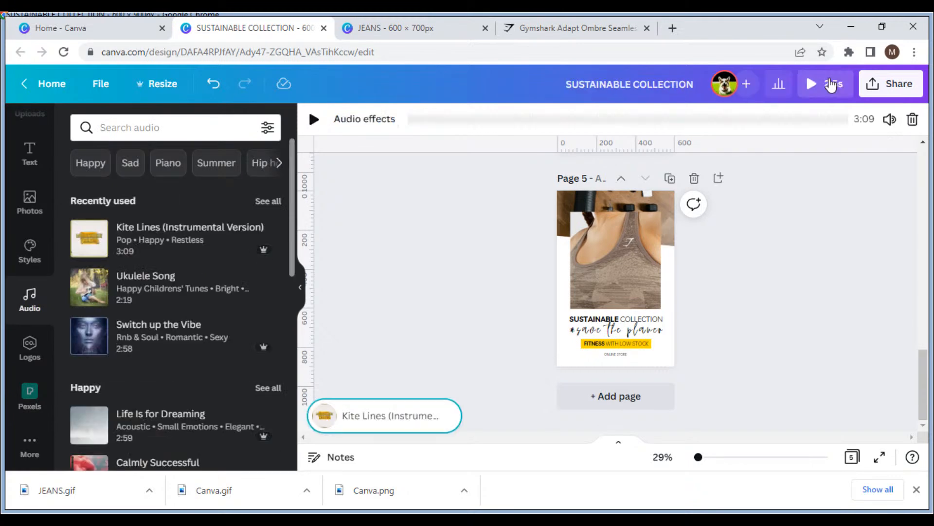
Preview the animated five-page design with its audio, and check it in the full-screen presentation view.
{"action": "left_click", "coordinate": [832, 85]}
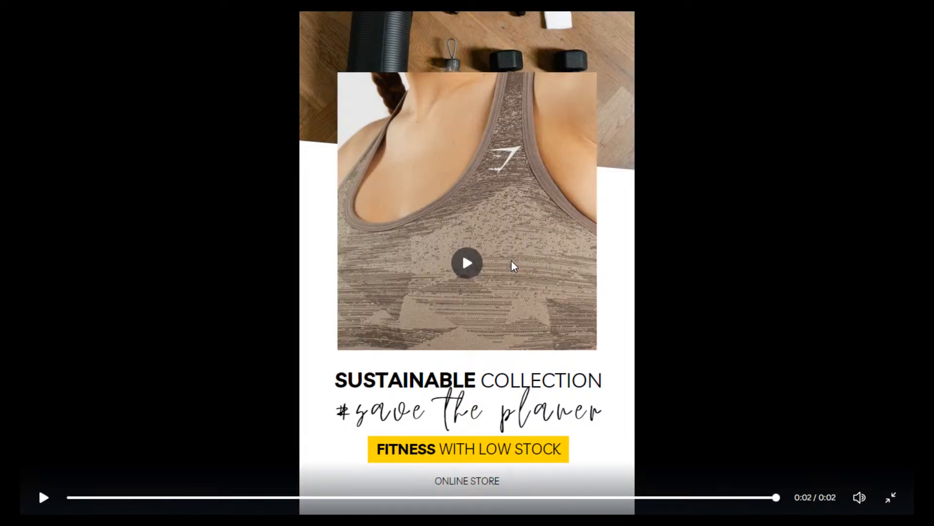
{"action": "left_click", "coordinate": [511, 260]}
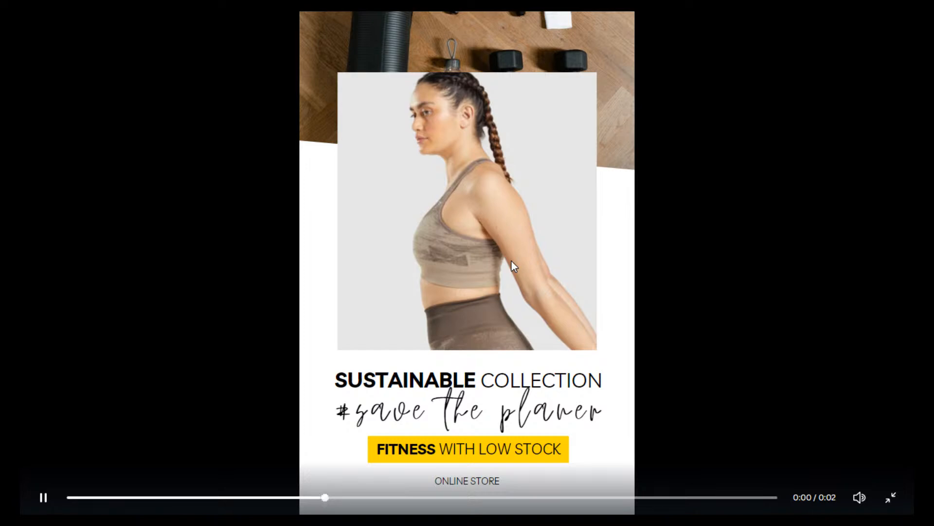
{"action": "key", "text": "Escape"}
{"action": "left_click", "coordinate": [752, 322]}
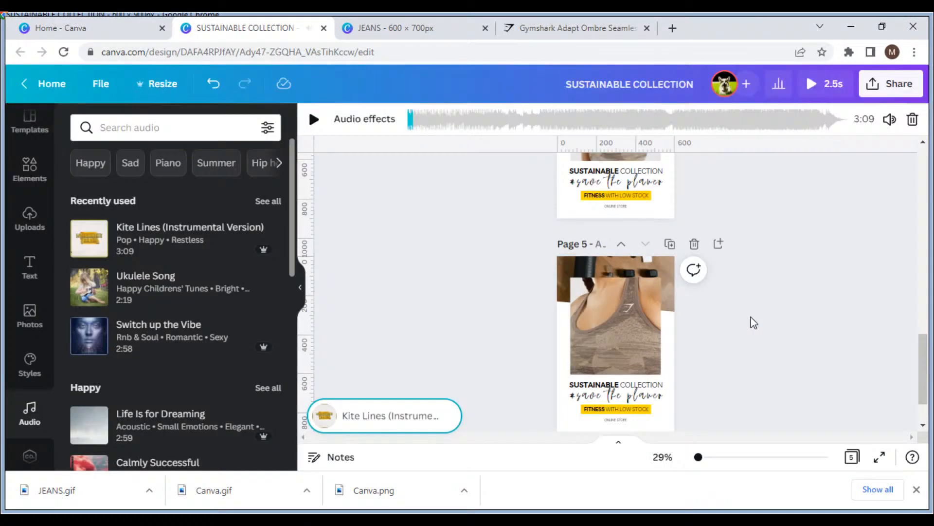
{"action": "scroll", "coordinate": [752, 322], "scroll_direction": "up", "scroll_amount": 12}
{"action": "left_click", "coordinate": [879, 457]}
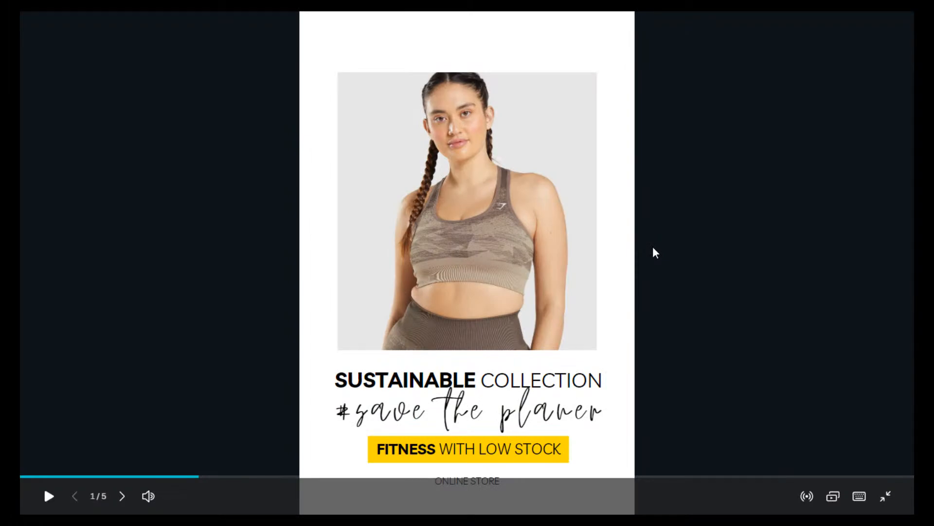
{"action": "key", "text": "Escape"}
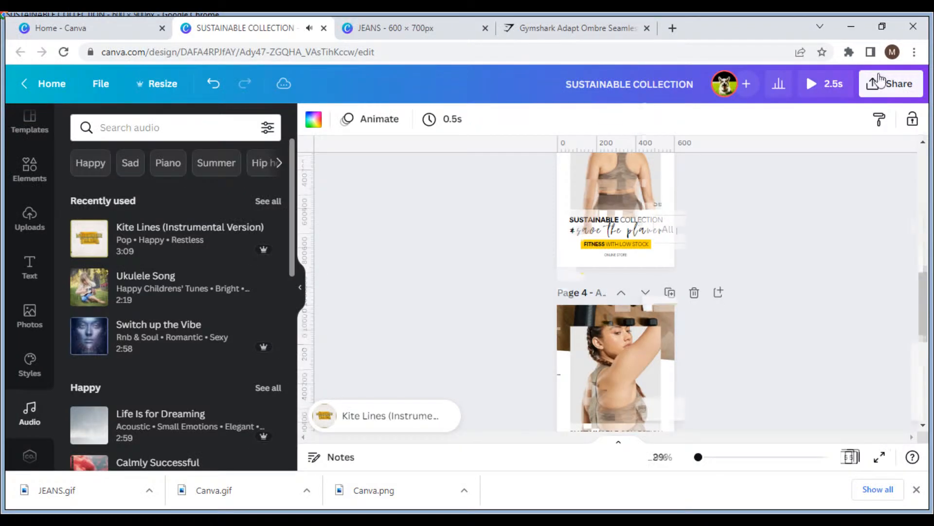
Download all five pages of the sustainable collection design as a GIF.
{"action": "left_click", "coordinate": [881, 80]}
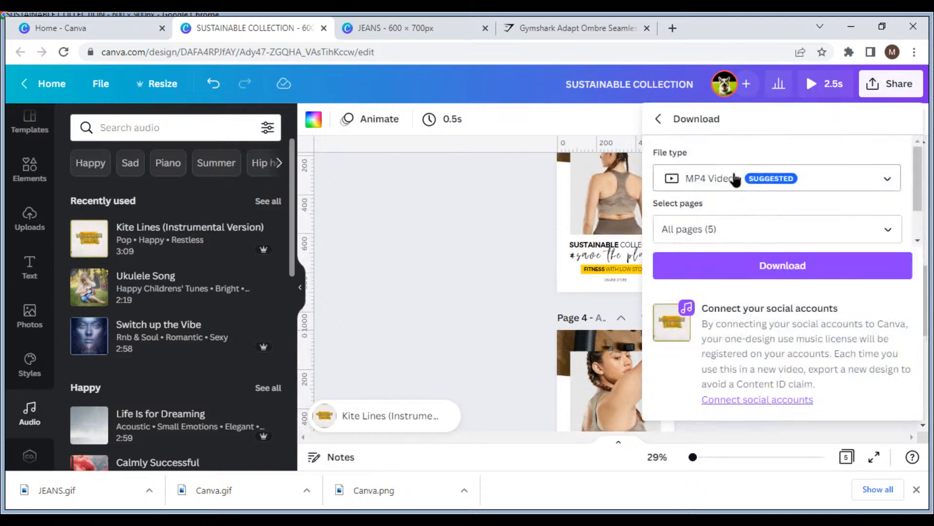
{"action": "left_click", "coordinate": [735, 179]}
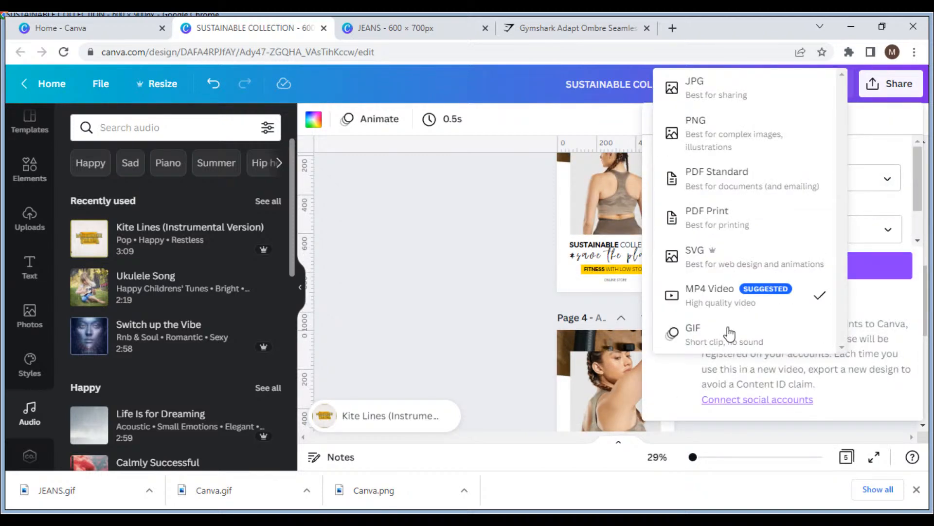
{"action": "left_click", "coordinate": [728, 333]}
{"action": "left_click", "coordinate": [731, 310]}
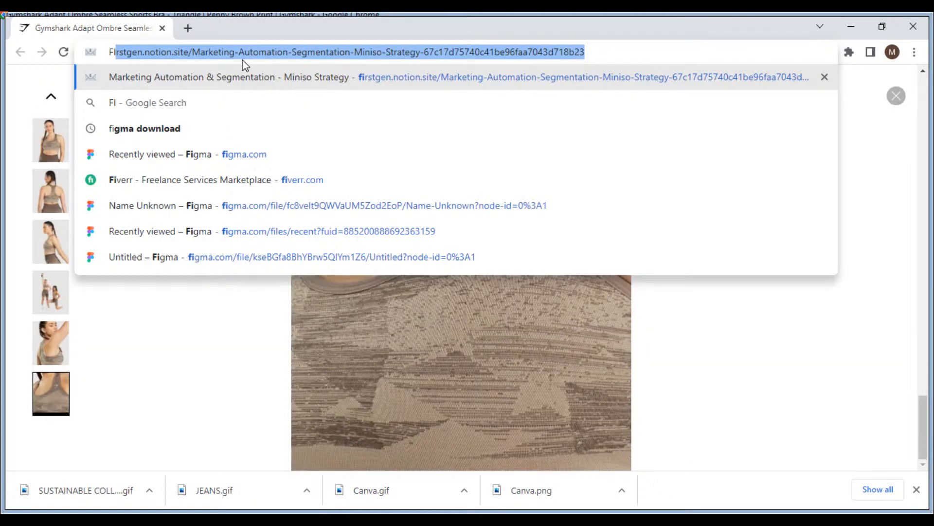
Switch to Figma in the browser, create a new design file in the drafts and dismiss the Config 2022 announcement.
{"action": "type", "text": "GMA"}
{"action": "key", "text": "Return"}
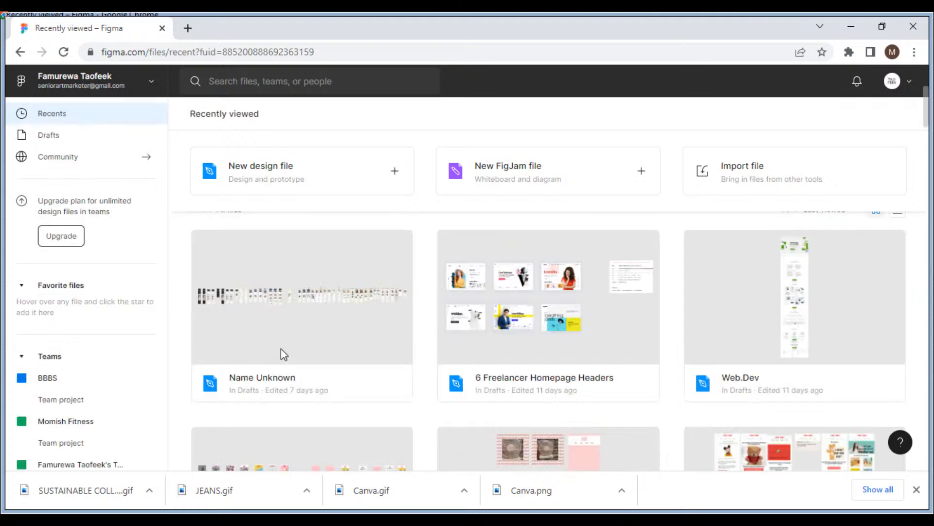
{"action": "left_click", "coordinate": [146, 136]}
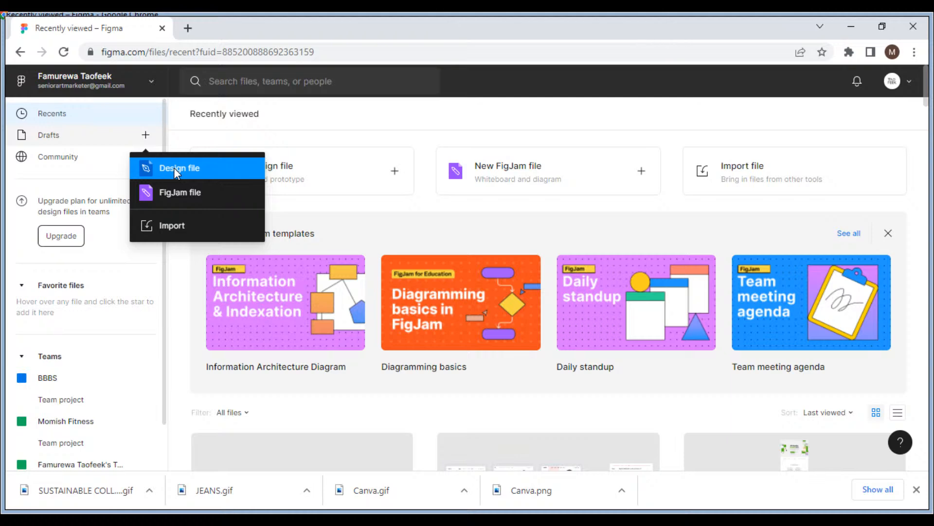
{"action": "left_click", "coordinate": [173, 167]}
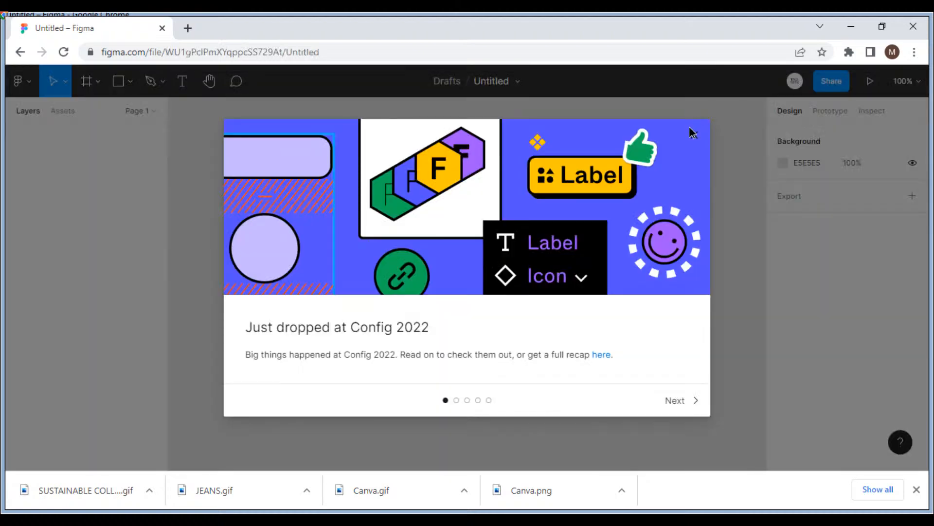
{"action": "left_click", "coordinate": [694, 133]}
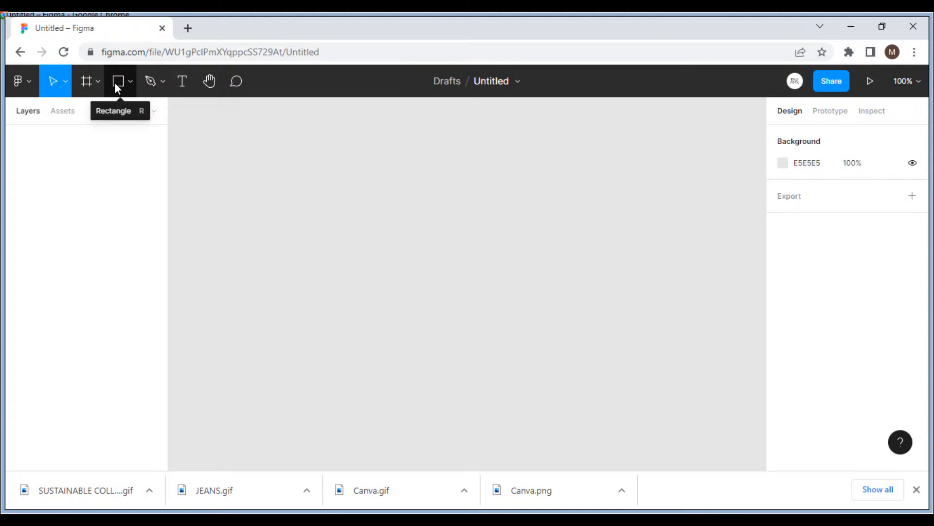
Draw a rectangle on the empty canvas and set its size to 600 wide by 2500 high.
{"action": "left_click", "coordinate": [116, 83]}
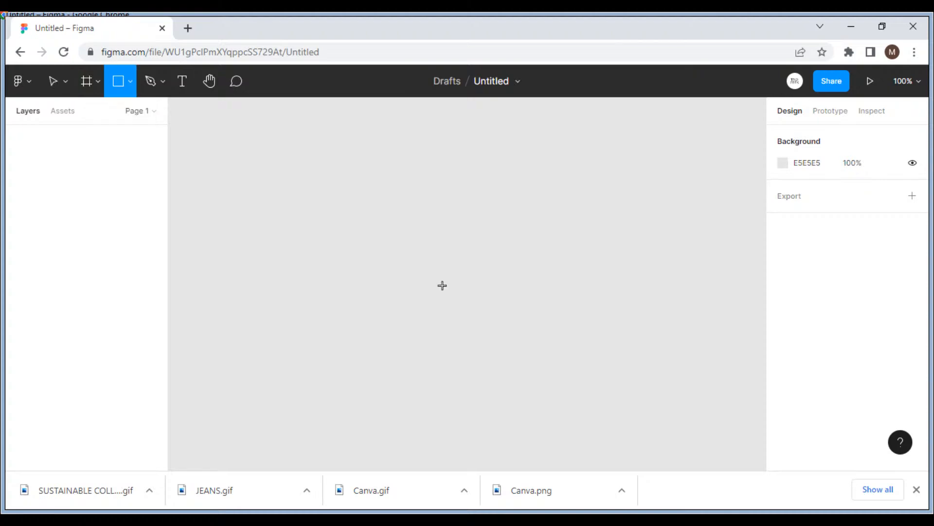
{"action": "left_click_drag", "start_coordinate": [291, 144], "coordinate": [616, 443]}
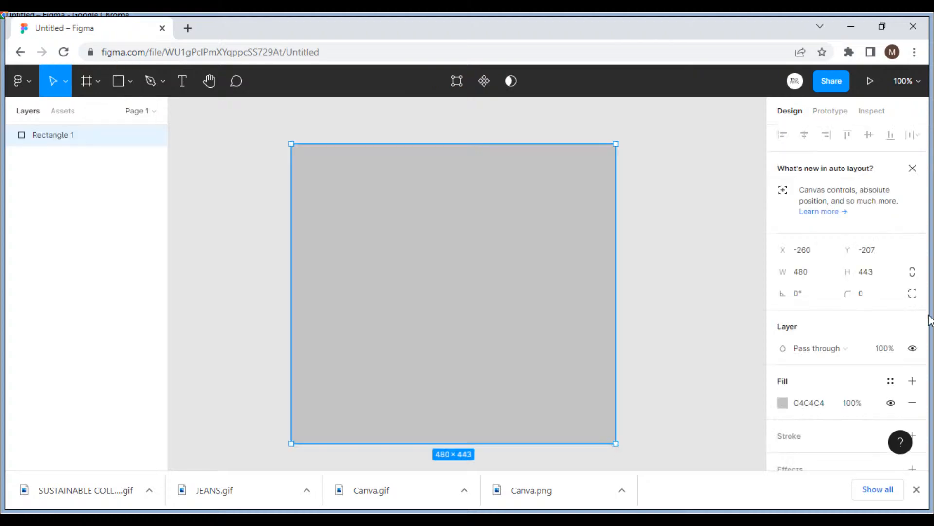
{"action": "left_click", "coordinate": [808, 274]}
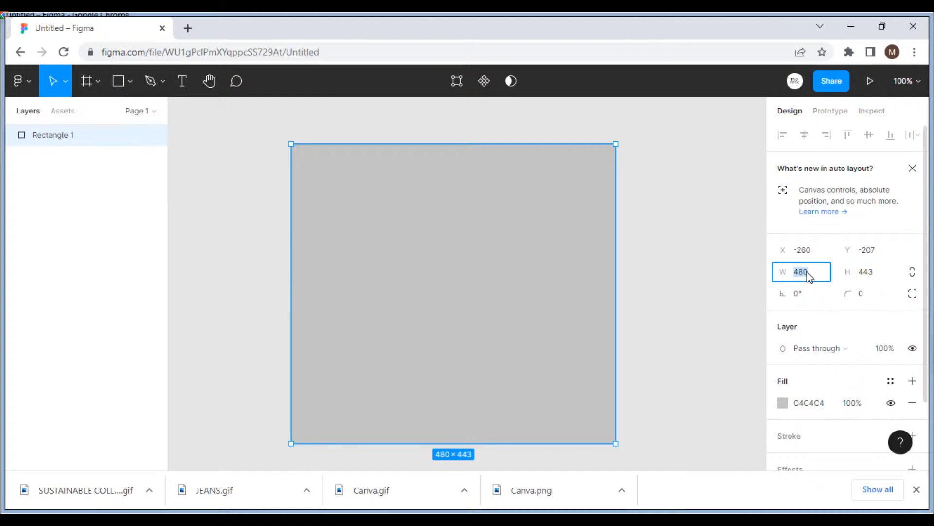
{"action": "type", "text": "600"}
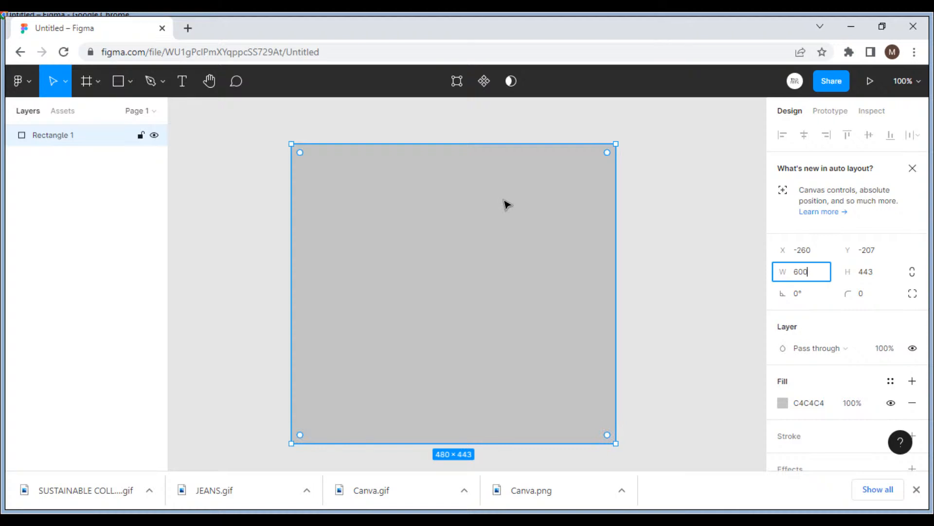
{"action": "type", "text": "'"}
{"action": "left_click", "coordinate": [708, 252]}
{"action": "left_click_drag", "start_coordinate": [543, 320], "coordinate": [535, 323]}
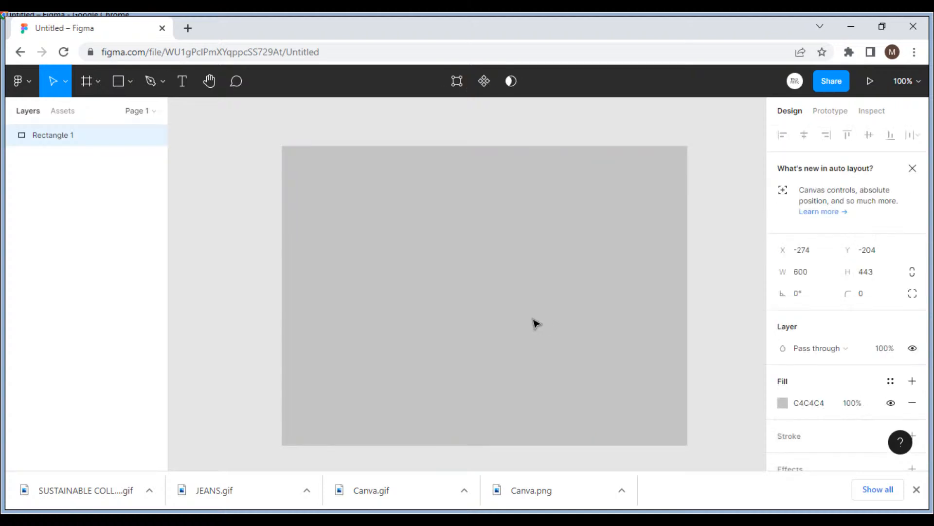
{"action": "left_click", "coordinate": [871, 275]}
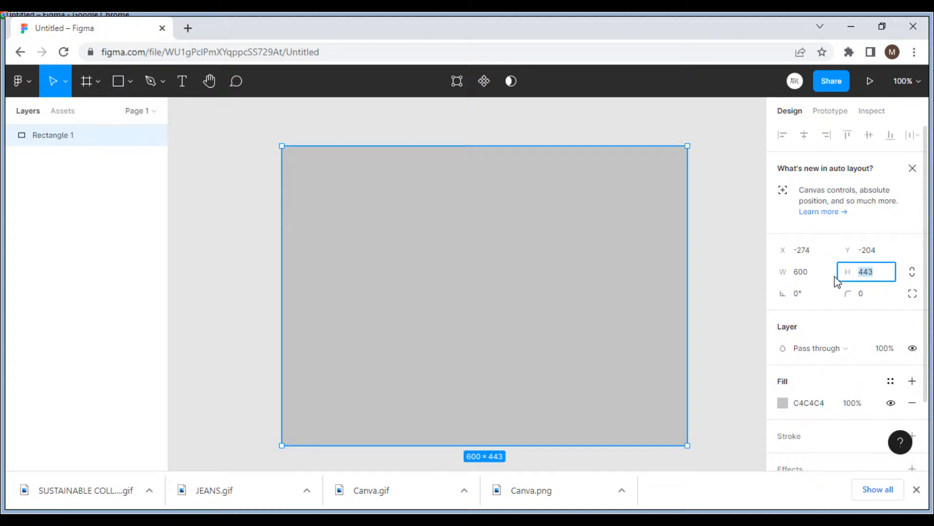
{"action": "type", "text": "2500"}
{"action": "key", "text": "Return"}
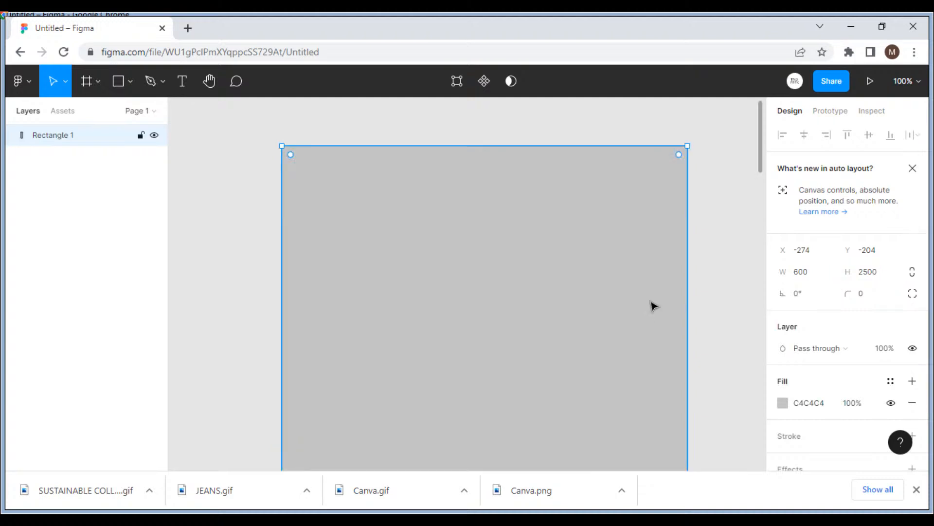
Fill the 600 × 2500 rectangle with white (FFFFFF) and lock its layer.
{"action": "left_click", "coordinate": [783, 403]}
{"action": "type", "text": "ffffff"}
{"action": "key", "text": "Return"}
{"action": "left_click", "coordinate": [591, 105]}
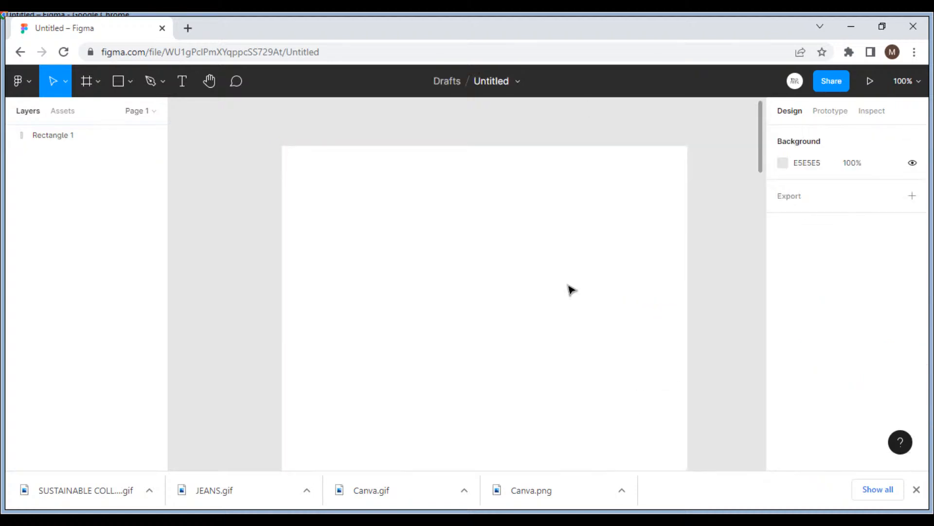
{"action": "left_click", "coordinate": [572, 290]}
{"action": "scroll", "coordinate": [809, 444], "scroll_direction": "down", "scroll_amount": 1}
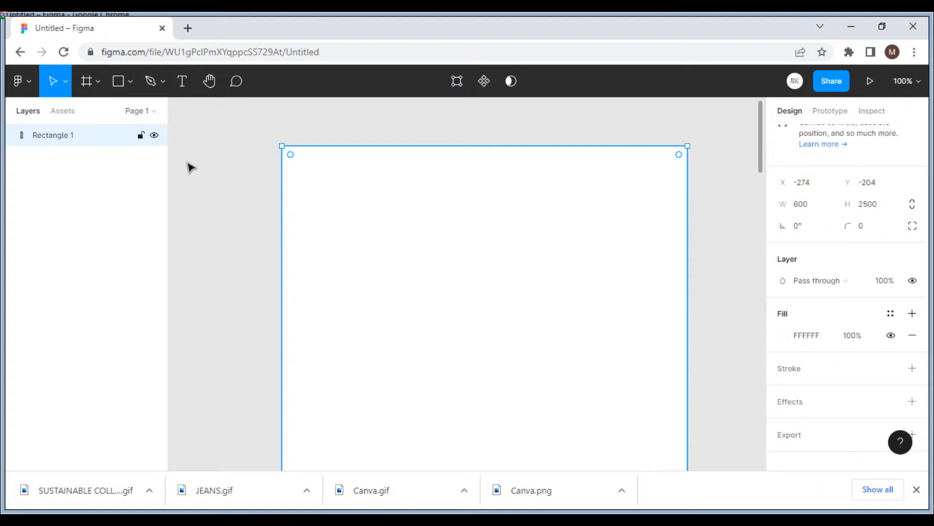
{"action": "left_click", "coordinate": [140, 137]}
{"action": "left_click", "coordinate": [180, 241]}
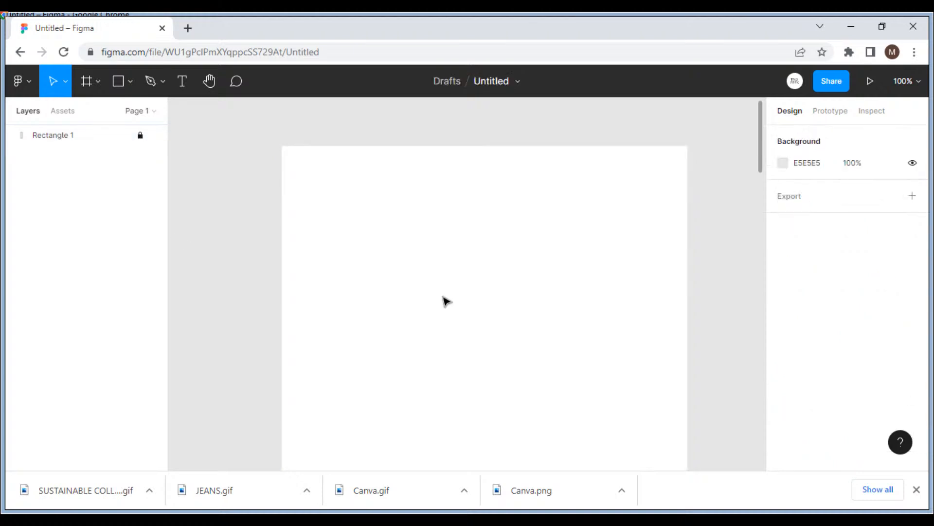
Draw a bar about 668 × 46 across the top of the white rectangle and align it with the rectangle's left edge.
{"action": "key", "text": "r"}
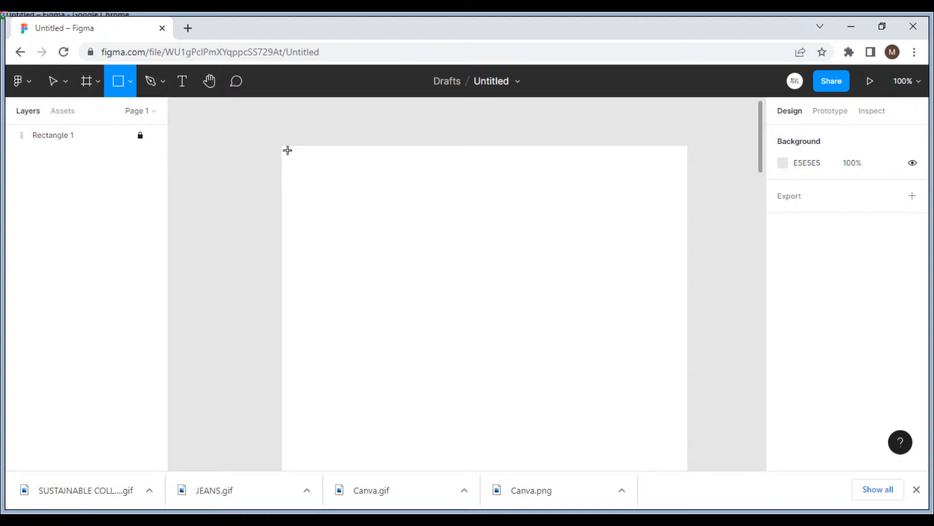
{"action": "left_click_drag", "start_coordinate": [287, 146], "coordinate": [739, 177]}
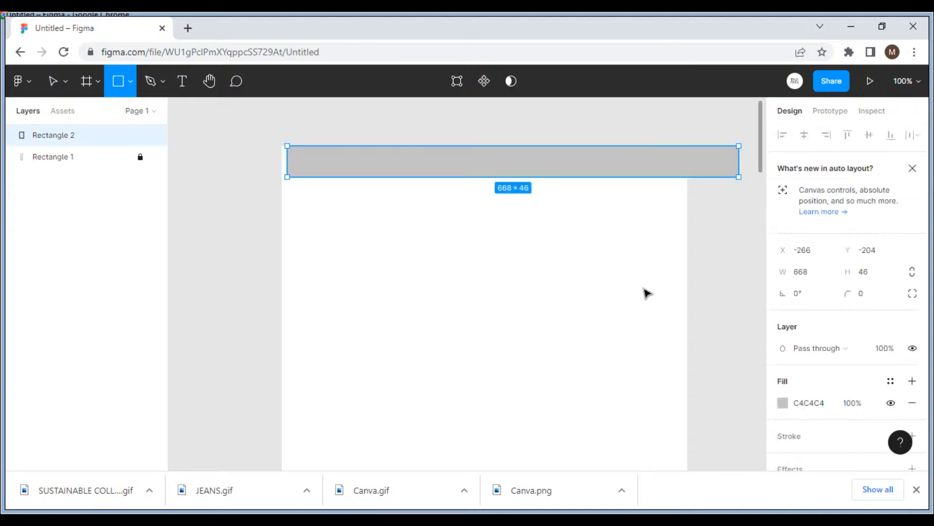
{"action": "left_click_drag", "start_coordinate": [559, 167], "coordinate": [563, 167]}
Set the top bar's width to 600 and its height to 30, and keep it selected.
{"action": "left_click", "coordinate": [806, 277]}
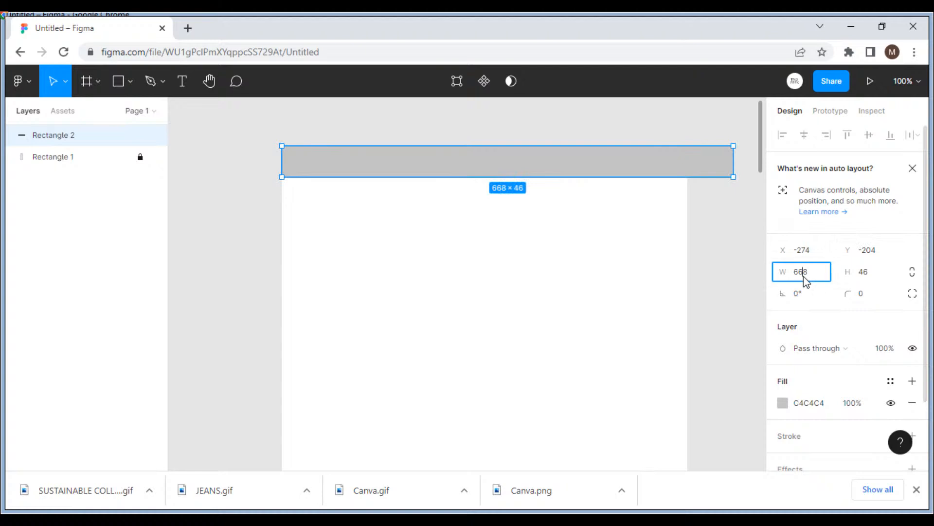
{"action": "type", "text": "600"}
{"action": "key", "text": "Return"}
{"action": "left_click", "coordinate": [871, 277]}
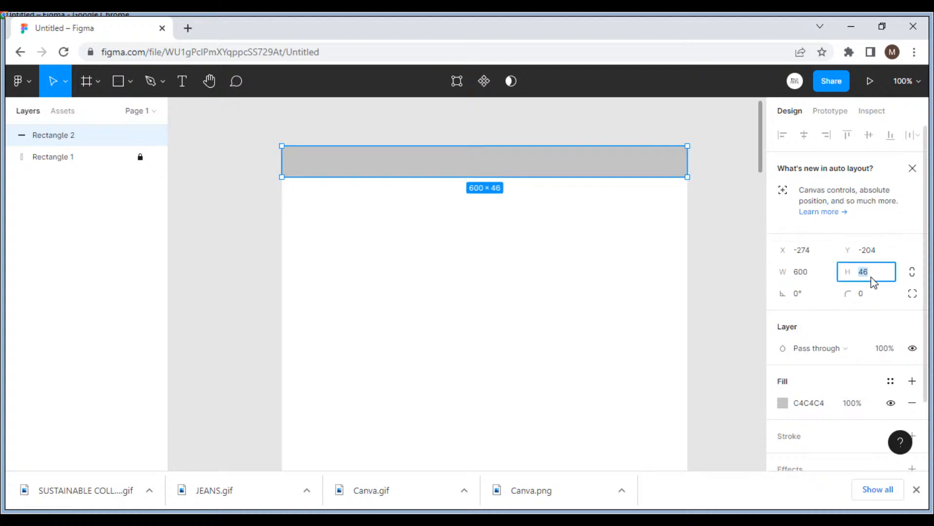
{"action": "type", "text": "30"}
{"action": "key", "text": "Return"}
{"action": "left_click", "coordinate": [522, 259]}
{"action": "left_click", "coordinate": [497, 159]}
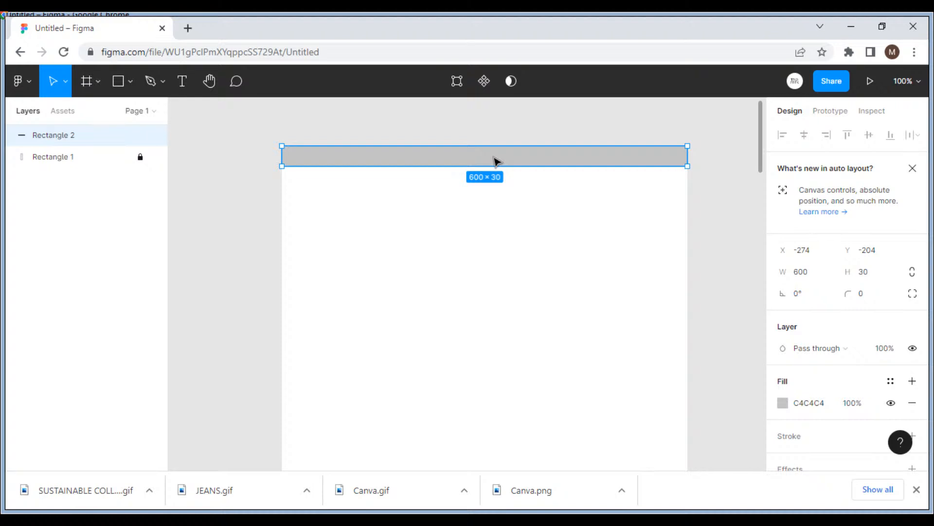
Duplicate the 600 × 30 top bar and stretch the copy directly below it to about 748 high.
{"action": "left_click", "coordinate": [521, 169]}
{"action": "left_click", "coordinate": [521, 166]}
{"action": "key", "text": "ctrl+d"}
{"action": "left_click_drag", "start_coordinate": [522, 166], "coordinate": [511, 221]}
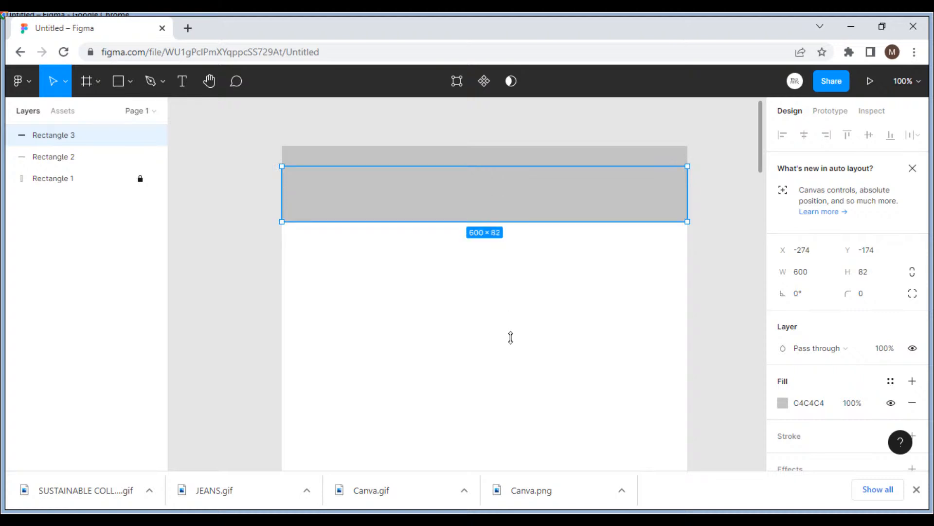
{"action": "left_click_drag", "start_coordinate": [510, 337], "coordinate": [530, 413]}
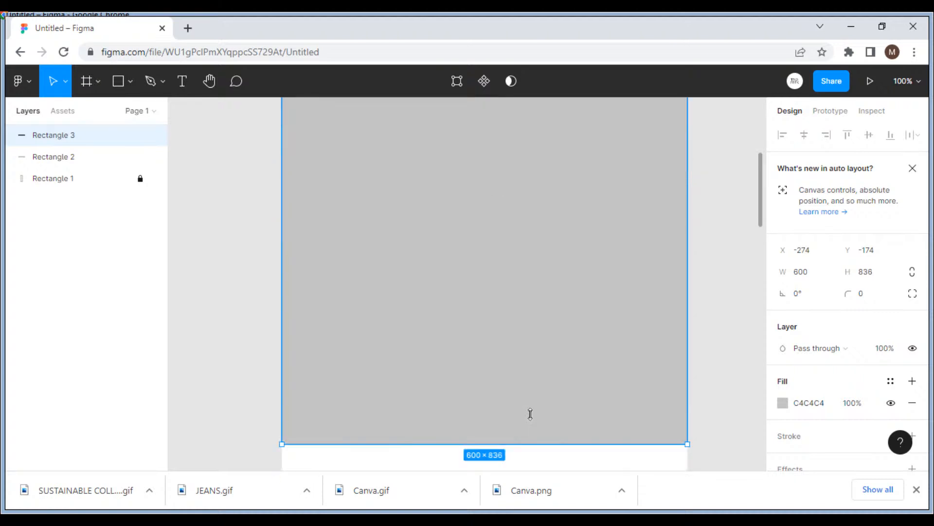
{"action": "left_click", "coordinate": [543, 453]}
{"action": "scroll", "coordinate": [546, 420], "scroll_direction": "up", "scroll_amount": 2}
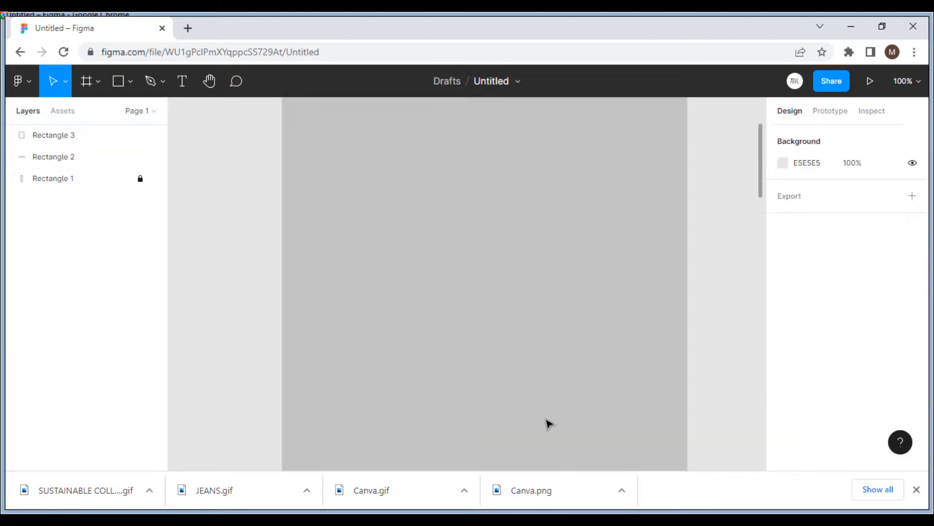
{"action": "scroll", "coordinate": [549, 423], "scroll_direction": "up", "scroll_amount": 2}
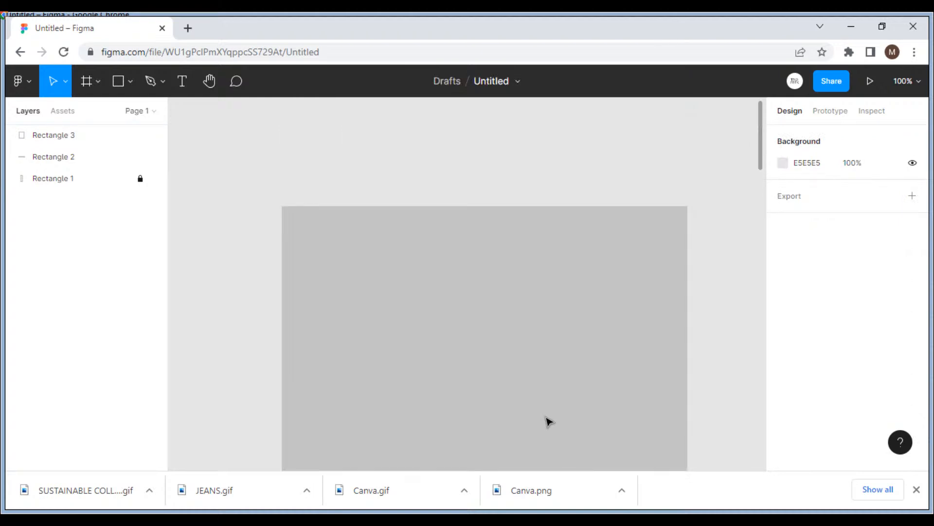
{"action": "scroll", "coordinate": [549, 422], "scroll_direction": "down", "scroll_amount": 5}
Set the height of the large grey rectangle below the top bar to 900.
{"action": "left_click", "coordinate": [552, 199]}
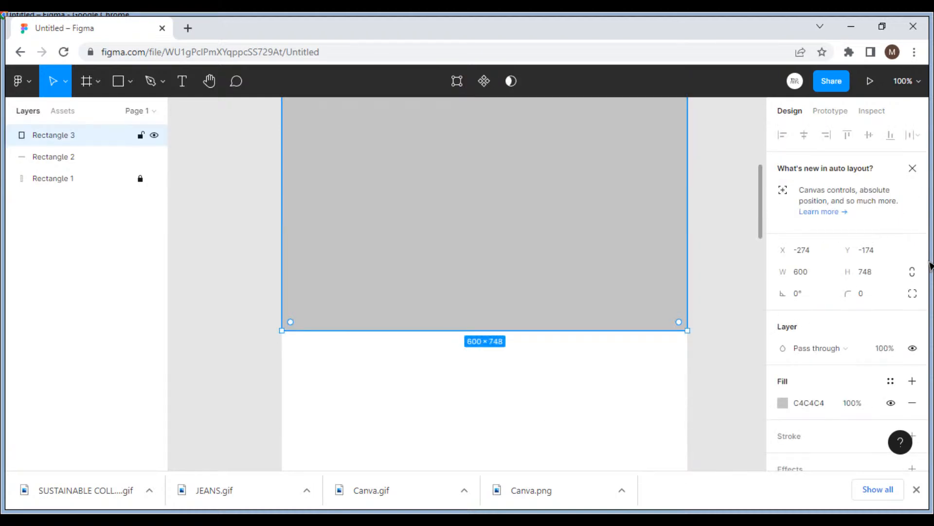
{"action": "left_click", "coordinate": [865, 273]}
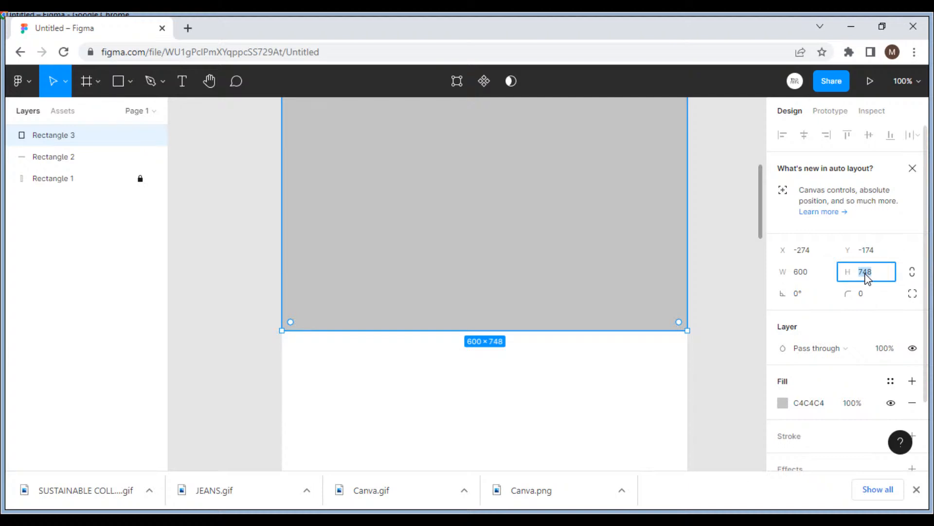
{"action": "type", "text": "900"}
{"action": "key", "text": "Return"}
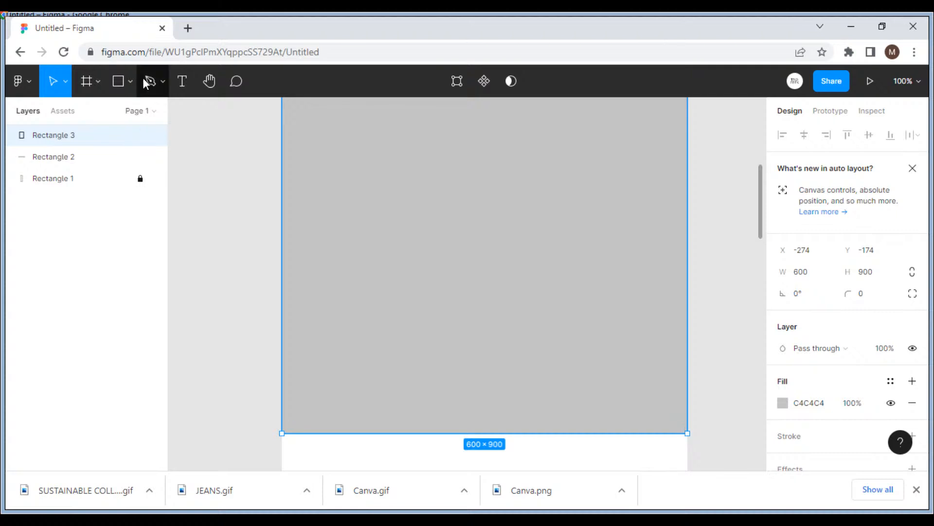
Place the sustainable collection GIF as an image inside the 600 × 900 rectangle and check how it fits.
{"action": "left_click", "coordinate": [130, 82]}
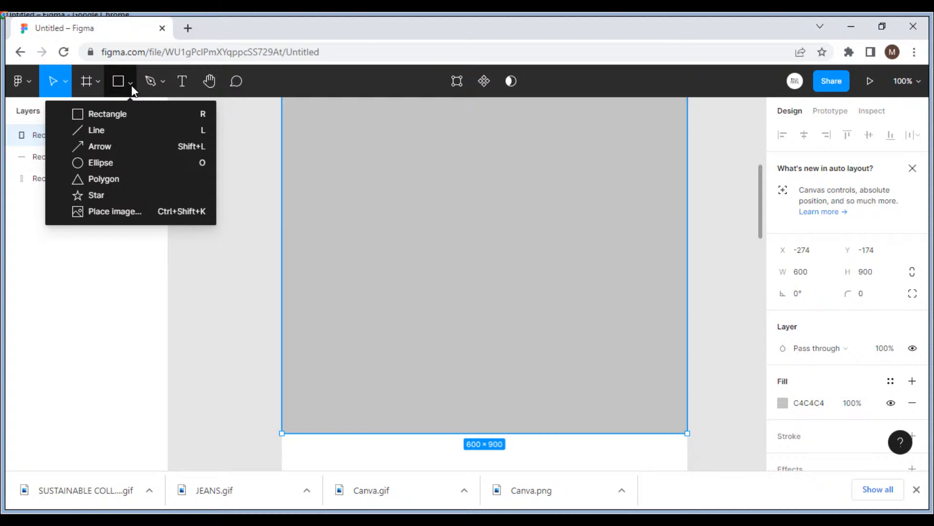
{"action": "left_click", "coordinate": [158, 214]}
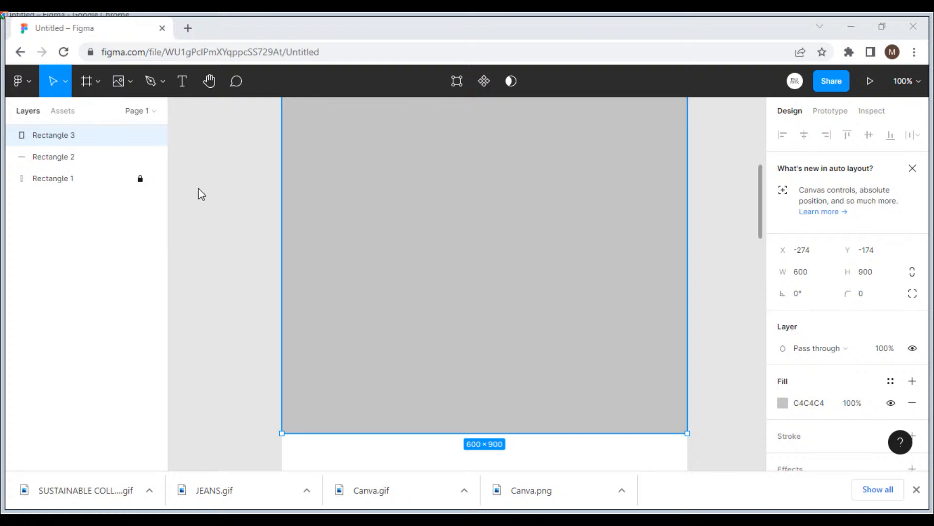
{"action": "left_click", "coordinate": [667, 487]}
{"action": "left_click", "coordinate": [592, 291]}
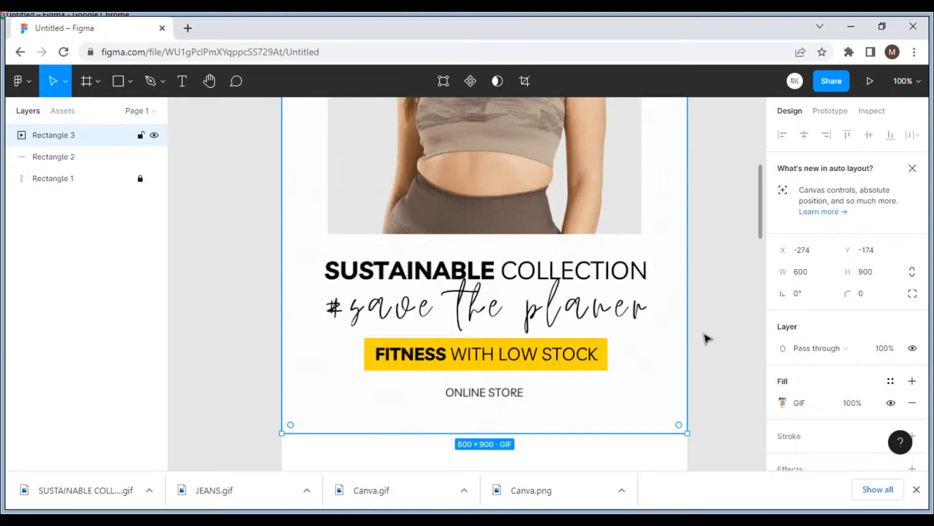
{"action": "left_click", "coordinate": [704, 335]}
{"action": "scroll", "coordinate": [708, 340], "scroll_direction": "up", "scroll_amount": 8}
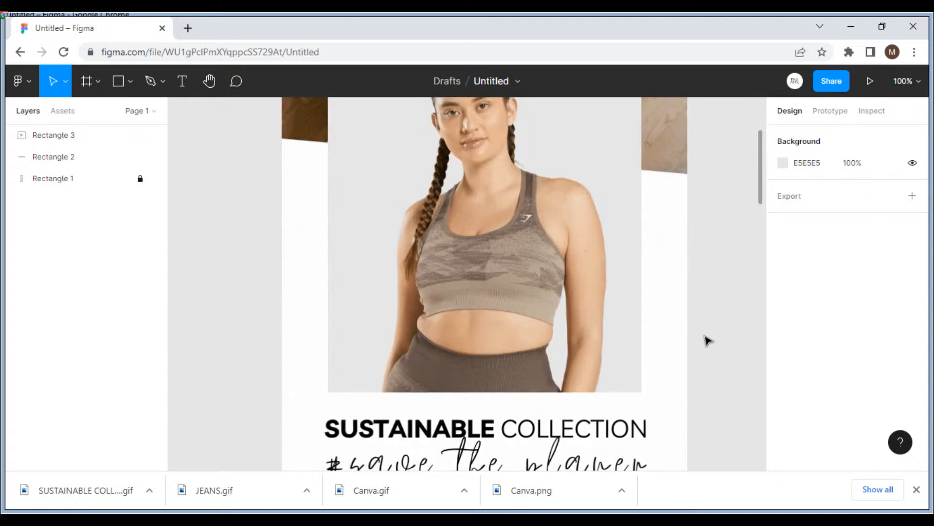
{"action": "scroll", "coordinate": [708, 340], "scroll_direction": "up", "scroll_amount": 4}
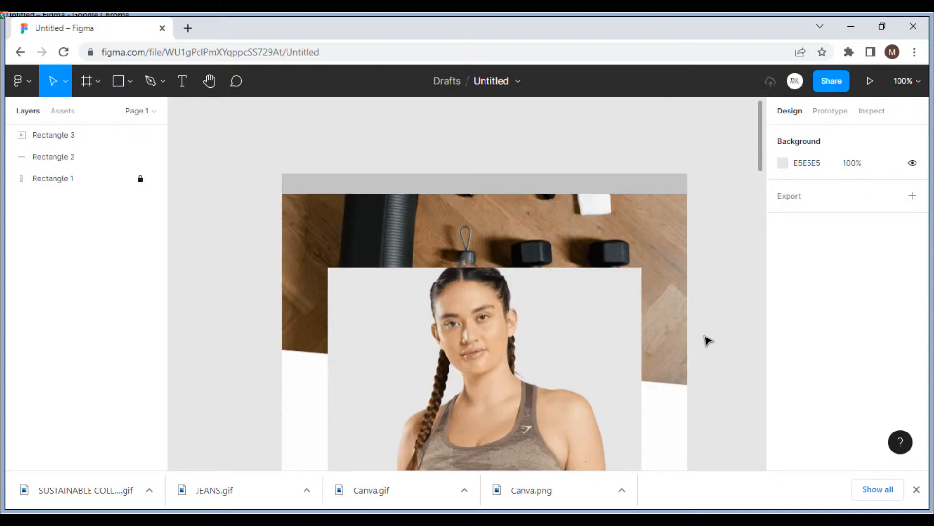
{"action": "scroll", "coordinate": [708, 339], "scroll_direction": "down", "scroll_amount": 10}
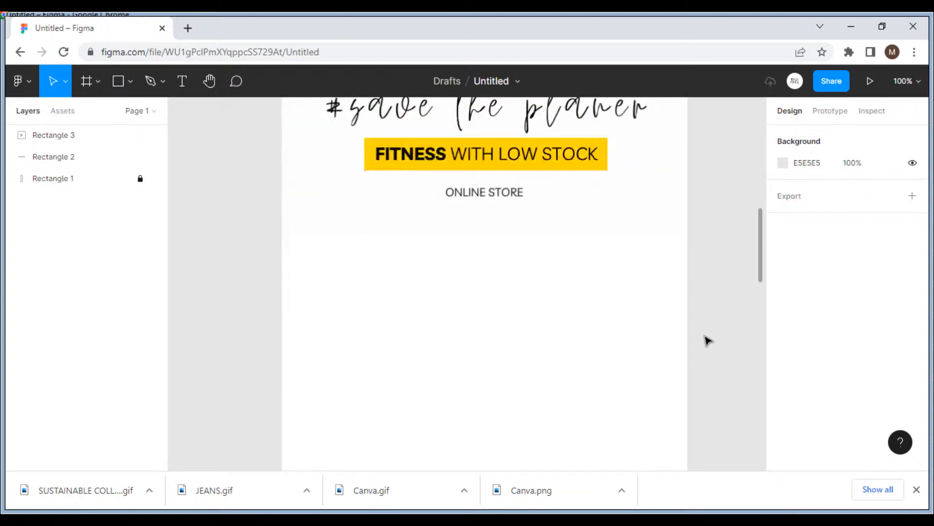
Fill the 600 × 30 top bar with the "FREE STANDARD SHIPPING OVER $75" GIF and review the layout.
{"action": "scroll", "coordinate": [708, 340], "scroll_direction": "up", "scroll_amount": 10}
{"action": "left_click", "coordinate": [630, 286]}
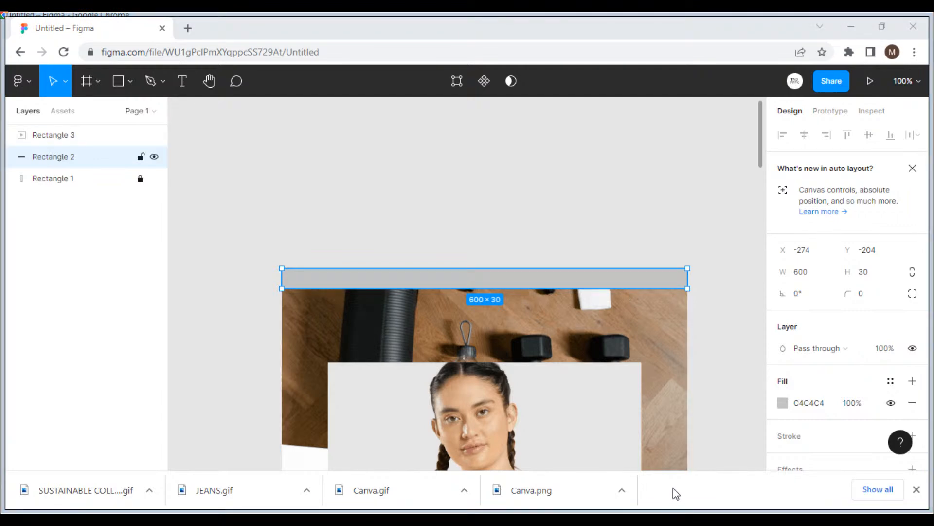
{"action": "left_click", "coordinate": [636, 277]}
{"action": "left_click", "coordinate": [719, 336]}
{"action": "scroll", "coordinate": [720, 336], "scroll_direction": "down", "scroll_amount": 1}
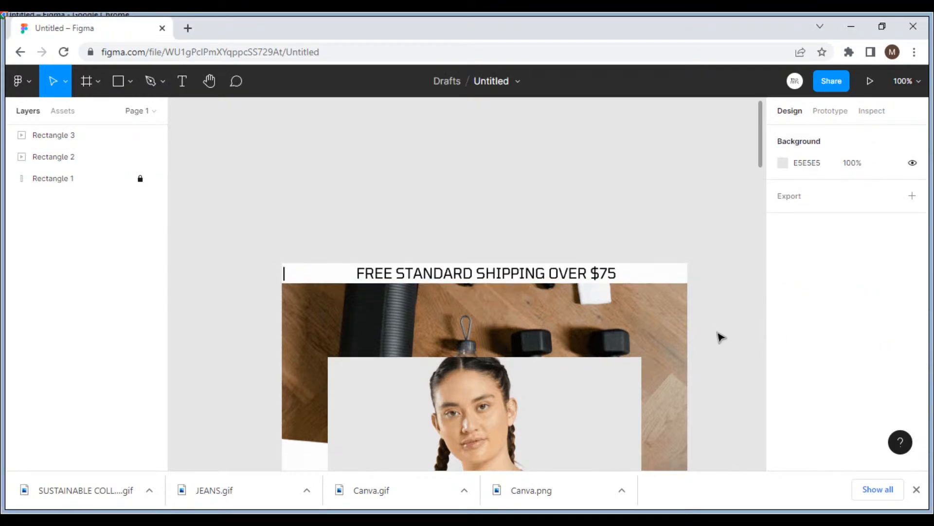
{"action": "scroll", "coordinate": [706, 329], "scroll_direction": "down", "scroll_amount": 15}
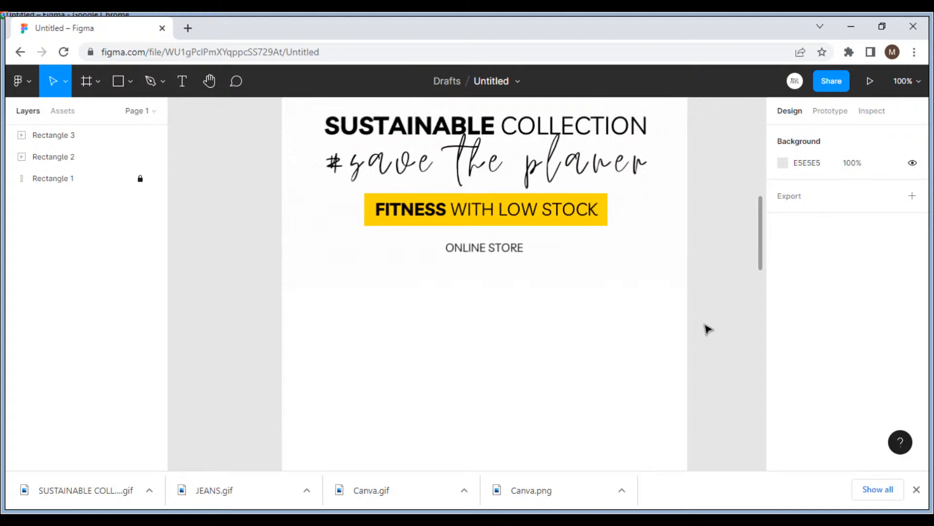
{"action": "scroll", "coordinate": [707, 329], "scroll_direction": "up", "scroll_amount": 10}
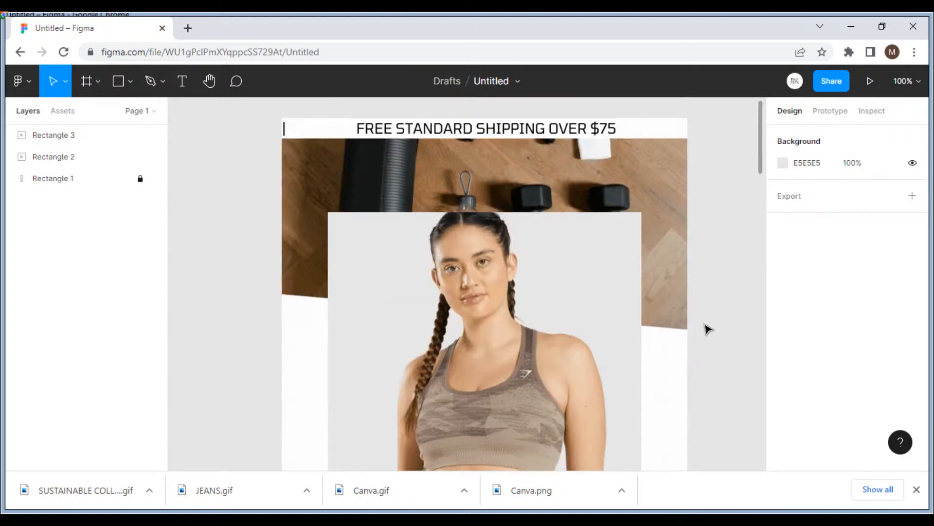
Move the sustainable collection GIF down to Y -162, leaving a small gap below the shipping banner.
{"action": "left_click_drag", "start_coordinate": [708, 316], "coordinate": [742, 342]}
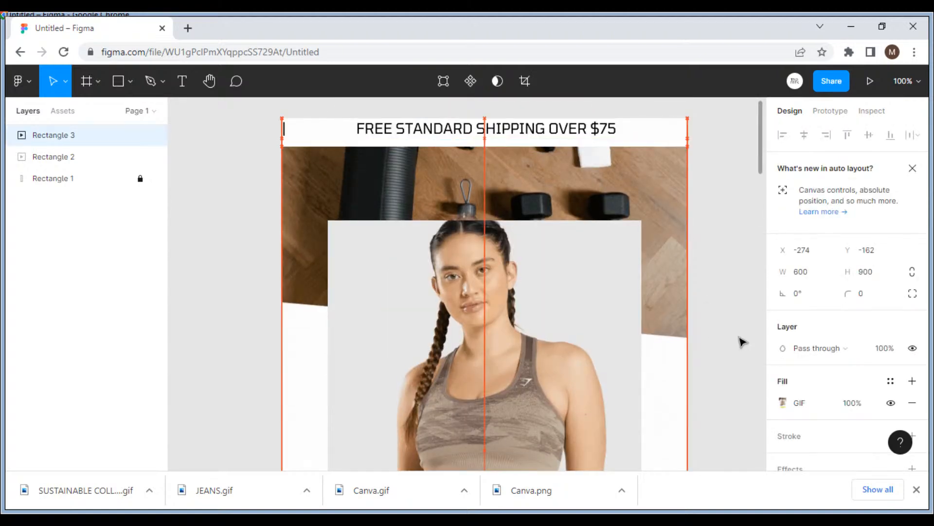
{"action": "key", "text": "Down"}
{"action": "key", "text": "Down"}
{"action": "key", "text": "Down"}
{"action": "key", "text": "Down"}
{"action": "left_click", "coordinate": [743, 342]}
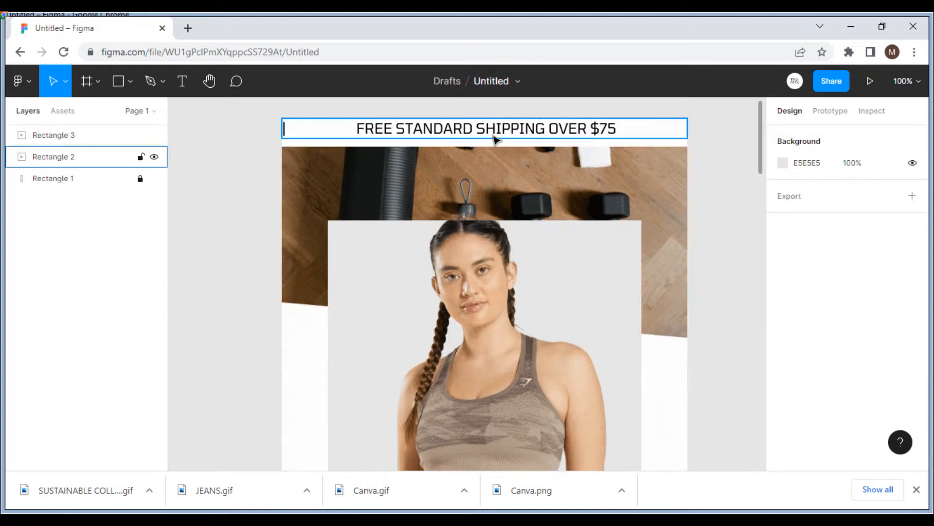
Shift the free shipping banner slightly down into the gap above the sustainable collection GIF.
{"action": "left_click_drag", "start_coordinate": [492, 135], "coordinate": [492, 139]}
{"action": "left_click", "coordinate": [723, 283]}
{"action": "scroll", "coordinate": [723, 284], "scroll_direction": "down", "scroll_amount": 1}
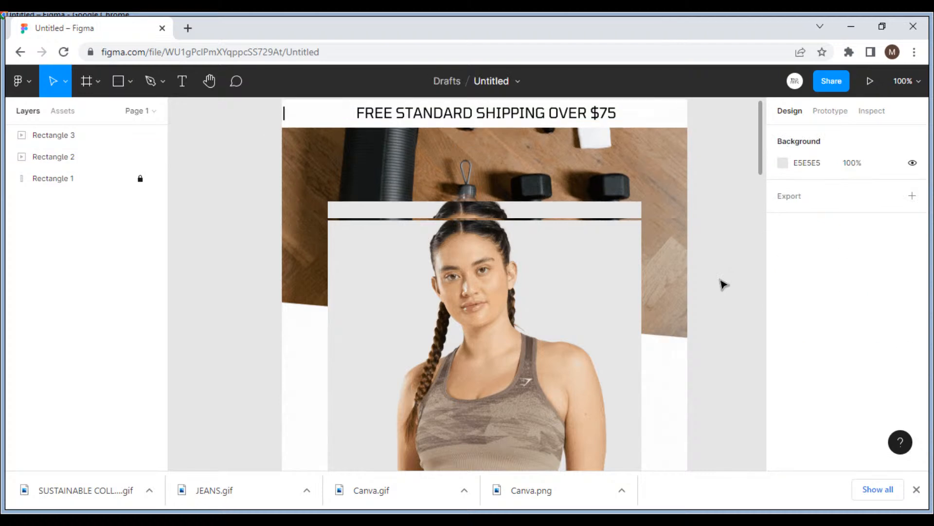